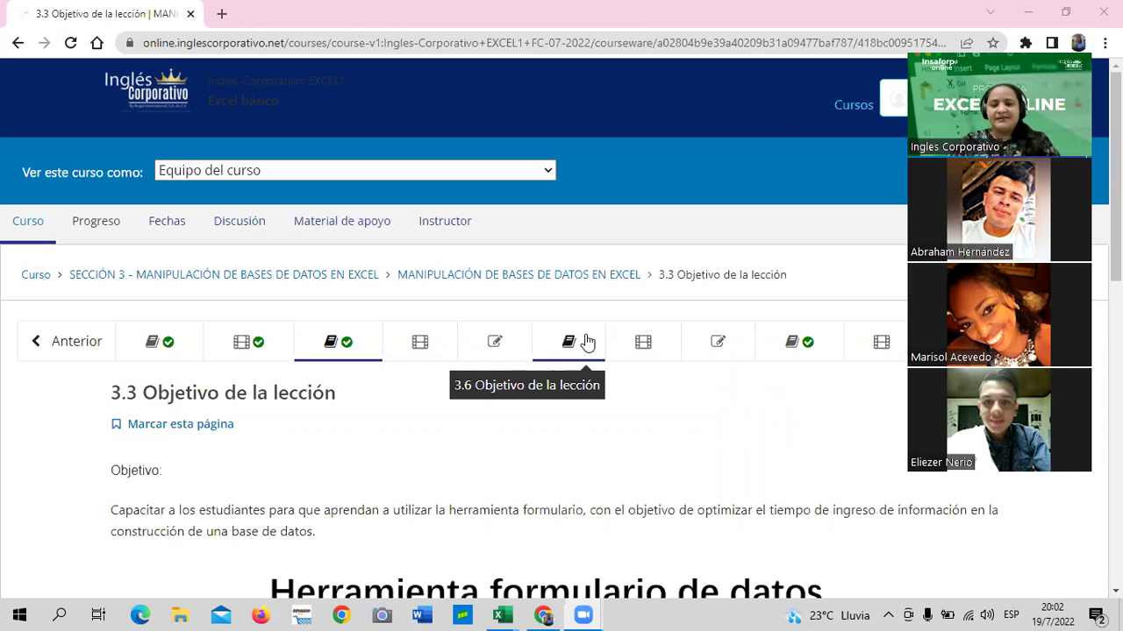
Scroll through the current lesson page and reselect unit 3.3 in the course menu
{"action": "scroll", "coordinate": [619, 426], "scroll_direction": "down", "scroll_amount": 4}
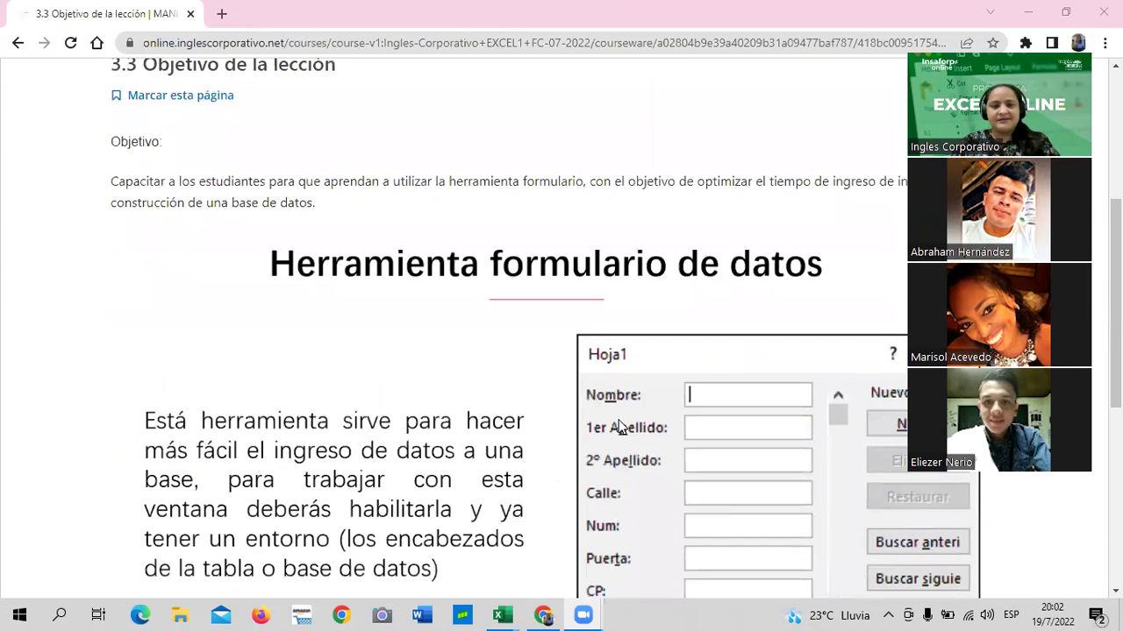
{"action": "scroll", "coordinate": [444, 383], "scroll_direction": "down", "scroll_amount": 2}
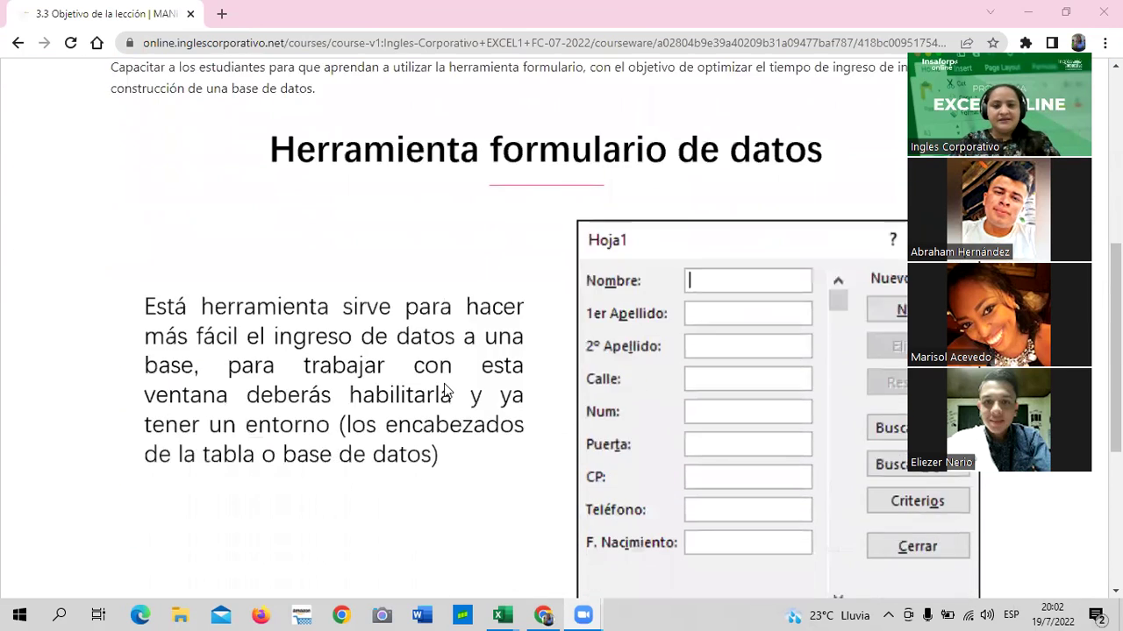
{"action": "scroll", "coordinate": [445, 390], "scroll_direction": "down", "scroll_amount": 2}
{"action": "scroll", "coordinate": [446, 389], "scroll_direction": "down", "scroll_amount": 1}
{"action": "scroll", "coordinate": [445, 389], "scroll_direction": "up", "scroll_amount": 1}
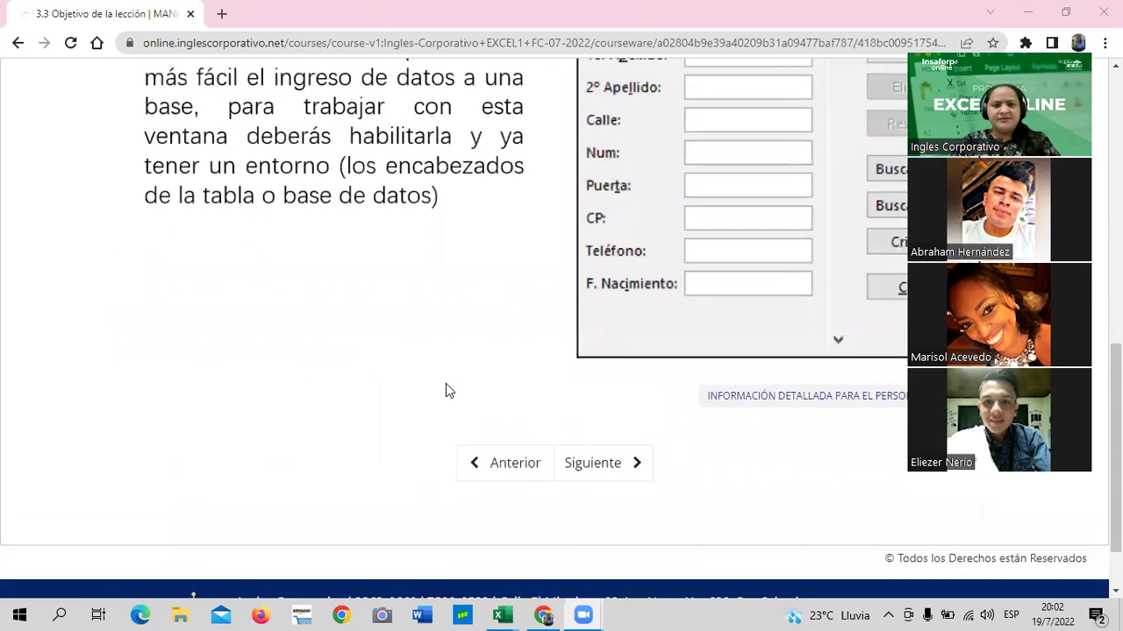
{"action": "scroll", "coordinate": [445, 390], "scroll_direction": "up", "scroll_amount": 2}
{"action": "scroll", "coordinate": [445, 389], "scroll_direction": "up", "scroll_amount": 2}
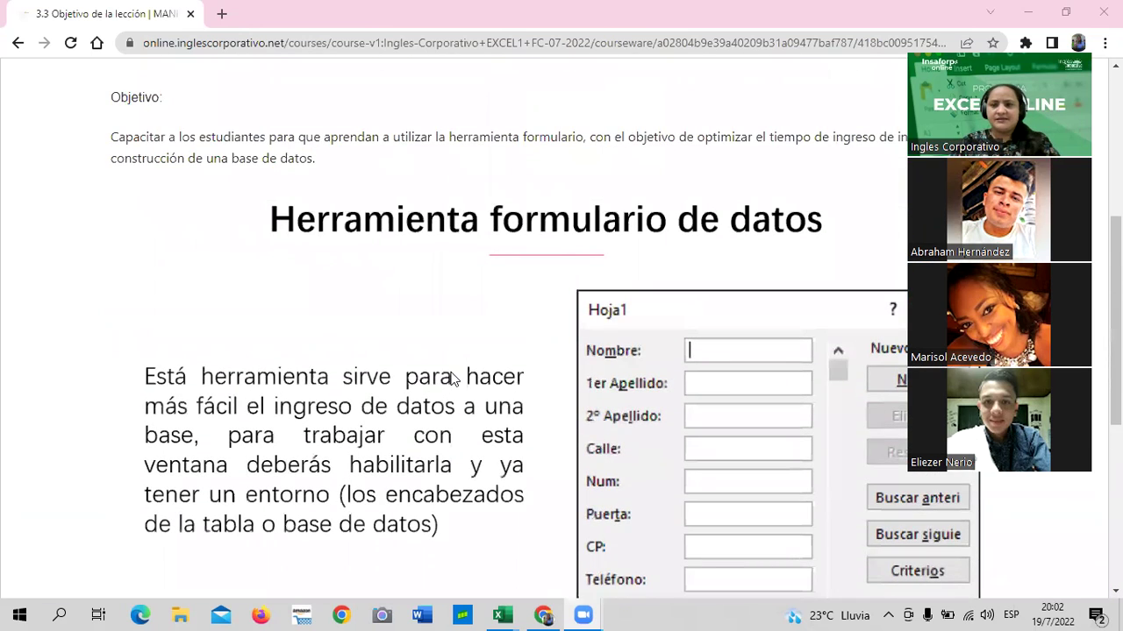
{"action": "scroll", "coordinate": [453, 379], "scroll_direction": "up", "scroll_amount": 1}
{"action": "scroll", "coordinate": [451, 379], "scroll_direction": "up", "scroll_amount": 1}
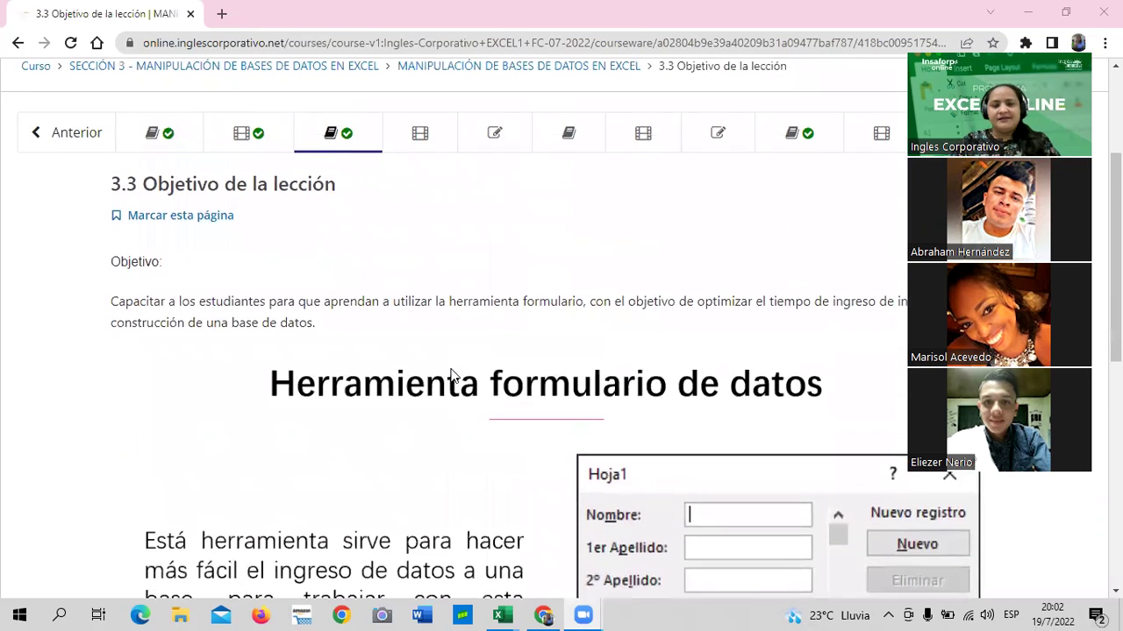
{"action": "scroll", "coordinate": [445, 372], "scroll_direction": "up", "scroll_amount": 2}
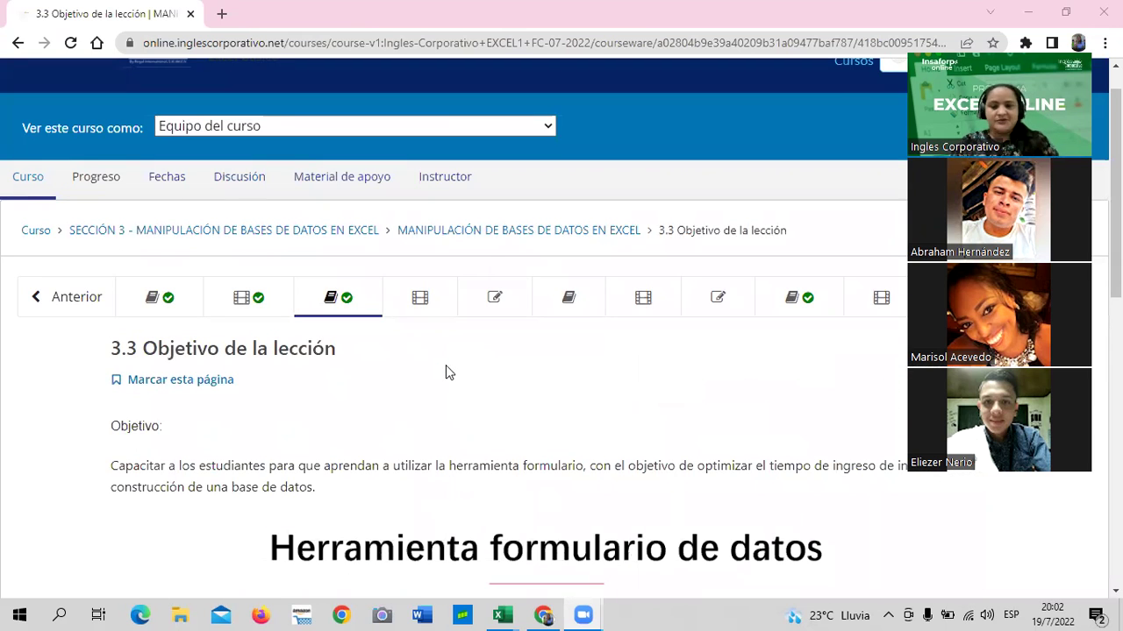
{"action": "left_click", "coordinate": [367, 301]}
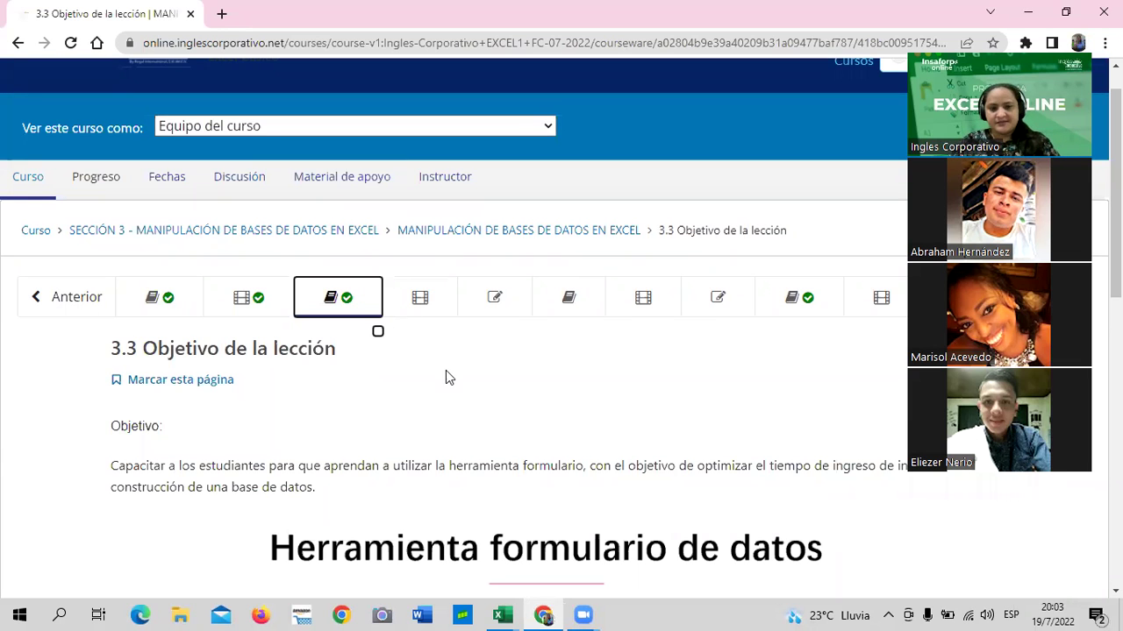
Read to the bottom of lesson 3.3 and advance to 3.4 - Herramienta formulario
{"action": "scroll", "coordinate": [432, 357], "scroll_direction": "down", "scroll_amount": 1}
{"action": "scroll", "coordinate": [433, 358], "scroll_direction": "down", "scroll_amount": 2}
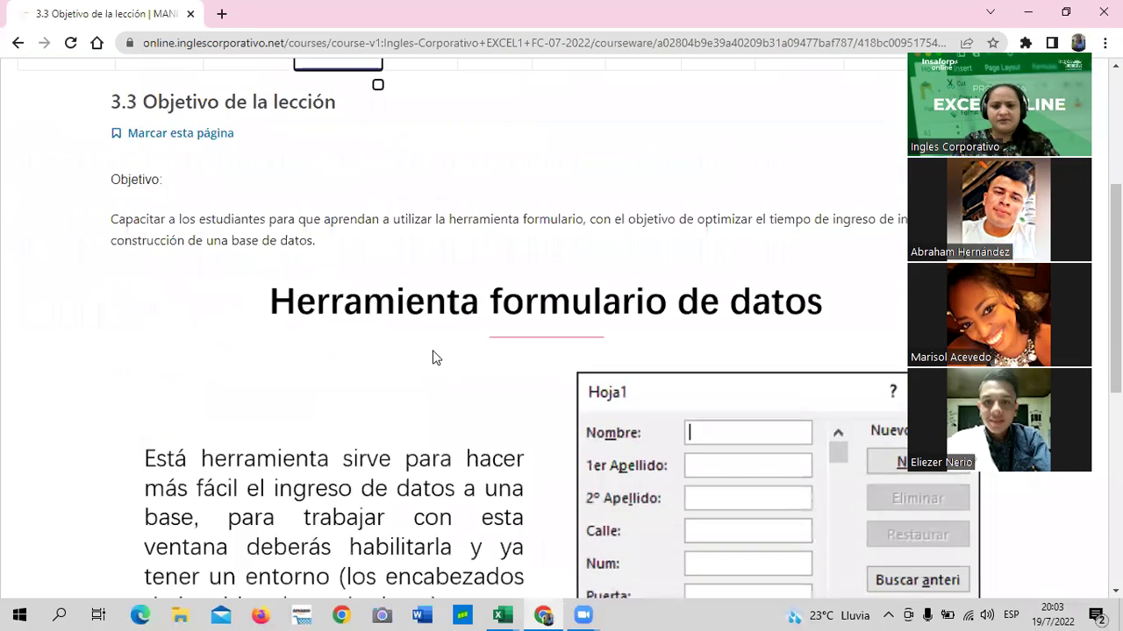
{"action": "scroll", "coordinate": [432, 357], "scroll_direction": "down", "scroll_amount": 2}
{"action": "scroll", "coordinate": [434, 354], "scroll_direction": "down", "scroll_amount": 2}
{"action": "scroll", "coordinate": [434, 354], "scroll_direction": "down", "scroll_amount": 1}
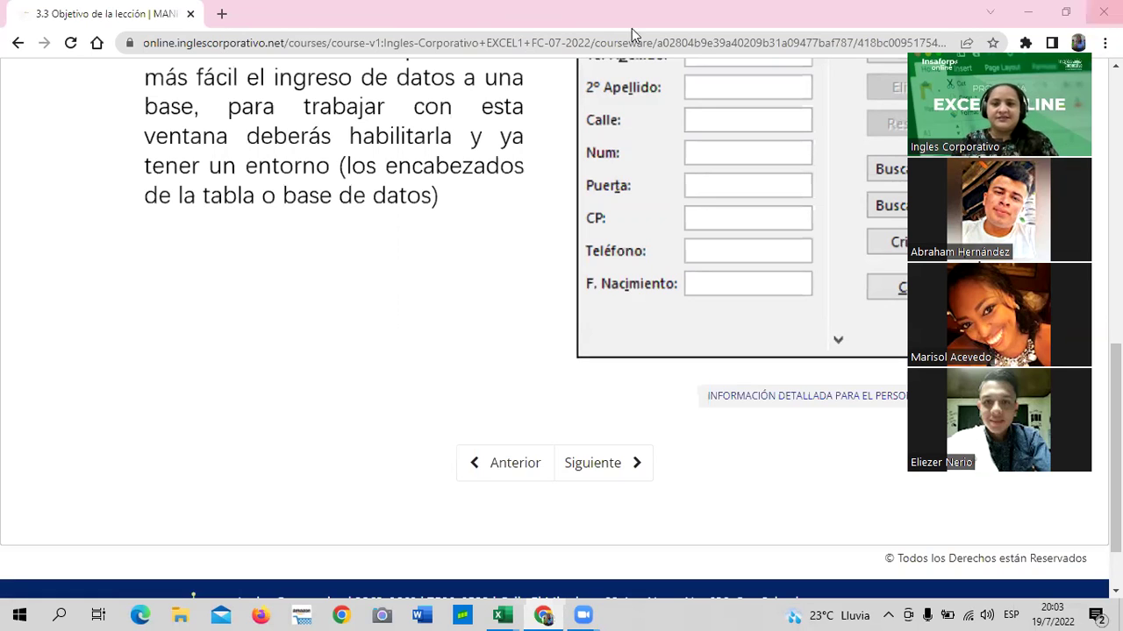
{"action": "scroll", "coordinate": [397, 348], "scroll_direction": "up", "scroll_amount": 3}
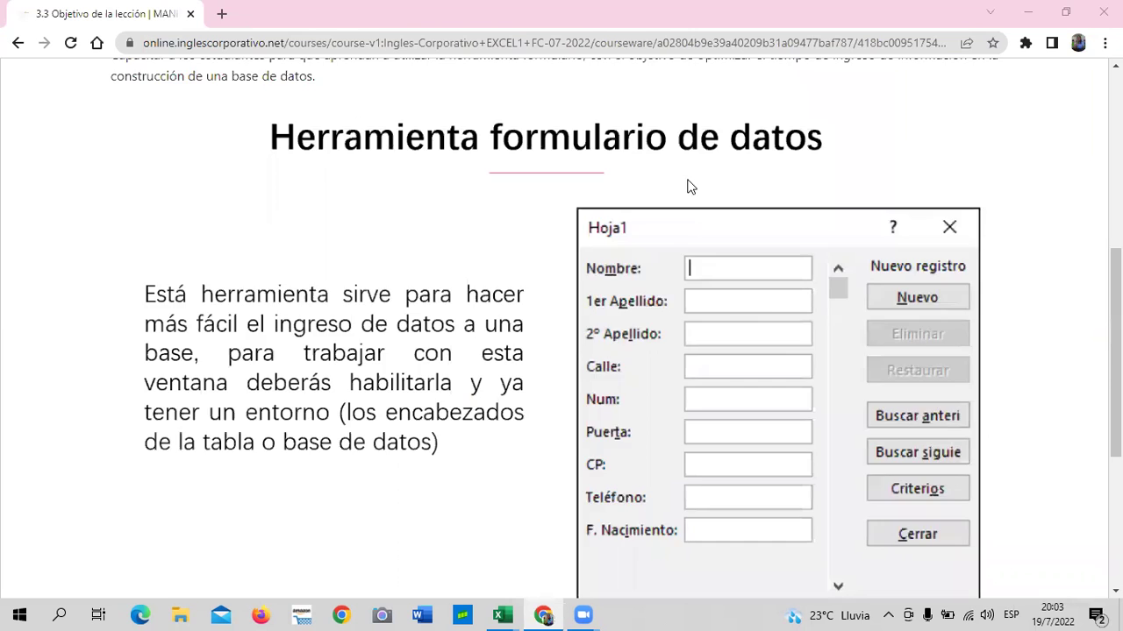
{"action": "scroll", "coordinate": [462, 223], "scroll_direction": "up", "scroll_amount": 3}
{"action": "scroll", "coordinate": [492, 211], "scroll_direction": "up", "scroll_amount": 2}
{"action": "scroll", "coordinate": [504, 206], "scroll_direction": "down", "scroll_amount": 2}
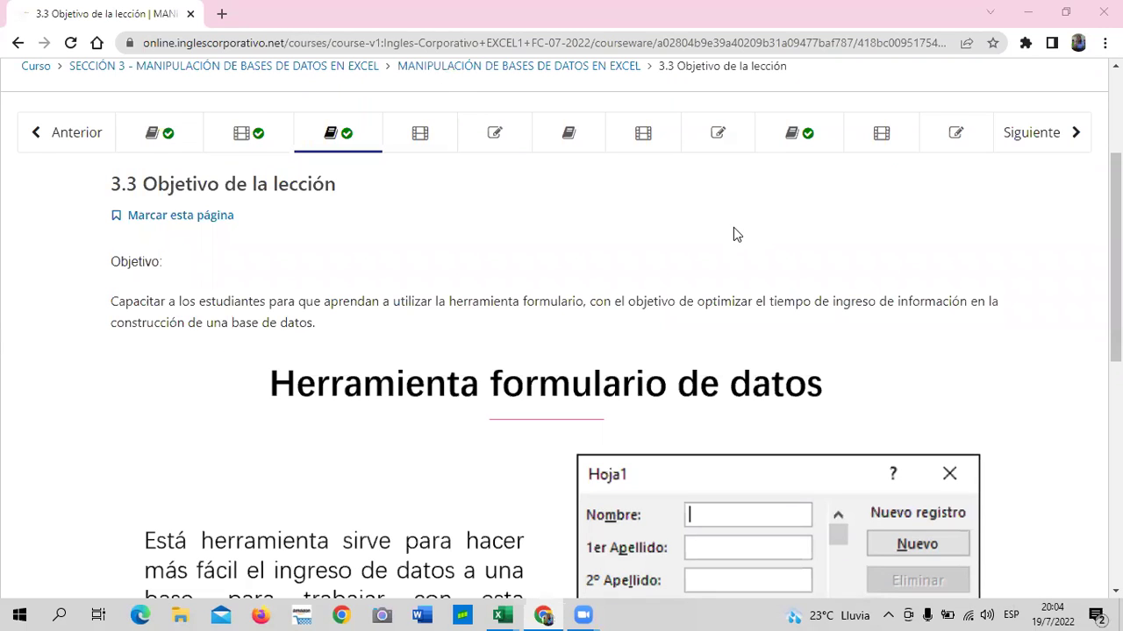
{"action": "scroll", "coordinate": [723, 231], "scroll_direction": "up", "scroll_amount": 1}
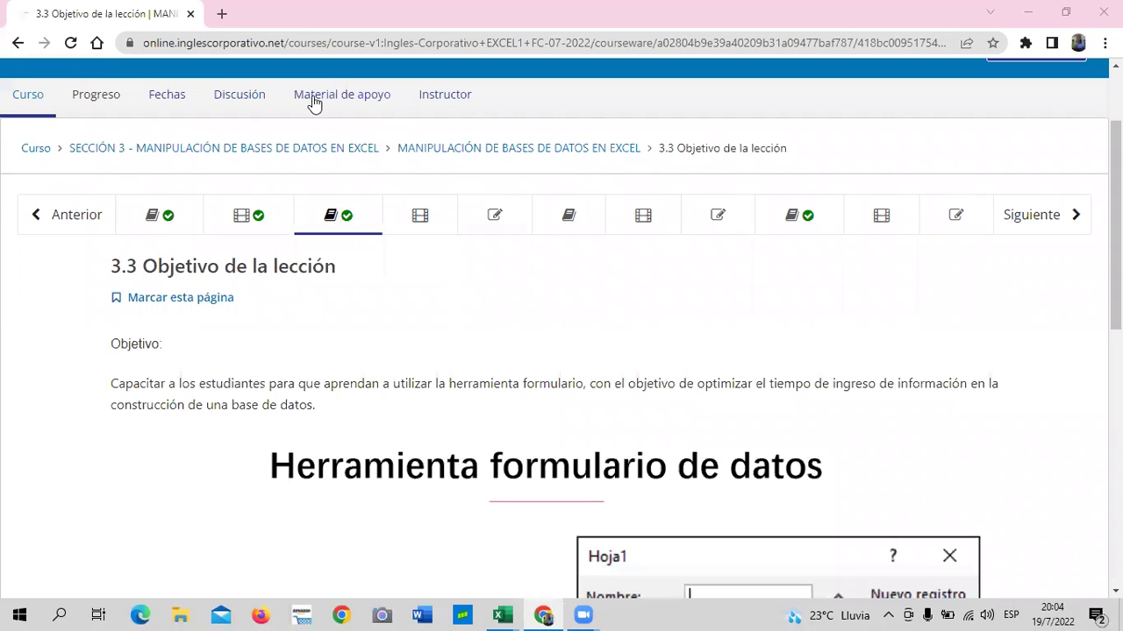
{"action": "scroll", "coordinate": [583, 305], "scroll_direction": "down", "scroll_amount": 2}
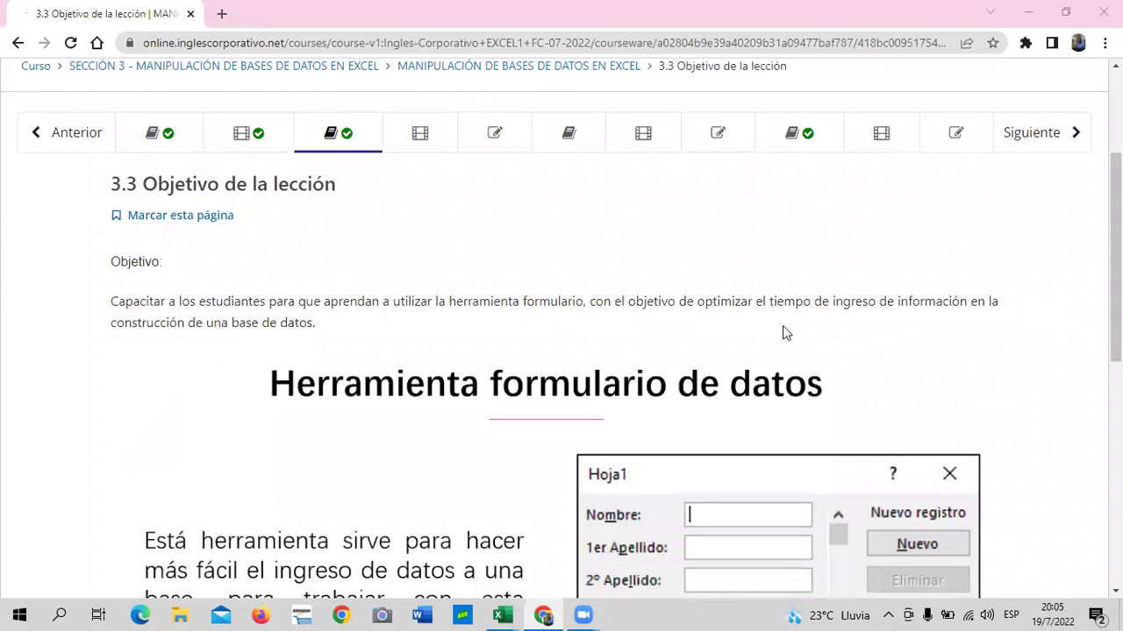
{"action": "scroll", "coordinate": [754, 329], "scroll_direction": "down", "scroll_amount": 2}
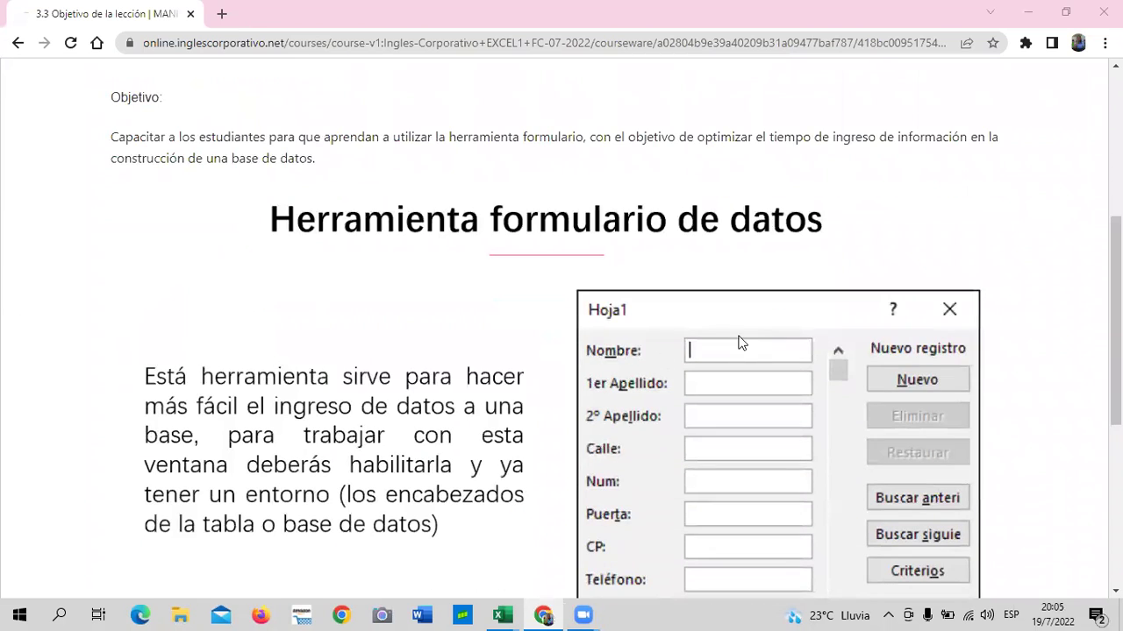
{"action": "scroll", "coordinate": [690, 420], "scroll_direction": "down", "scroll_amount": 2}
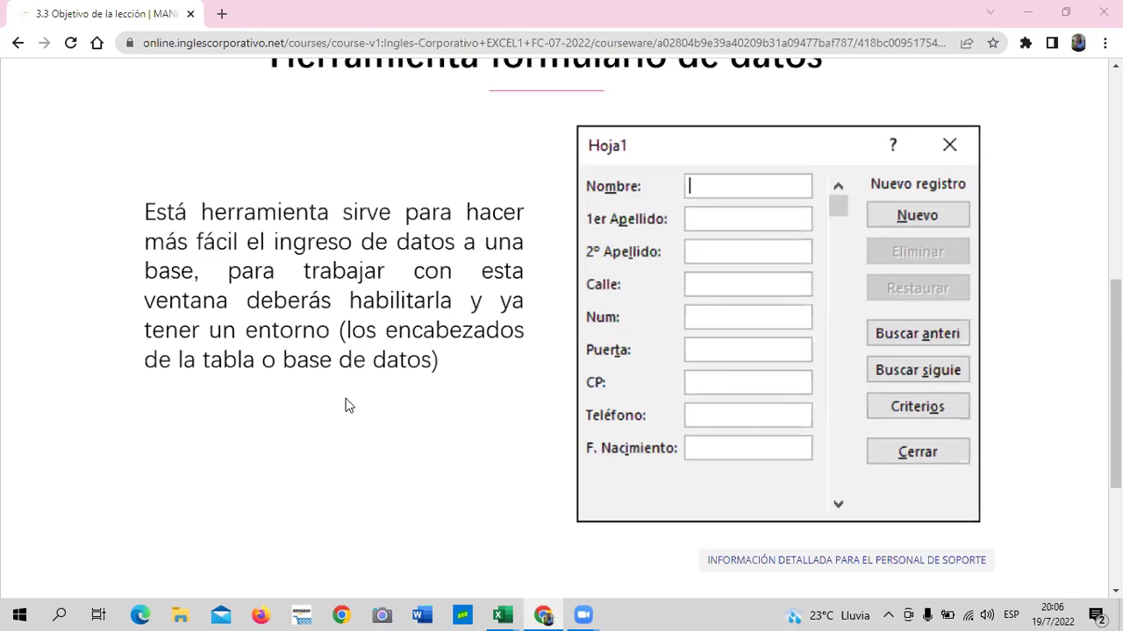
{"action": "scroll", "coordinate": [345, 406], "scroll_direction": "down", "scroll_amount": 2}
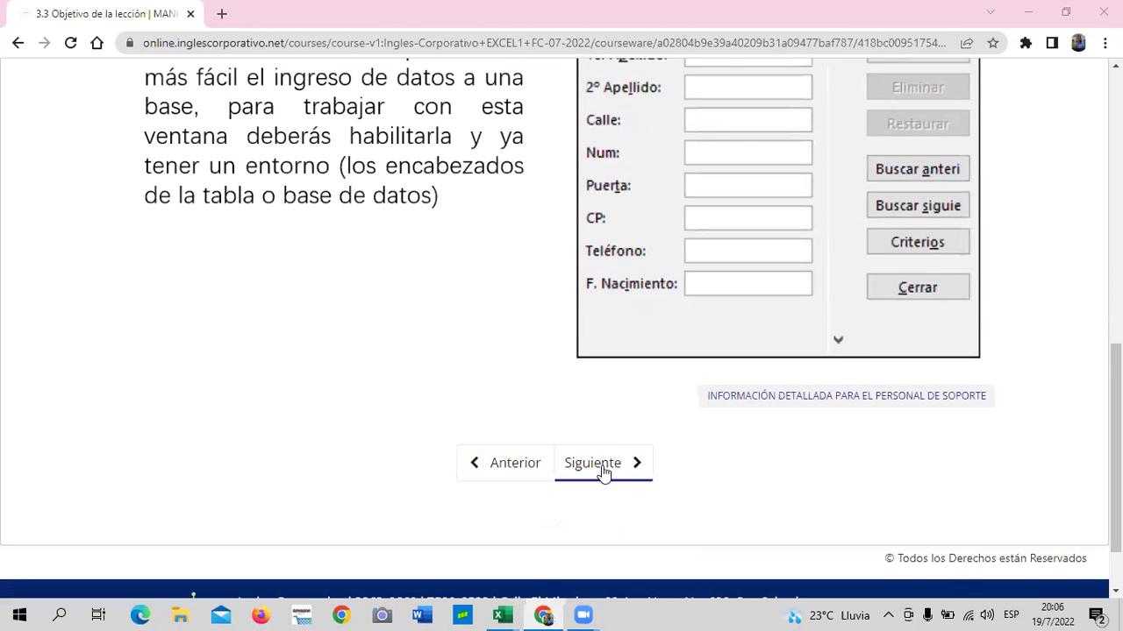
{"action": "left_click", "coordinate": [604, 467]}
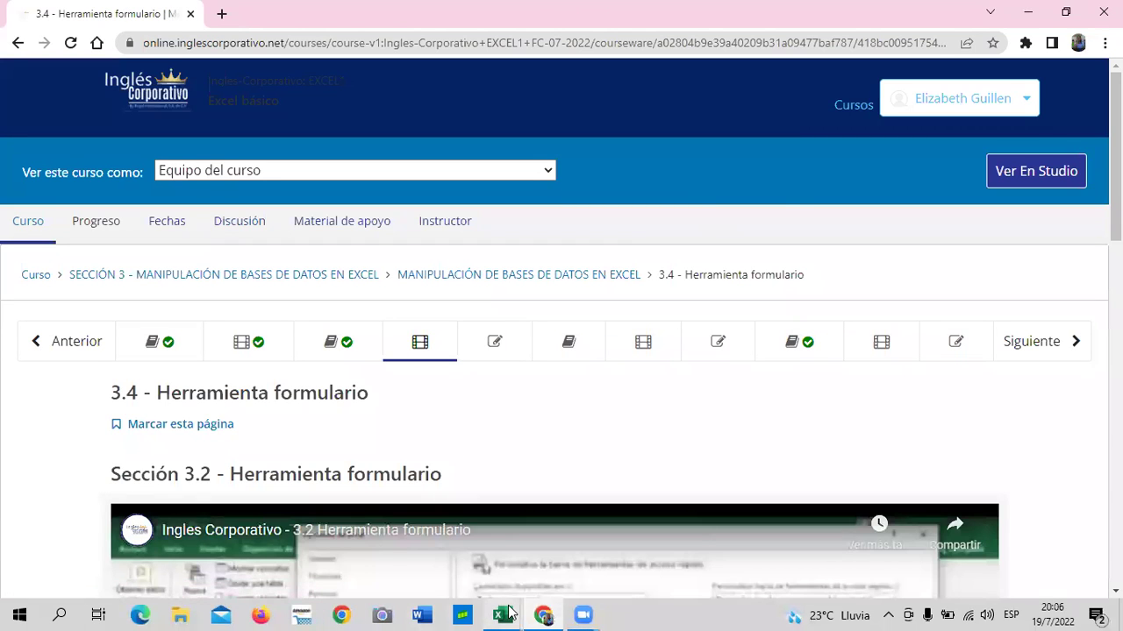
{"action": "mouse_move", "coordinate": [509, 613]}
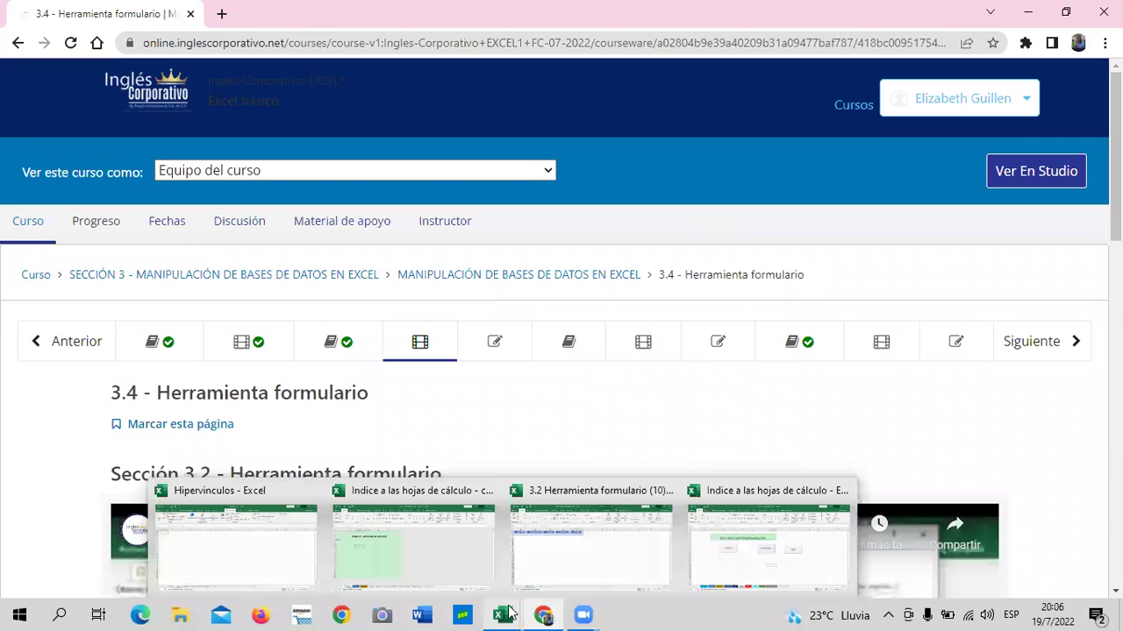
In the 3.2 Herramienta formulario workbook, add a blank Hoja1 sheet and return to FORMULARIO
{"action": "left_click", "coordinate": [571, 574]}
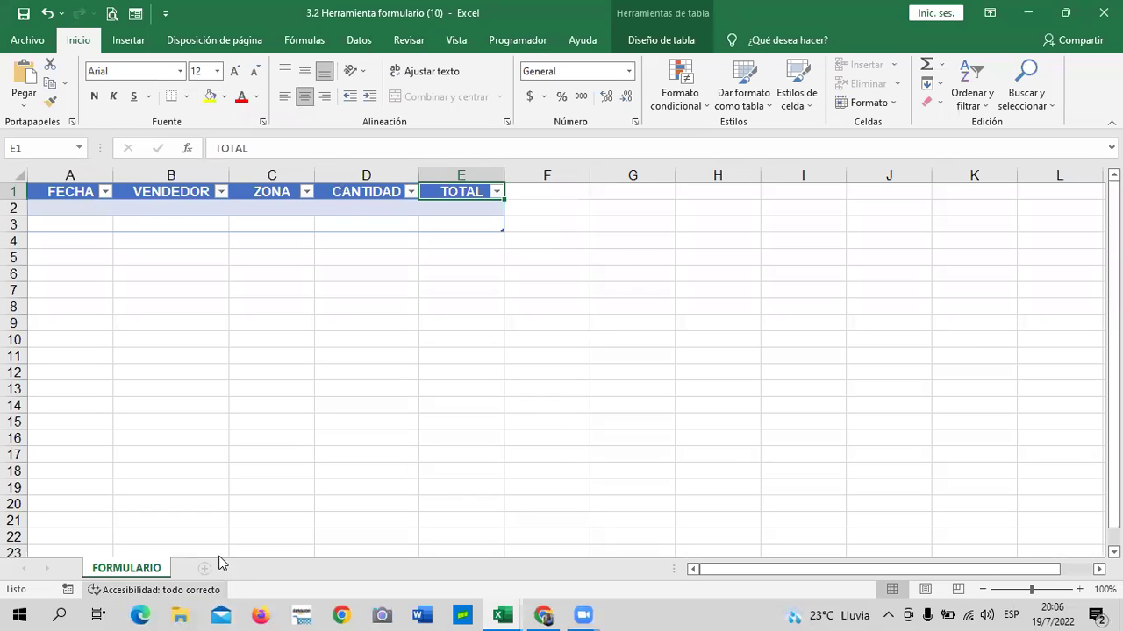
{"action": "scroll", "coordinate": [344, 192], "scroll_direction": "down", "scroll_amount": 3}
{"action": "scroll", "coordinate": [334, 421], "scroll_direction": "up", "scroll_amount": 3}
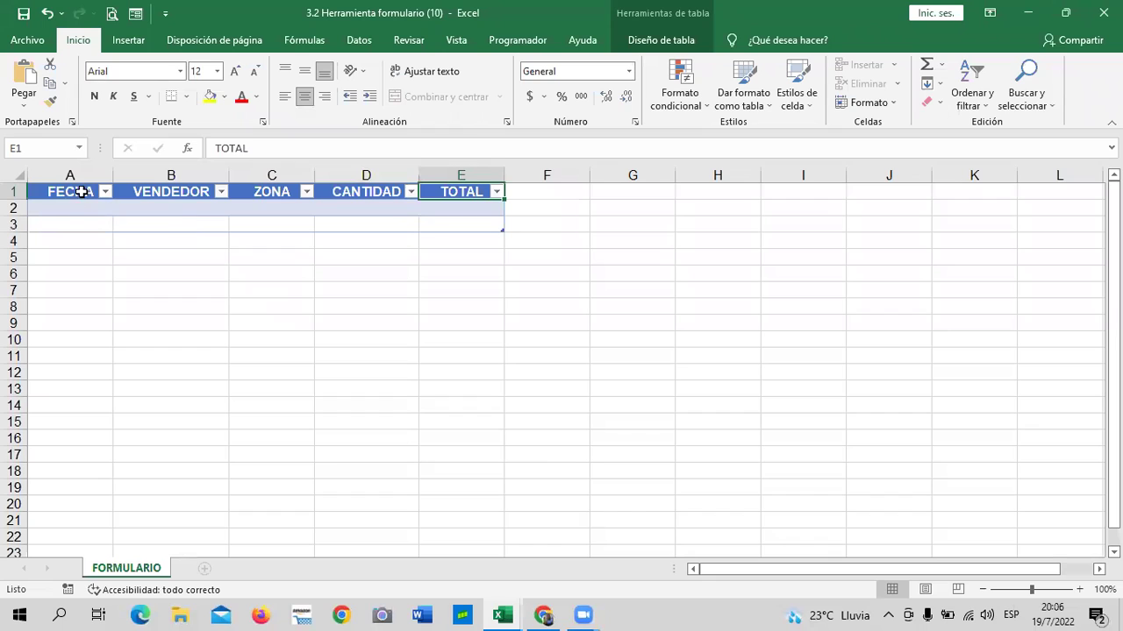
{"action": "left_click", "coordinate": [664, 421]}
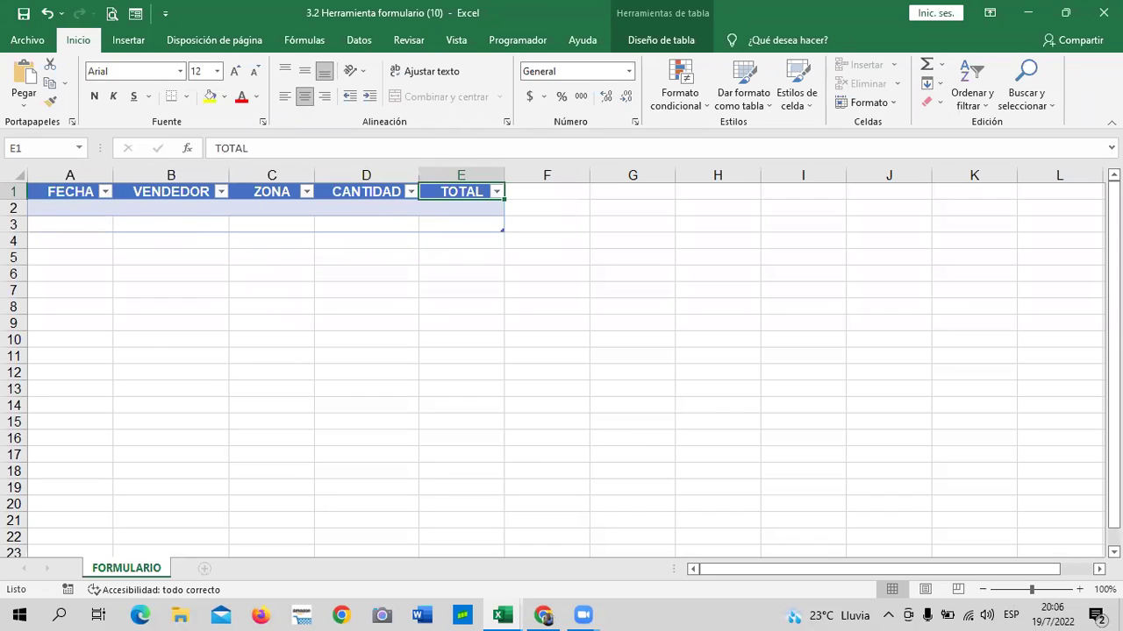
{"action": "left_click", "coordinate": [210, 571]}
{"action": "left_click", "coordinate": [136, 568]}
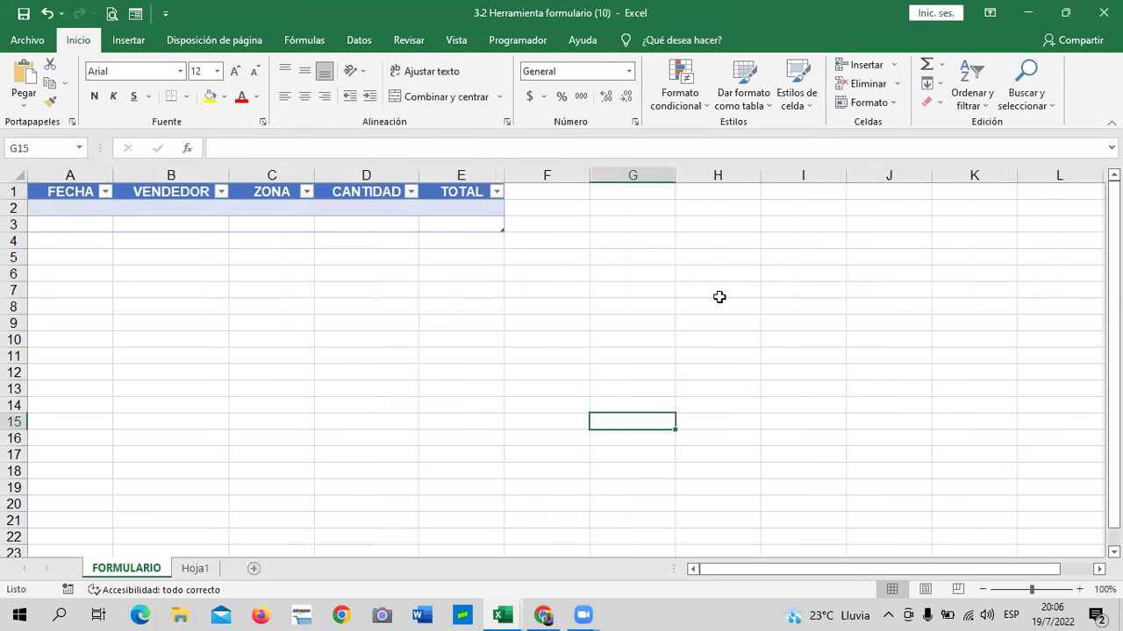
Minimize Excel and play the embedded 3.2 Herramienta formulario video on the course page
{"action": "left_click", "coordinate": [1028, 12]}
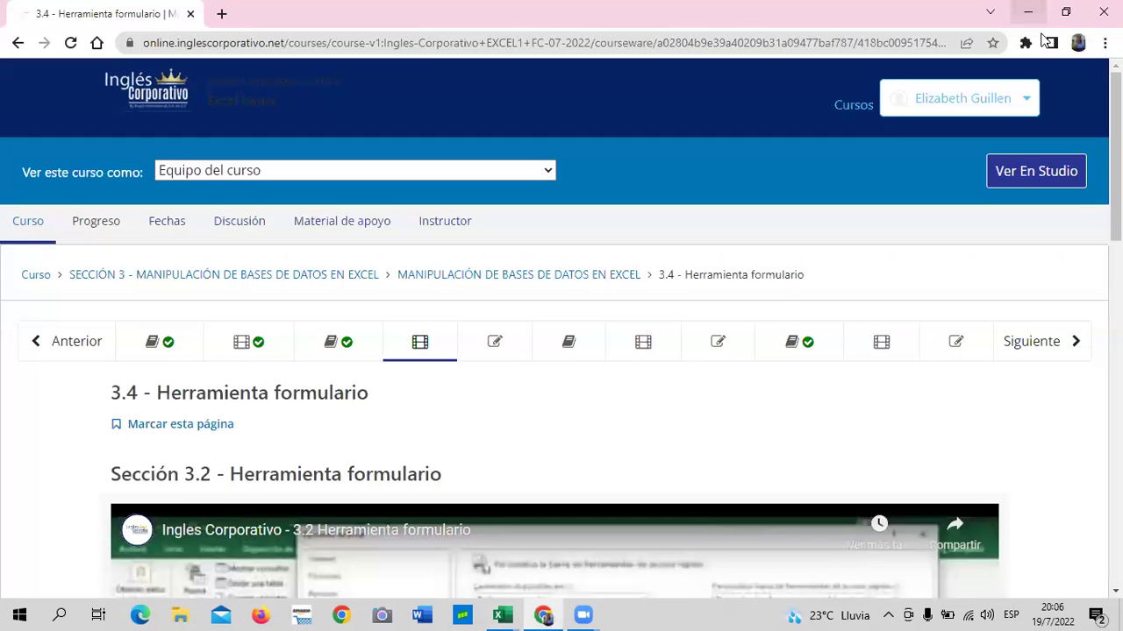
{"action": "scroll", "coordinate": [566, 496], "scroll_direction": "down", "scroll_amount": 3}
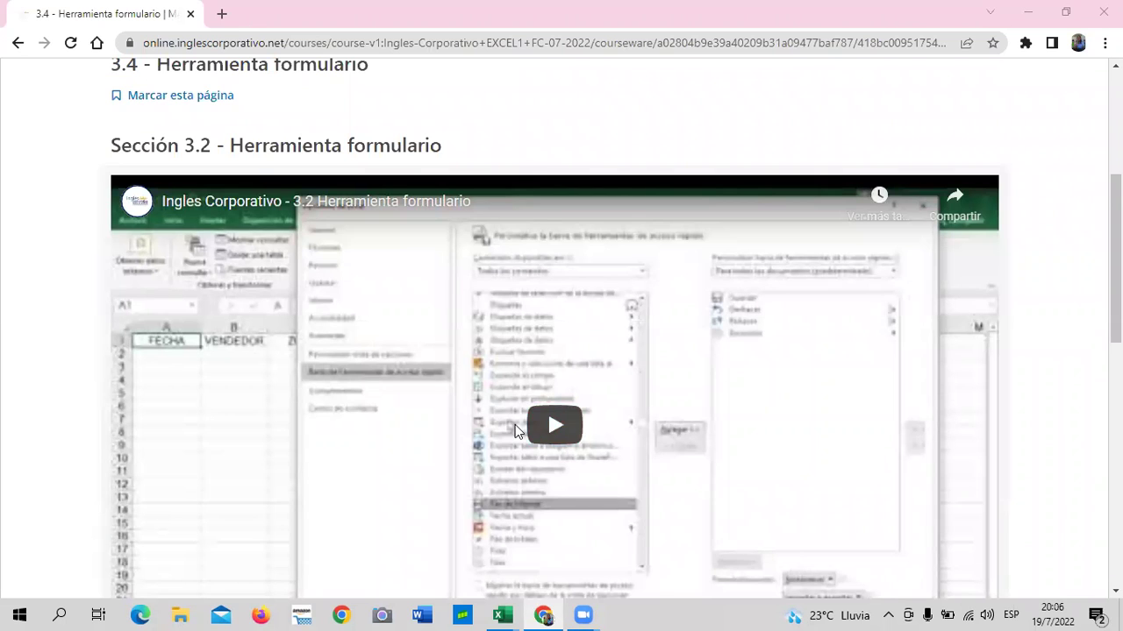
{"action": "left_click", "coordinate": [515, 424]}
{"action": "scroll", "coordinate": [439, 466], "scroll_direction": "down", "scroll_amount": 1}
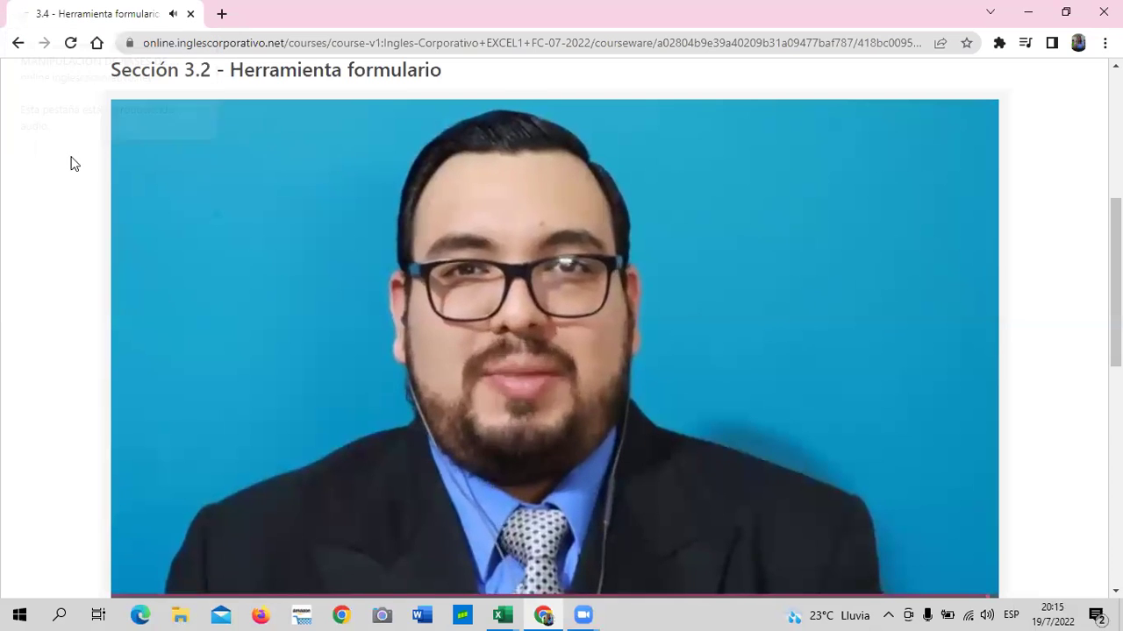
Keep the 3.2 Herramienta formulario video in view until it finishes at 8:51
{"action": "scroll", "coordinate": [207, 258], "scroll_direction": "up", "scroll_amount": 2}
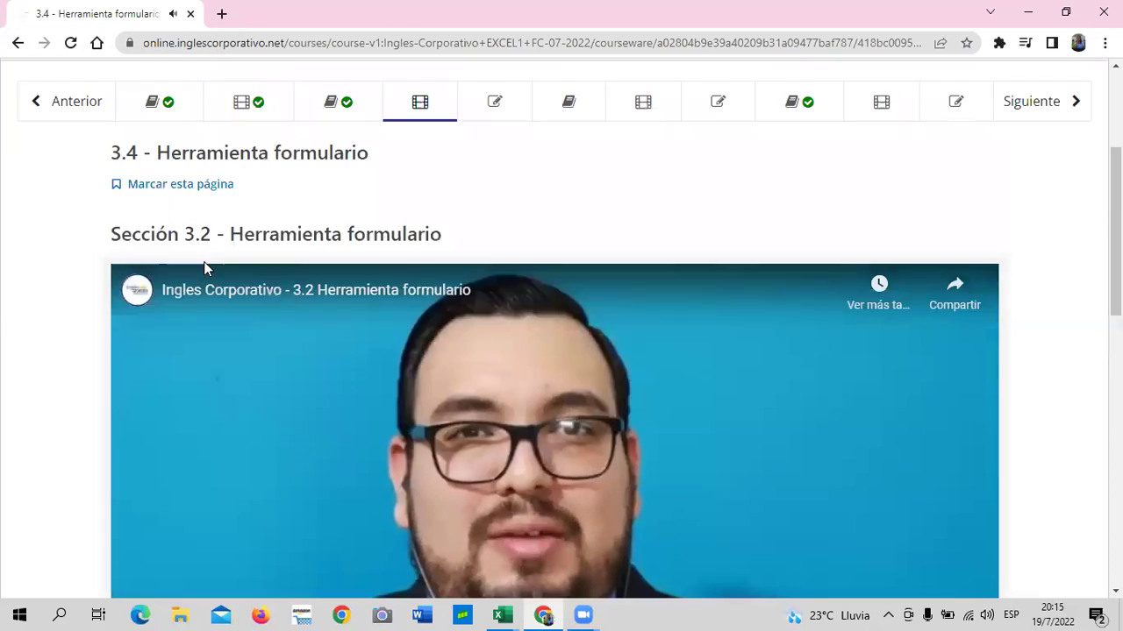
{"action": "scroll", "coordinate": [205, 263], "scroll_direction": "down", "scroll_amount": 2}
{"action": "scroll", "coordinate": [206, 267], "scroll_direction": "down", "scroll_amount": 1}
{"action": "scroll", "coordinate": [207, 272], "scroll_direction": "up", "scroll_amount": 1}
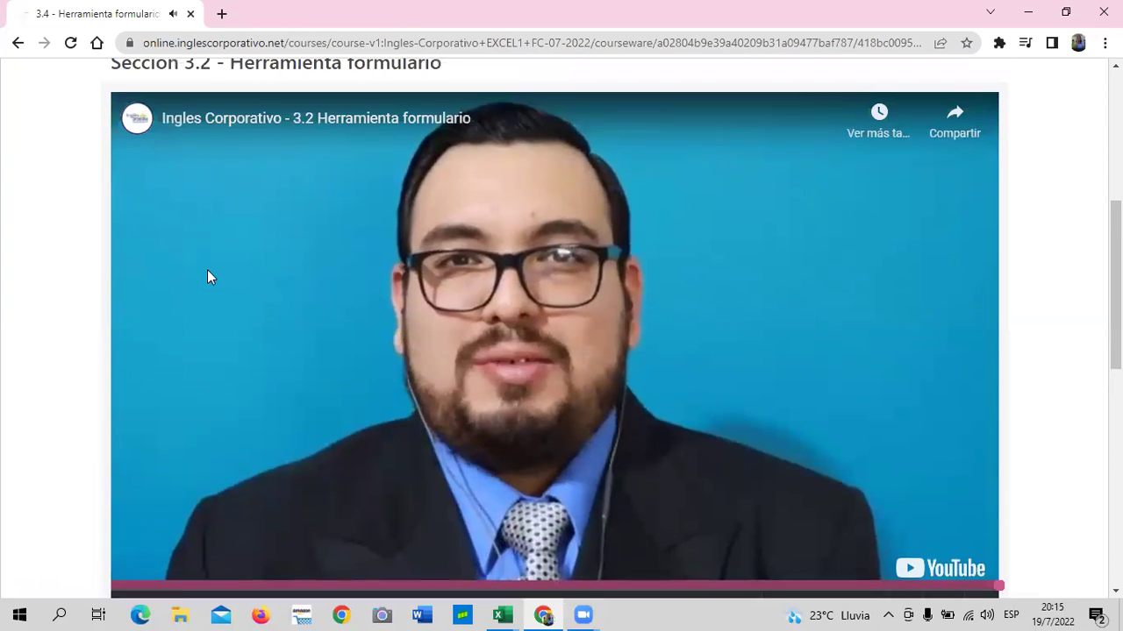
{"action": "scroll", "coordinate": [261, 211], "scroll_direction": "up", "scroll_amount": 2}
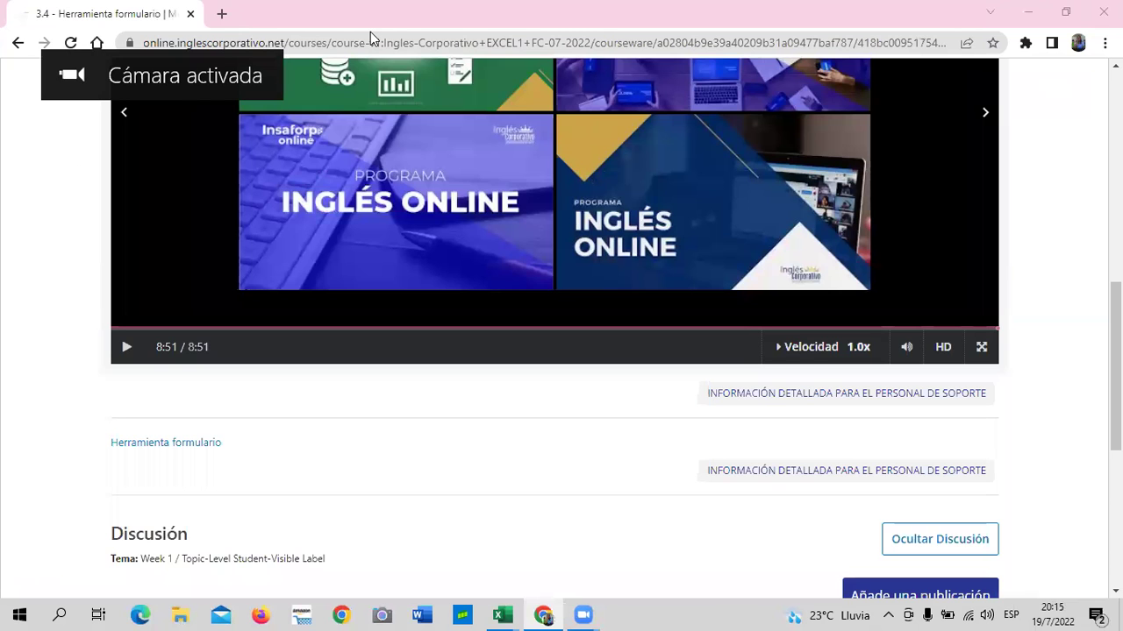
{"action": "scroll", "coordinate": [605, 465], "scroll_direction": "up", "scroll_amount": 1}
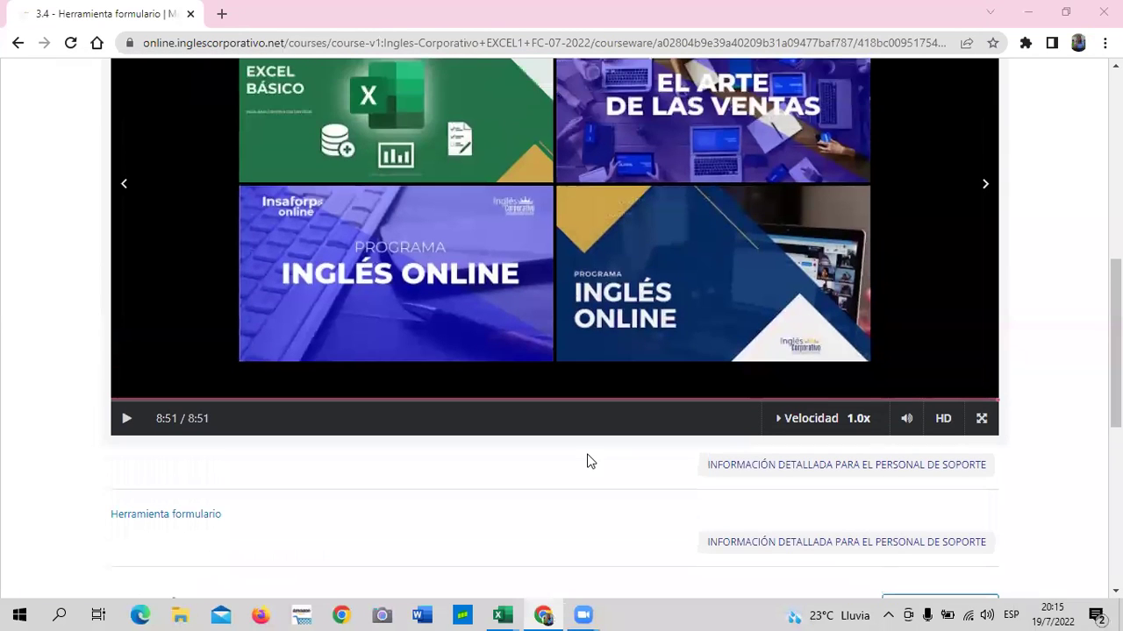
{"action": "scroll", "coordinate": [549, 383], "scroll_direction": "up", "scroll_amount": 4}
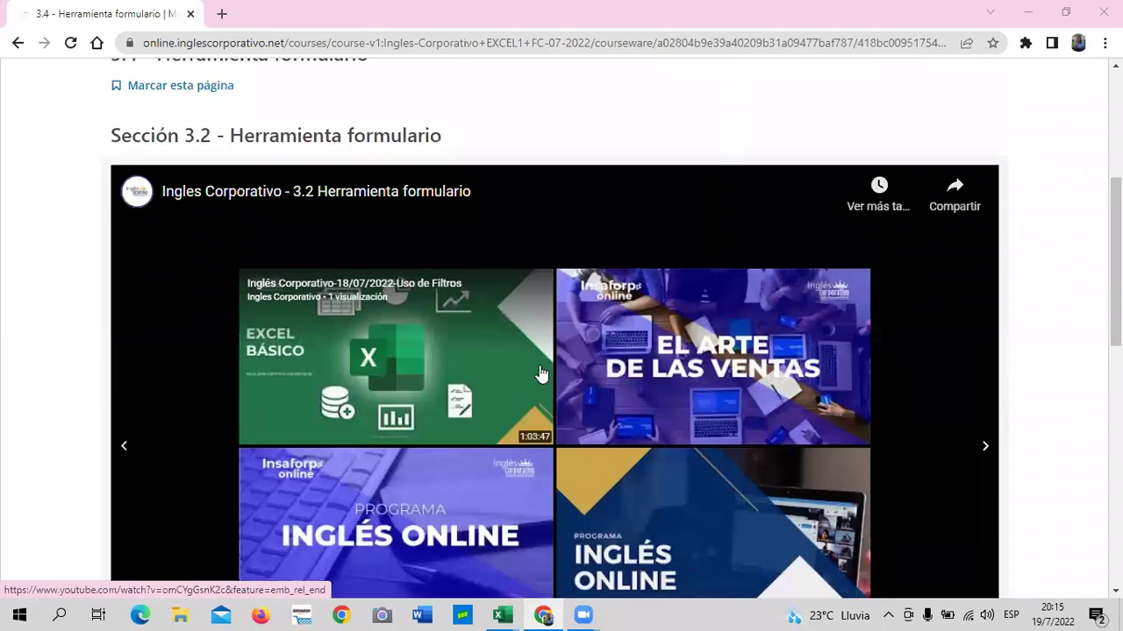
{"action": "scroll", "coordinate": [539, 368], "scroll_direction": "down", "scroll_amount": 3}
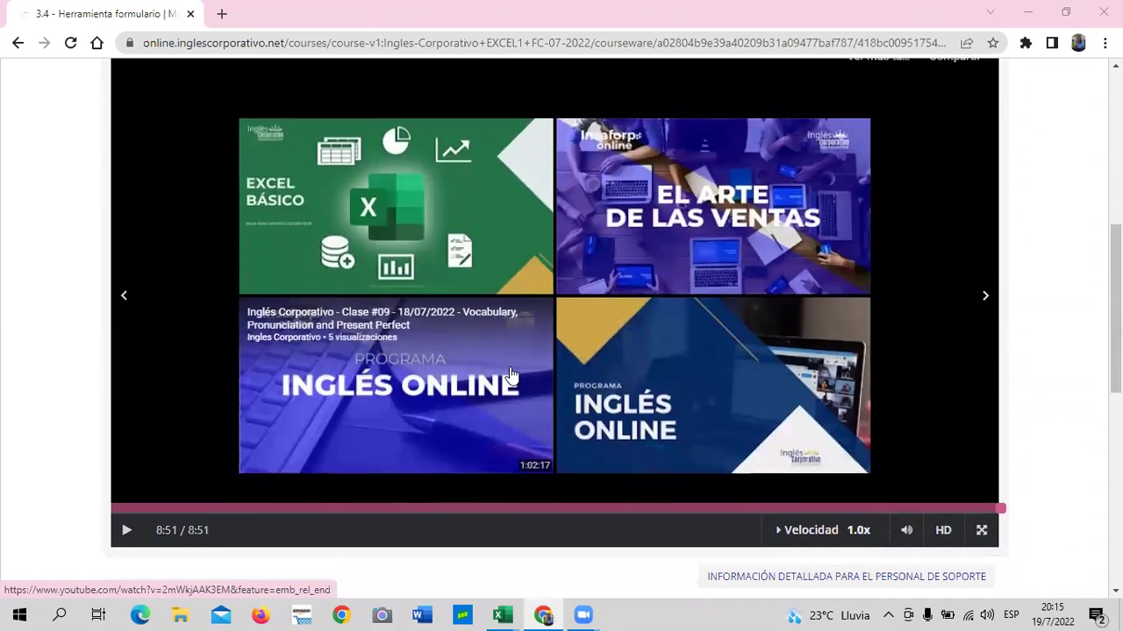
{"action": "mouse_move", "coordinate": [494, 611]}
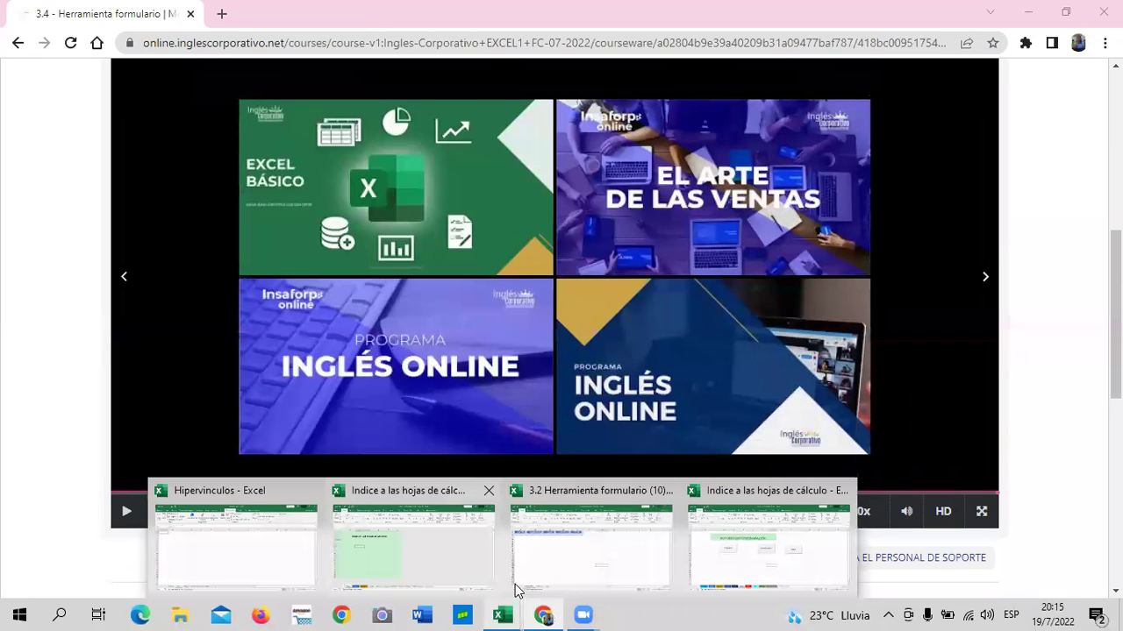
Back in Excel, shrink Tabla1 to its header row plus one data row
{"action": "key", "text": "alt+Tab"}
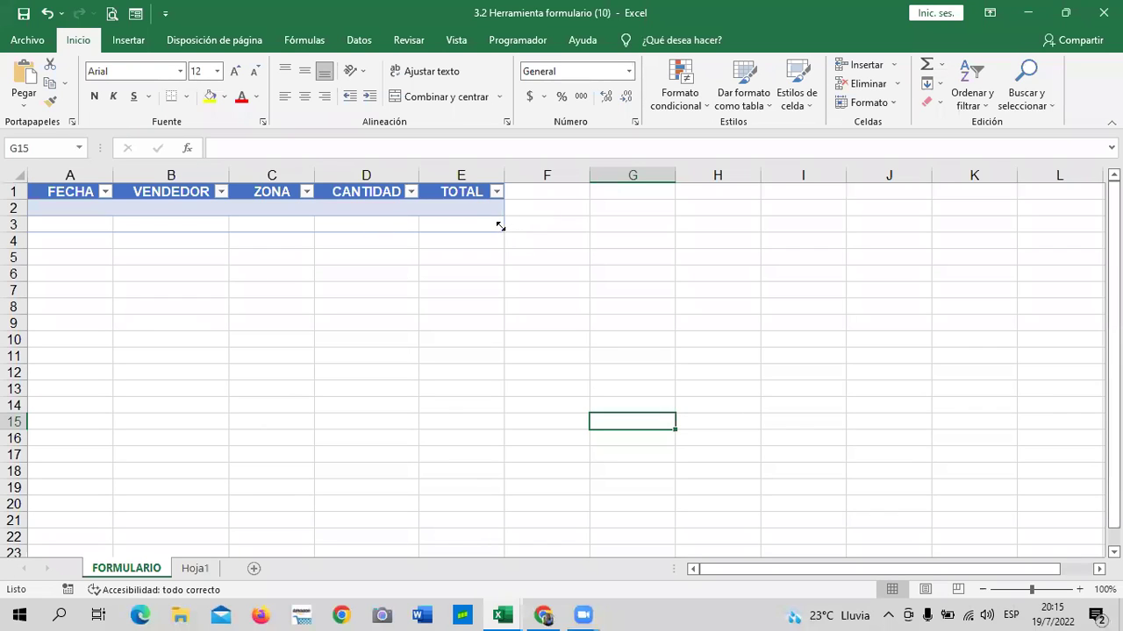
{"action": "left_click_drag", "start_coordinate": [498, 223], "coordinate": [497, 213]}
{"action": "left_click", "coordinate": [447, 293]}
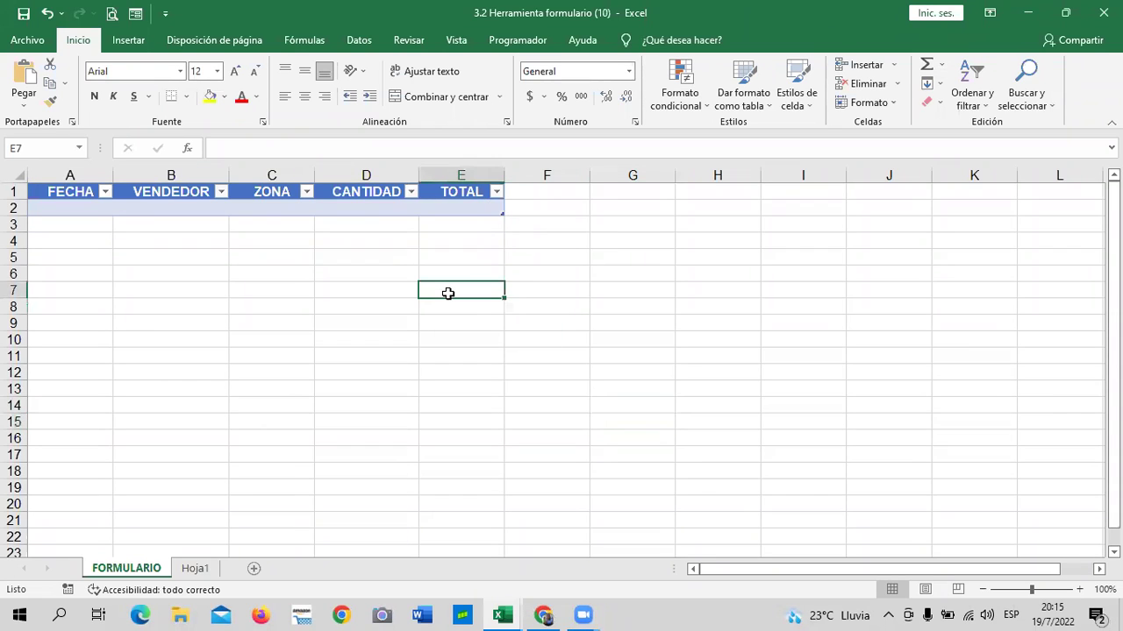
{"action": "left_click", "coordinate": [678, 296]}
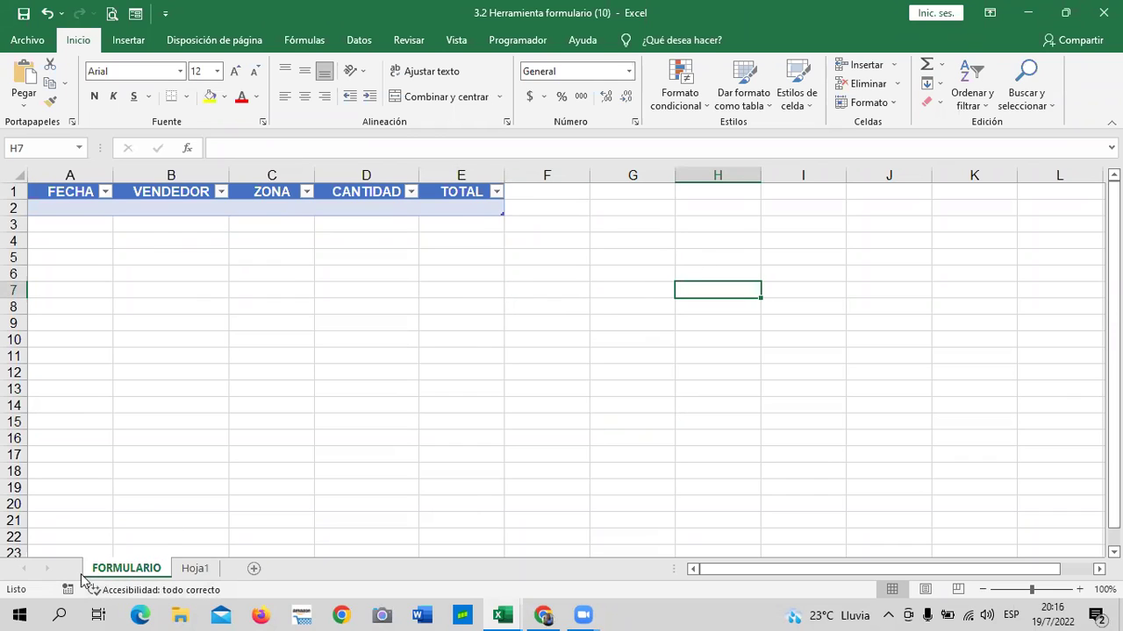
Select the FECHA header and choose Convertir en rango from Diseño de tabla
{"action": "left_click", "coordinate": [294, 411]}
{"action": "left_click", "coordinate": [85, 195]}
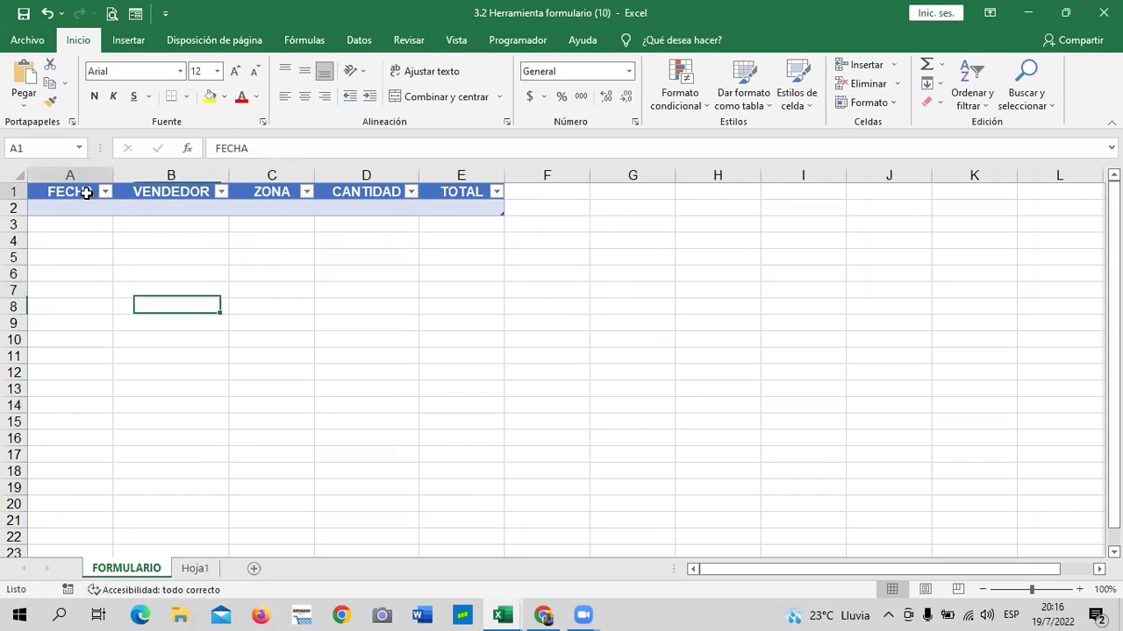
{"action": "left_click", "coordinate": [197, 193]}
{"action": "left_click", "coordinate": [271, 193]}
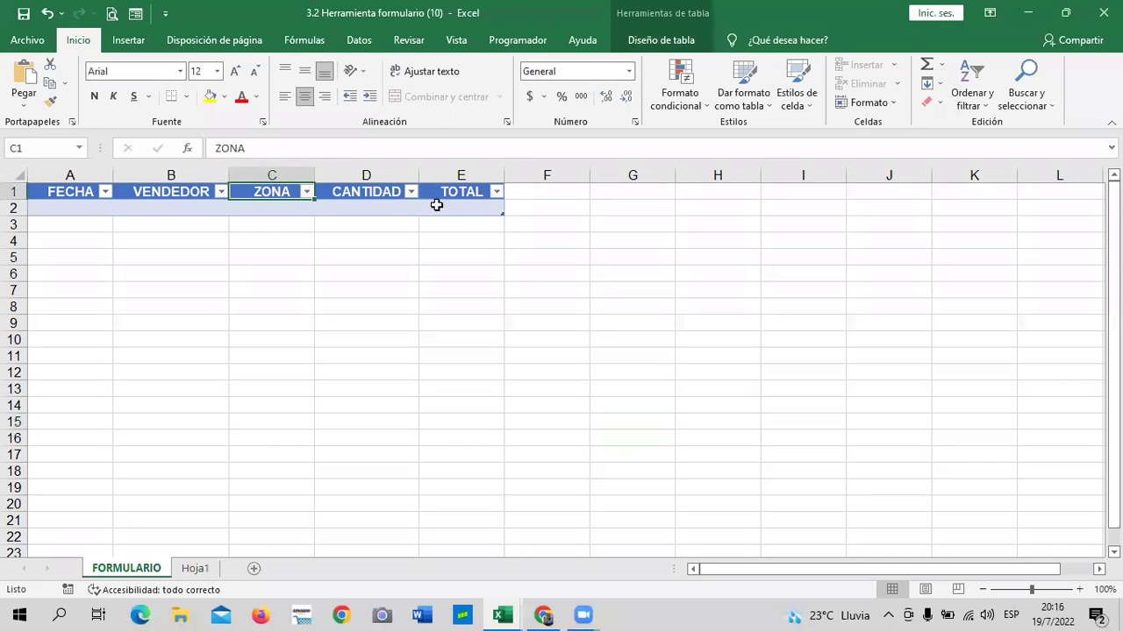
{"action": "left_click", "coordinate": [447, 195]}
{"action": "key", "text": "Down"}
{"action": "key", "text": "Down"}
{"action": "key", "text": "Down"}
{"action": "left_click", "coordinate": [56, 191]}
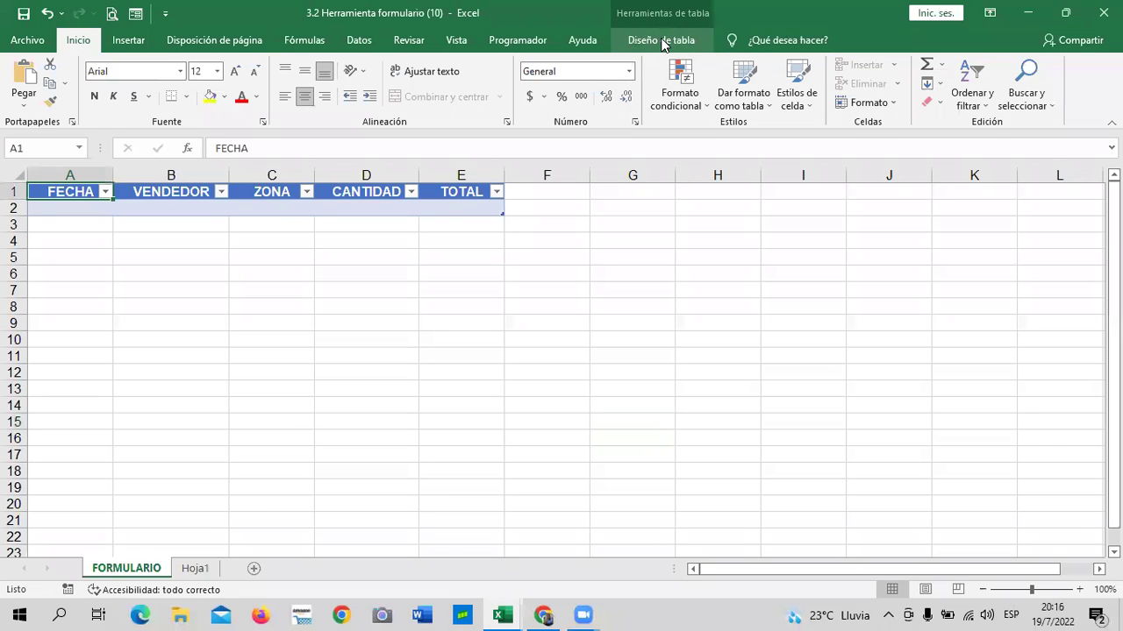
{"action": "left_click", "coordinate": [662, 40]}
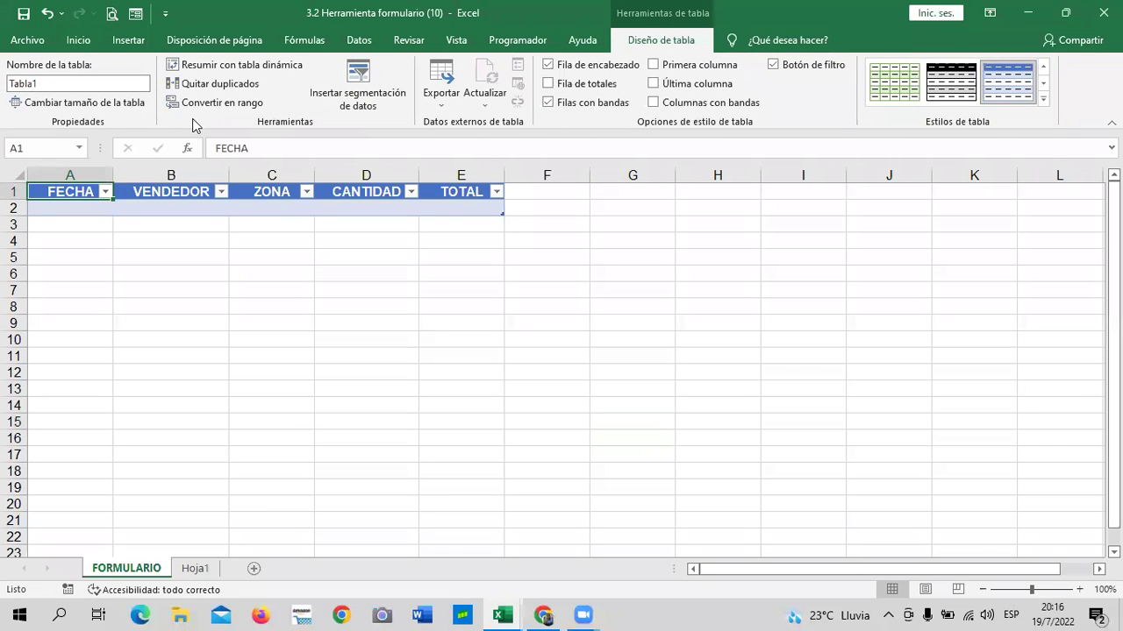
{"action": "left_click", "coordinate": [233, 105]}
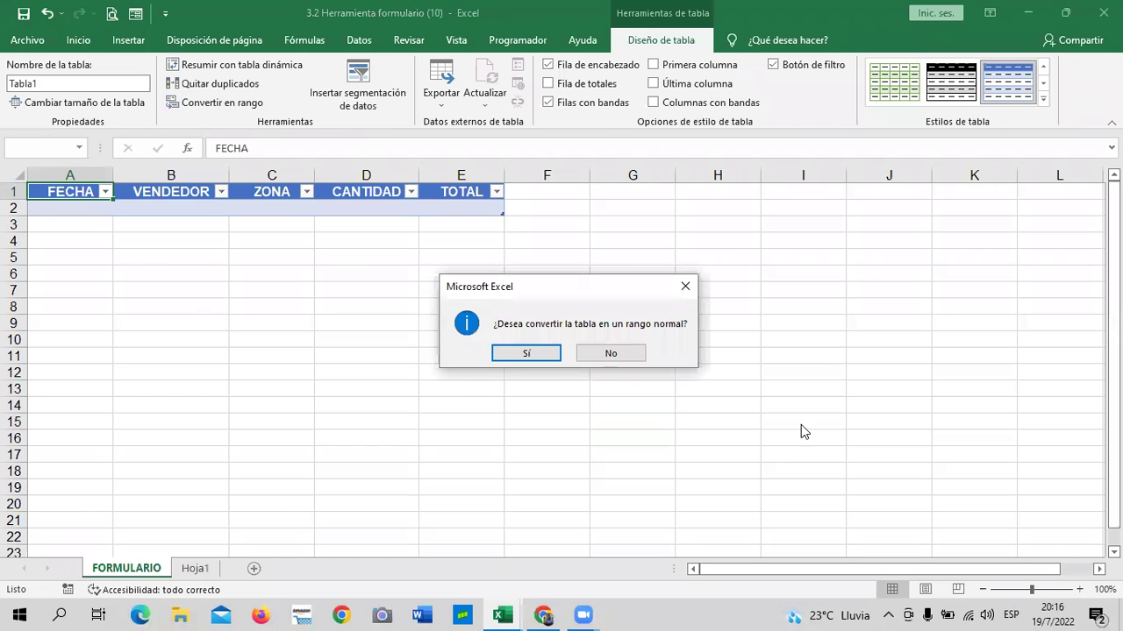
Confirm converting Tabla1 to a normal range and widen columns A and B slightly
{"action": "left_click", "coordinate": [537, 353]}
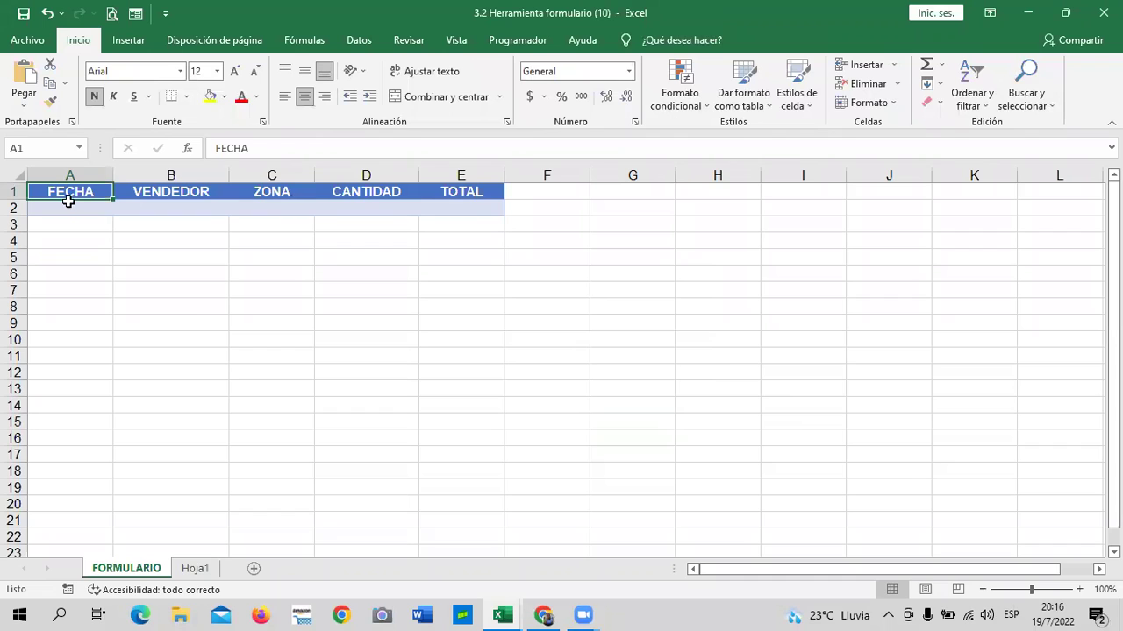
{"action": "left_click_drag", "start_coordinate": [113, 175], "coordinate": [120, 175]}
{"action": "left_click_drag", "start_coordinate": [239, 175], "coordinate": [242, 175]}
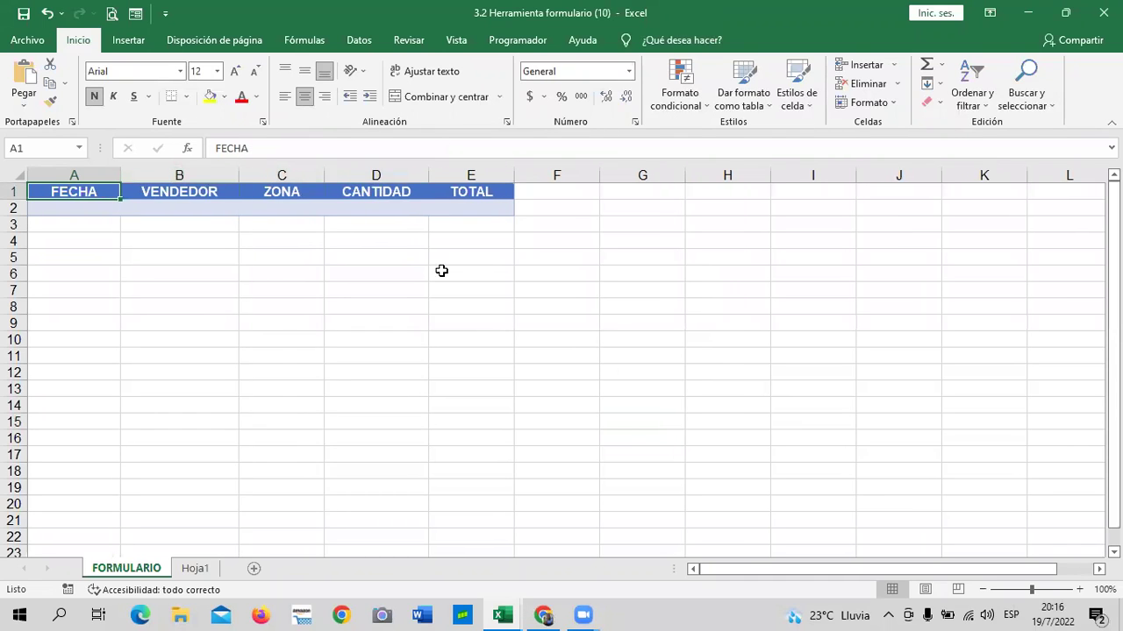
Open the Formulario data form from D1, accepting row 1 as field labels, then close it
{"action": "left_click", "coordinate": [471, 372]}
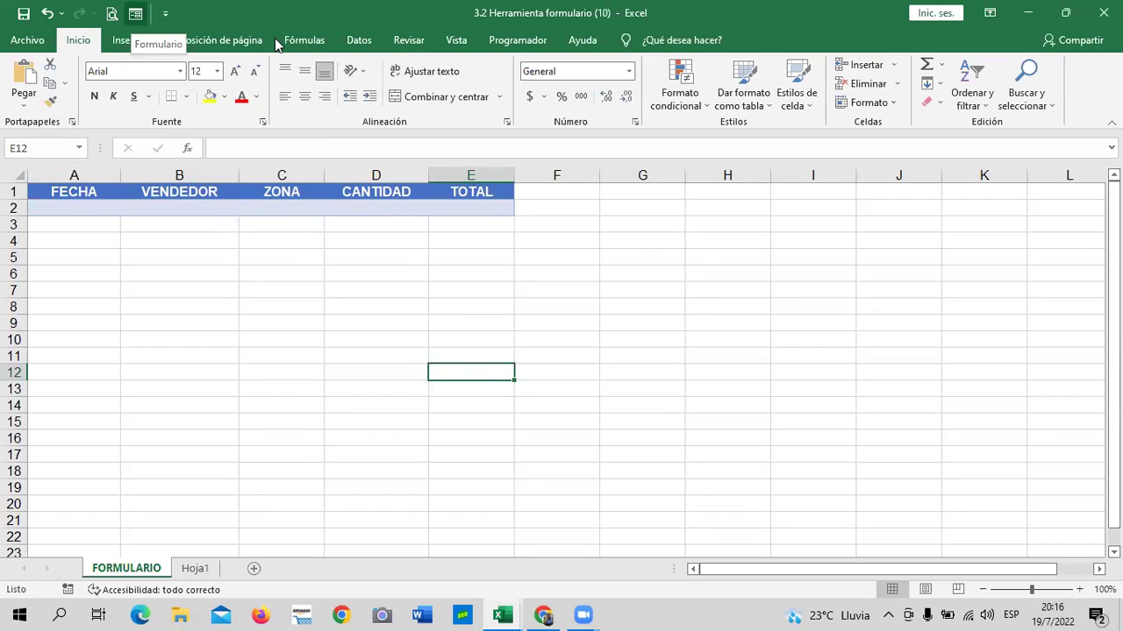
{"action": "left_click", "coordinate": [135, 14]}
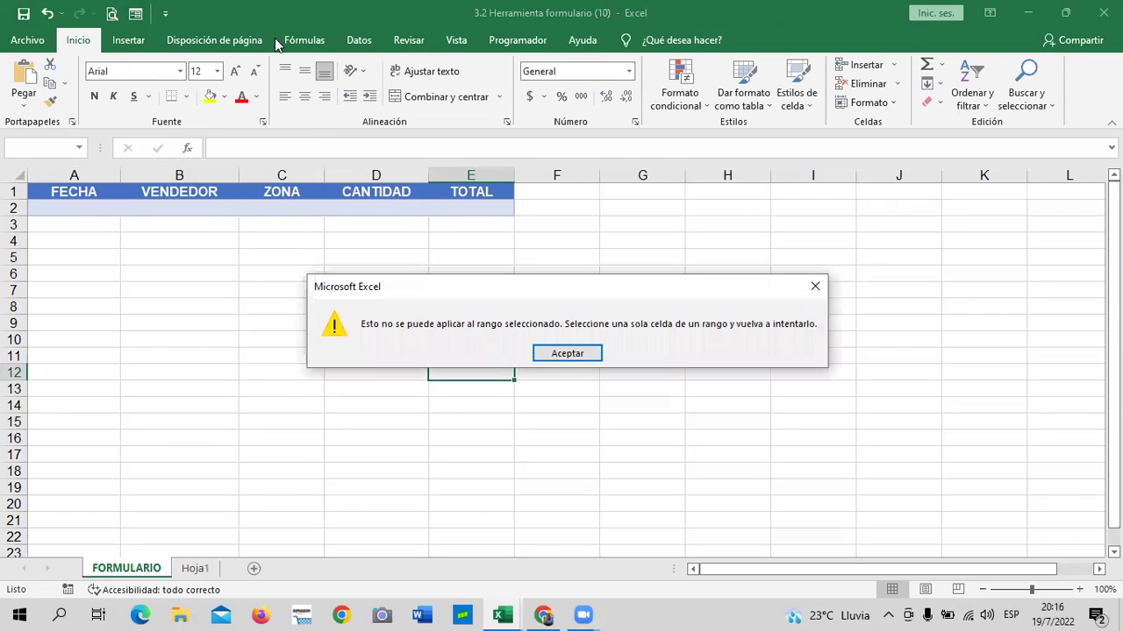
{"action": "left_click", "coordinate": [569, 355]}
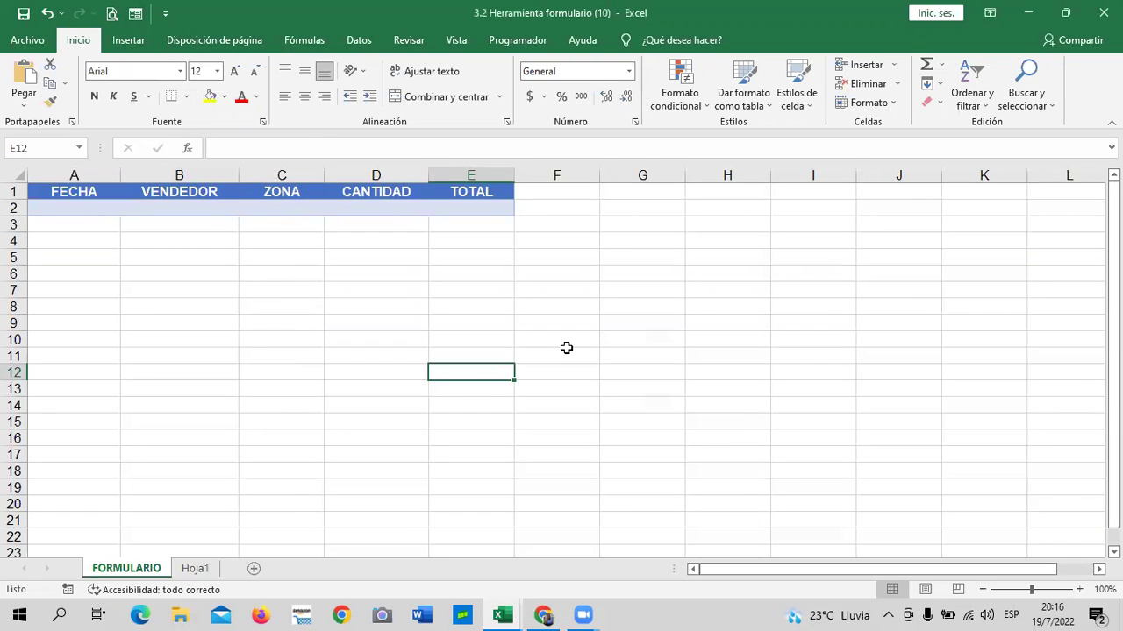
{"action": "left_click", "coordinate": [589, 311]}
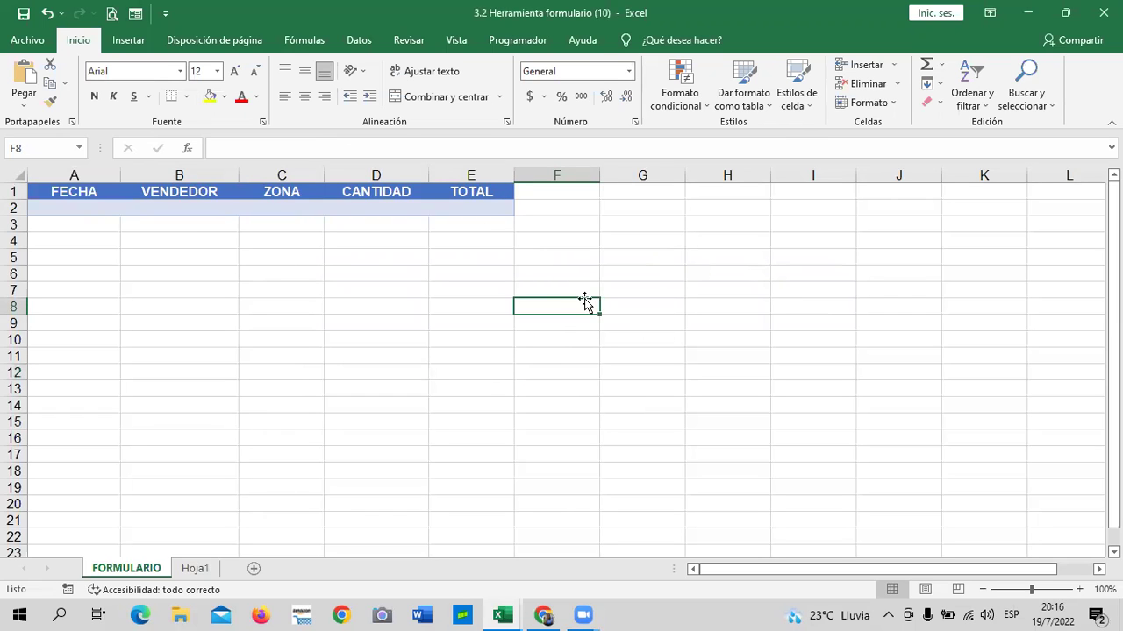
{"action": "left_click", "coordinate": [396, 195]}
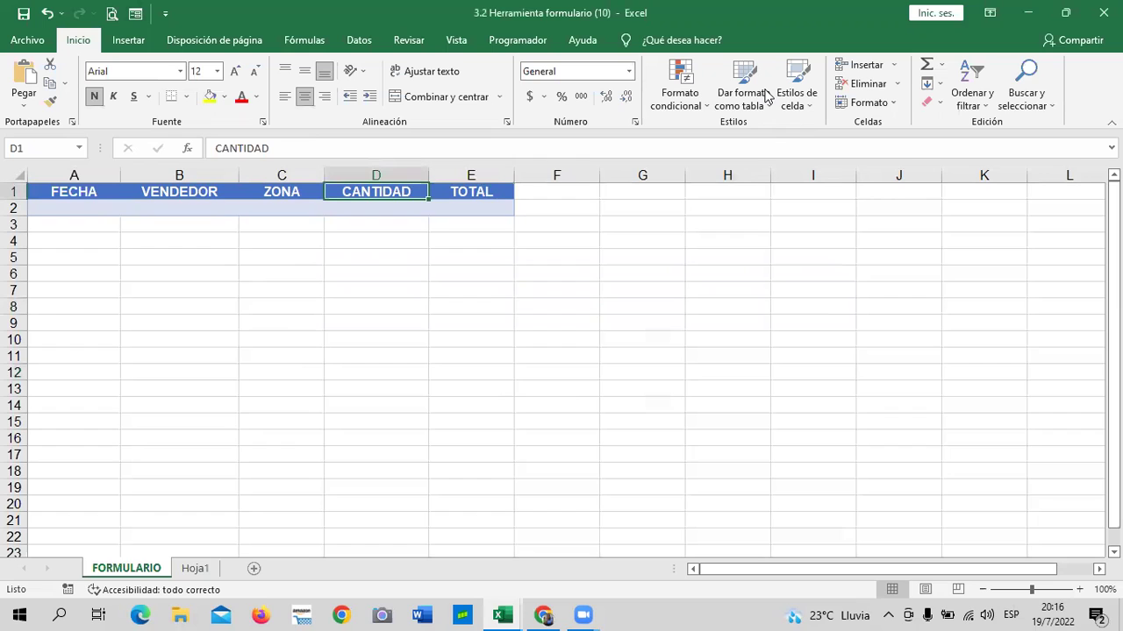
{"action": "left_click", "coordinate": [138, 11]}
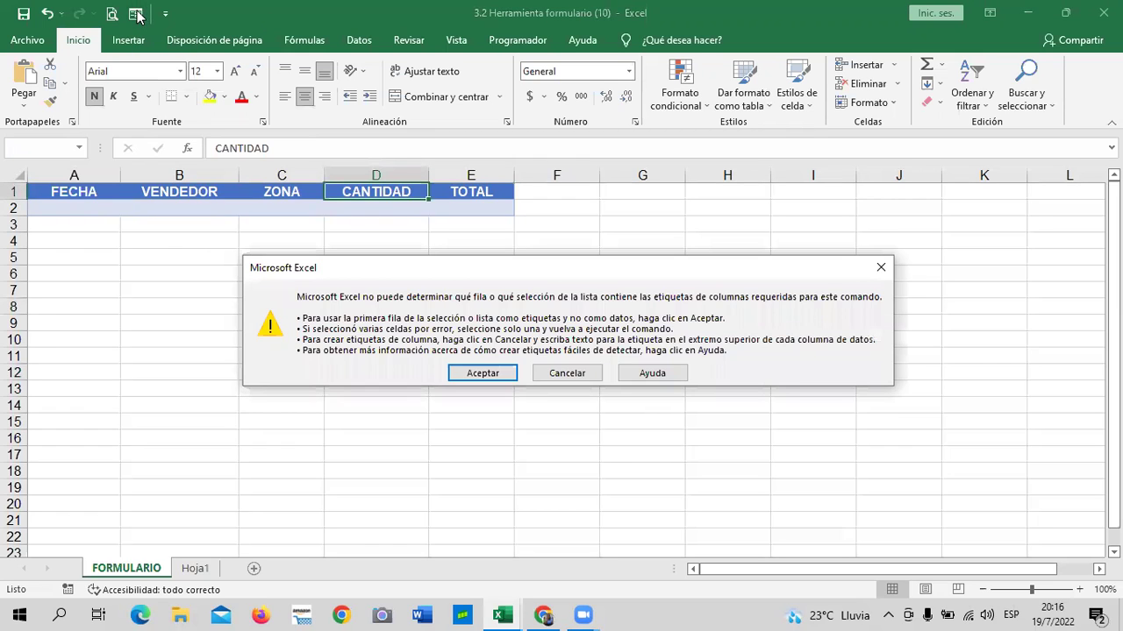
{"action": "left_click", "coordinate": [467, 370]}
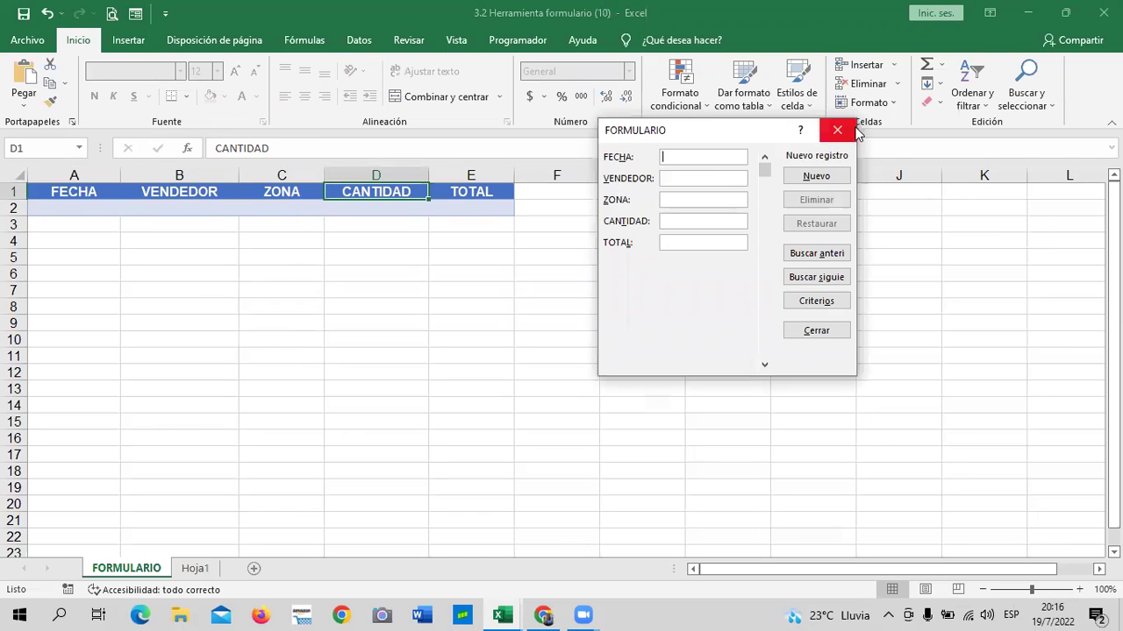
{"action": "left_click", "coordinate": [837, 130]}
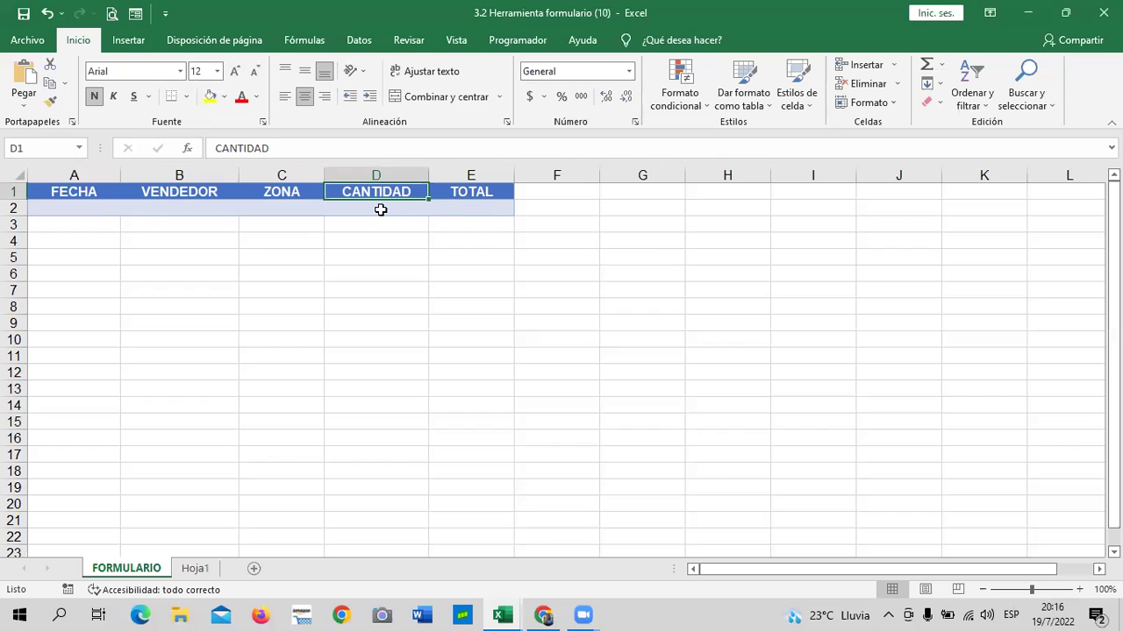
Open Opciones de Excel through Archivo > Más... > Opciones
{"action": "left_click", "coordinate": [185, 193]}
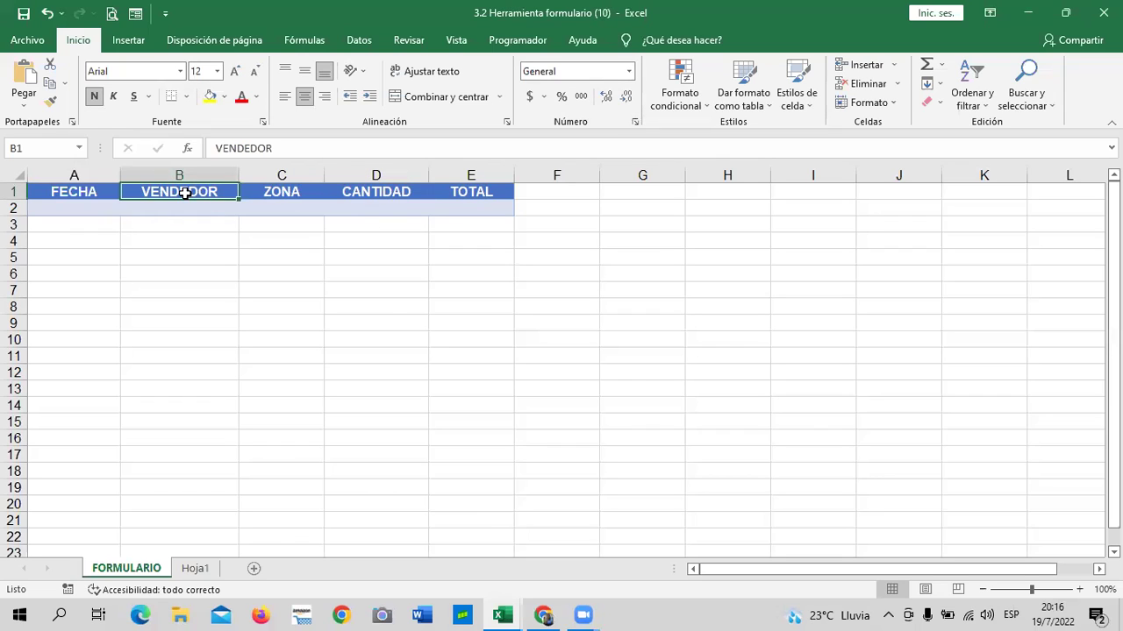
{"action": "left_click", "coordinate": [731, 440]}
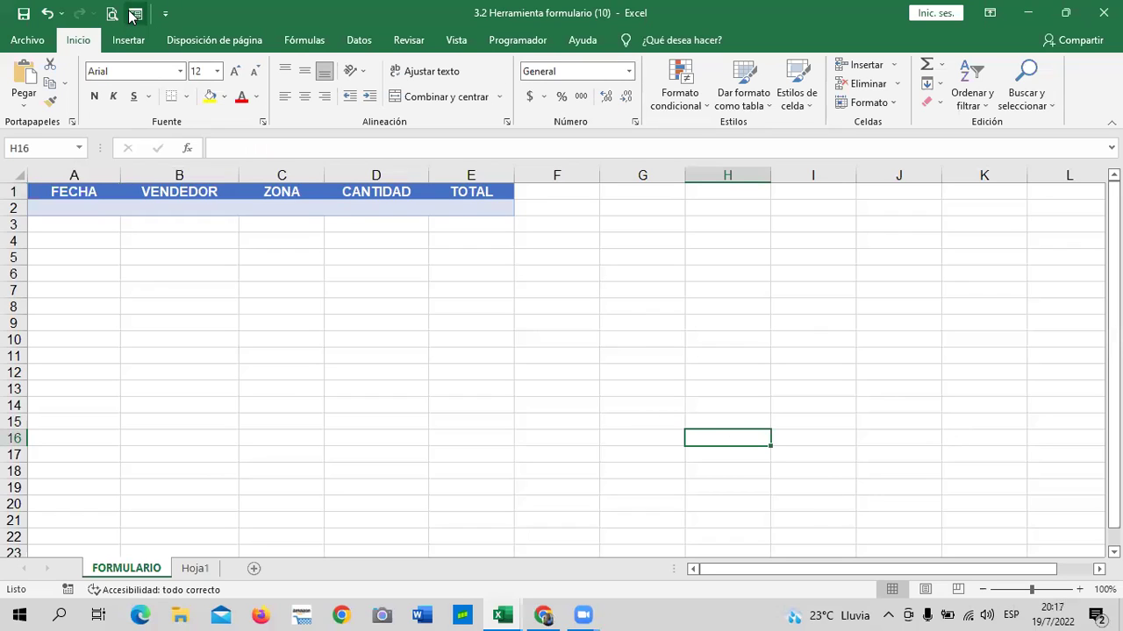
{"action": "left_click", "coordinate": [32, 40]}
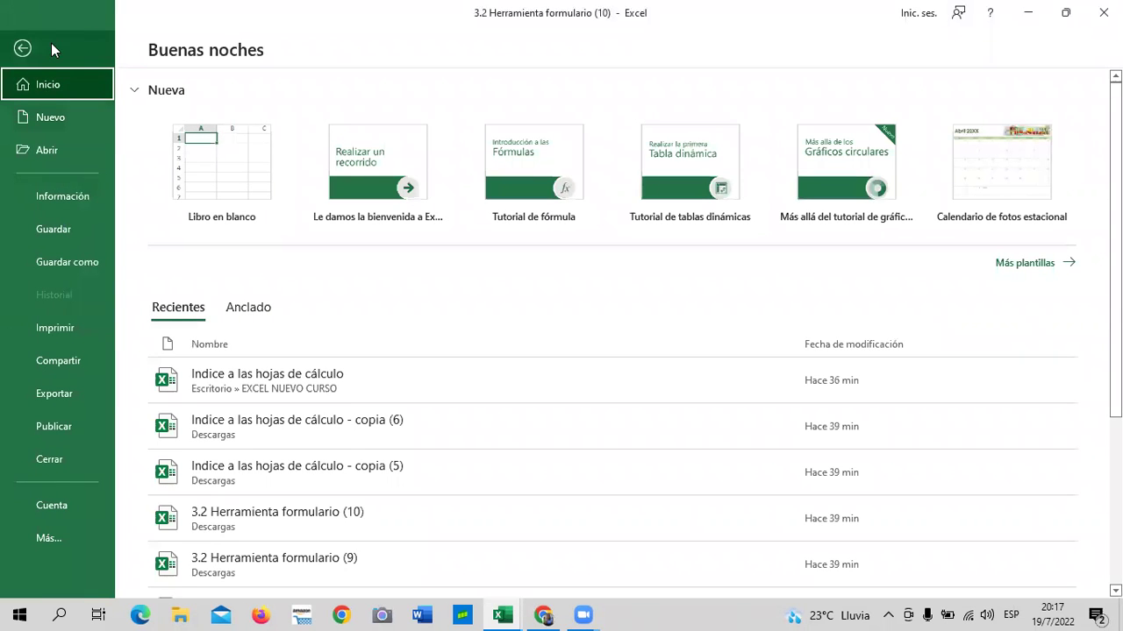
{"action": "key", "text": "Escape"}
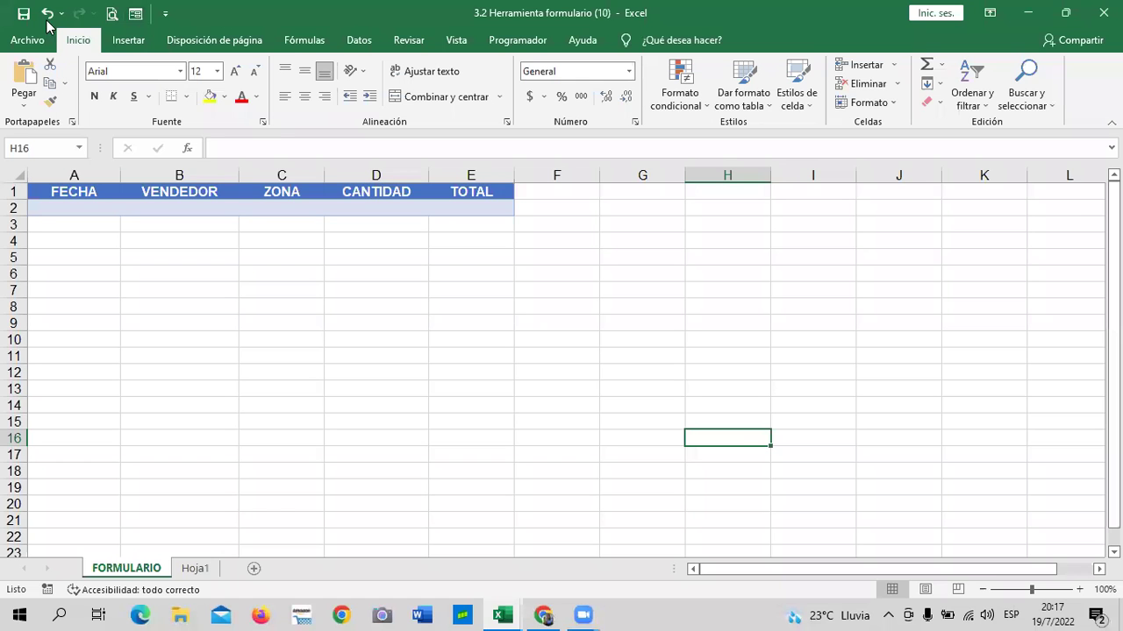
{"action": "left_click", "coordinate": [34, 41]}
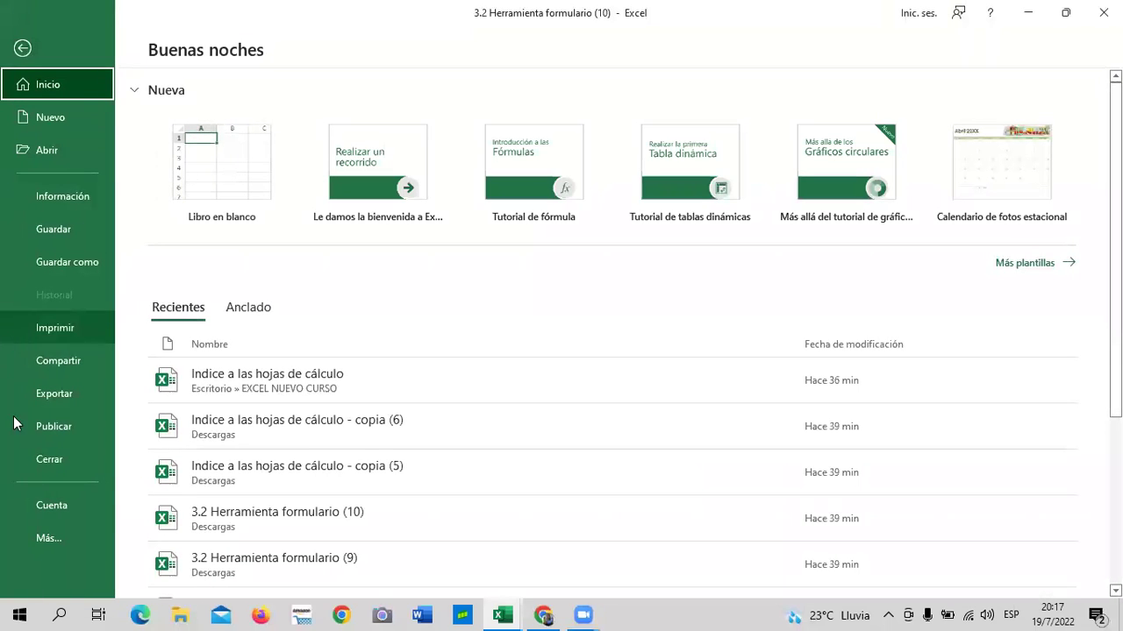
{"action": "left_click", "coordinate": [3, 548]}
{"action": "left_click", "coordinate": [154, 571]}
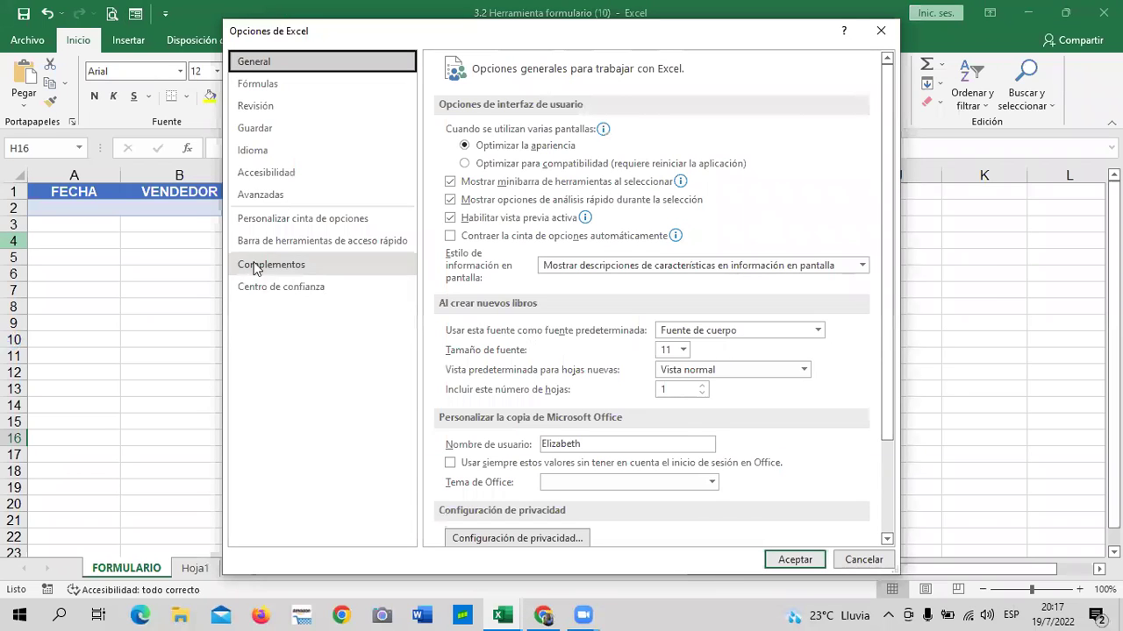
Go to the Barra de herramientas de acceso rápido page and shift the options window left
{"action": "left_click", "coordinate": [362, 217]}
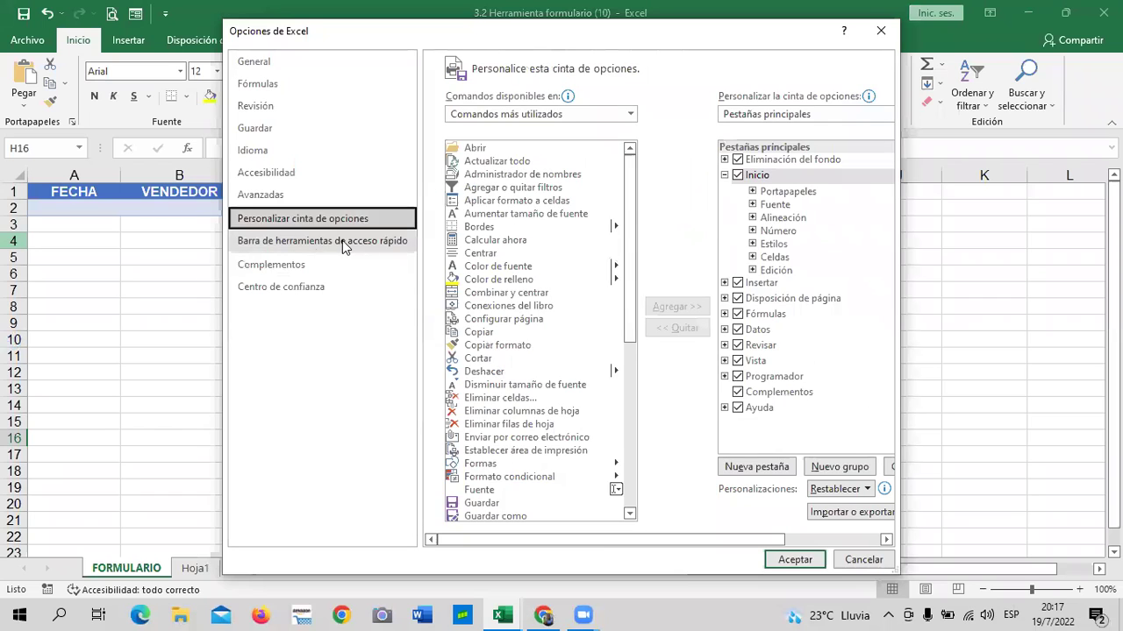
{"action": "left_click", "coordinate": [342, 240]}
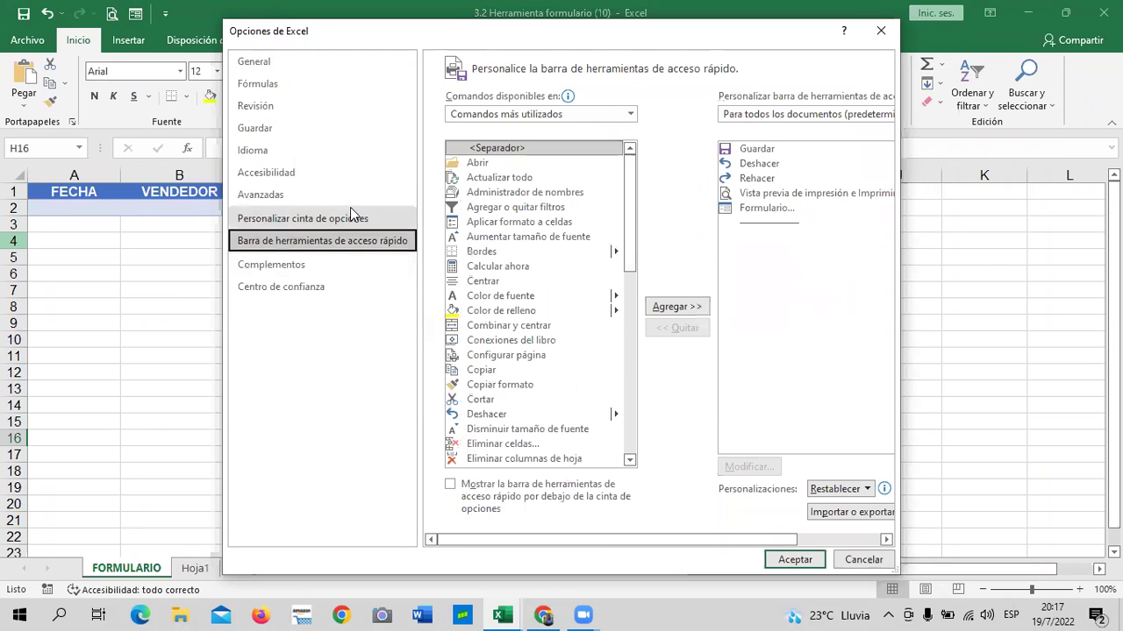
{"action": "left_click_drag", "start_coordinate": [641, 30], "coordinate": [622, 25]}
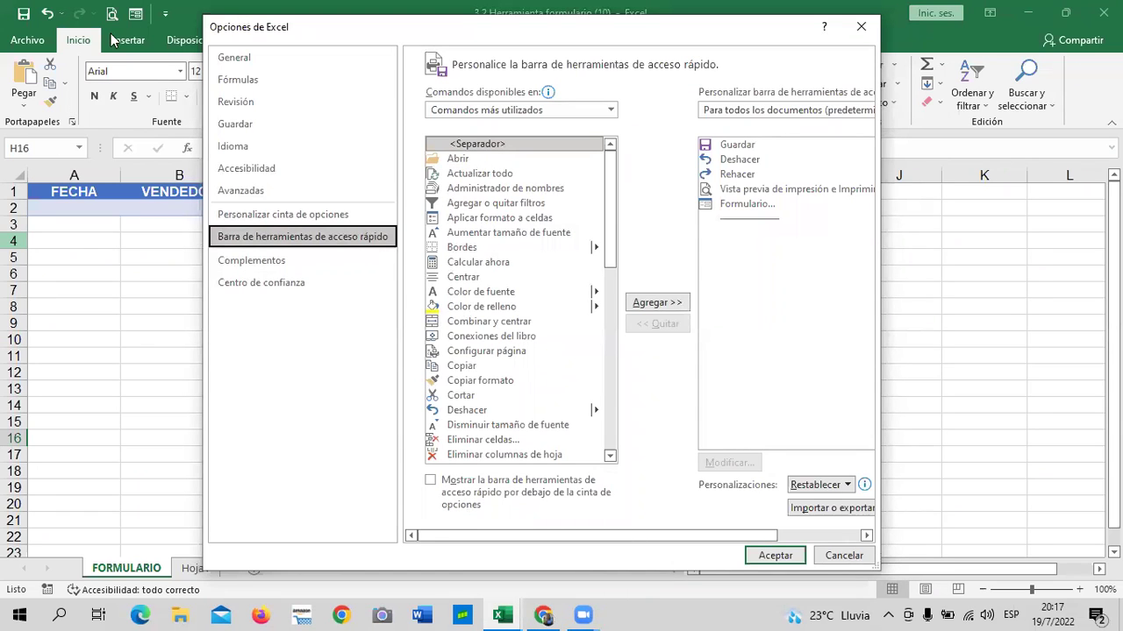
Set Comandos disponibles en to Comandos que no están en la cinta de opciones and browse the list
{"action": "left_click", "coordinate": [612, 111]}
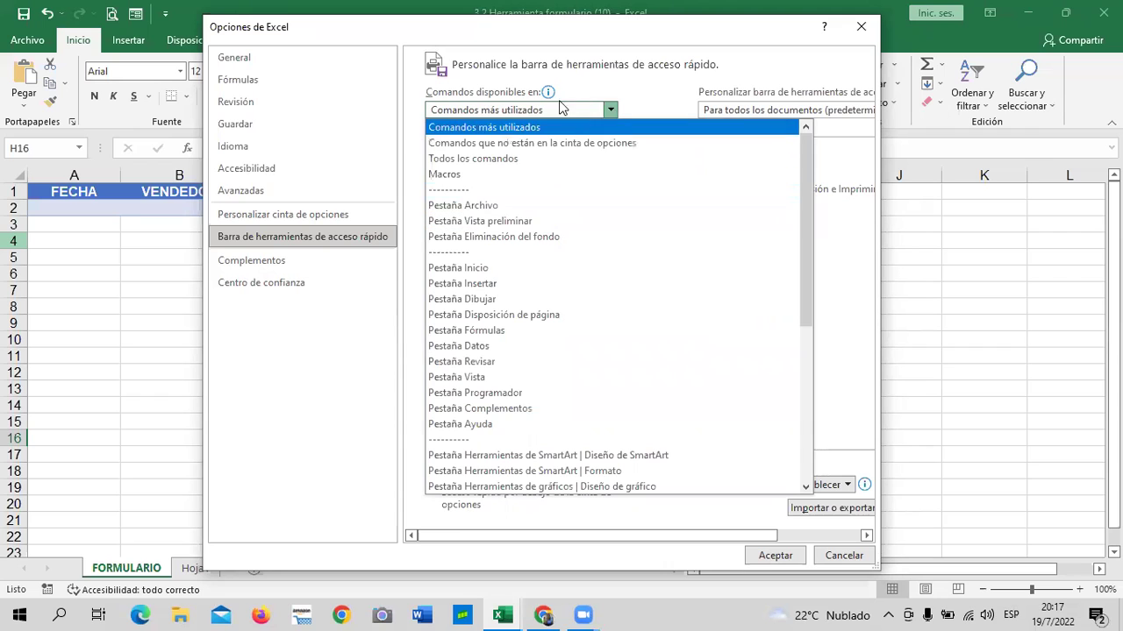
{"action": "left_click", "coordinate": [611, 111]}
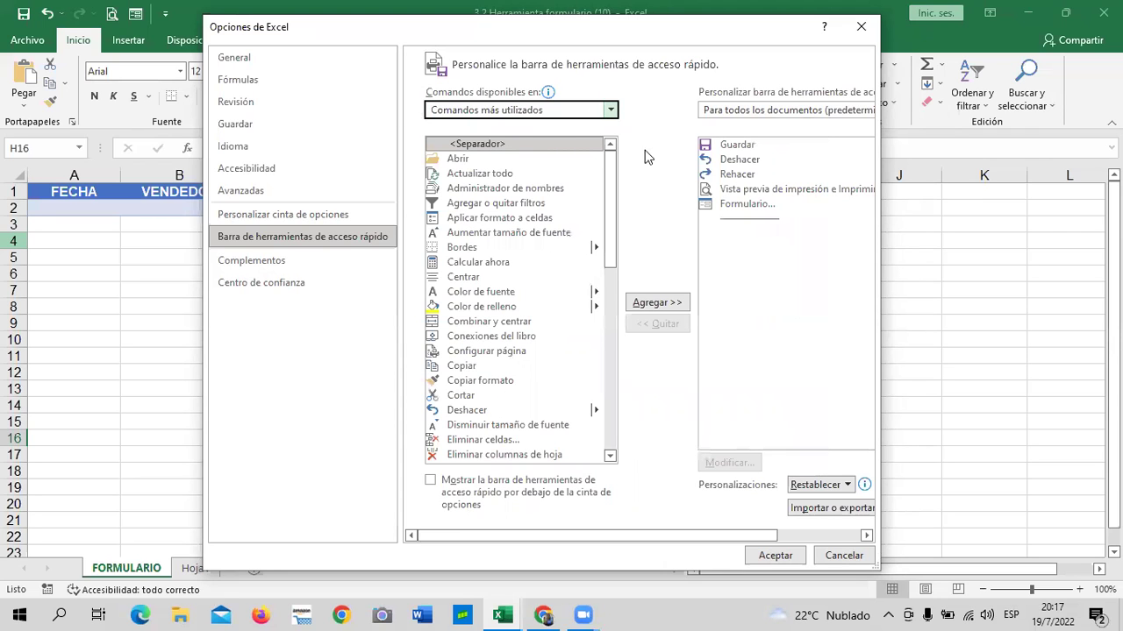
{"action": "left_click", "coordinate": [612, 110]}
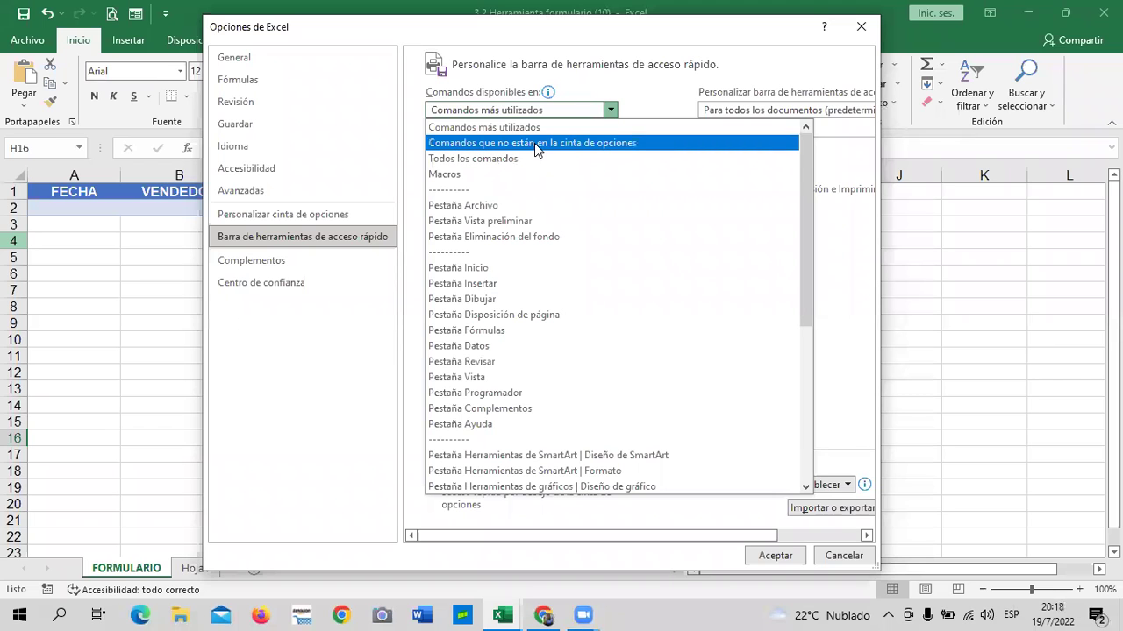
{"action": "left_click", "coordinate": [535, 143]}
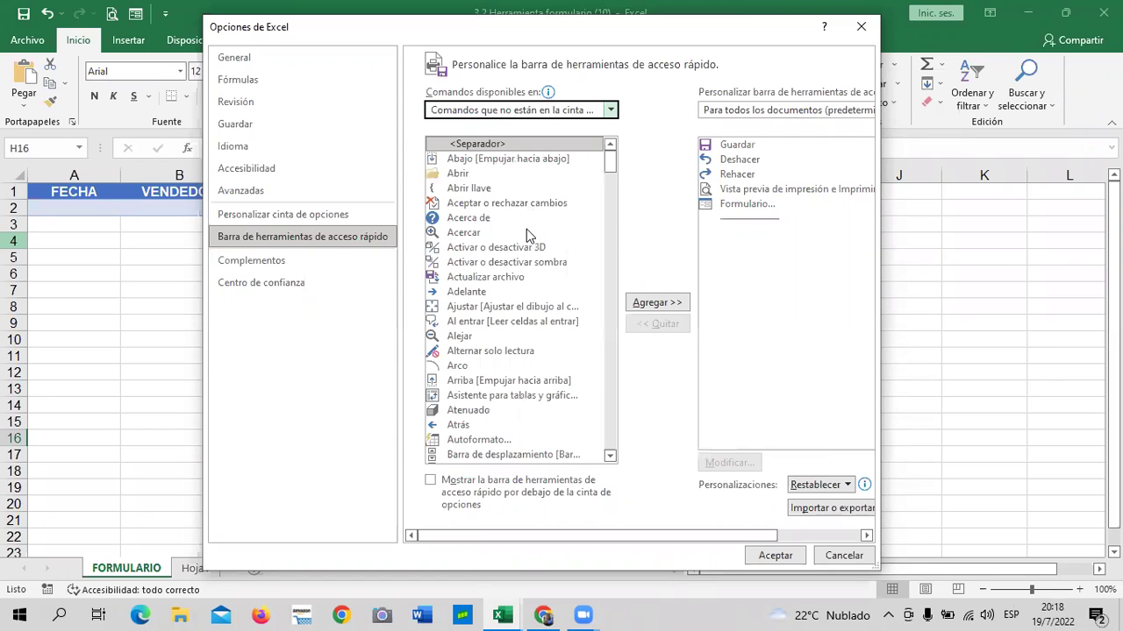
{"action": "scroll", "coordinate": [526, 229], "scroll_direction": "down", "scroll_amount": 2}
{"action": "scroll", "coordinate": [526, 229], "scroll_direction": "down", "scroll_amount": 5}
{"action": "scroll", "coordinate": [527, 229], "scroll_direction": "down", "scroll_amount": 6}
{"action": "scroll", "coordinate": [529, 232], "scroll_direction": "down", "scroll_amount": 5}
{"action": "scroll", "coordinate": [529, 231], "scroll_direction": "down", "scroll_amount": 2}
{"action": "scroll", "coordinate": [529, 231], "scroll_direction": "down", "scroll_amount": 4}
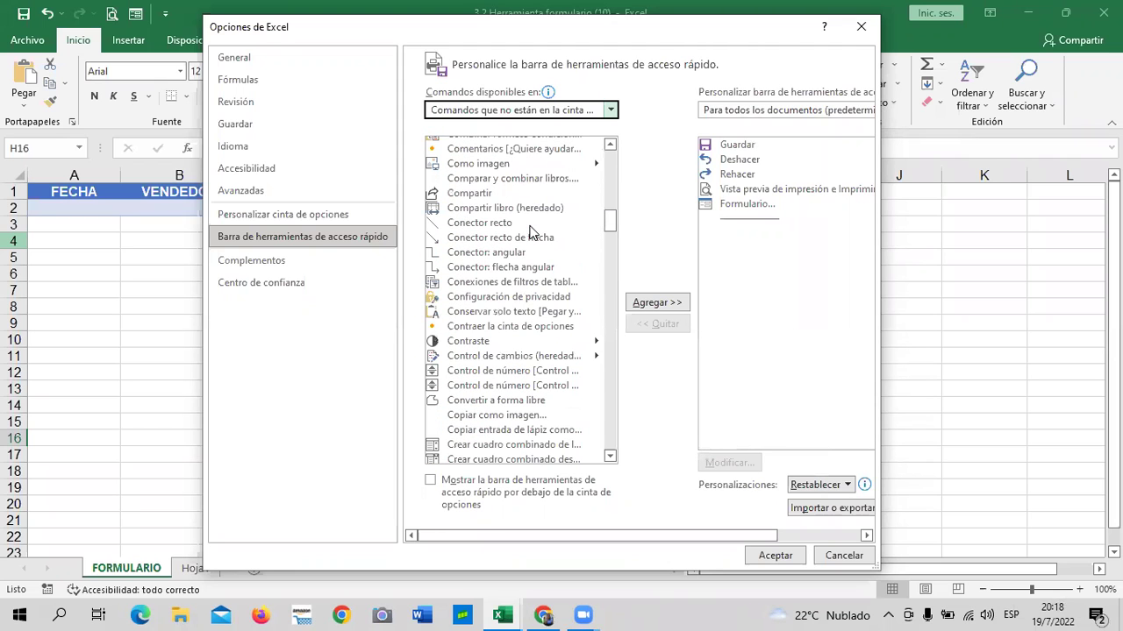
{"action": "scroll", "coordinate": [529, 232], "scroll_direction": "down", "scroll_amount": 1}
Remove Formulario... from the quick access toolbar commands
{"action": "left_click", "coordinate": [731, 204]}
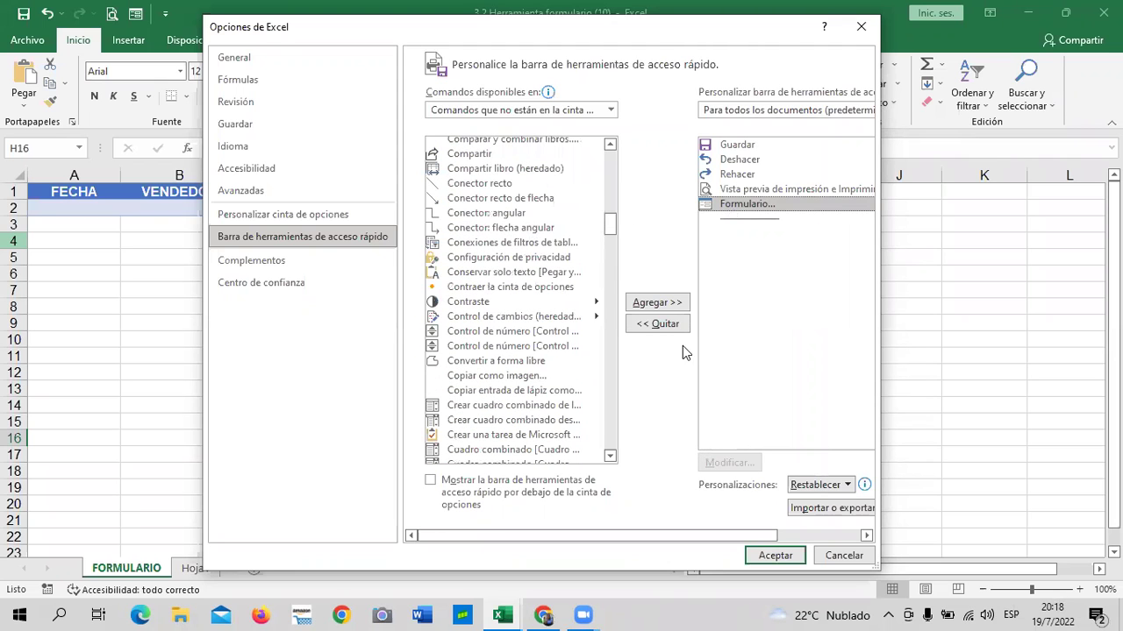
{"action": "left_click", "coordinate": [654, 324]}
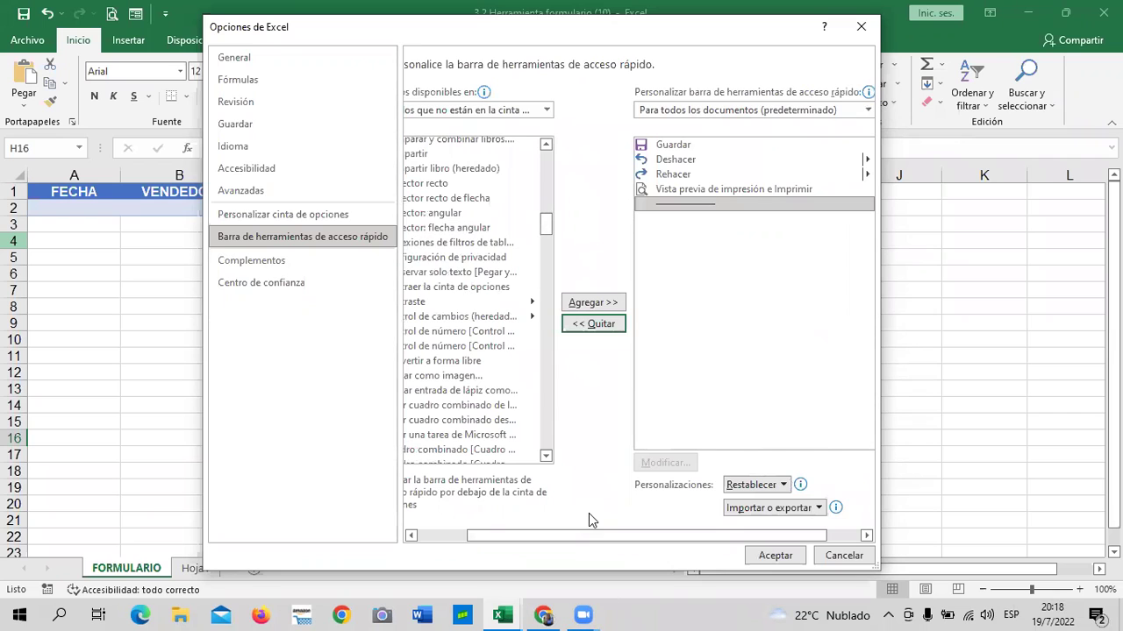
{"action": "scroll", "coordinate": [589, 526], "scroll_direction": "left", "scroll_amount": 3}
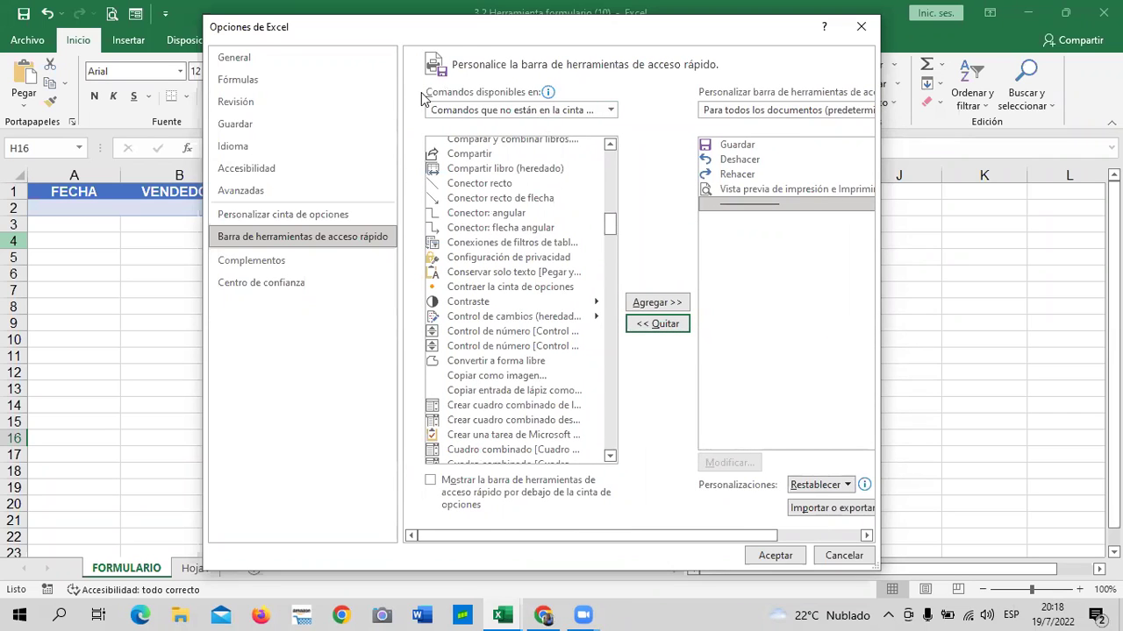
{"action": "left_click_drag", "start_coordinate": [611, 224], "coordinate": [610, 287]}
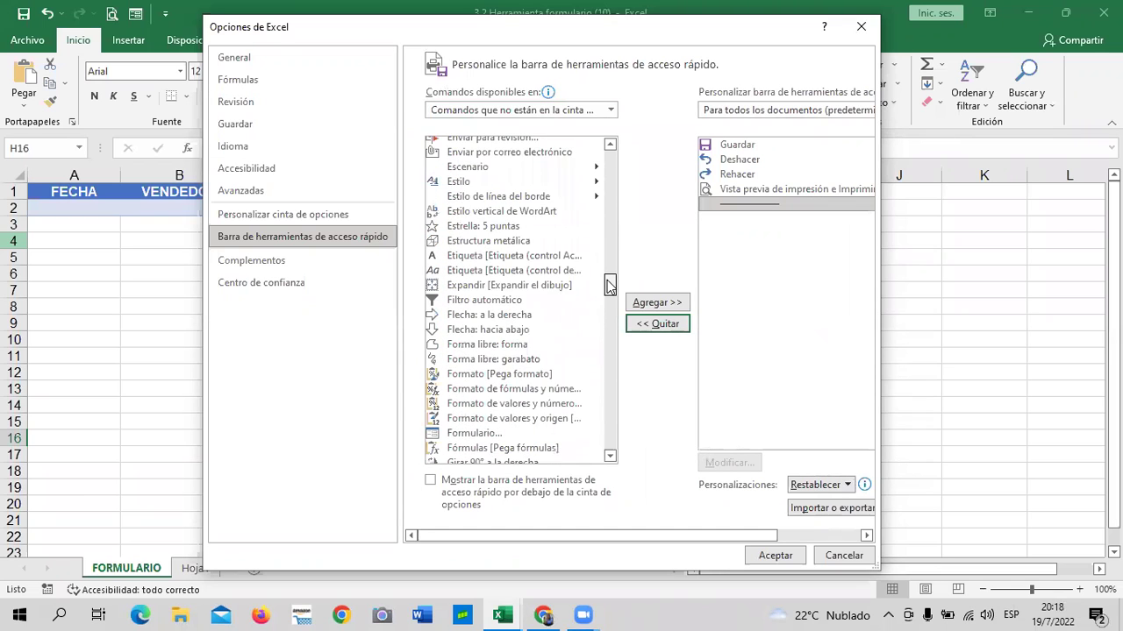
{"action": "left_click_drag", "start_coordinate": [609, 287], "coordinate": [609, 299]}
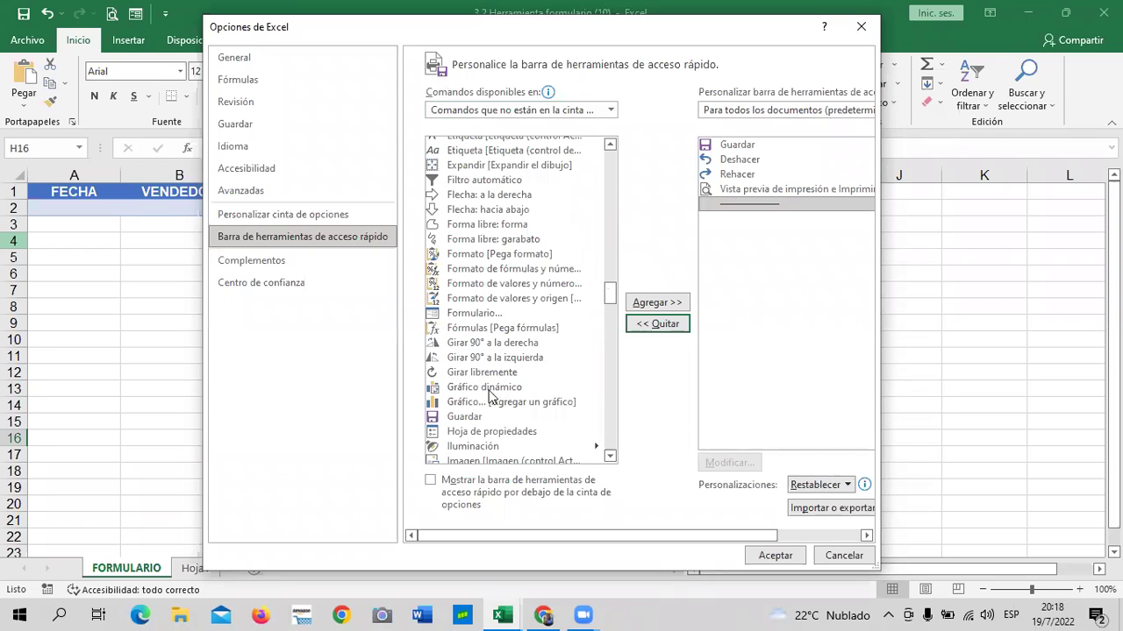
{"action": "left_click", "coordinate": [465, 317]}
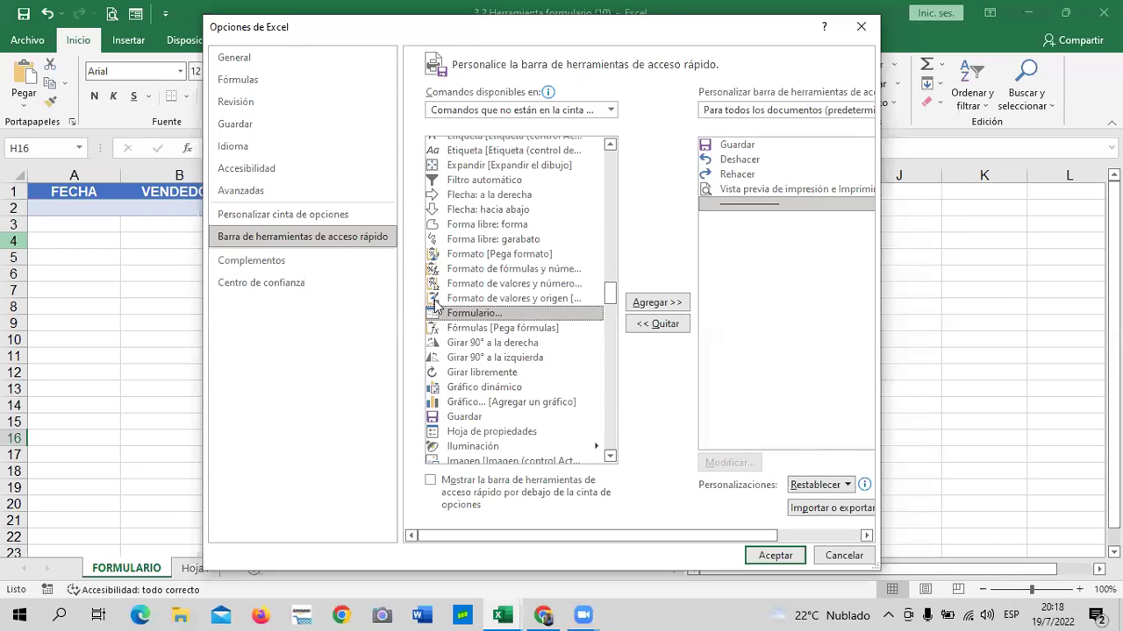
Locate and select Formulario... in the Todos los comandos list
{"action": "left_click", "coordinate": [611, 110]}
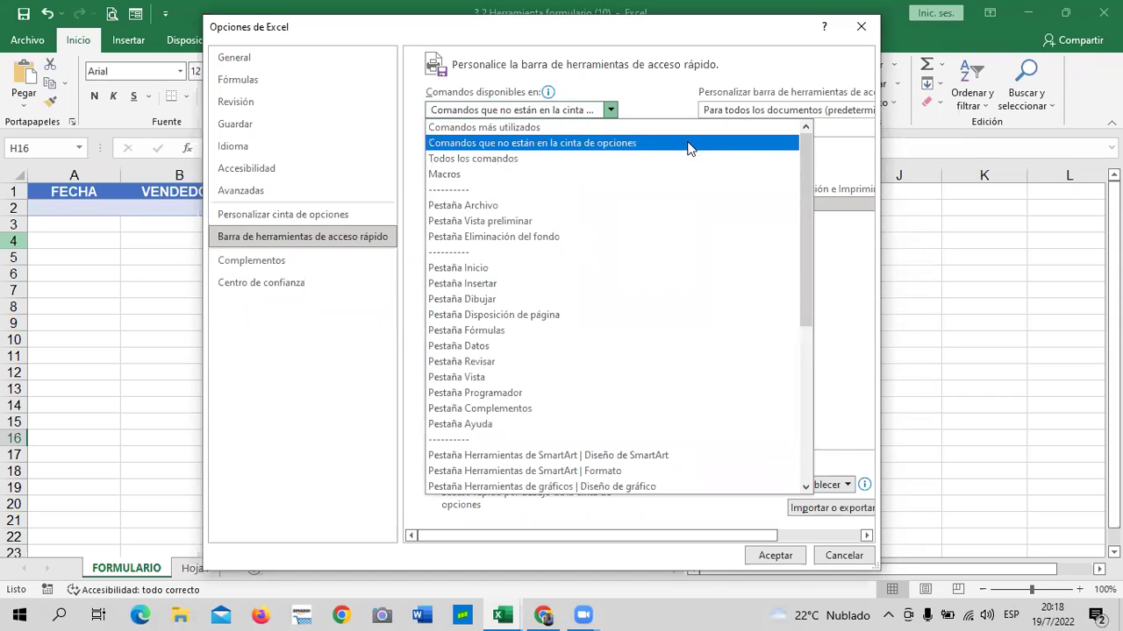
{"action": "key", "text": "Escape"}
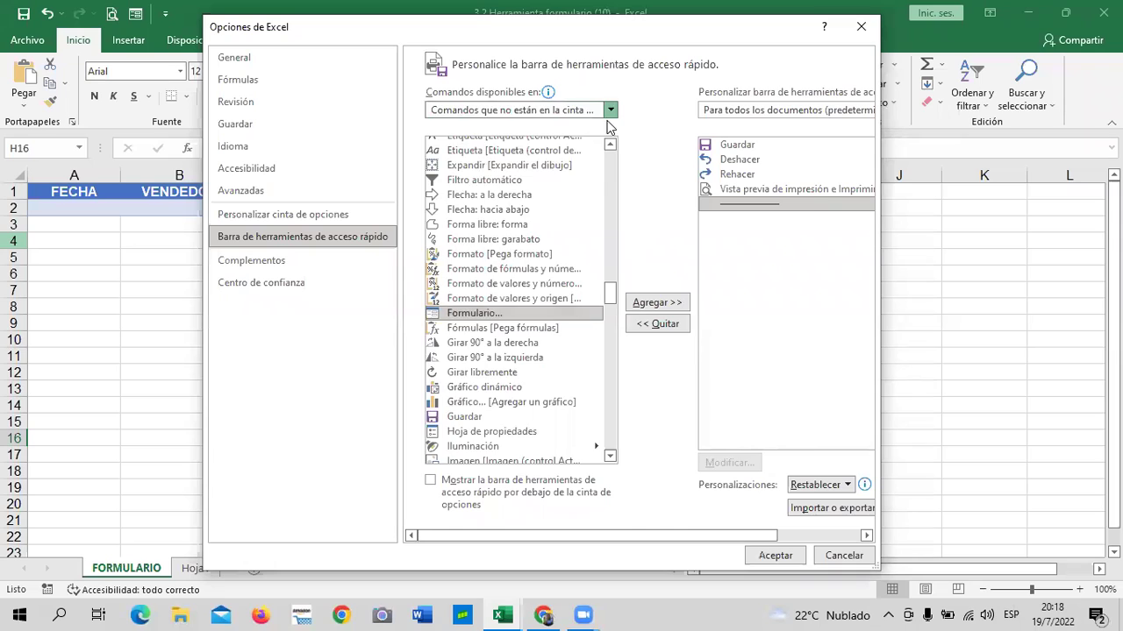
{"action": "scroll", "coordinate": [609, 126], "scroll_direction": "down", "scroll_amount": 1}
{"action": "scroll", "coordinate": [611, 170], "scroll_direction": "down", "scroll_amount": 7}
{"action": "left_click_drag", "start_coordinate": [611, 170], "coordinate": [610, 303]}
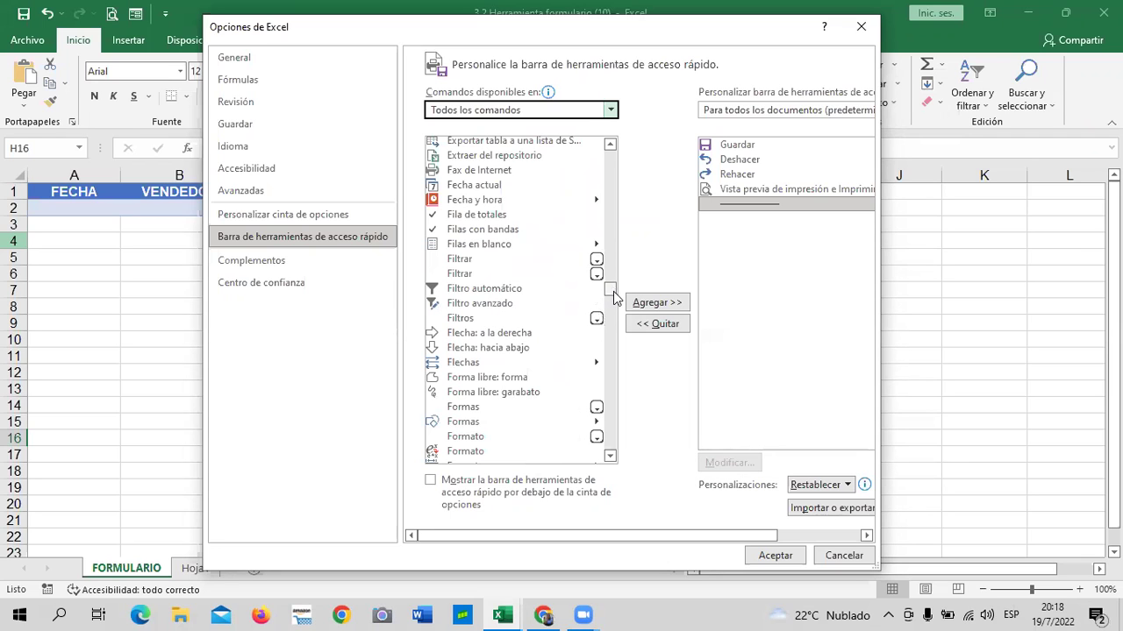
{"action": "scroll", "coordinate": [613, 297], "scroll_direction": "down", "scroll_amount": 4}
{"action": "scroll", "coordinate": [614, 296], "scroll_direction": "down", "scroll_amount": 3}
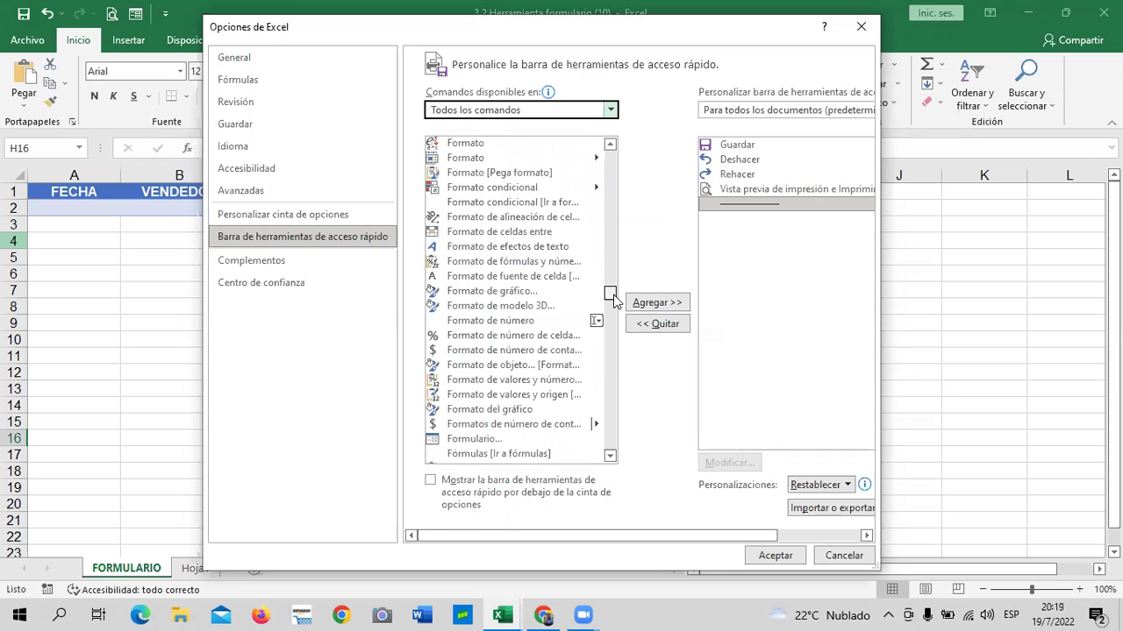
{"action": "left_click", "coordinate": [482, 441]}
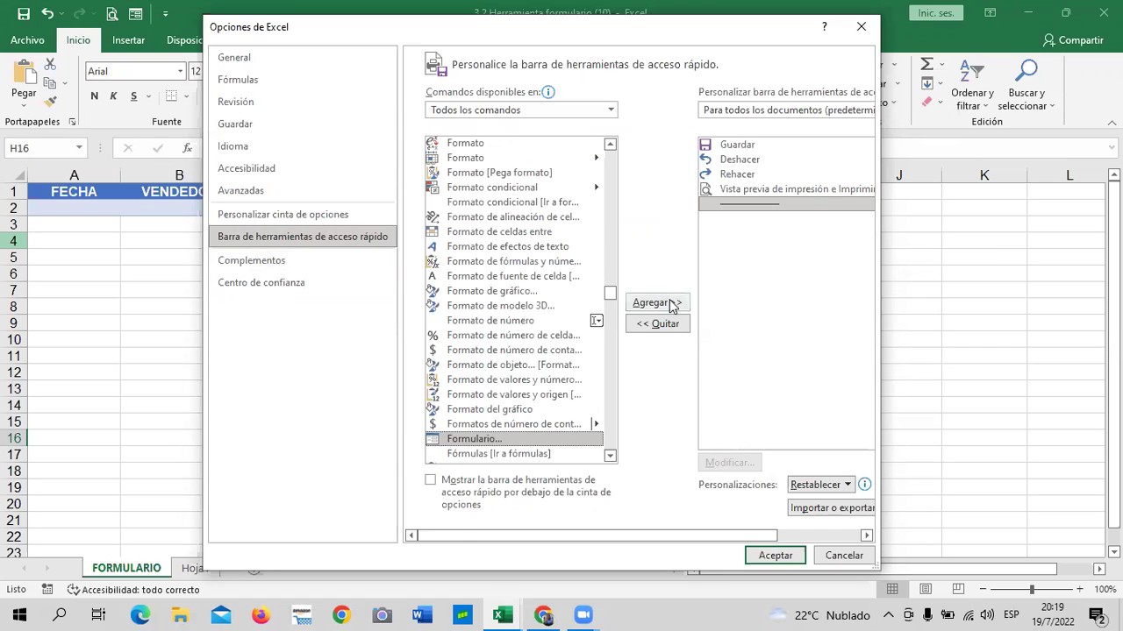
Add Formulario... back to the quick access toolbar, confirm, and check the toolbar's customize menu
{"action": "left_click", "coordinate": [657, 303]}
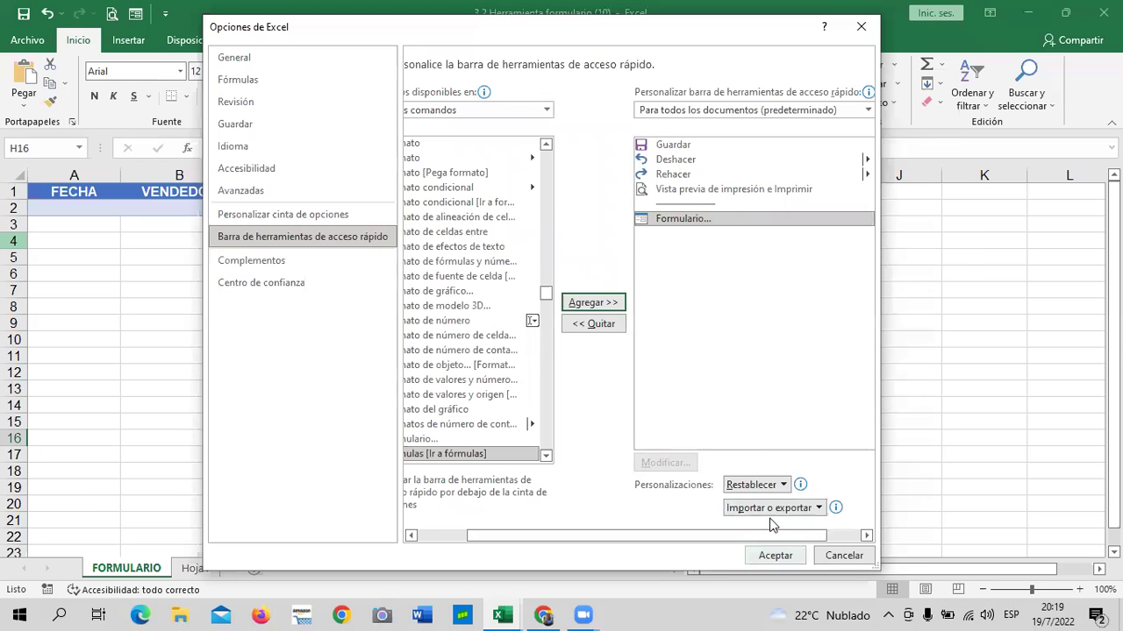
{"action": "key", "text": "Return"}
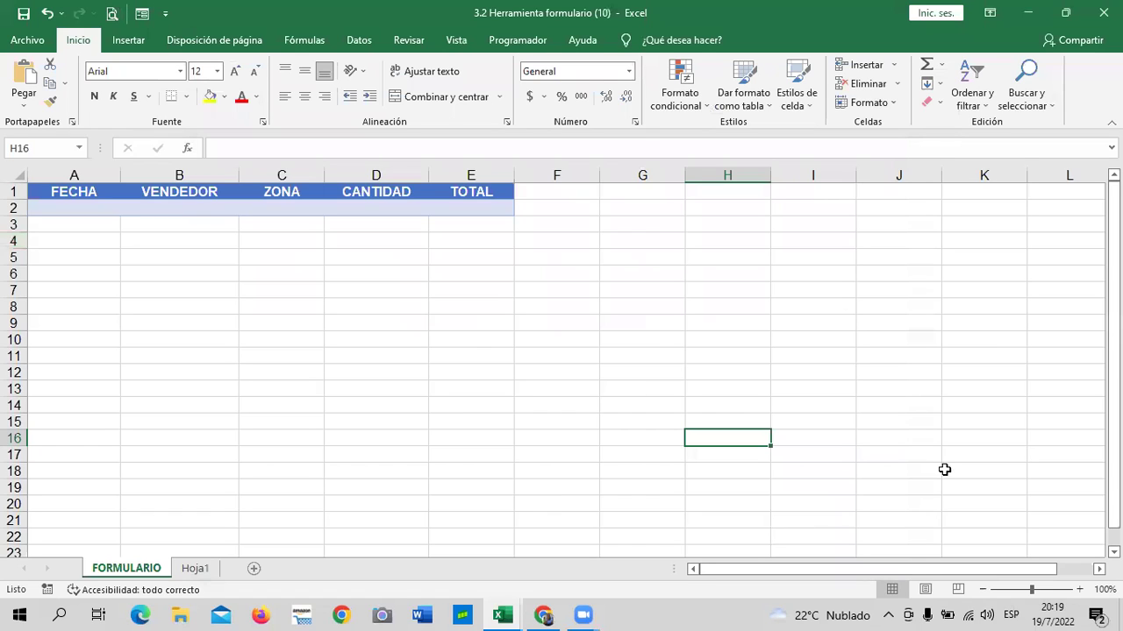
{"action": "left_click", "coordinate": [165, 13]}
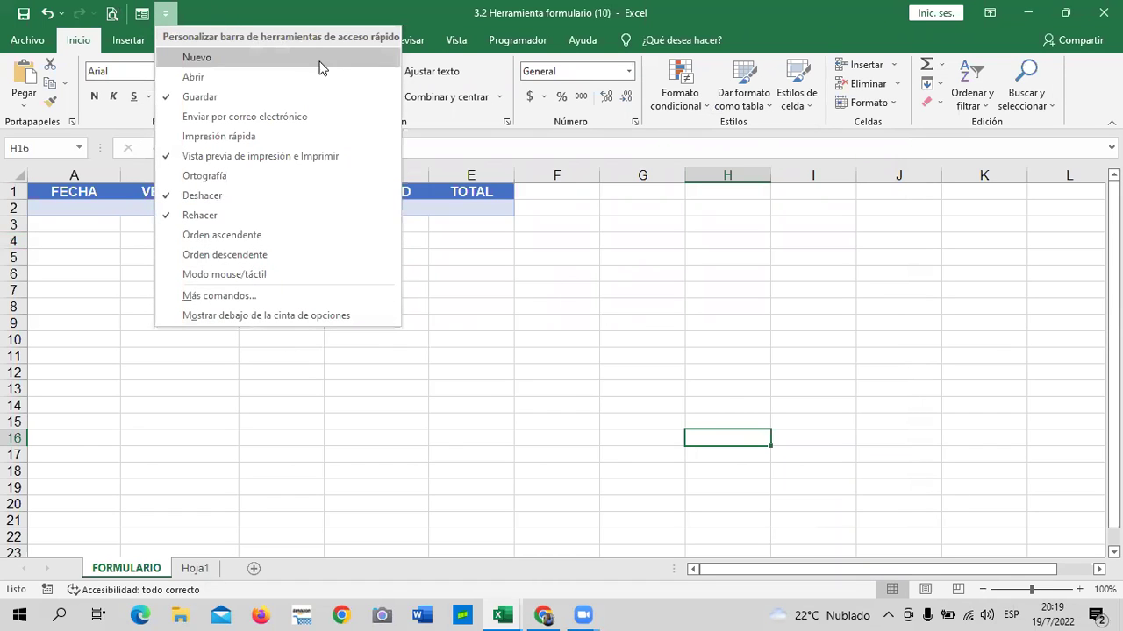
{"action": "left_click", "coordinate": [107, 319]}
{"action": "left_click", "coordinate": [166, 13]}
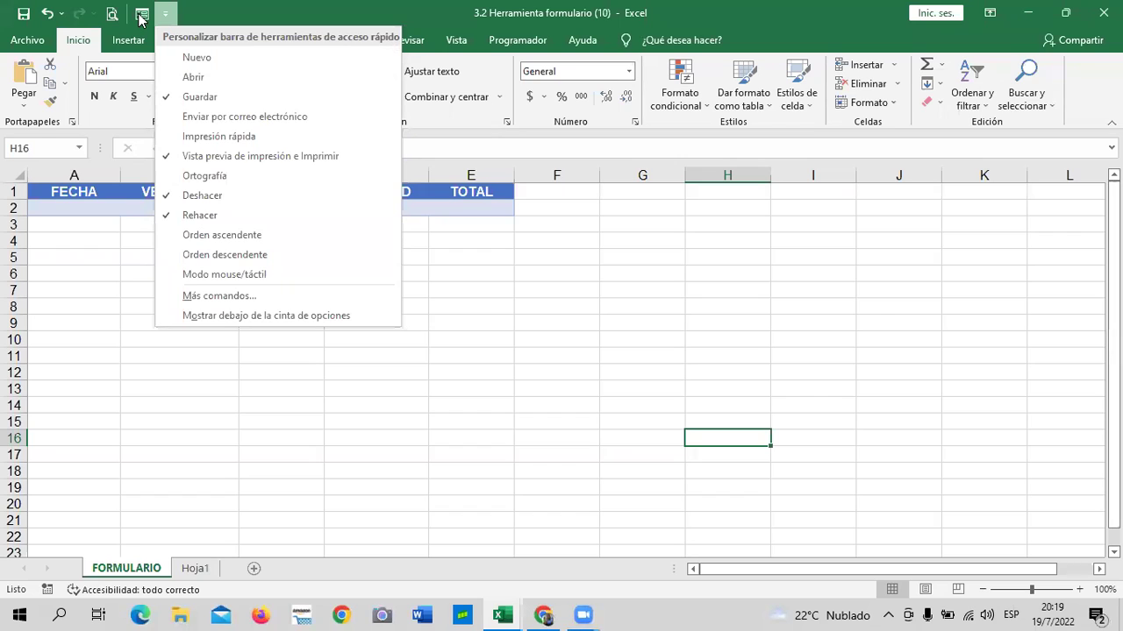
{"action": "left_click", "coordinate": [104, 365]}
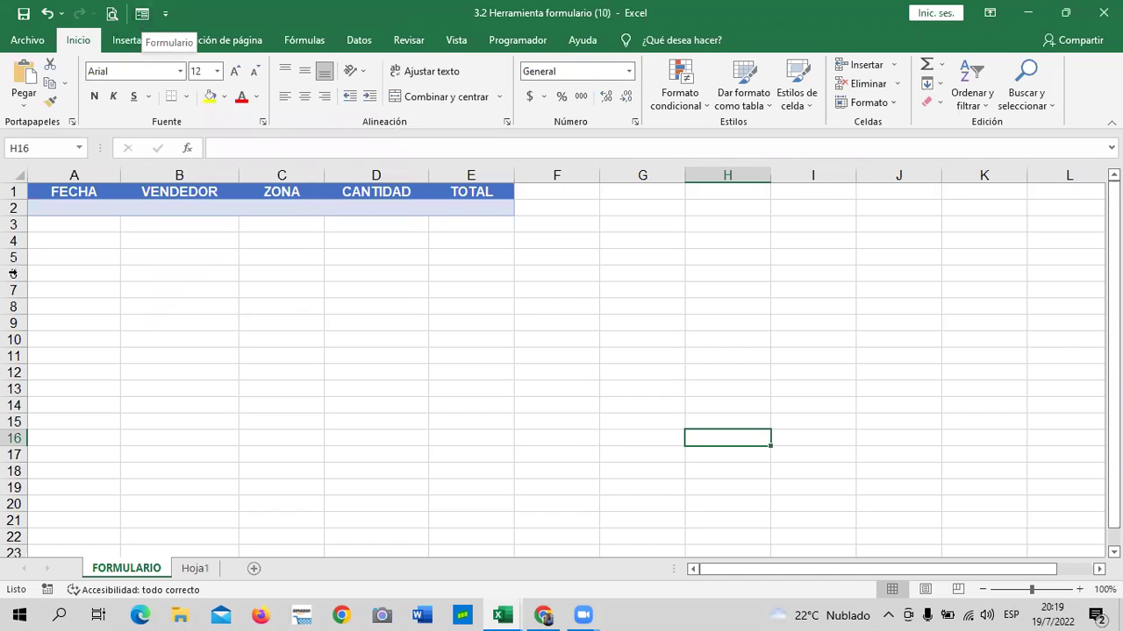
{"action": "left_click", "coordinate": [240, 348]}
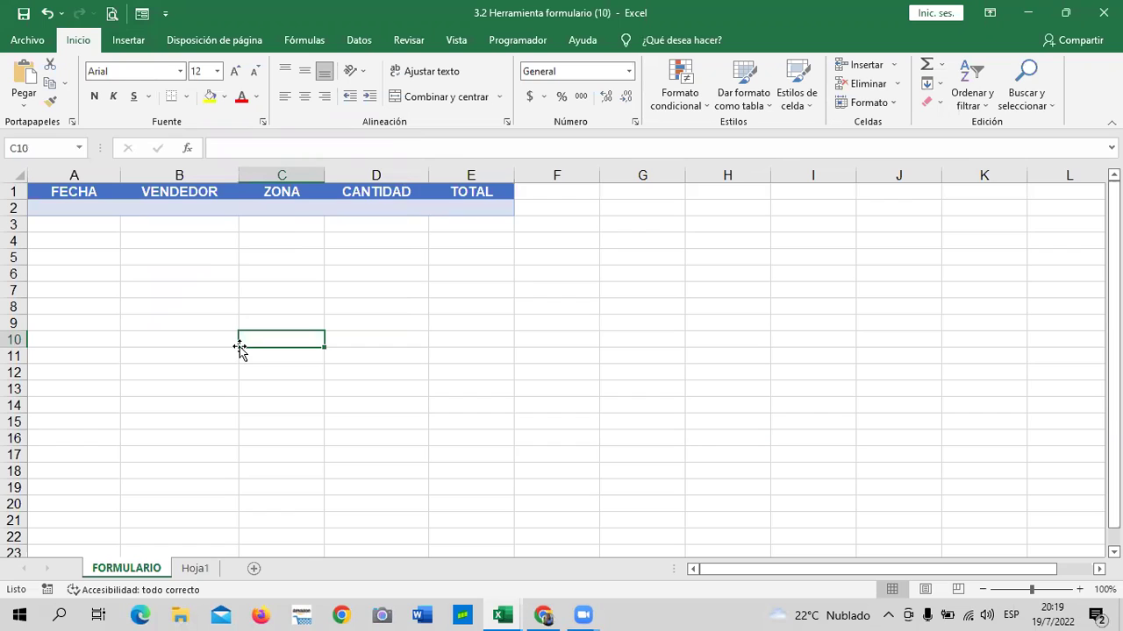
Widen column A slightly
{"action": "left_click", "coordinate": [379, 313]}
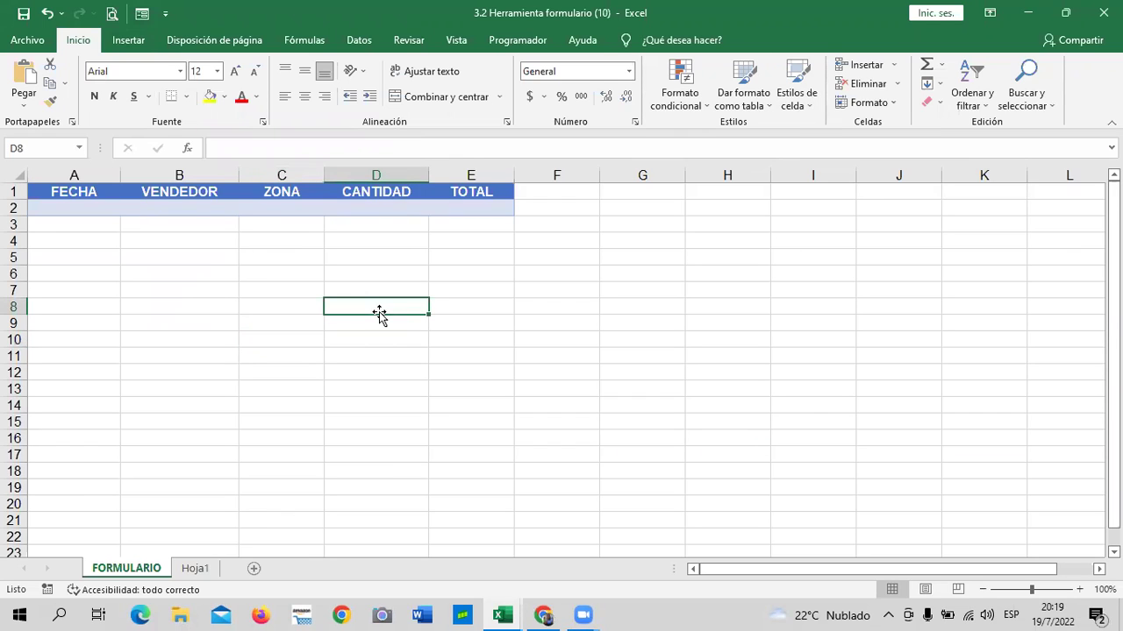
{"action": "left_click", "coordinate": [90, 191]}
{"action": "left_click_drag", "start_coordinate": [121, 176], "coordinate": [514, 224]}
{"action": "left_click", "coordinate": [257, 284]}
Apply the Normal cell style to header cells A1:E2
{"action": "left_click", "coordinate": [395, 325]}
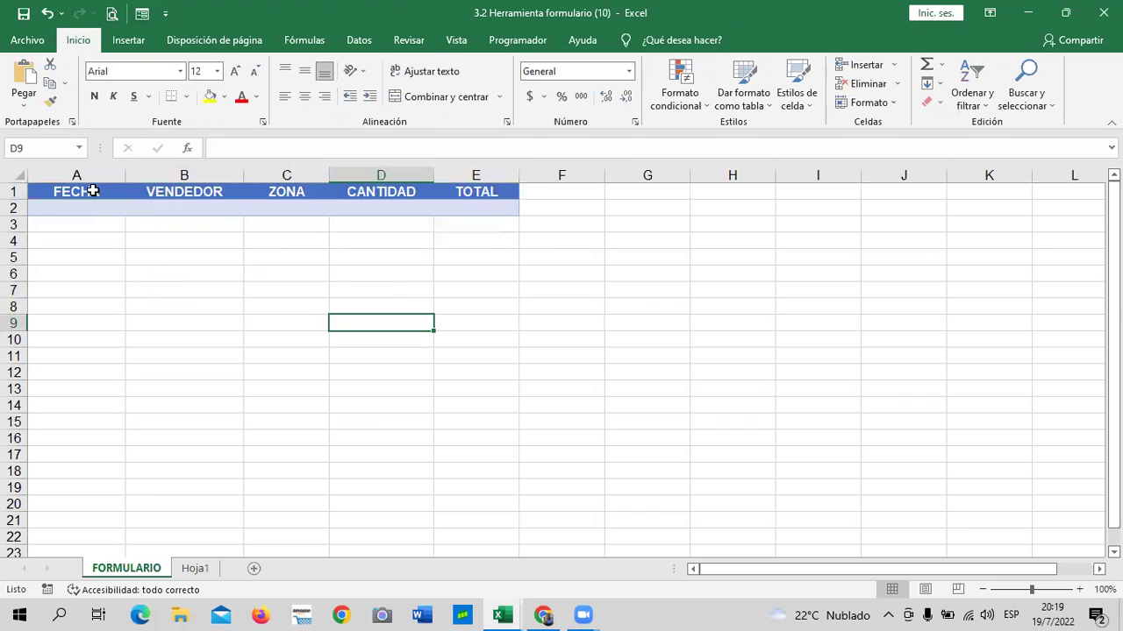
{"action": "left_click_drag", "start_coordinate": [105, 191], "coordinate": [502, 212]}
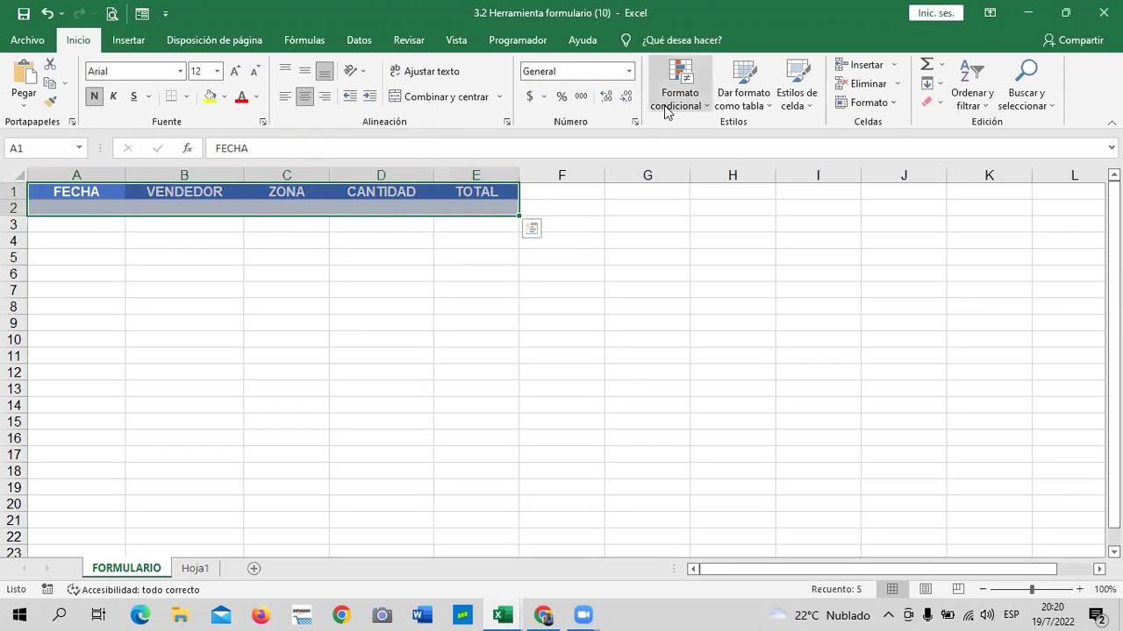
{"action": "left_click", "coordinate": [800, 99]}
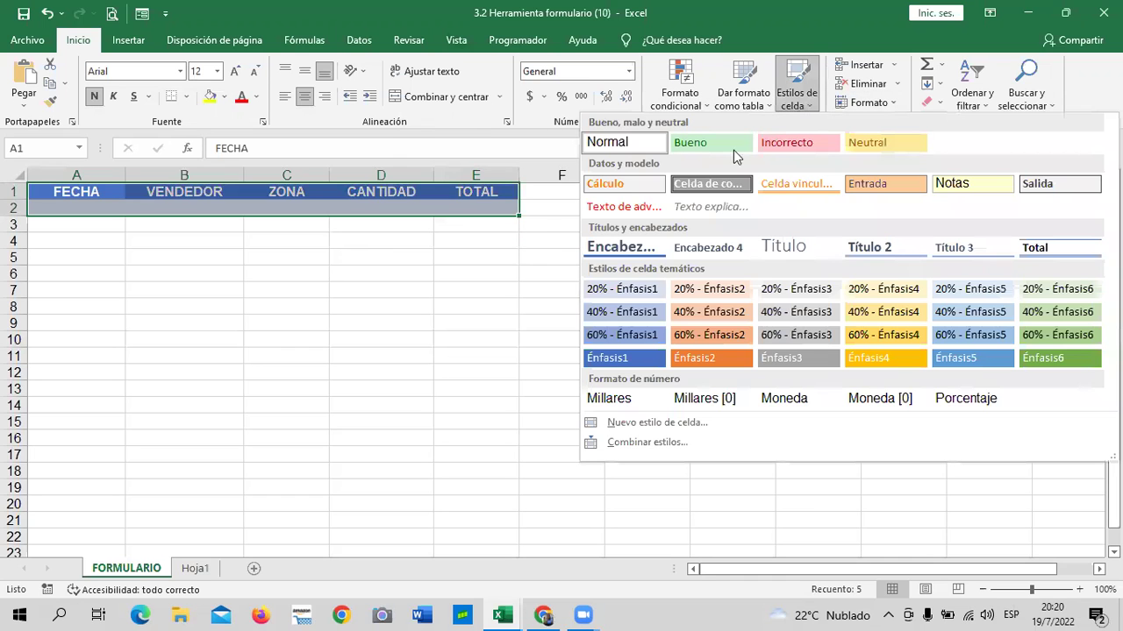
{"action": "left_click", "coordinate": [645, 145]}
{"action": "left_click", "coordinate": [657, 318]}
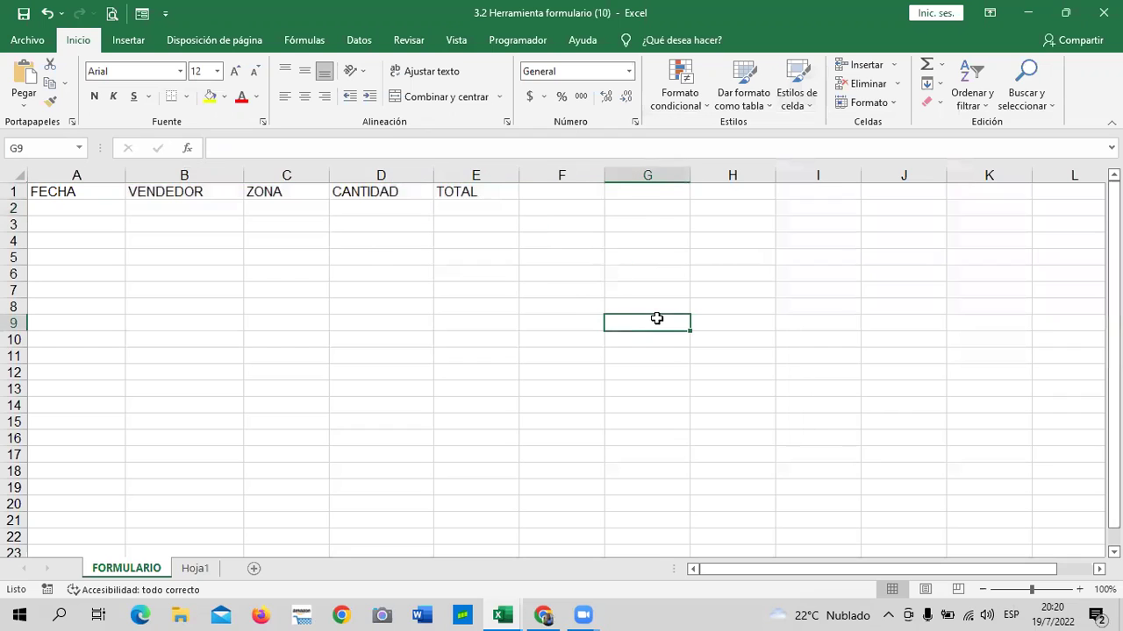
Rename header E1 from TOTAL to PRECIO
{"action": "left_click", "coordinate": [104, 195]}
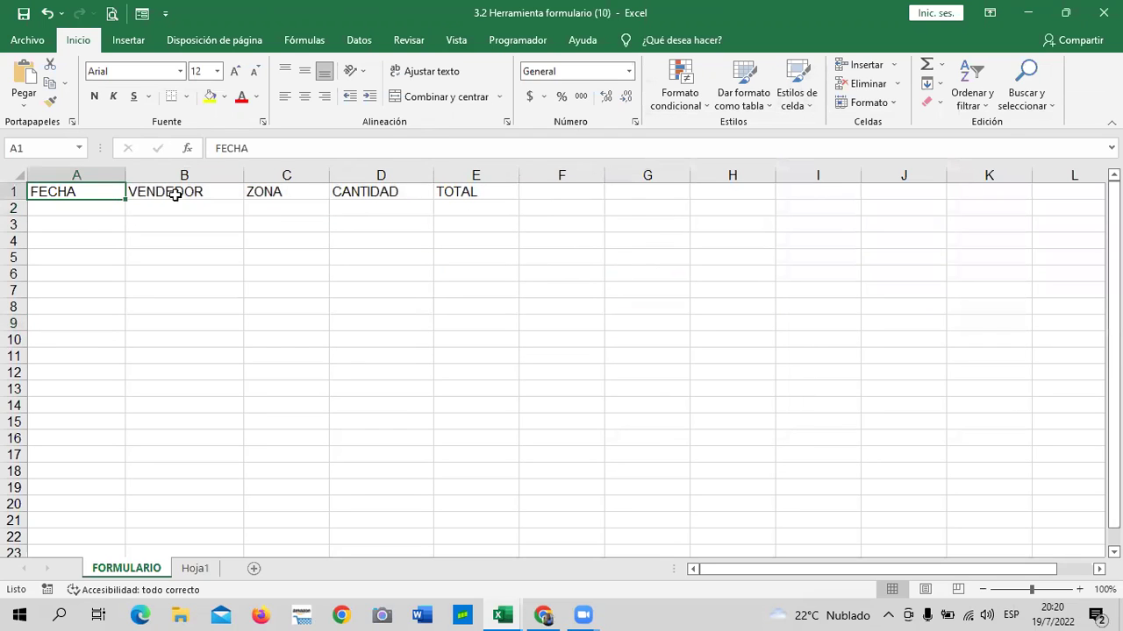
{"action": "left_click", "coordinate": [205, 196]}
{"action": "left_click", "coordinate": [91, 198]}
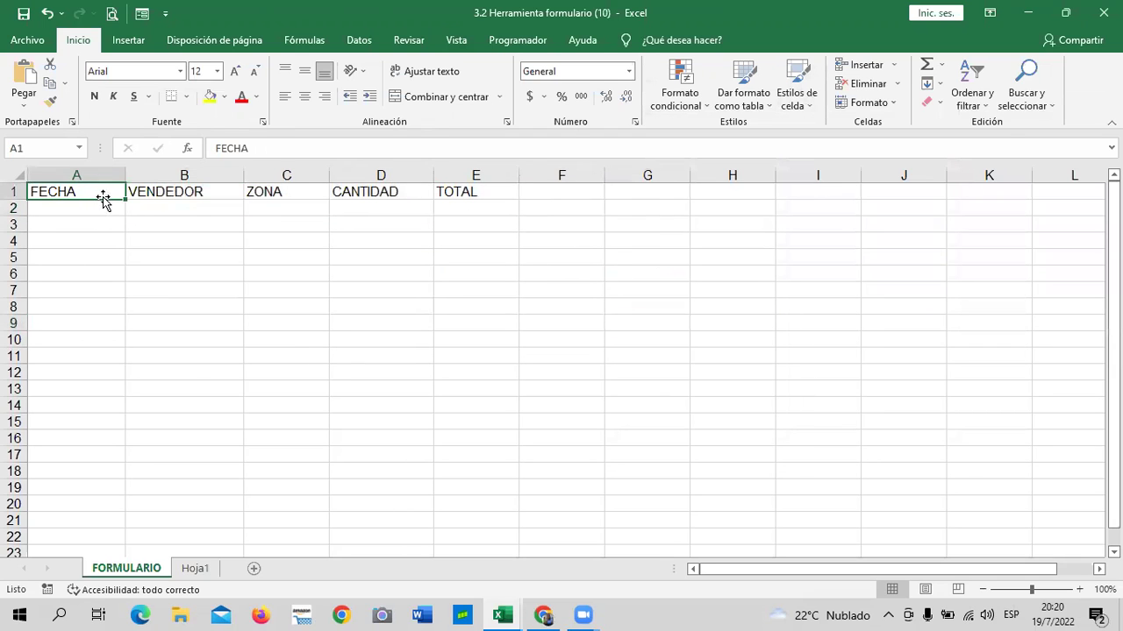
{"action": "left_click", "coordinate": [204, 194]}
{"action": "left_click", "coordinate": [300, 198]}
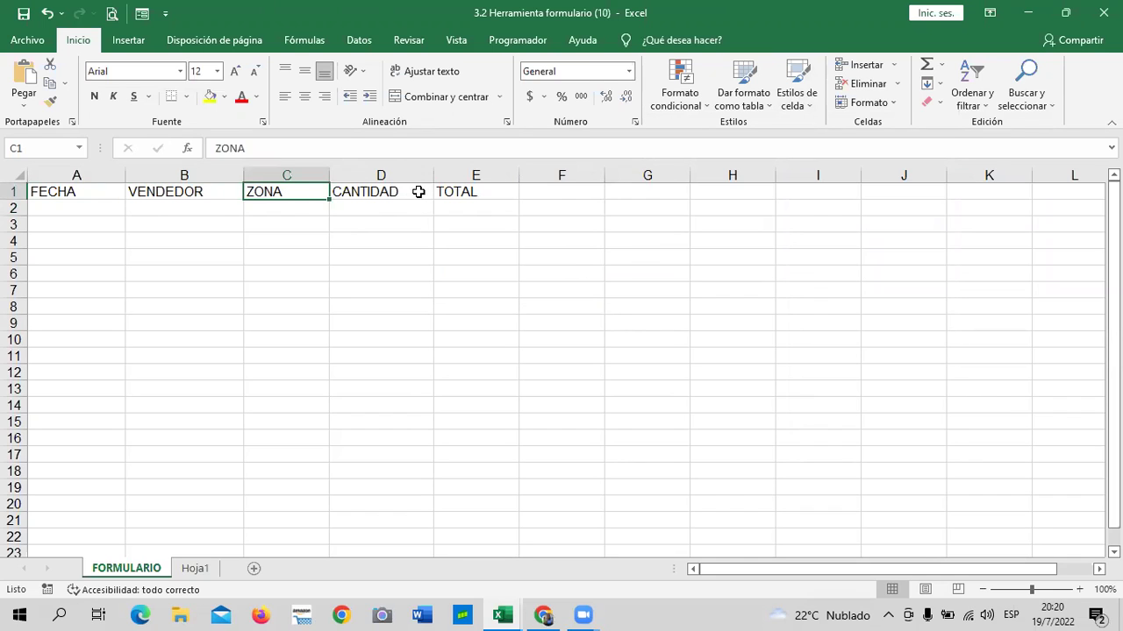
{"action": "left_click", "coordinate": [418, 191]}
{"action": "left_click", "coordinate": [496, 192]}
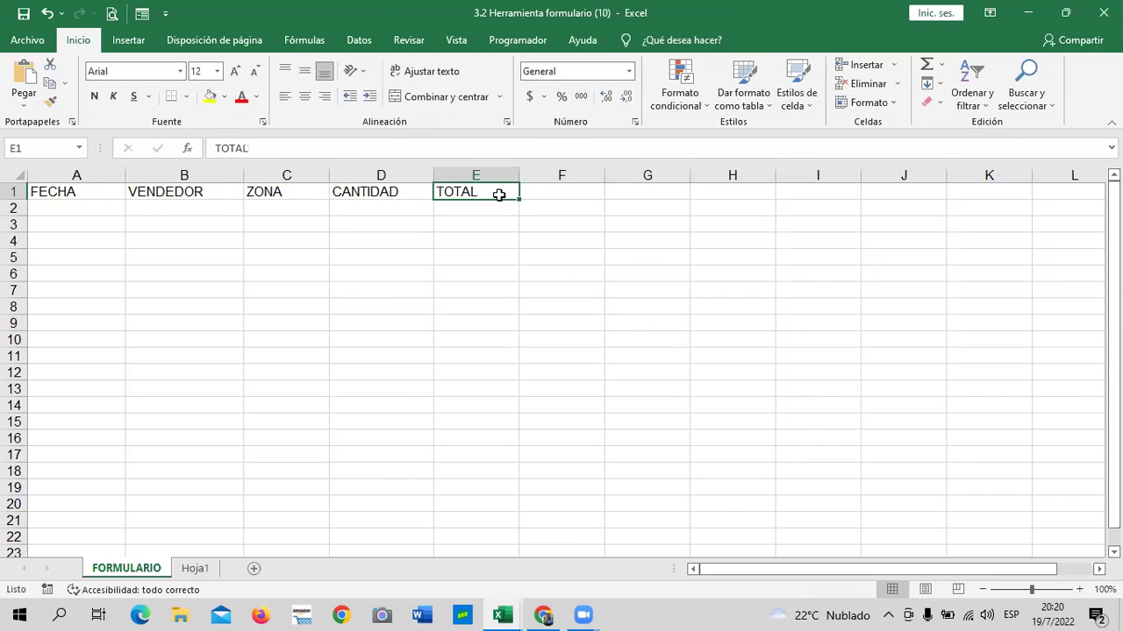
{"action": "type", "text": "precio"}
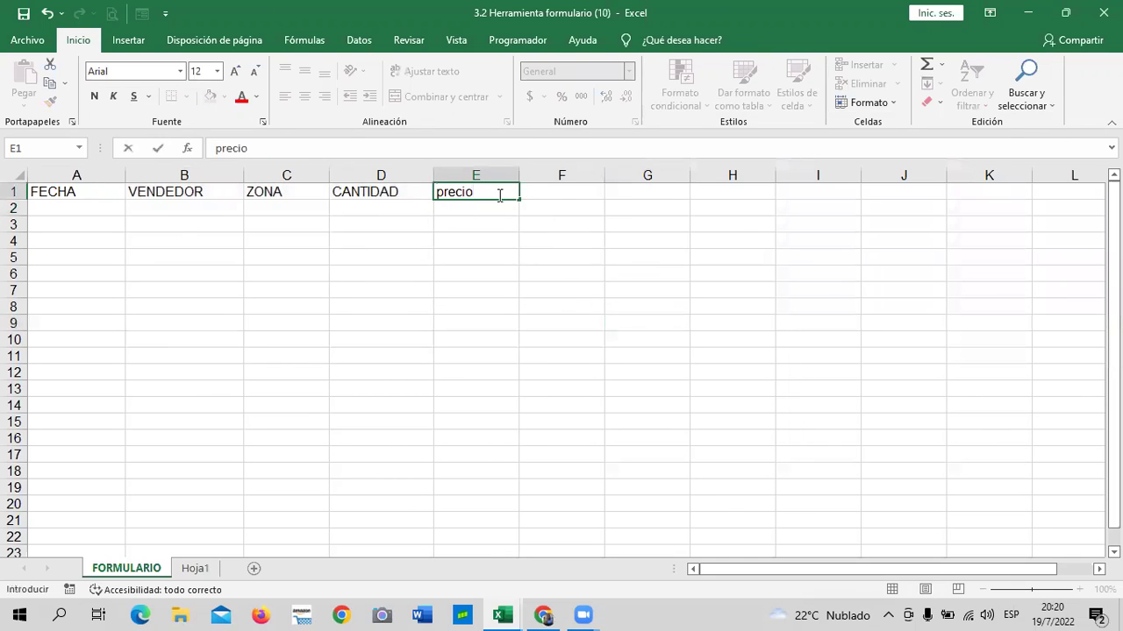
{"action": "key", "text": "BackSpace"}
{"action": "key", "text": "BackSpace"}
{"action": "key", "text": "BackSpace"}
{"action": "key", "text": "BackSpace"}
{"action": "key", "text": "BackSpace"}
{"action": "key", "text": "BackSpace"}
{"action": "type", "text": "PRECIO"}
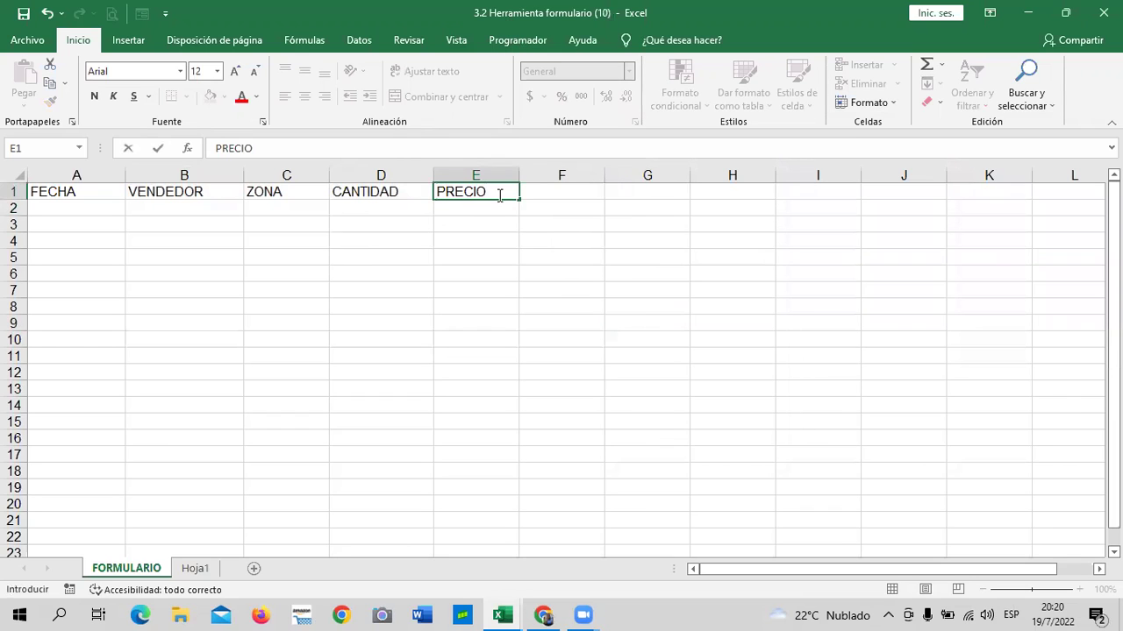
{"action": "key", "text": "Tab"}
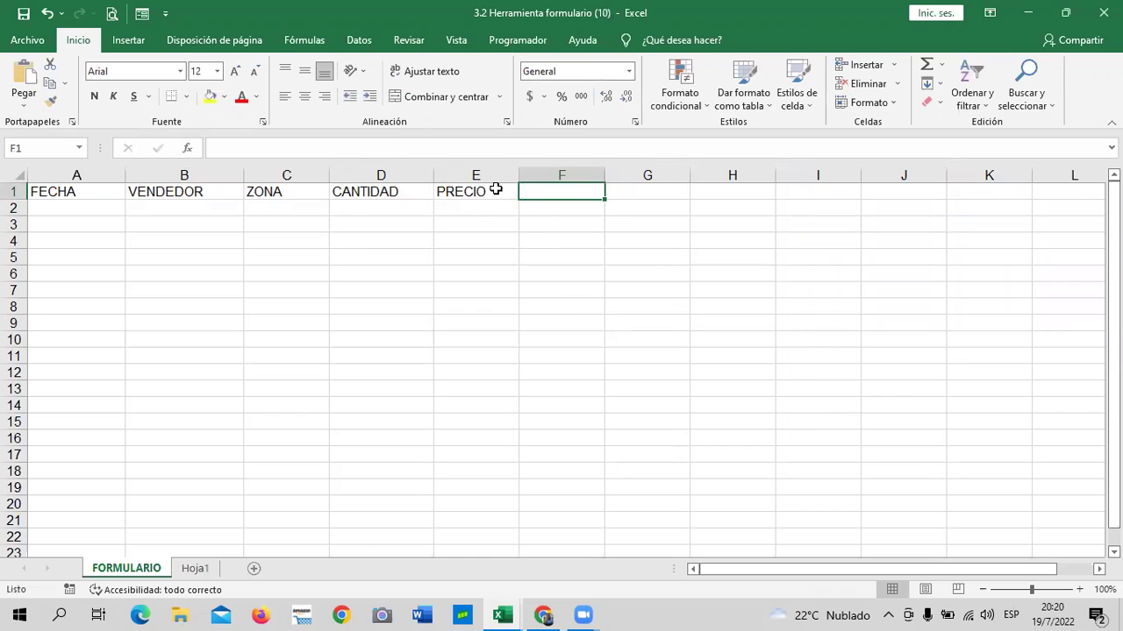
Add a new TOTAL header in cell F1
{"action": "left_click", "coordinate": [379, 207]}
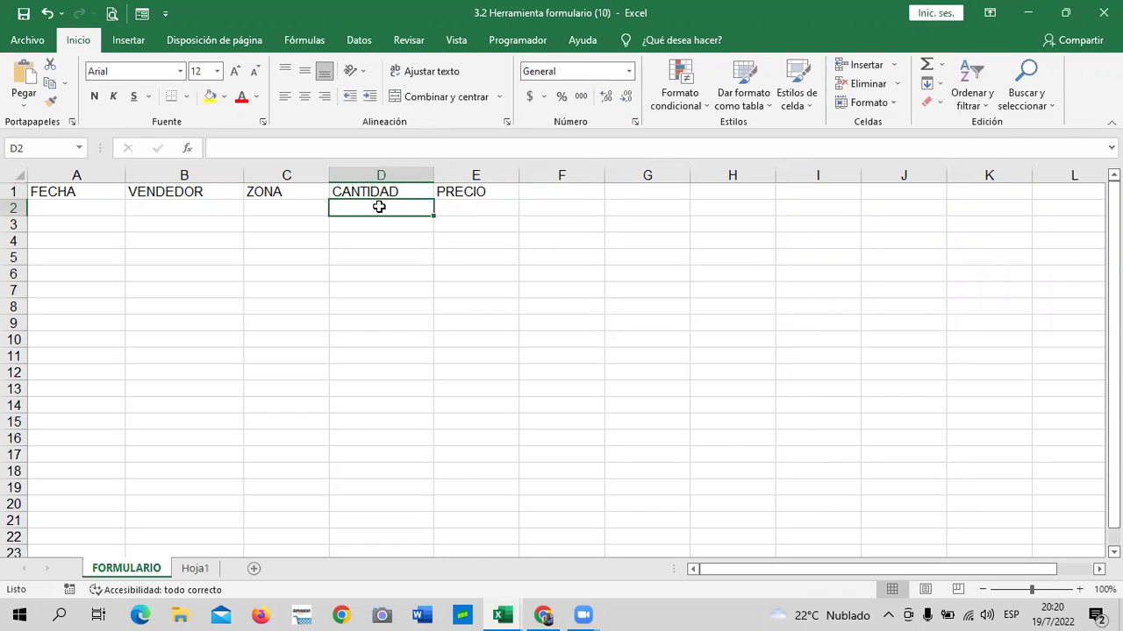
{"action": "left_click", "coordinate": [455, 208]}
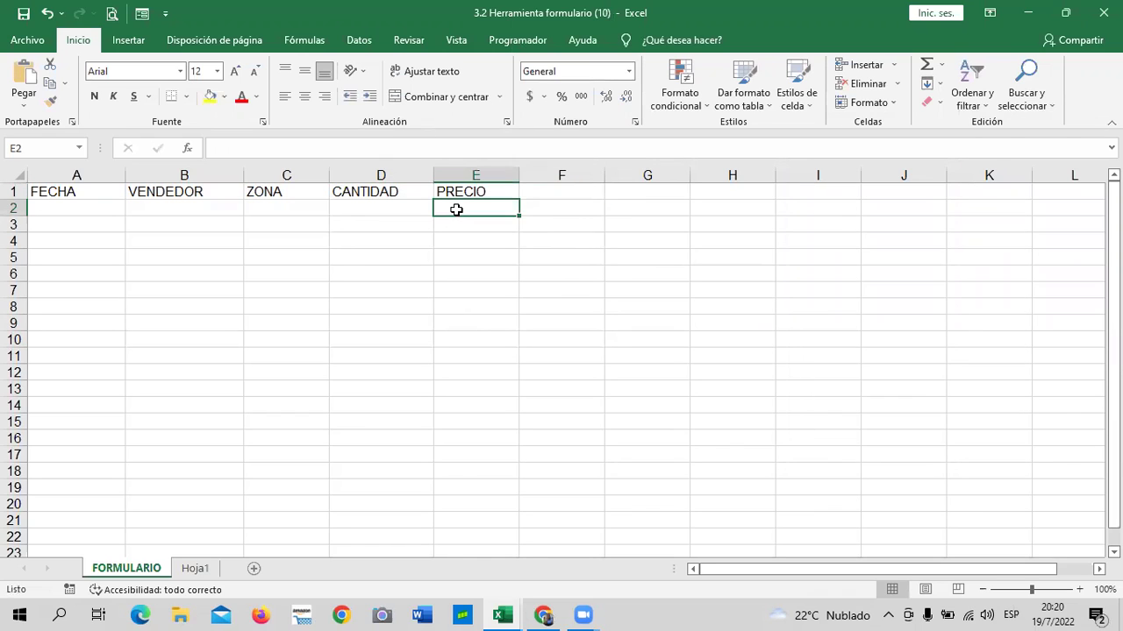
{"action": "left_click", "coordinate": [565, 190]}
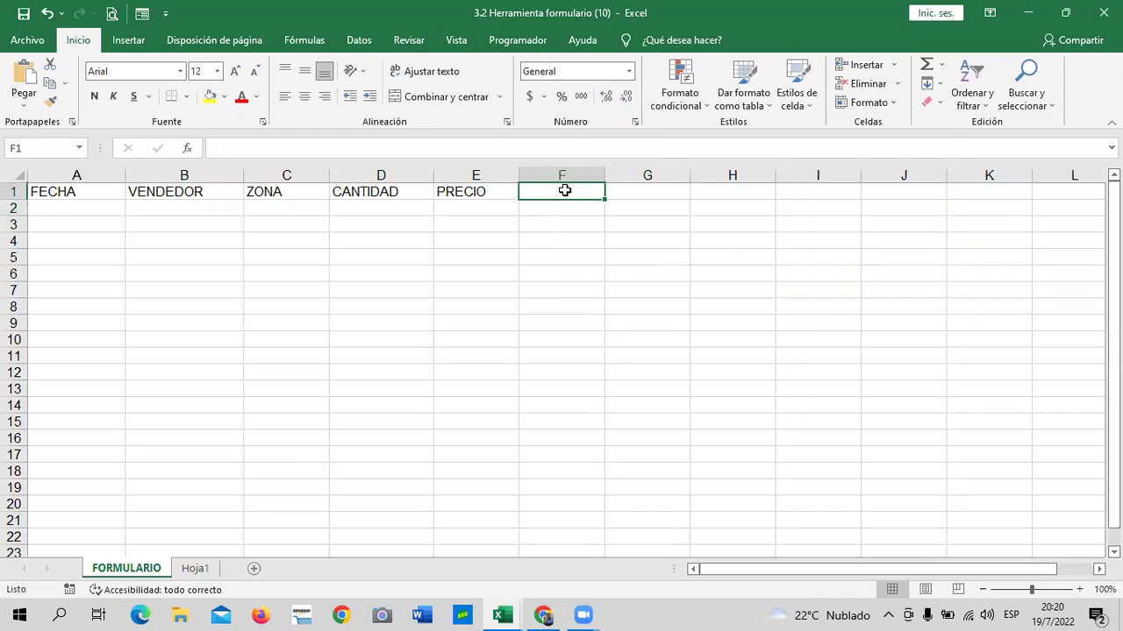
{"action": "type", "text": "TOTAL"}
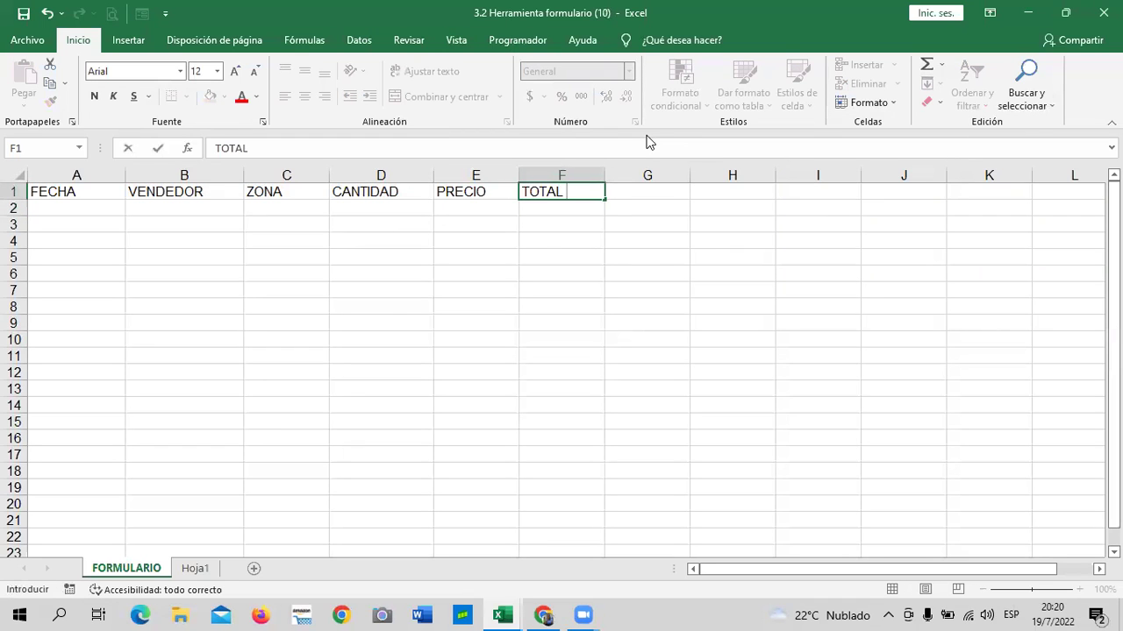
{"action": "left_click", "coordinate": [562, 292]}
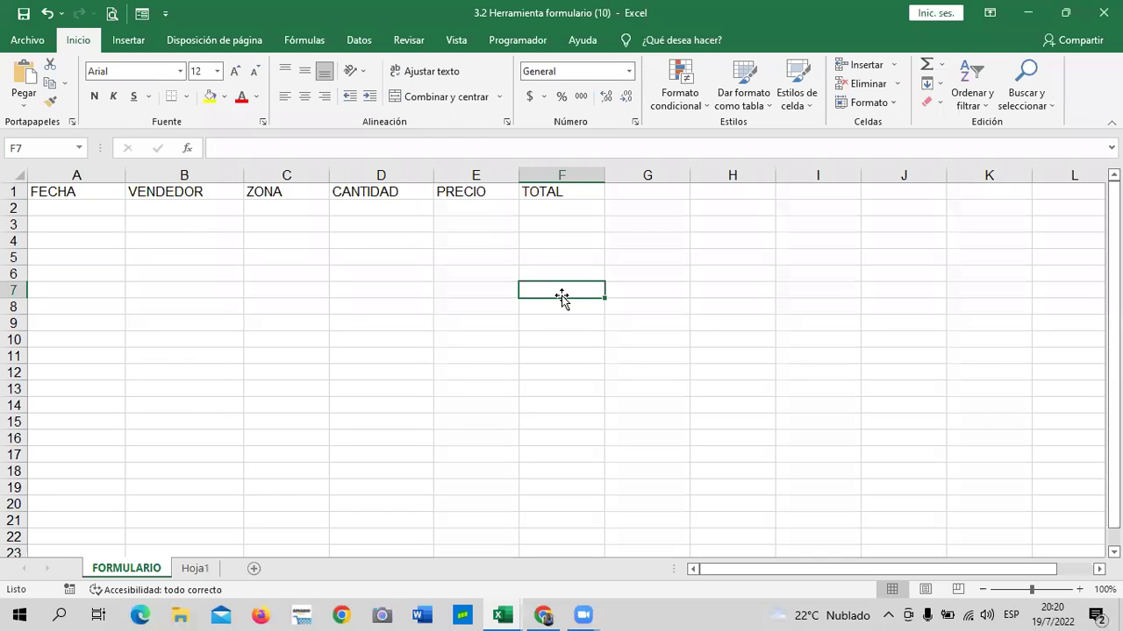
{"action": "left_click", "coordinate": [549, 207]}
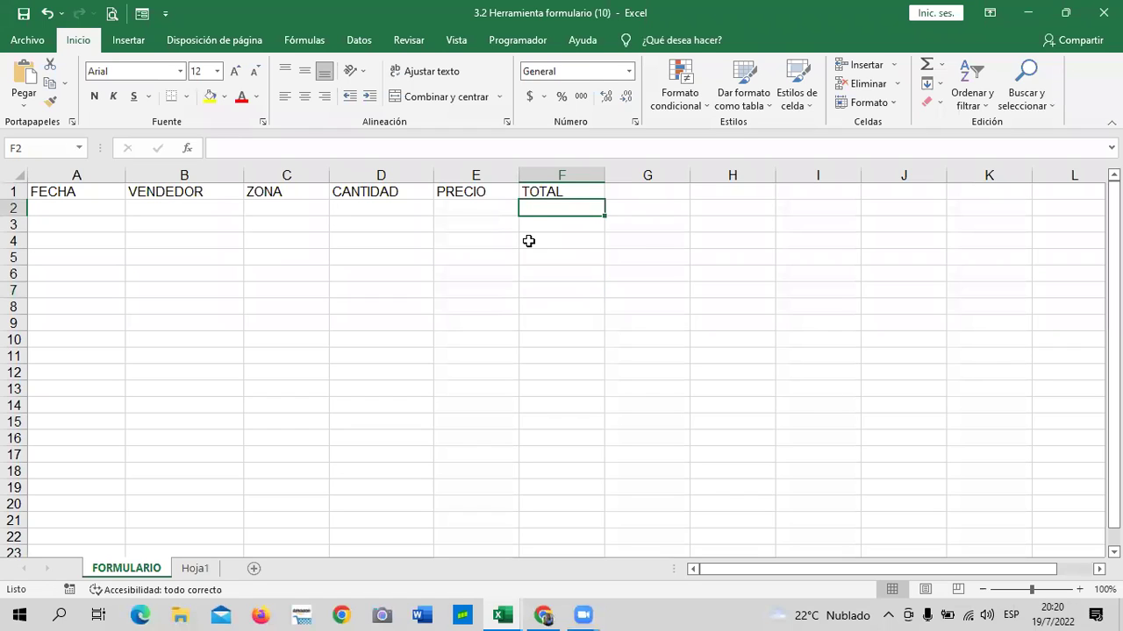
Enter the formula =D2*E2 in F2 to multiply quantity by price
{"action": "type", "text": "="}
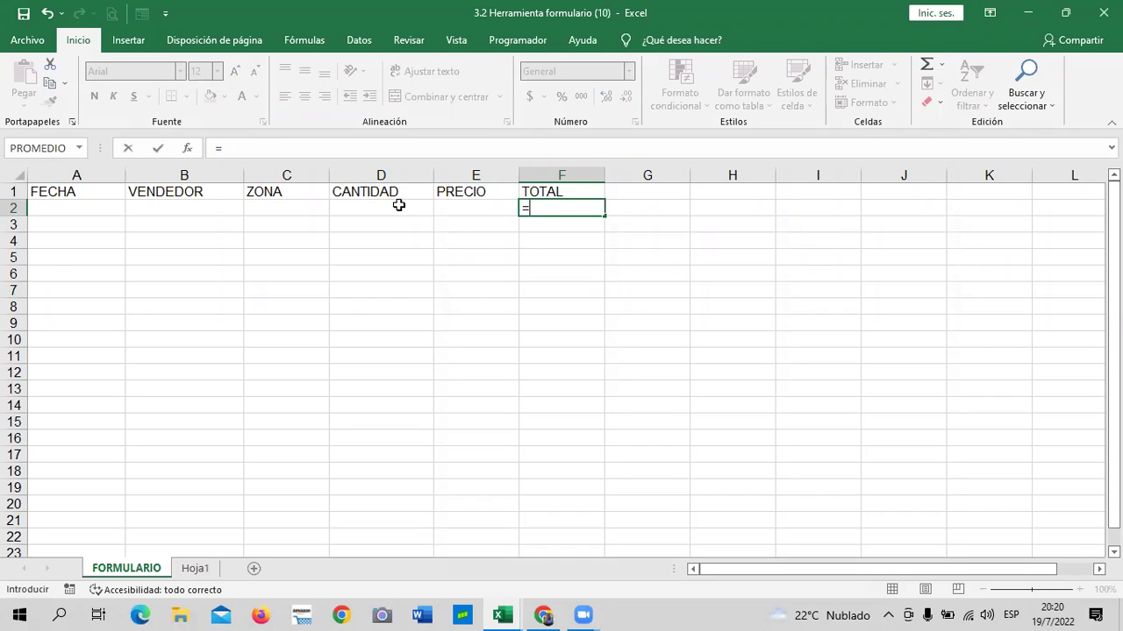
{"action": "left_click", "coordinate": [399, 206]}
{"action": "type", "text": "*"}
{"action": "left_click", "coordinate": [462, 207]}
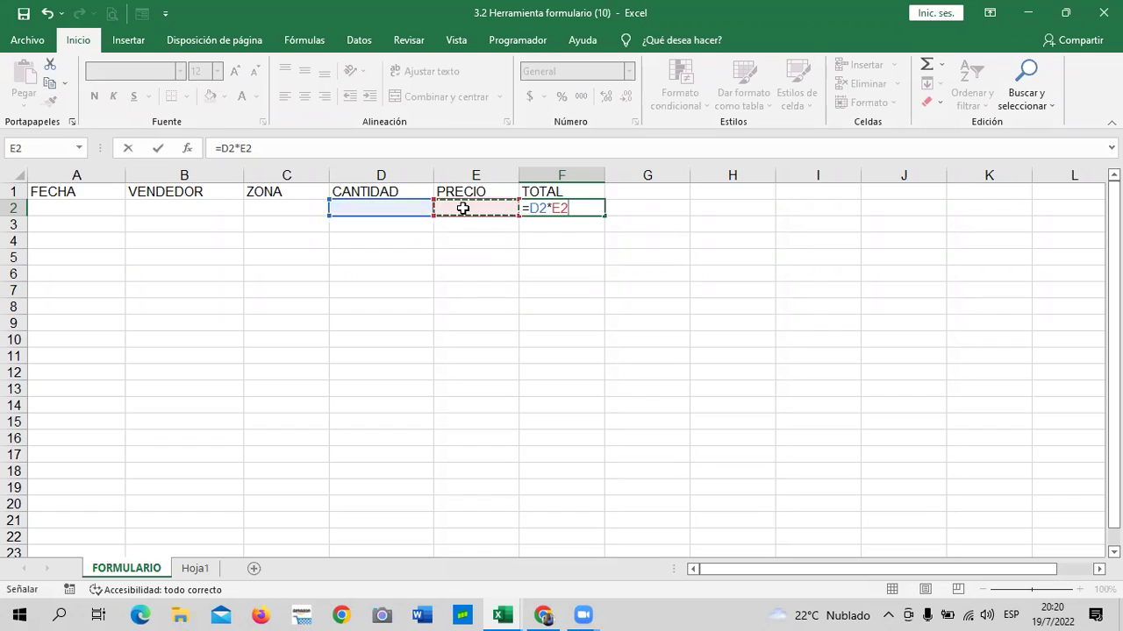
{"action": "key", "text": "Return"}
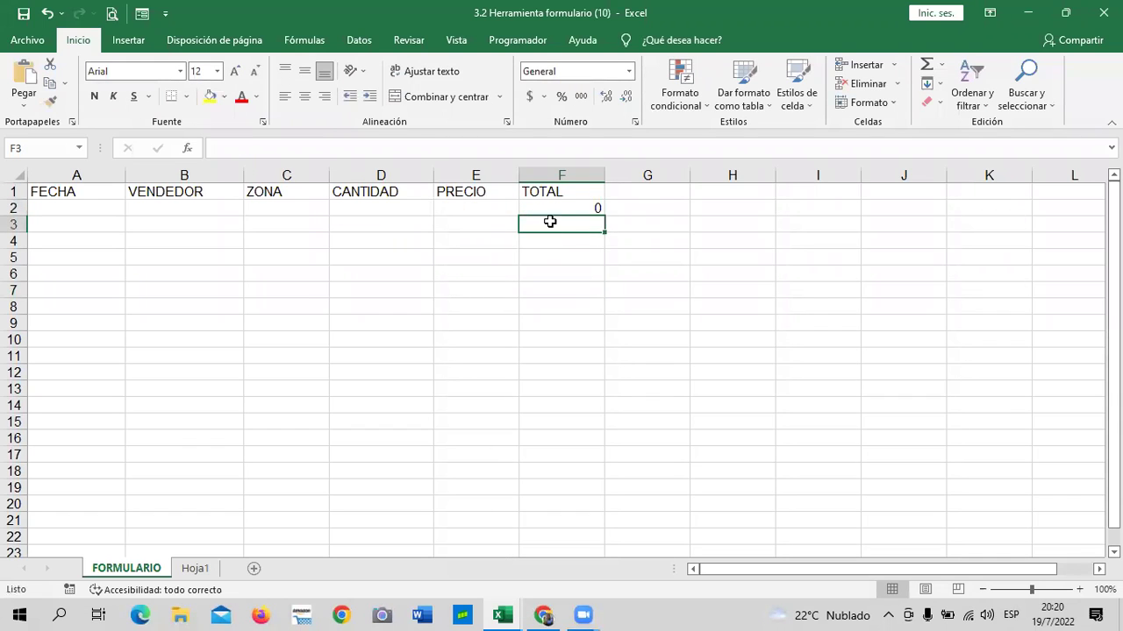
{"action": "left_click", "coordinate": [547, 208]}
{"action": "left_click", "coordinate": [575, 318]}
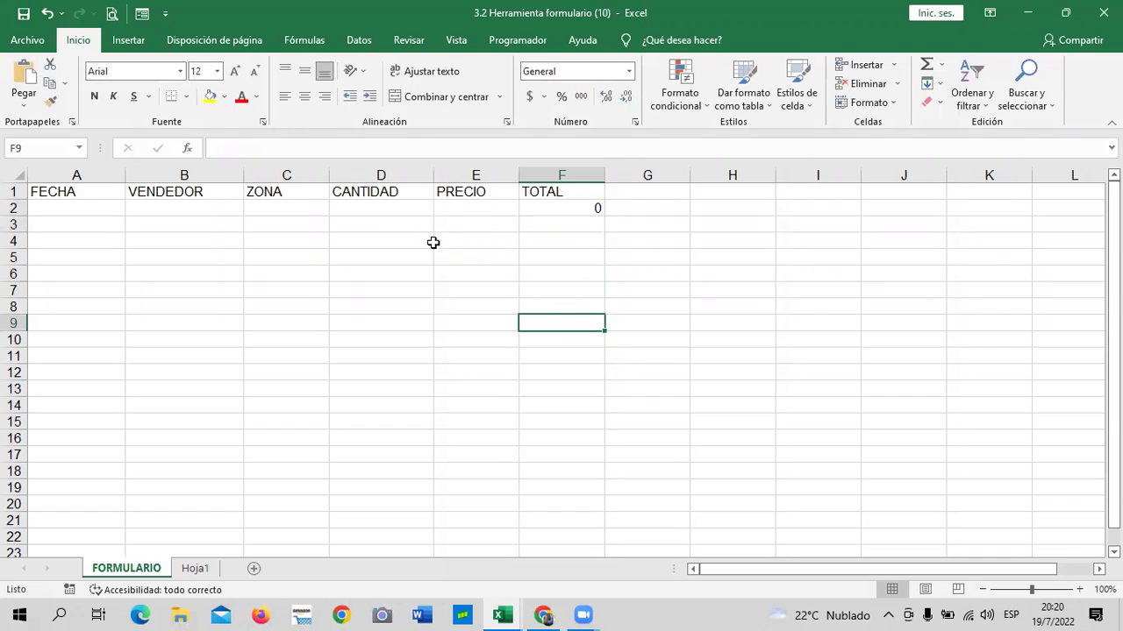
{"action": "mouse_move", "coordinate": [379, 208]}
{"action": "left_mouse_down"}
{"action": "mouse_move", "coordinate": [393, 379]}
{"action": "mouse_move", "coordinate": [547, 410]}
{"action": "left_mouse_up"}
Apply Contabilidad accounting format to D2:F14 so F2 displays $ -
{"action": "left_click", "coordinate": [529, 98]}
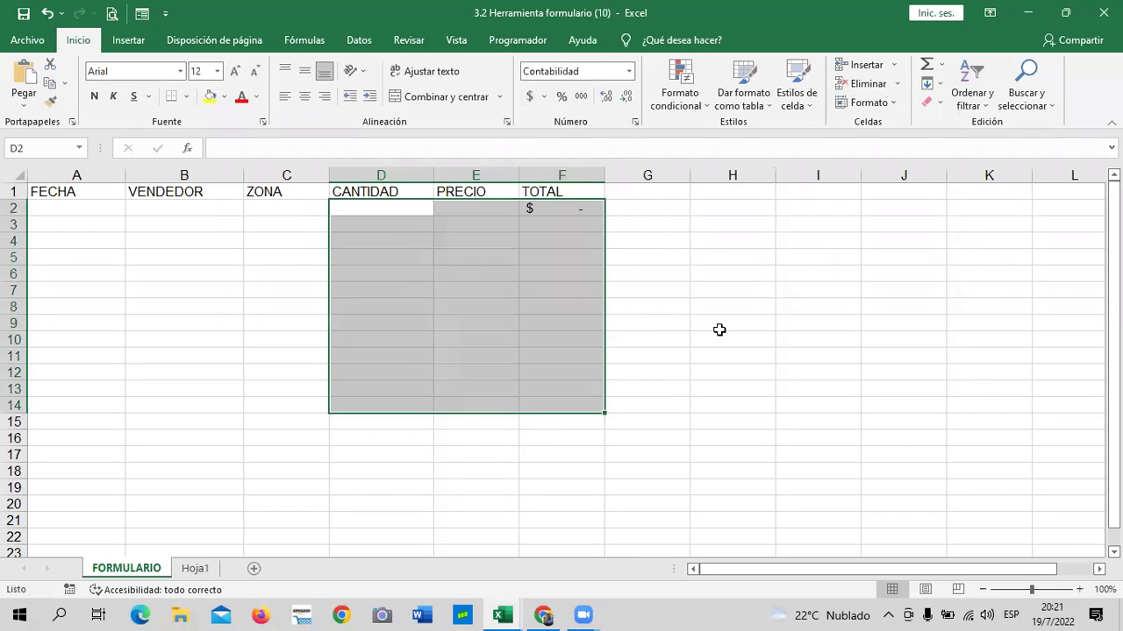
{"action": "left_click_drag", "start_coordinate": [713, 326], "coordinate": [712, 332]}
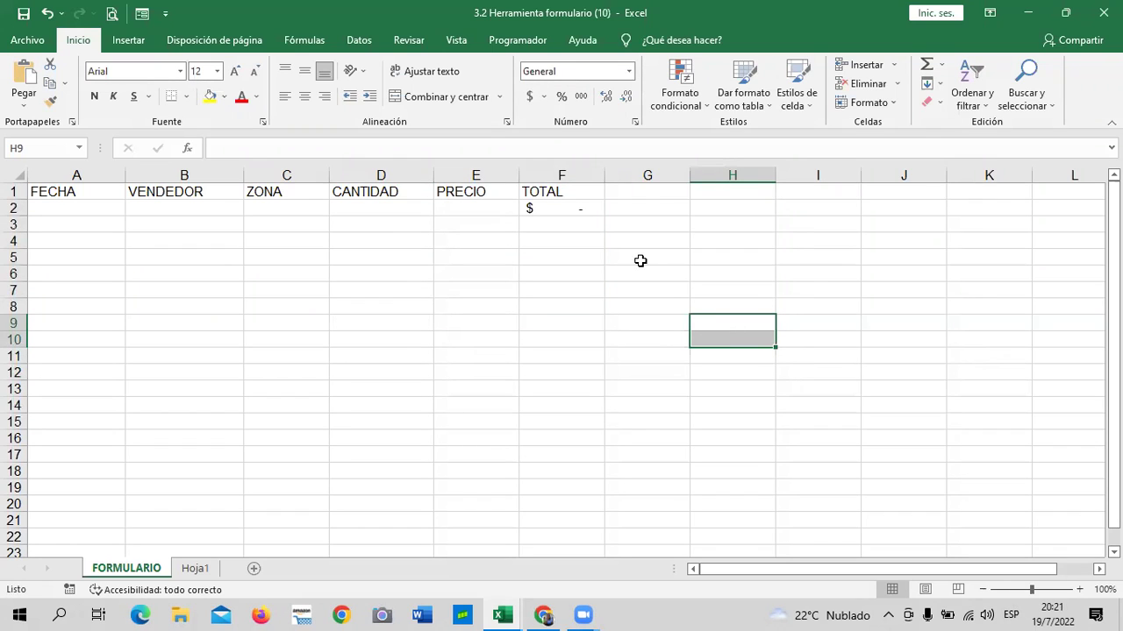
{"action": "left_click", "coordinate": [393, 300]}
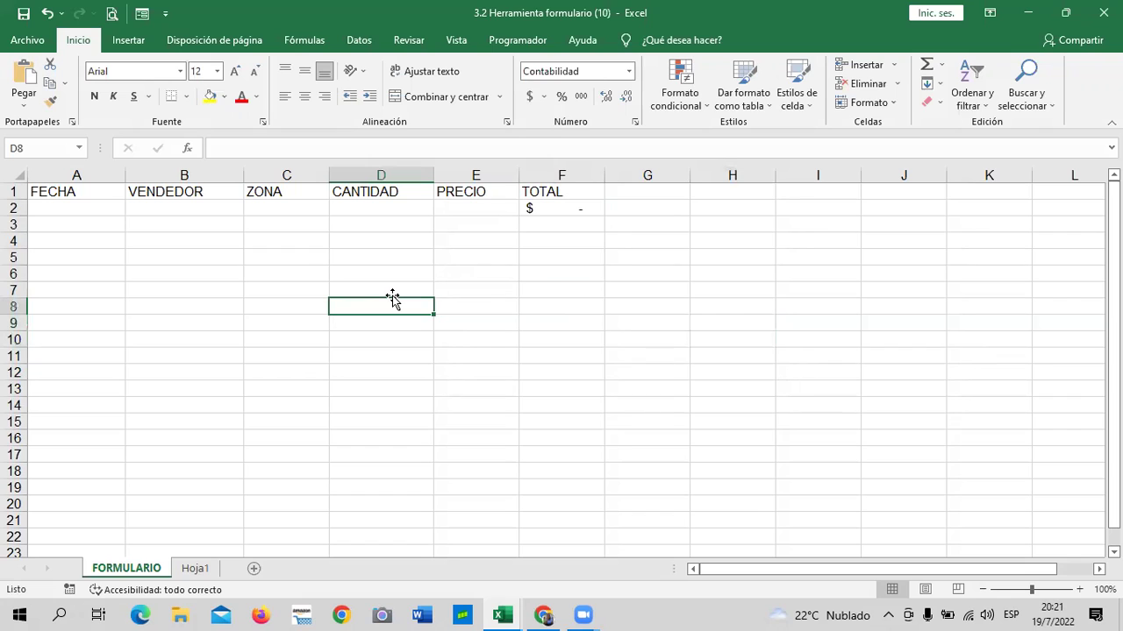
{"action": "left_click", "coordinate": [100, 193]}
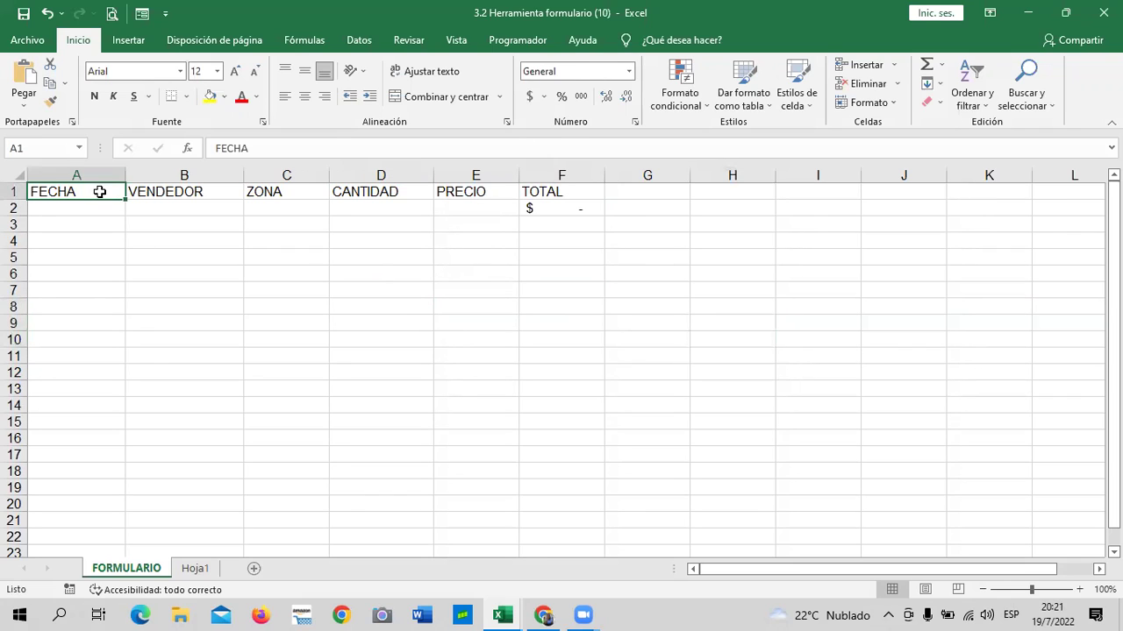
{"action": "left_click", "coordinate": [197, 309]}
{"action": "left_click", "coordinate": [195, 191]}
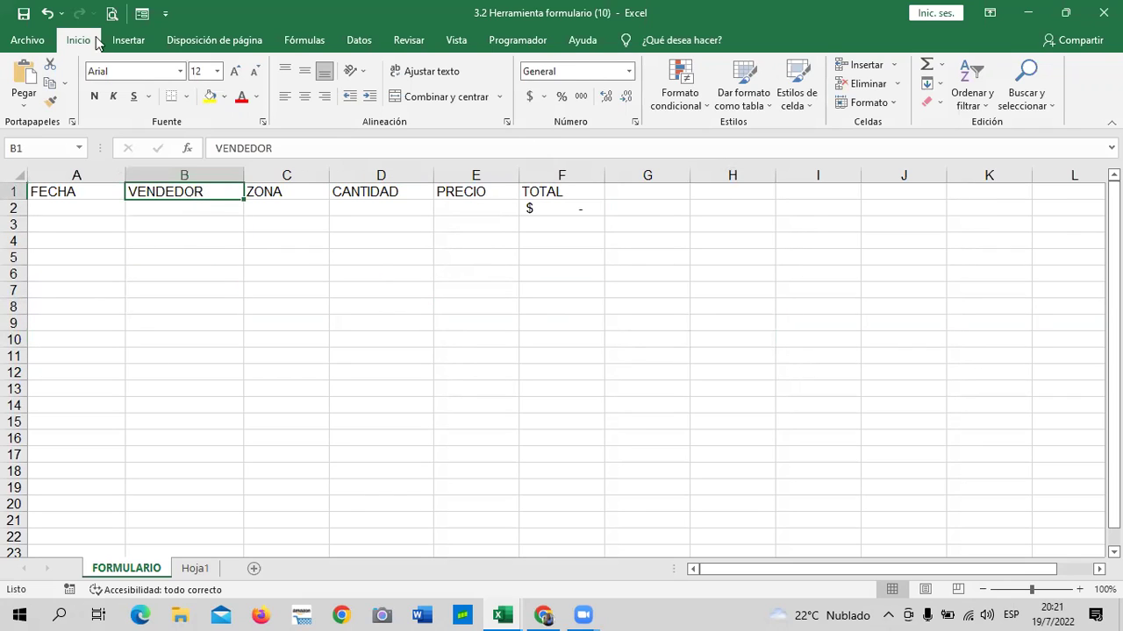
Open the Formulario data-entry form and return to blank record 1 de 1
{"action": "left_click", "coordinate": [139, 14]}
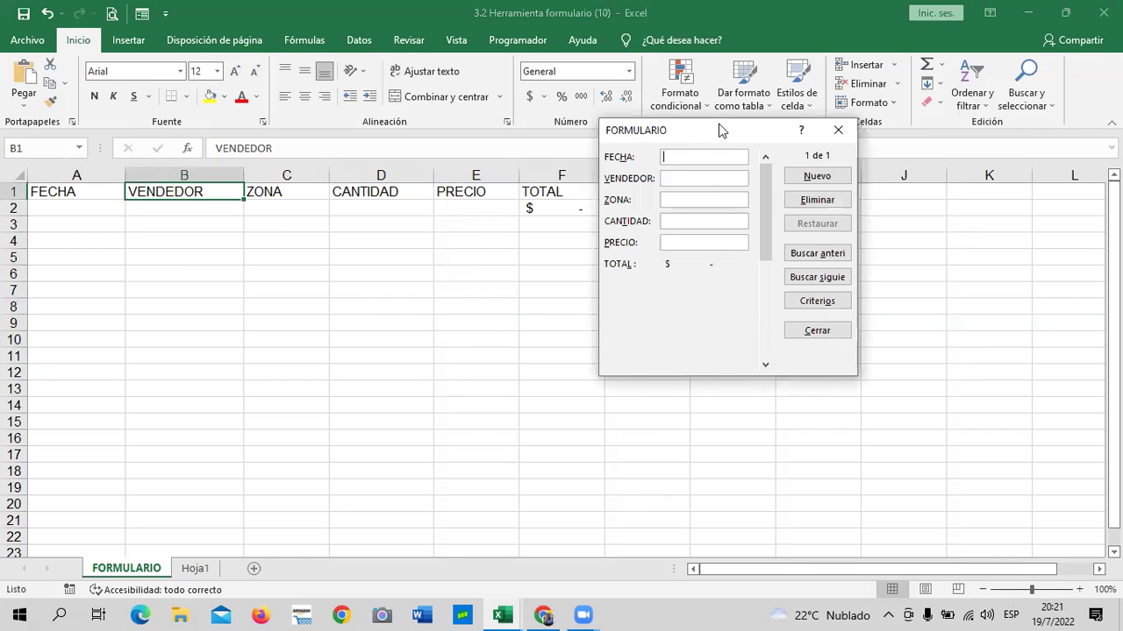
{"action": "left_click_drag", "start_coordinate": [720, 133], "coordinate": [732, 158]}
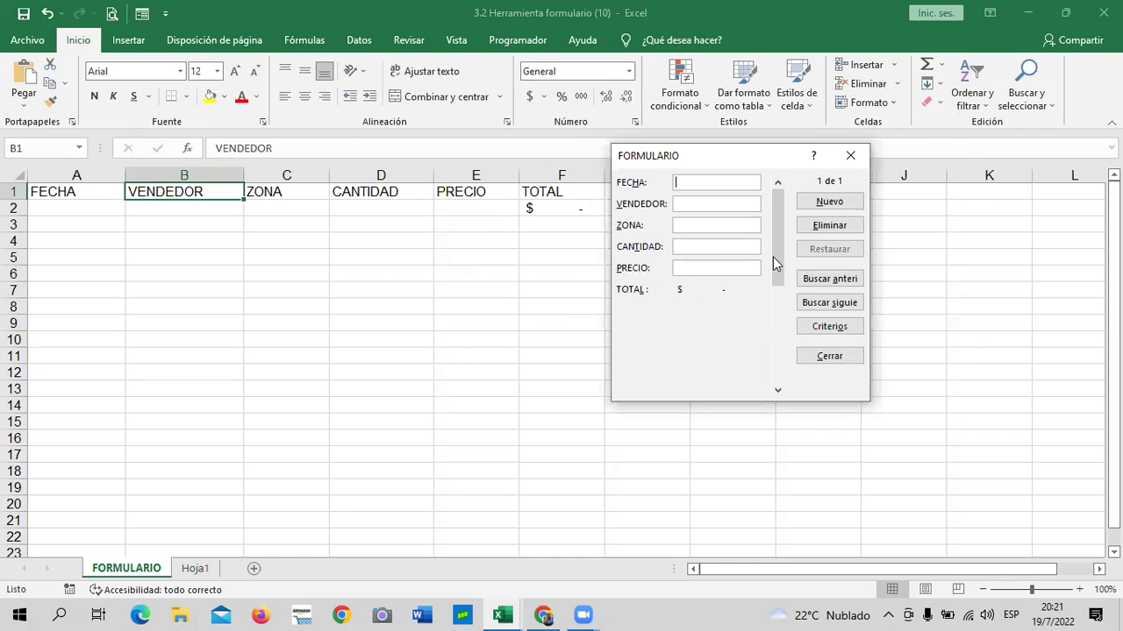
{"action": "left_click_drag", "start_coordinate": [773, 257], "coordinate": [764, 208]}
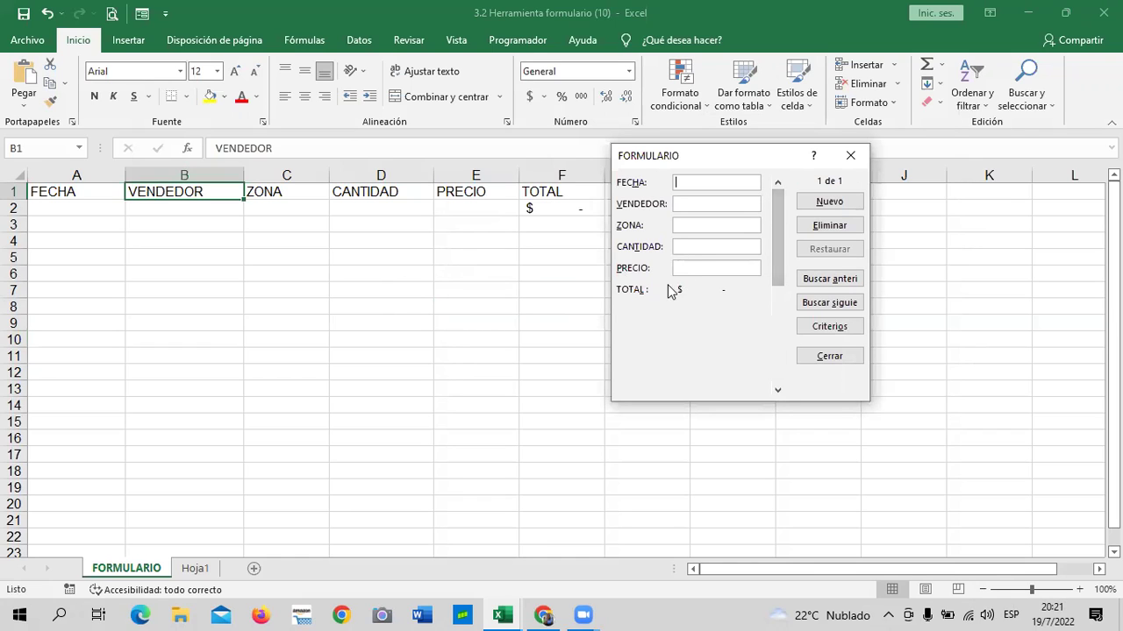
Enter date 2/5/22 and seller VENDEDOR 1 in the form
{"action": "type", "text": "2/"}
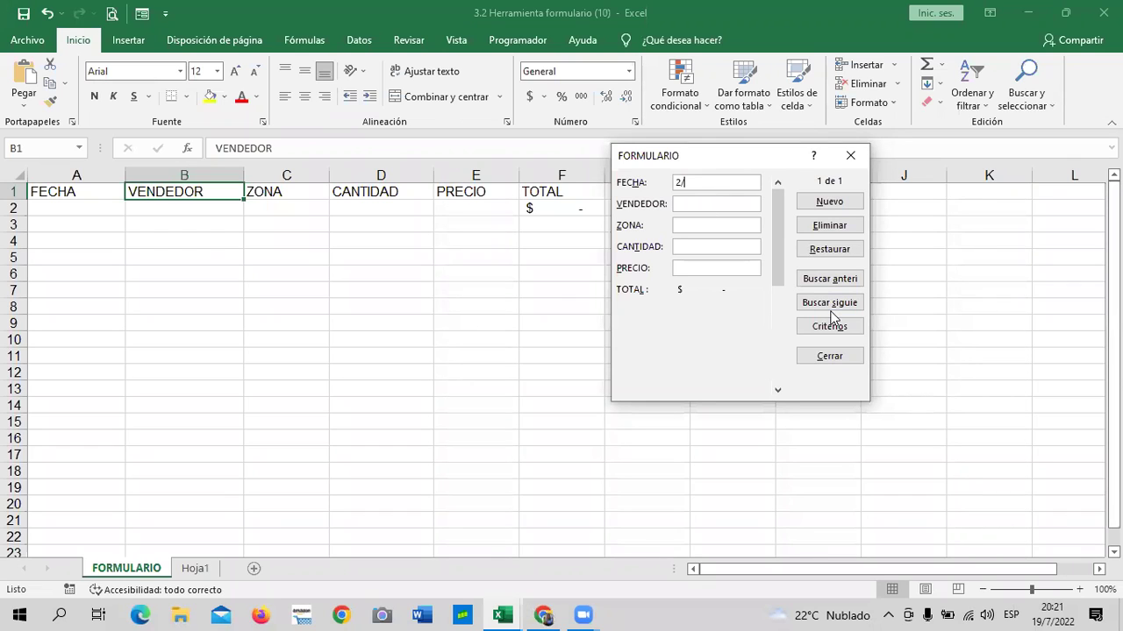
{"action": "type", "text": "5/"}
{"action": "type", "text": "22"}
{"action": "key", "text": "Tab"}
{"action": "key", "text": "Tab"}
{"action": "key", "text": "Tab"}
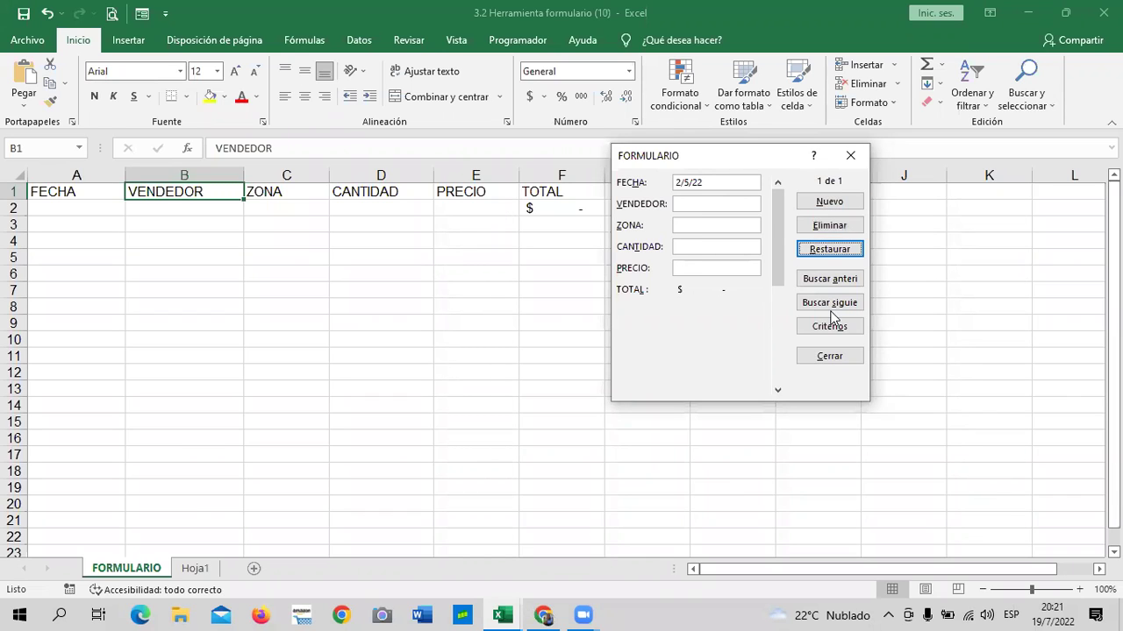
{"action": "key", "text": "Tab"}
{"action": "key", "text": "Tab"}
{"action": "key", "text": "Tab"}
{"action": "key", "text": "Tab"}
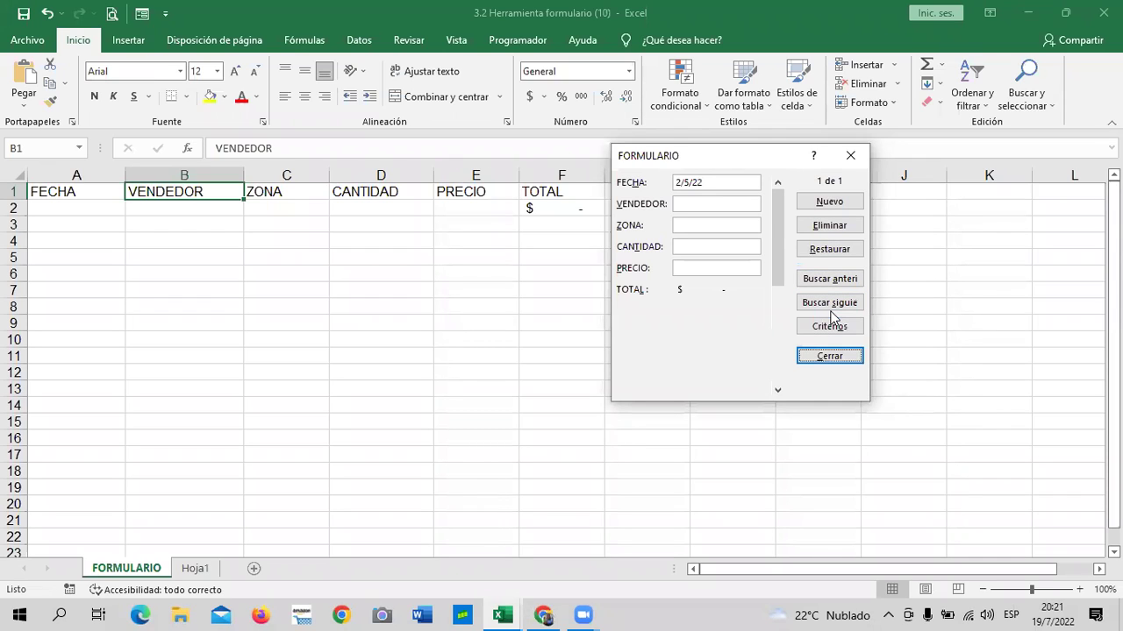
{"action": "key", "text": "Tab"}
{"action": "key", "text": "Tab"}
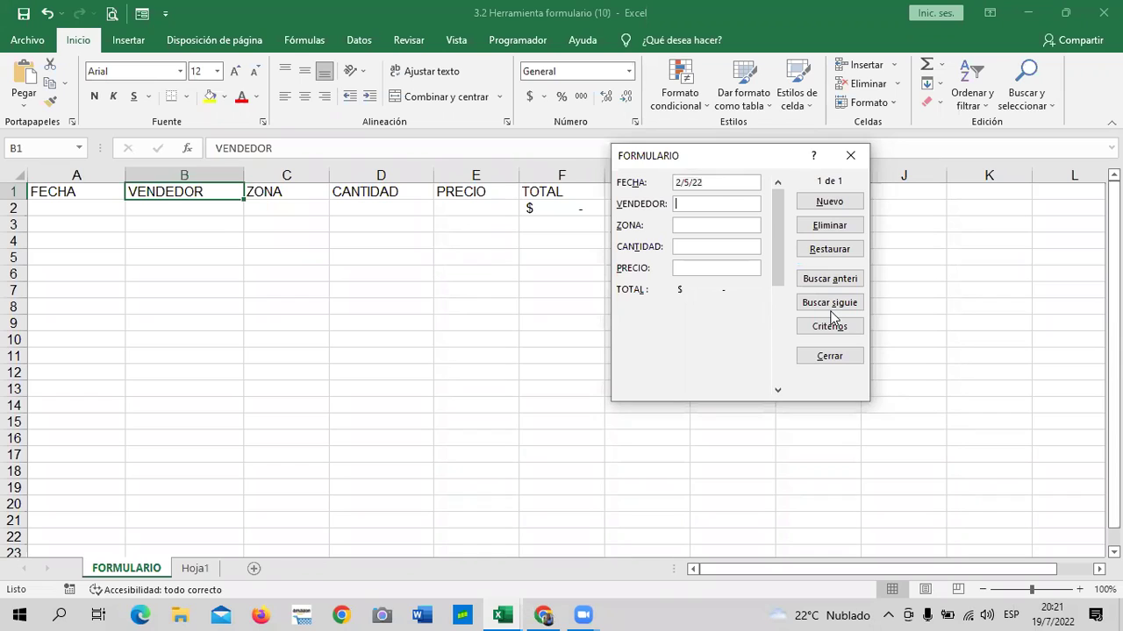
{"action": "key", "text": "Tab"}
{"action": "key", "text": "Tab"}
{"action": "key", "text": "Tab"}
{"action": "key", "text": "Tab"}
{"action": "key", "text": "Tab"}
{"action": "key", "text": "Tab"}
{"action": "key", "text": "Tab"}
{"action": "key", "text": "Tab"}
{"action": "key", "text": "Tab"}
{"action": "type", "text": "VENDE"}
{"action": "type", "text": "DIR"}
{"action": "key", "text": "BackSpace"}
{"action": "key", "text": "BackSpace"}
{"action": "key", "text": "BackSpace"}
{"action": "type", "text": "DOR "}
{"action": "type", "text": "1"}
Enter zone CENTRAL, quantity 50 and price 5 in the form
{"action": "type", "text": "CENT"}
{"action": "type", "text": "R"}
{"action": "type", "text": "AL"}
{"action": "type", "text": "50"}
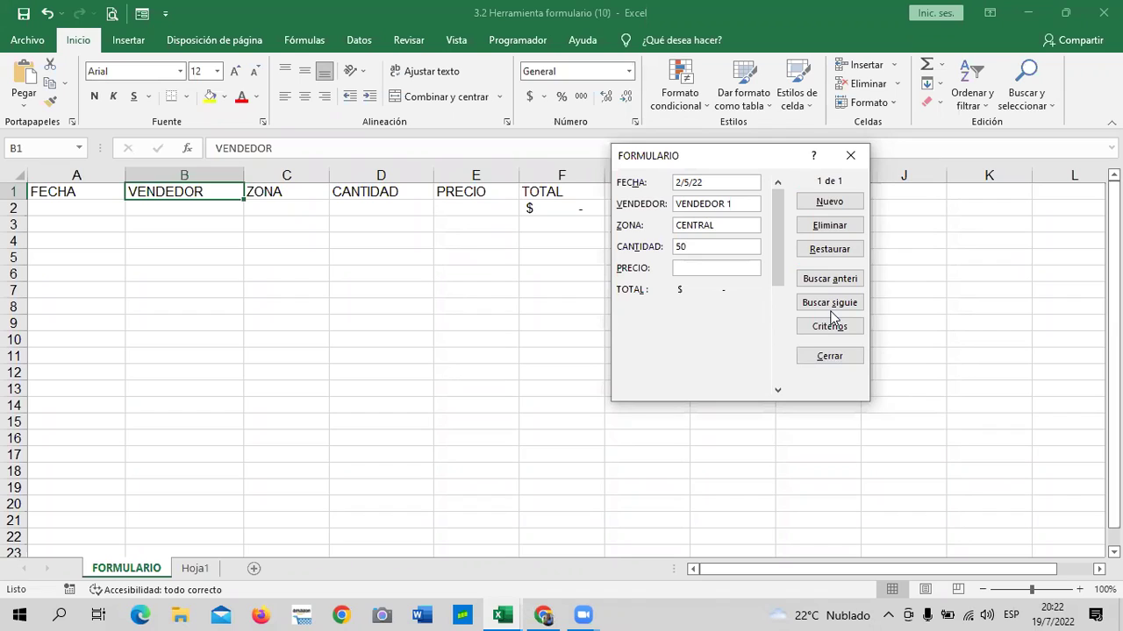
{"action": "key", "text": "Tab"}
{"action": "type", "text": "5"}
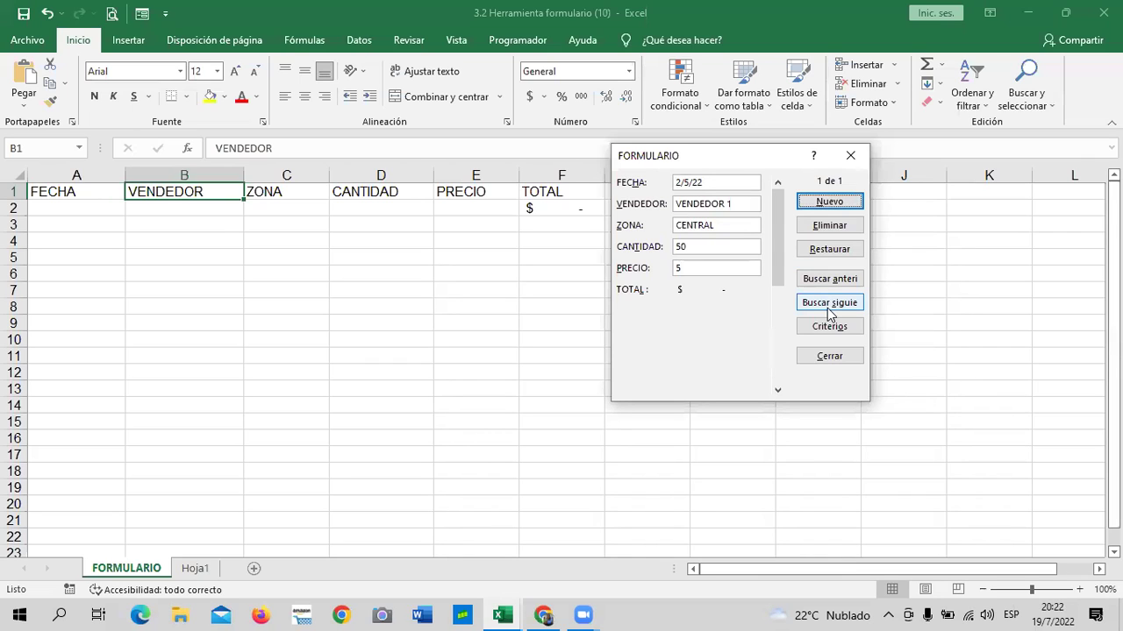
{"action": "key", "text": "Tab"}
{"action": "key", "text": "Tab"}
{"action": "key", "text": "Tab"}
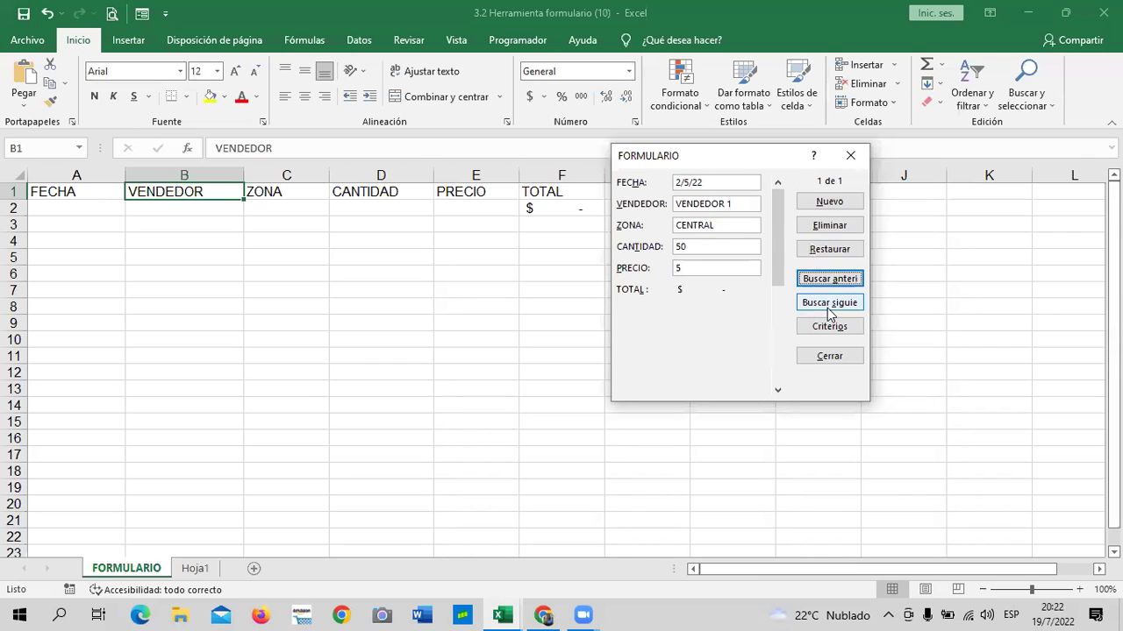
{"action": "key", "text": "Tab"}
{"action": "key", "text": "Tab"}
{"action": "key", "text": "Tab"}
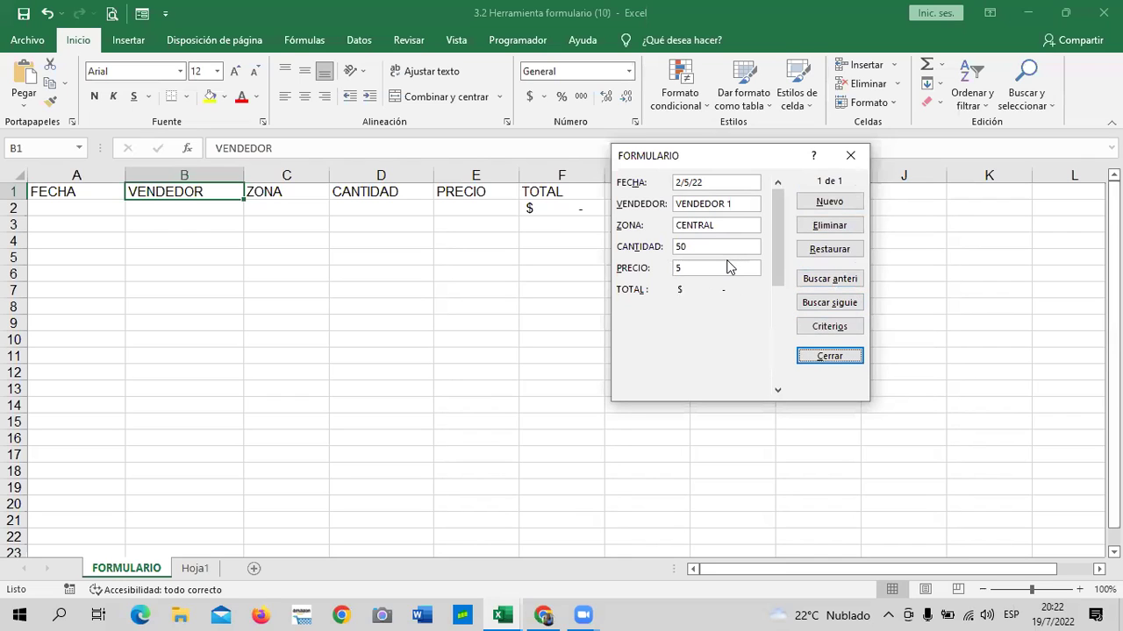
{"action": "key", "text": "Tab"}
{"action": "key", "text": "Tab"}
{"action": "key", "text": "Tab"}
{"action": "key", "text": "Tab"}
{"action": "key", "text": "Tab"}
Save the 2/5/22 VENDEDOR 1 record to the table and close the Formulario dialog
{"action": "key", "text": "Return"}
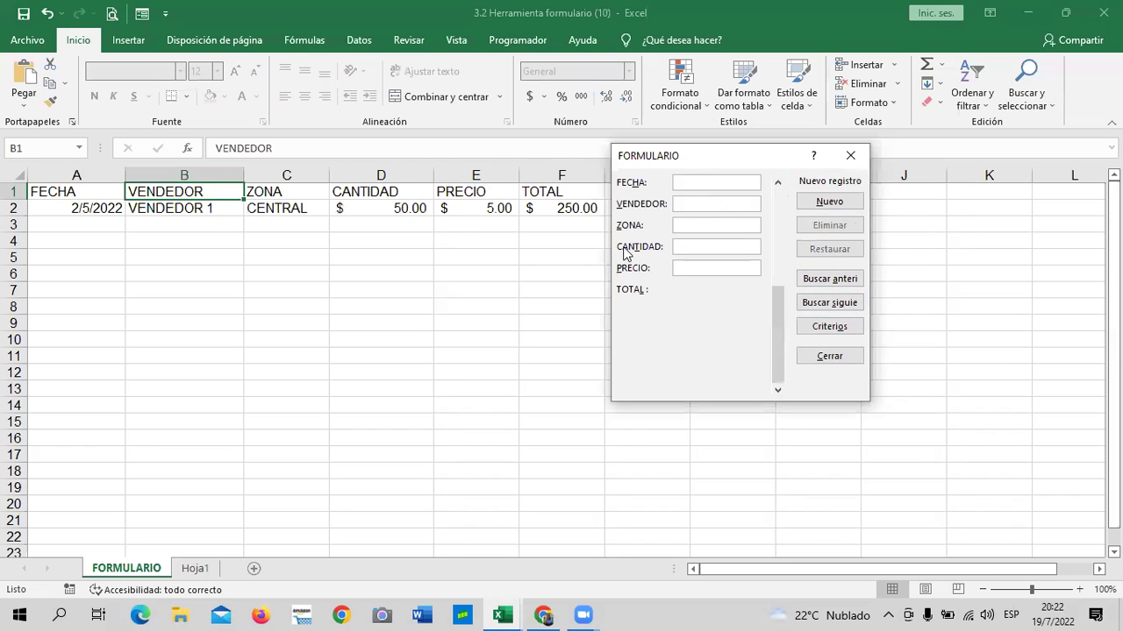
{"action": "left_click_drag", "start_coordinate": [712, 157], "coordinate": [832, 162]}
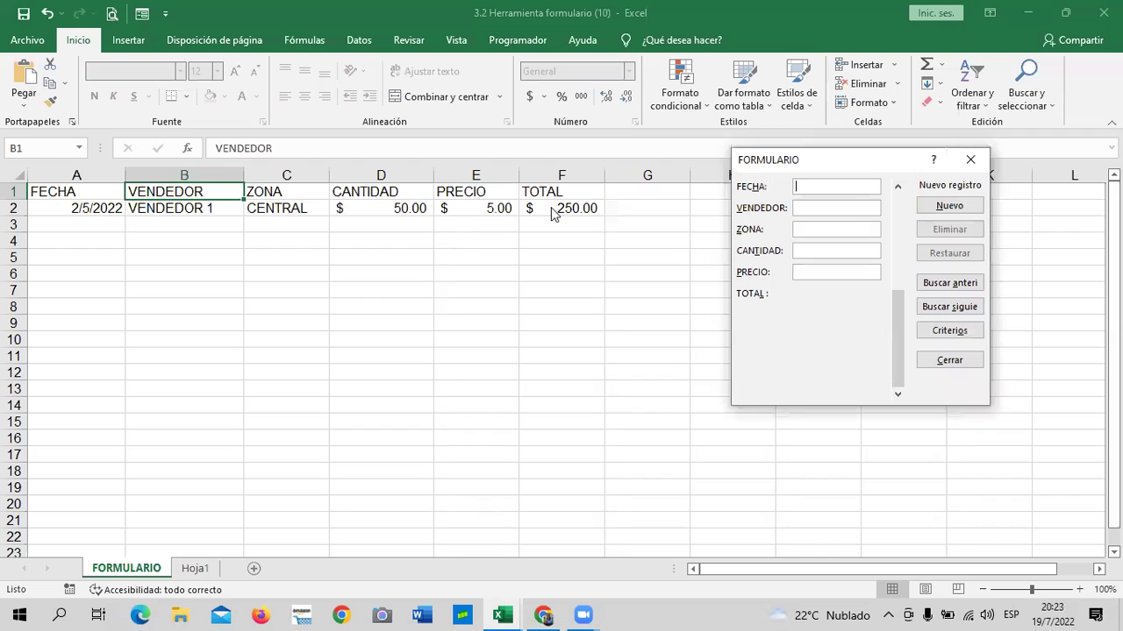
{"action": "left_click", "coordinate": [970, 159]}
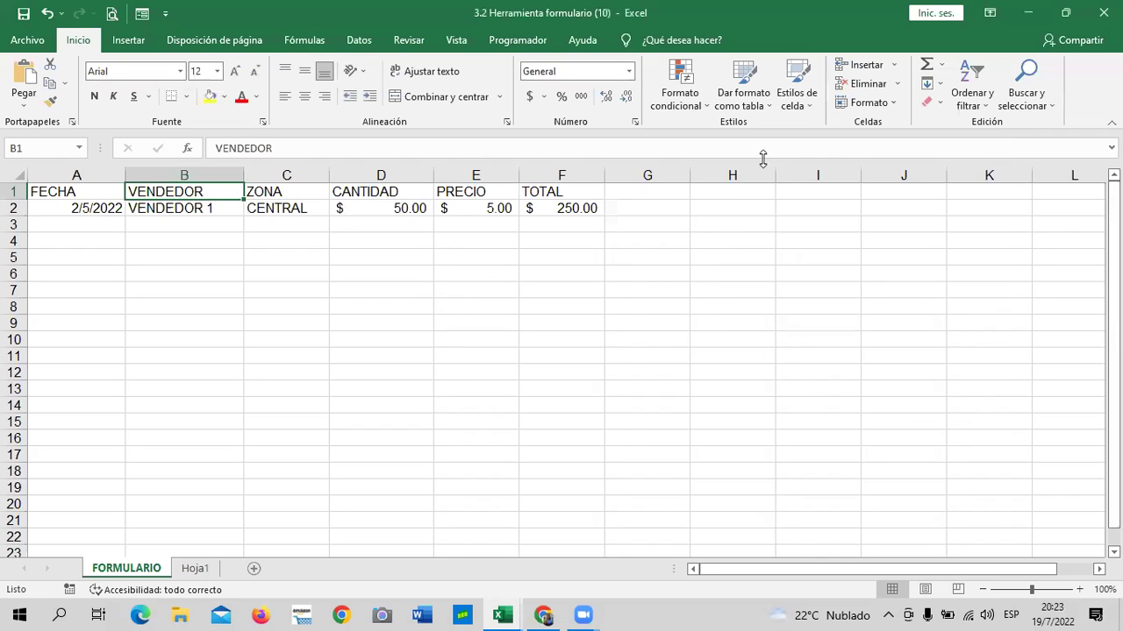
Add an IVA header in G1 and the formula =F2*13% in G2, giving $ 32.50
{"action": "left_click", "coordinate": [579, 208]}
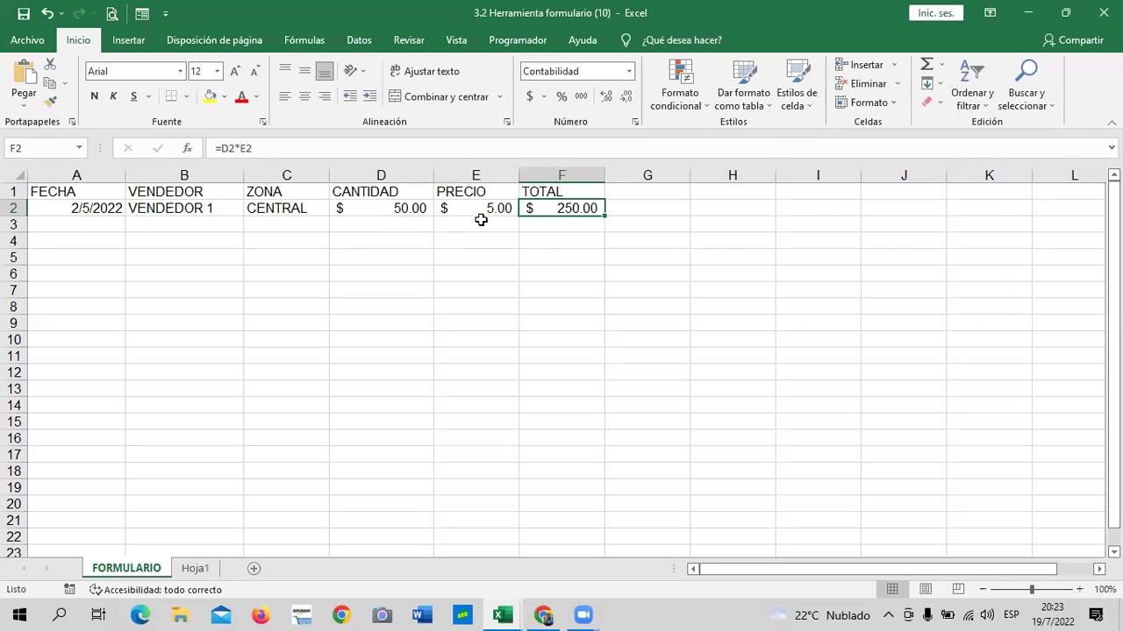
{"action": "left_click", "coordinate": [630, 192]}
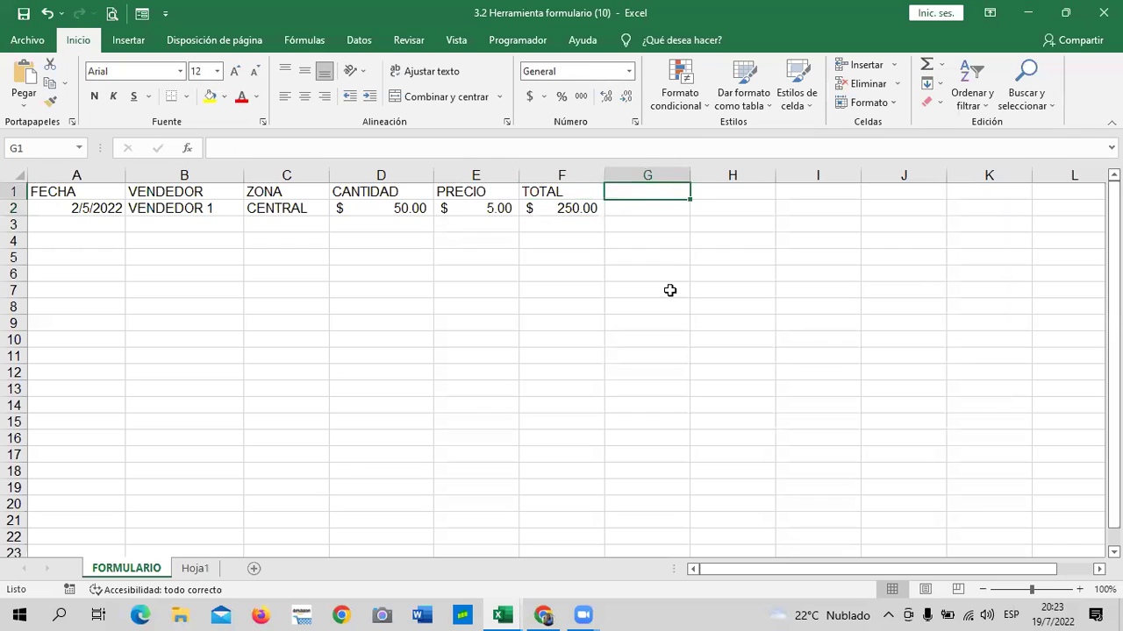
{"action": "type", "text": "I"}
{"action": "type", "text": "VA"}
{"action": "key", "text": "Return"}
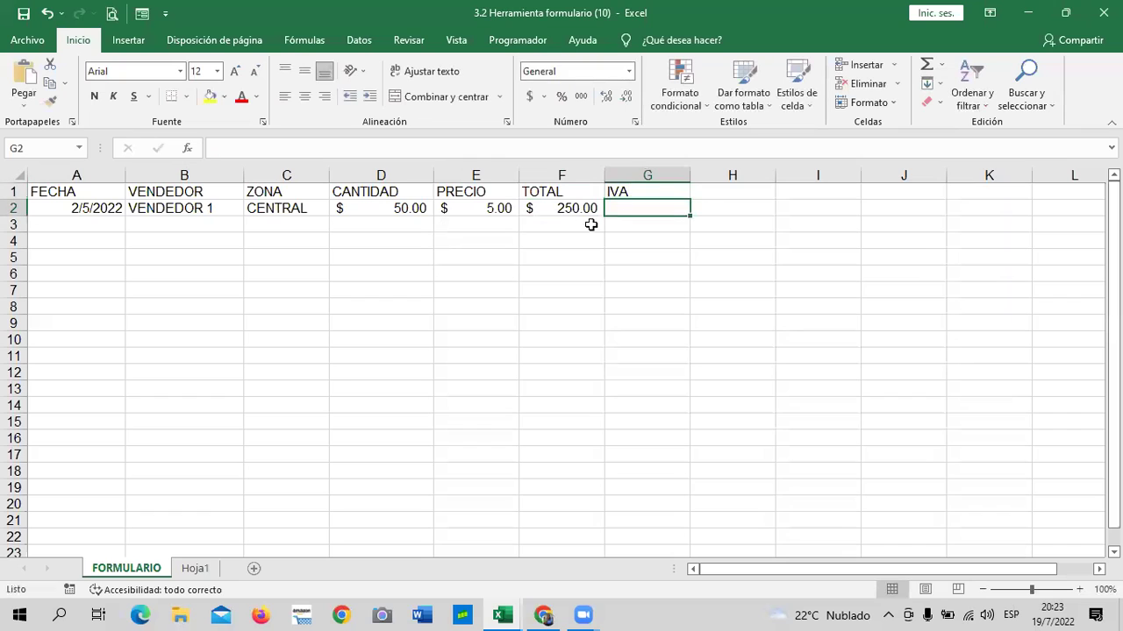
{"action": "type", "text": "="}
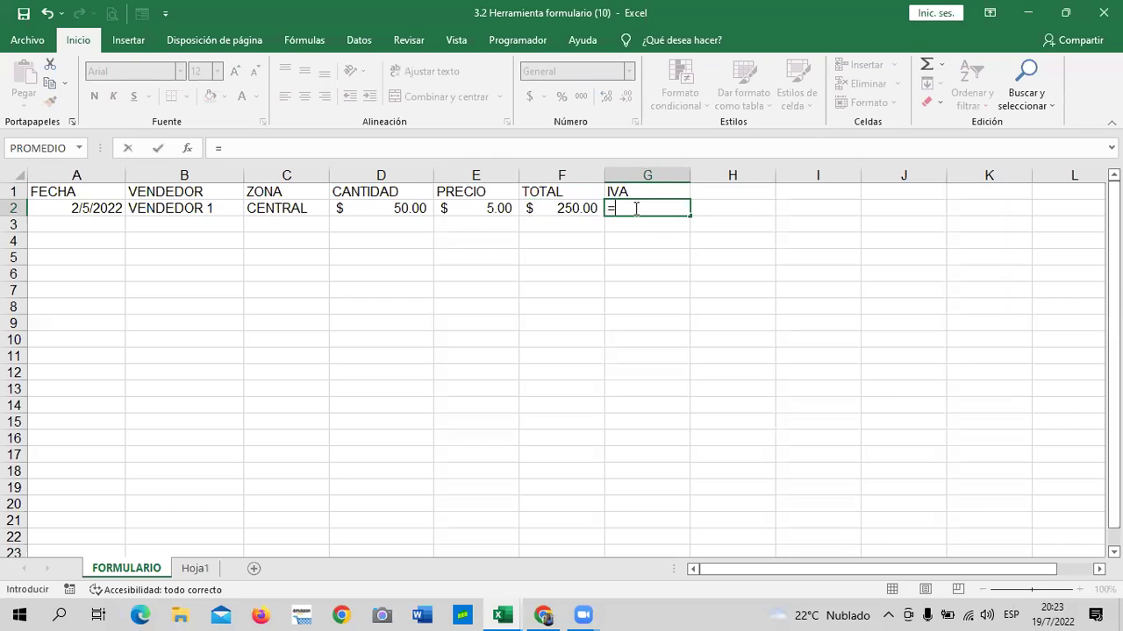
{"action": "left_click", "coordinate": [544, 208]}
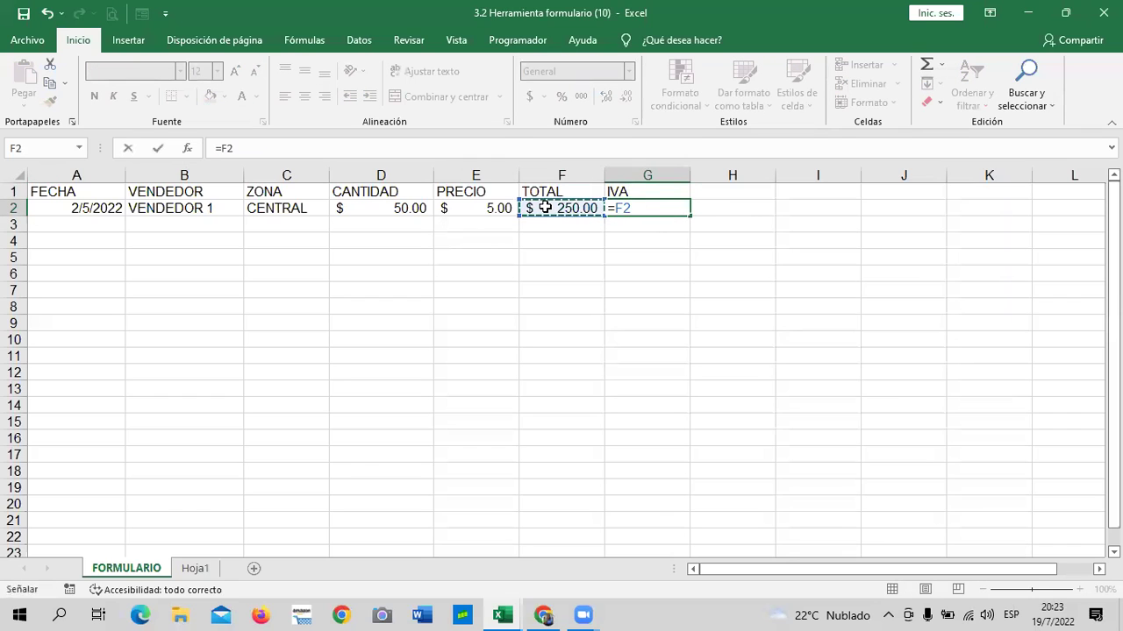
{"action": "type", "text": "*13%"}
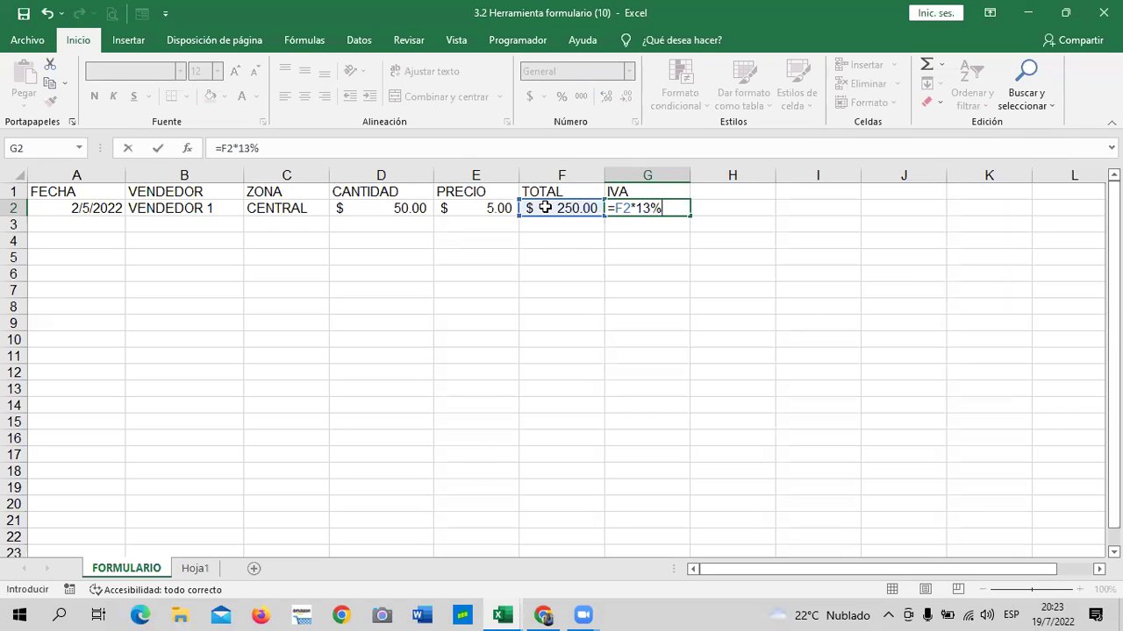
{"action": "key", "text": "Return"}
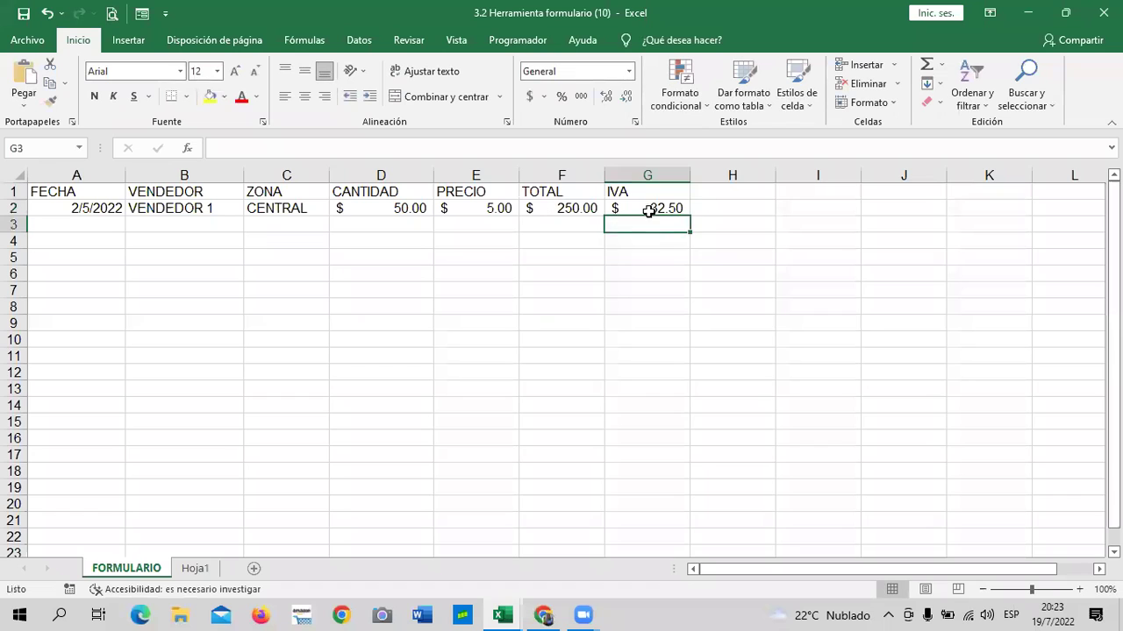
{"action": "left_click", "coordinate": [639, 208]}
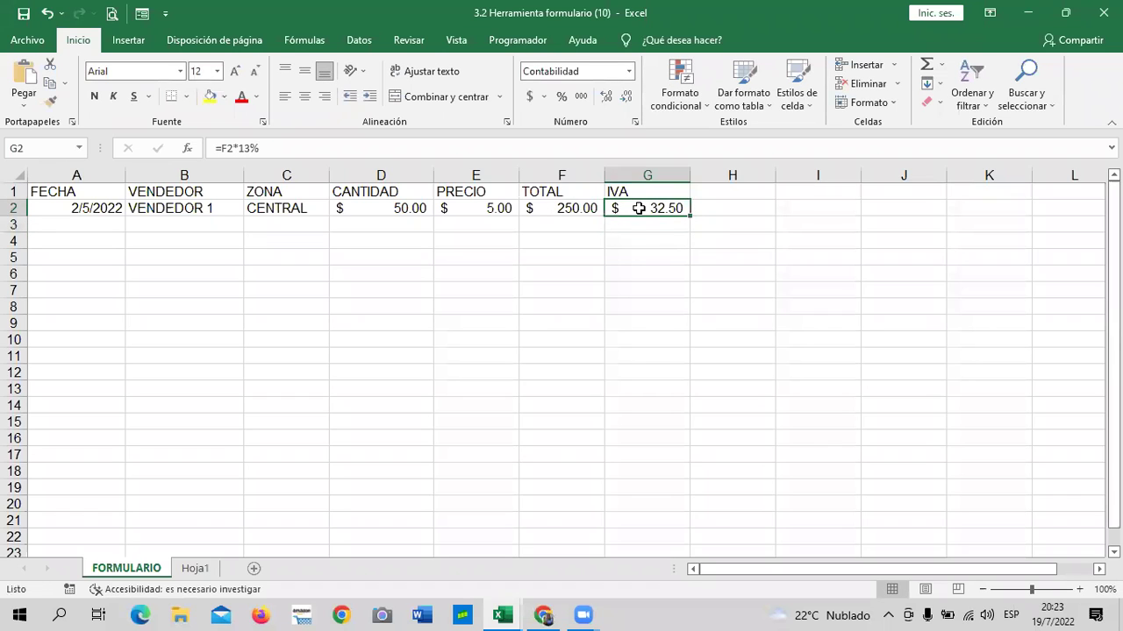
Add a TOTAL CON IVA header in H1 and widen column H to fit it
{"action": "left_click", "coordinate": [739, 192]}
{"action": "type", "text": "TOTAL"}
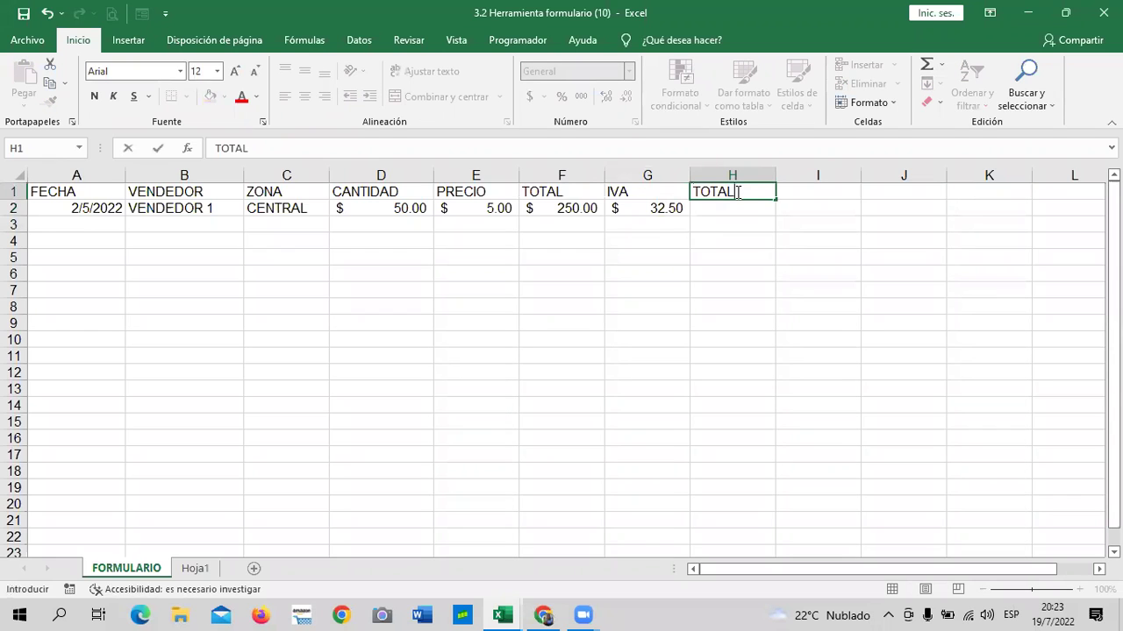
{"action": "type", "text": " CON IVA"}
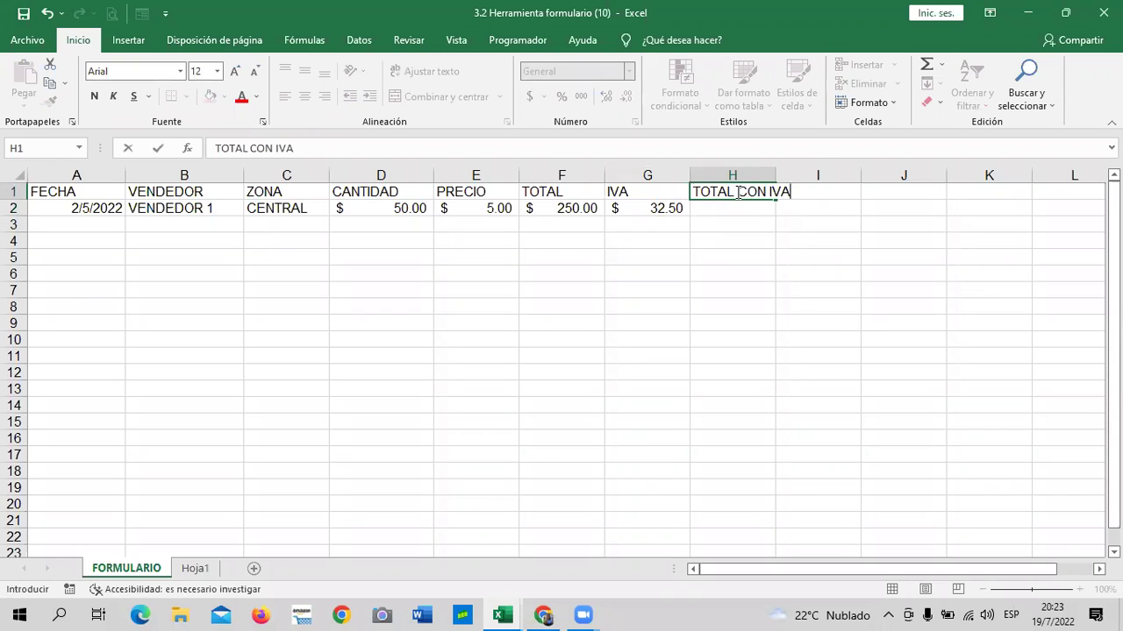
{"action": "key", "text": "Return"}
{"action": "left_click_drag", "start_coordinate": [776, 169], "coordinate": [796, 168]}
Enter =F2+G2 in H2 so the first sale shows $ 282.50
{"action": "key", "text": "Down"}
{"action": "key", "text": "Down"}
{"action": "key", "text": "Down"}
{"action": "key", "text": "Up"}
{"action": "key", "text": "Up"}
{"action": "key", "text": "Up"}
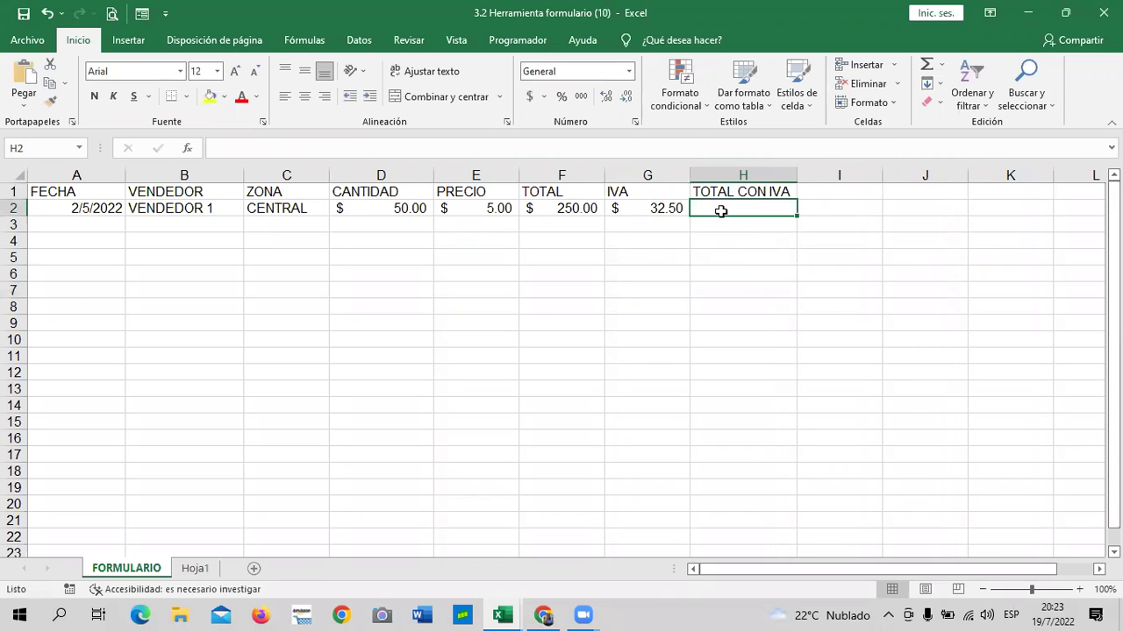
{"action": "type", "text": "="}
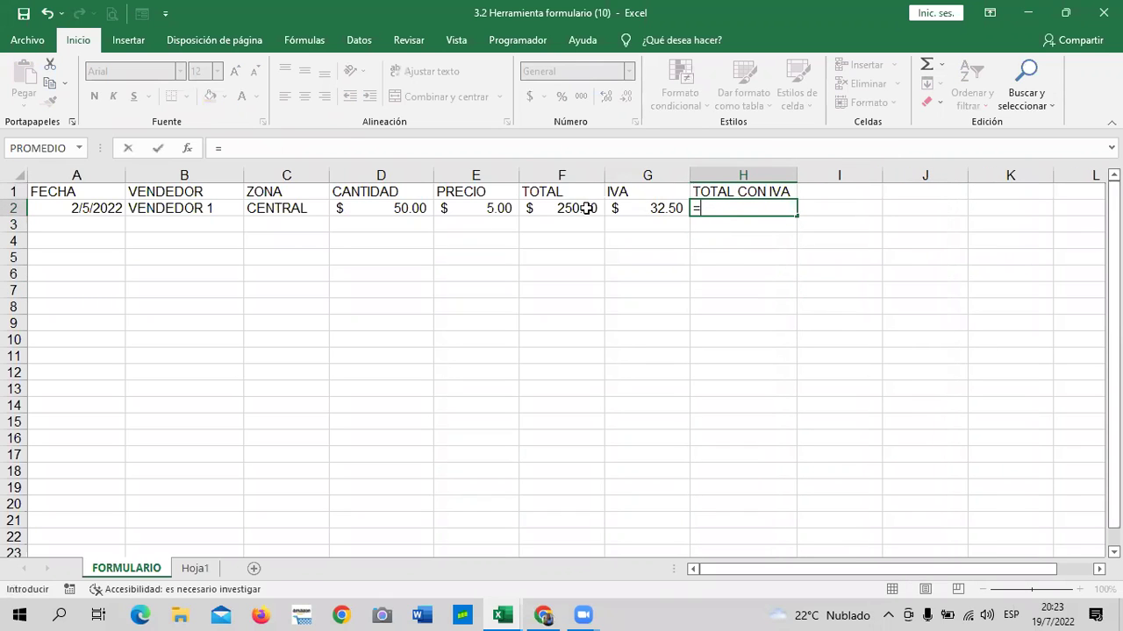
{"action": "left_click", "coordinate": [582, 207]}
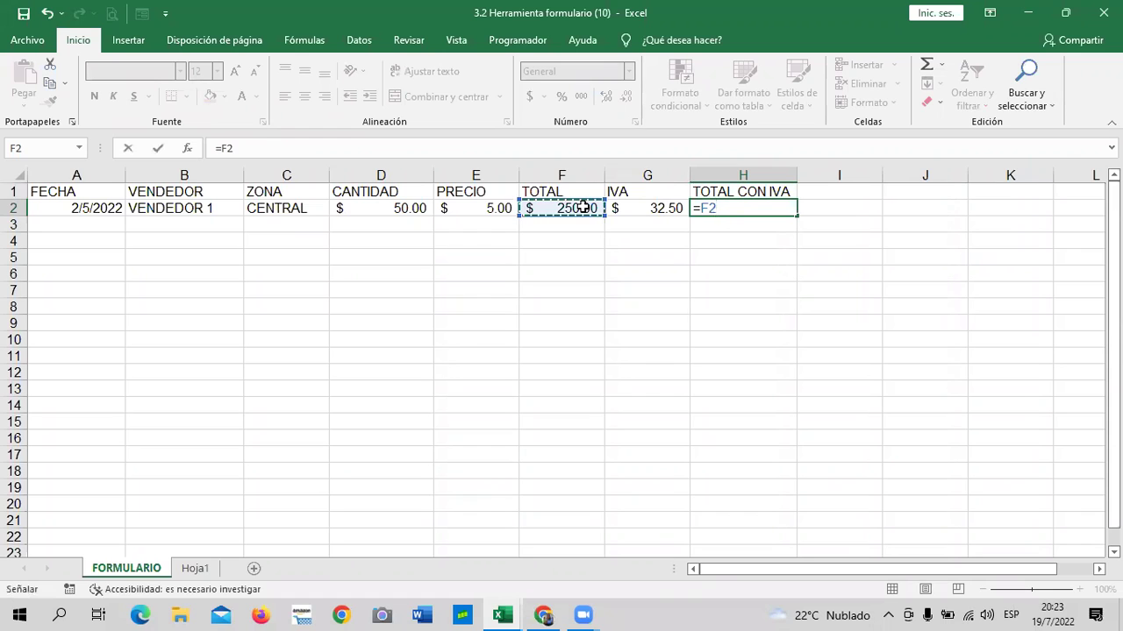
{"action": "type", "text": "+"}
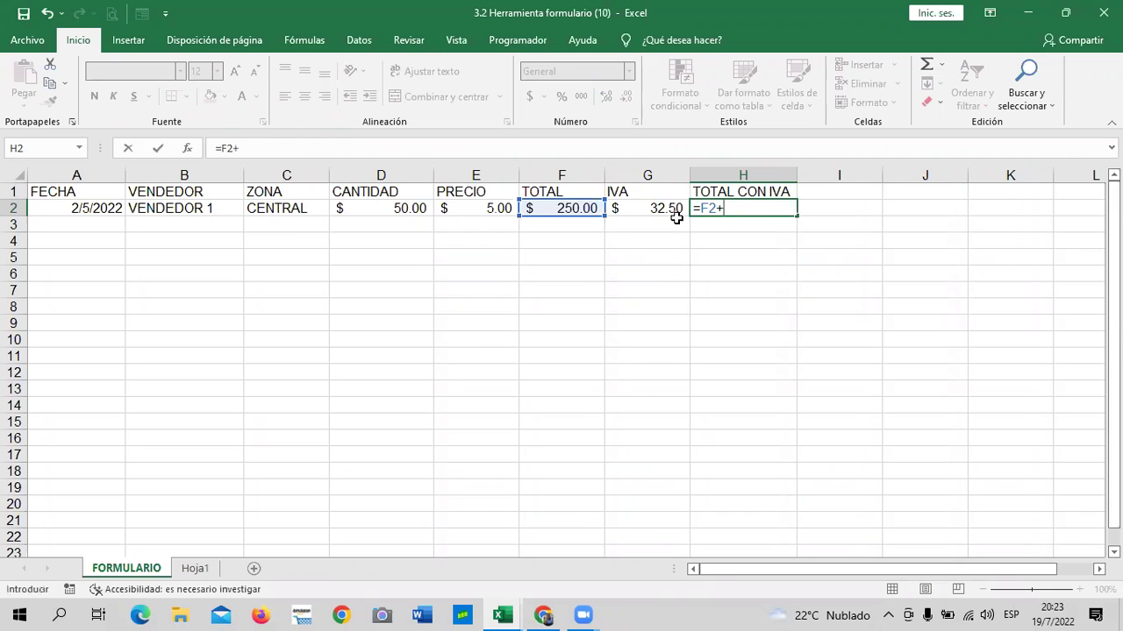
{"action": "left_click", "coordinate": [671, 207]}
{"action": "key", "text": "Return"}
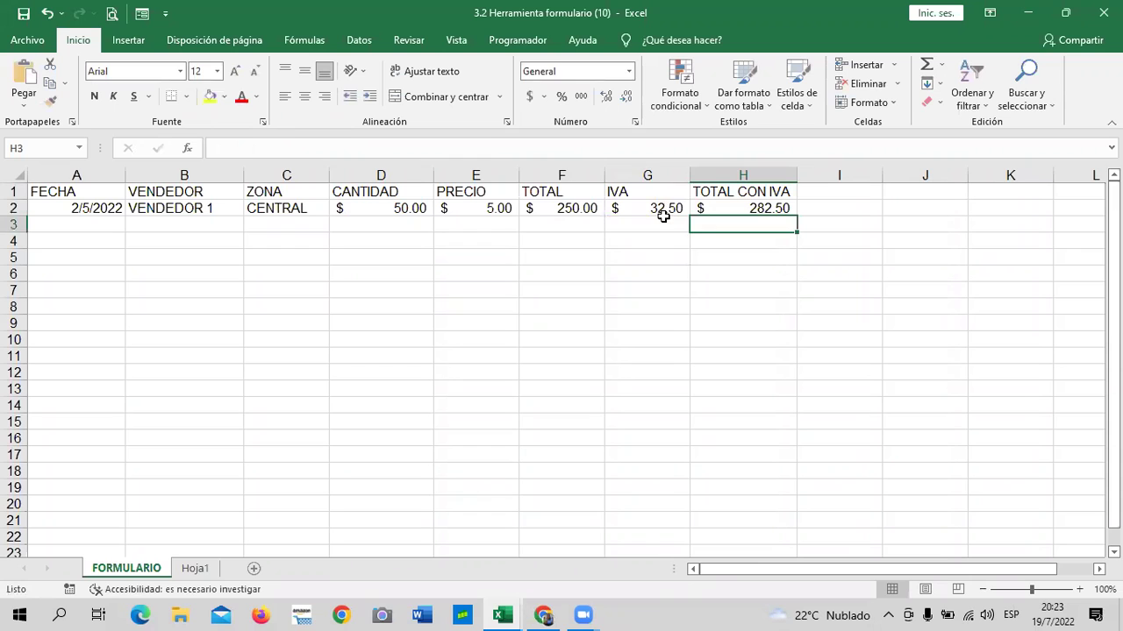
{"action": "left_click", "coordinate": [531, 306]}
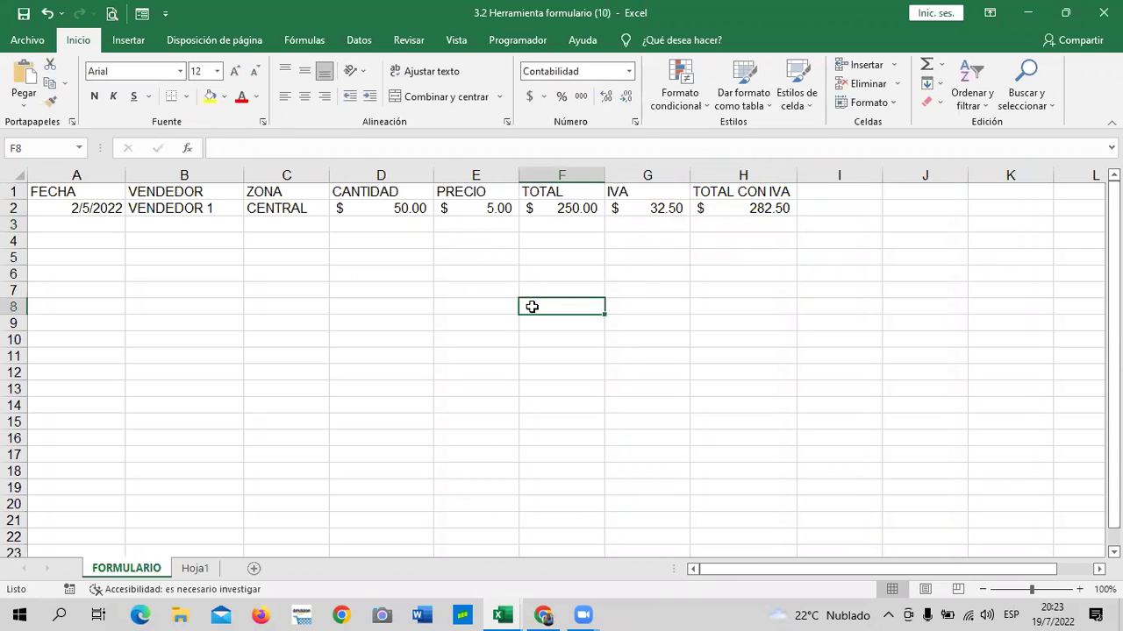
Give header cells A1:H1 all borders, centred text and the 60% - Énfasis5 style
{"action": "left_click_drag", "start_coordinate": [87, 191], "coordinate": [778, 193]}
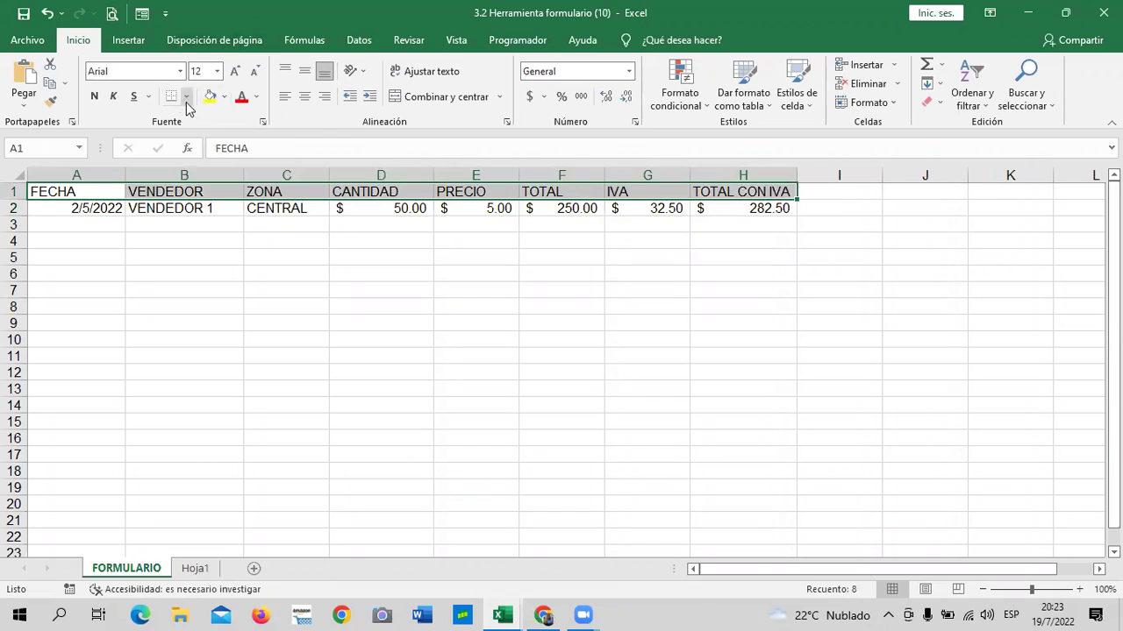
{"action": "left_click", "coordinate": [186, 98]}
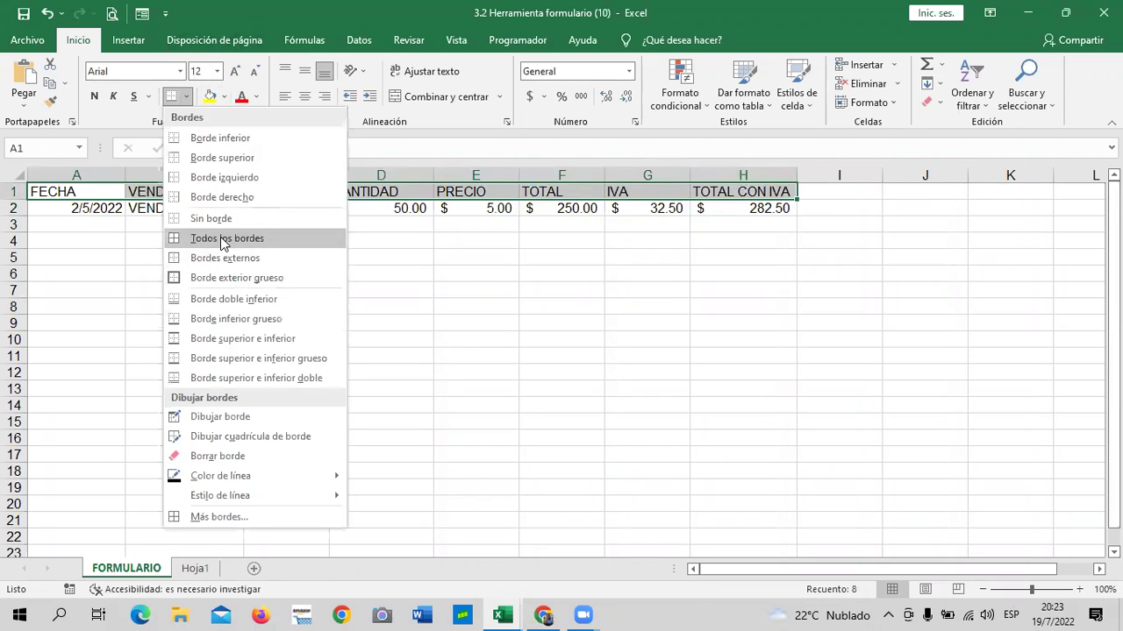
{"action": "left_click", "coordinate": [222, 242]}
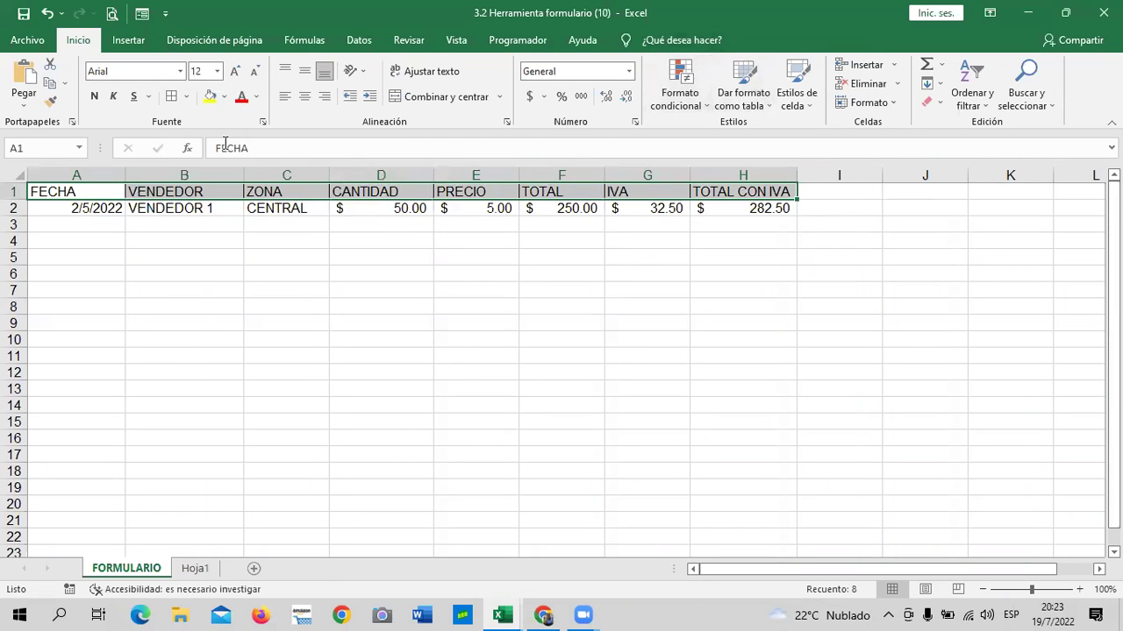
{"action": "left_click", "coordinate": [304, 97]}
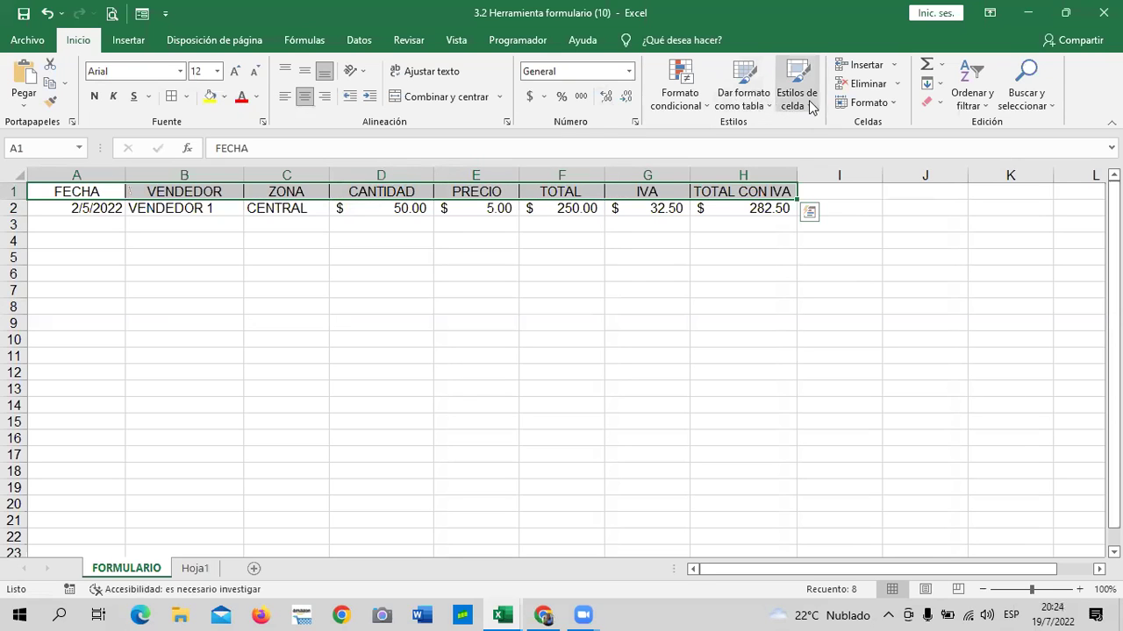
{"action": "left_click", "coordinate": [810, 103]}
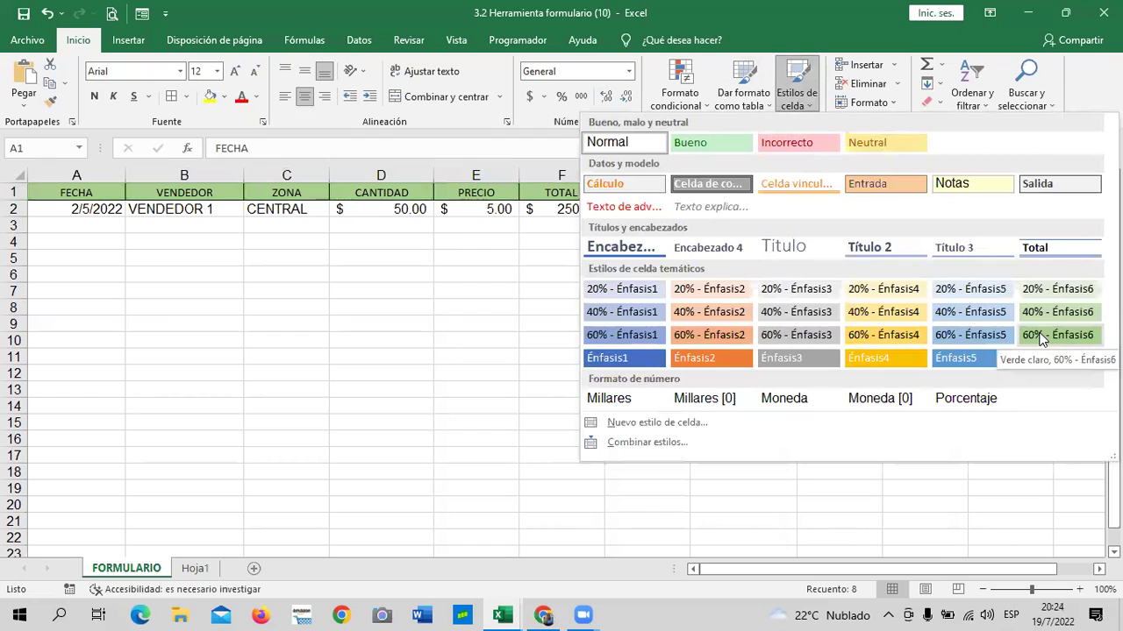
{"action": "left_click", "coordinate": [959, 346]}
{"action": "left_click", "coordinate": [814, 386]}
Enlarge the A1:H1 header font two steps to 14 point
{"action": "left_click", "coordinate": [79, 195]}
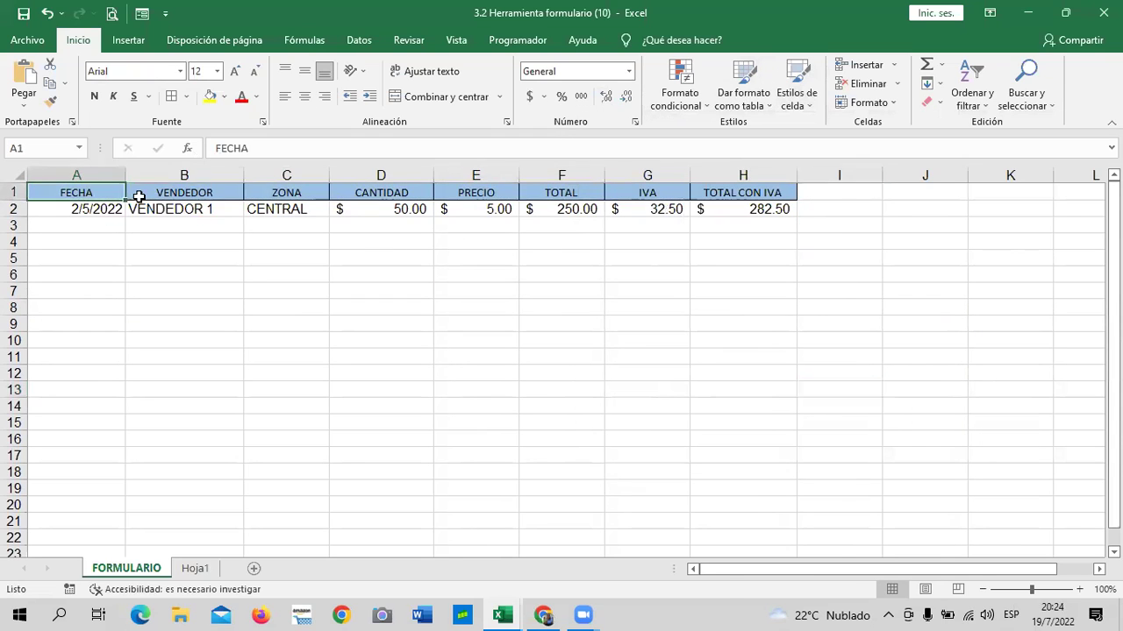
{"action": "left_click_drag", "start_coordinate": [139, 197], "coordinate": [772, 192]}
{"action": "left_click", "coordinate": [235, 73]}
{"action": "left_click", "coordinate": [234, 74]}
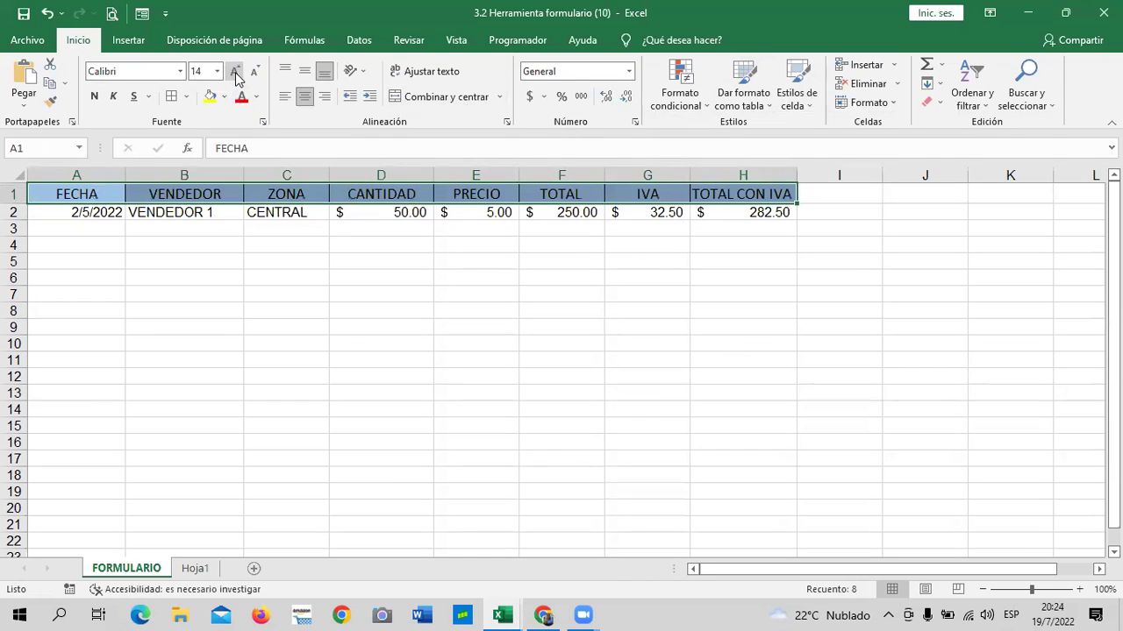
{"action": "left_click", "coordinate": [399, 327]}
{"action": "left_click", "coordinate": [268, 210]}
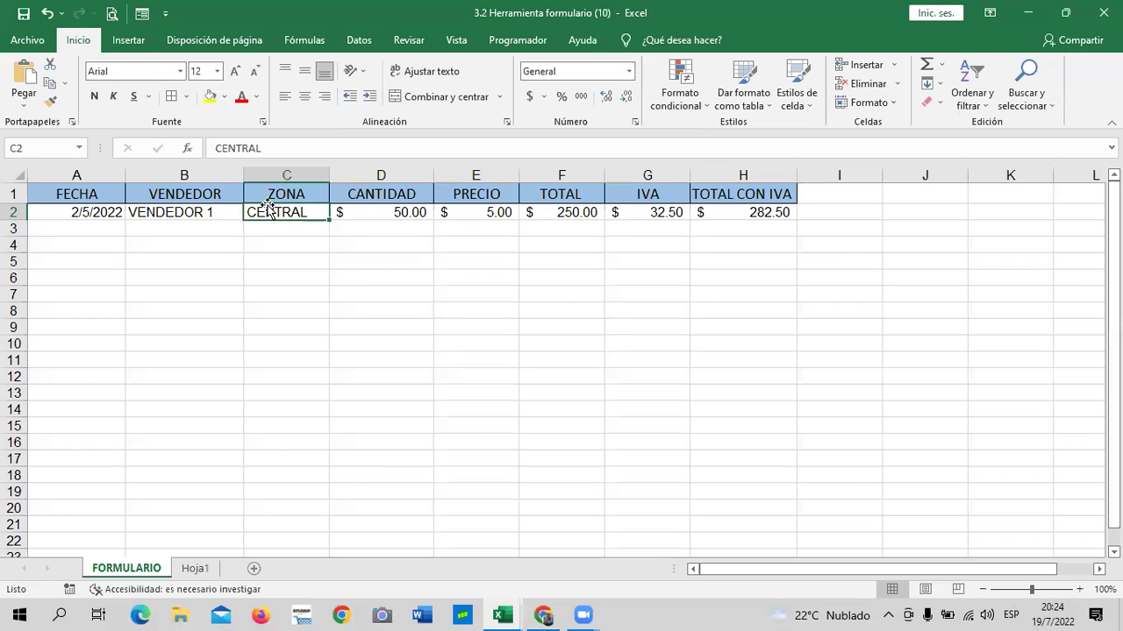
{"action": "left_click", "coordinate": [194, 209]}
{"action": "left_click", "coordinate": [706, 360]}
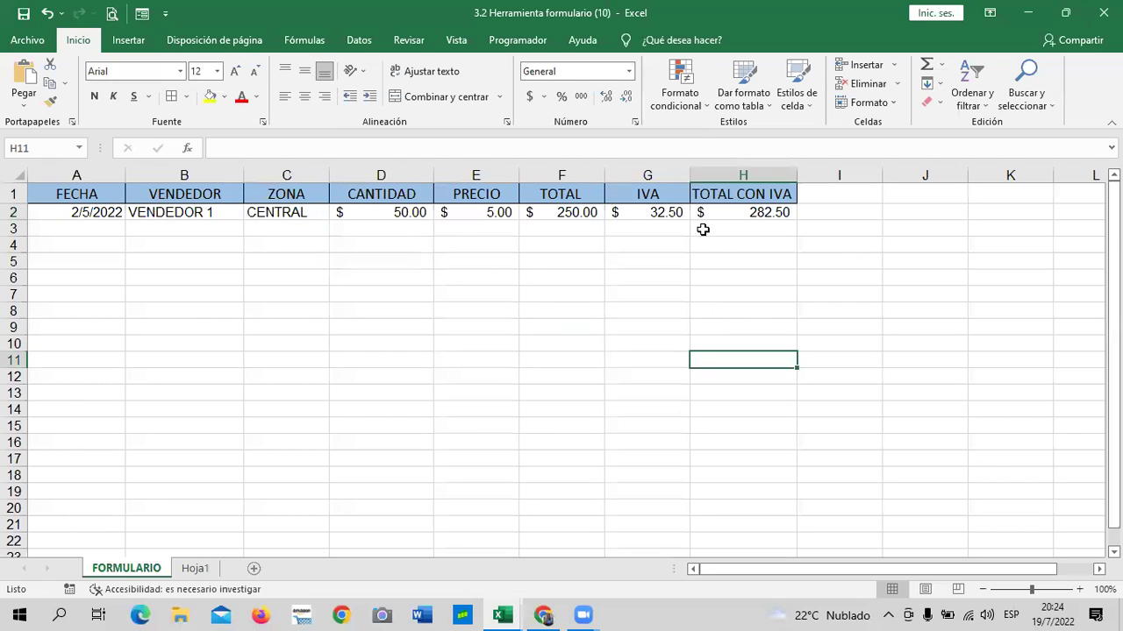
{"action": "left_click", "coordinate": [647, 213]}
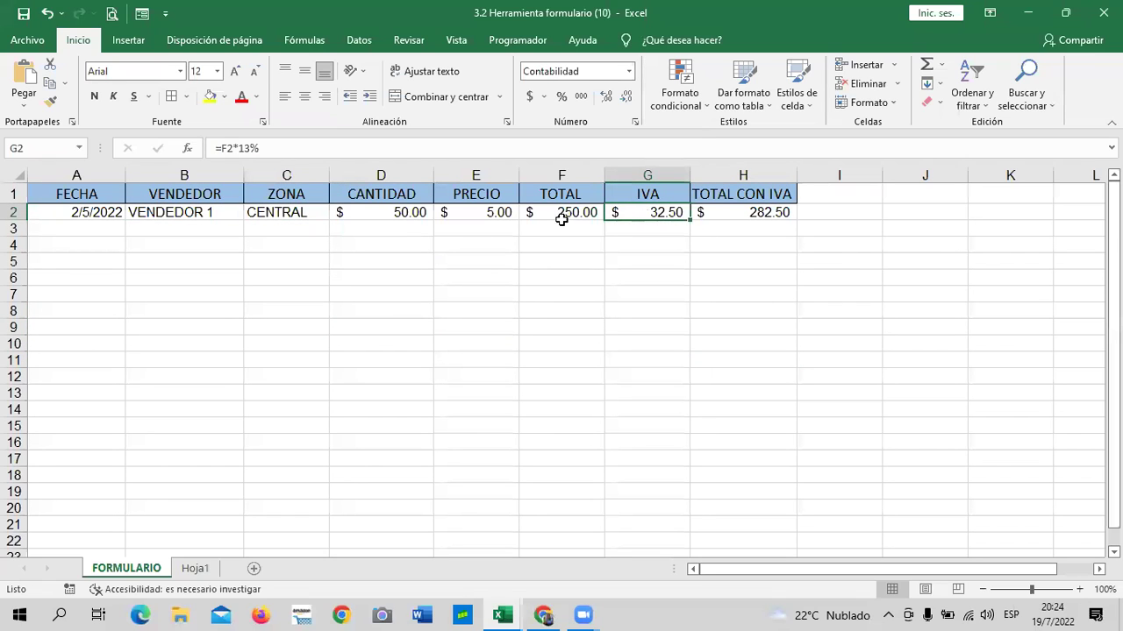
{"action": "left_click", "coordinate": [482, 197]}
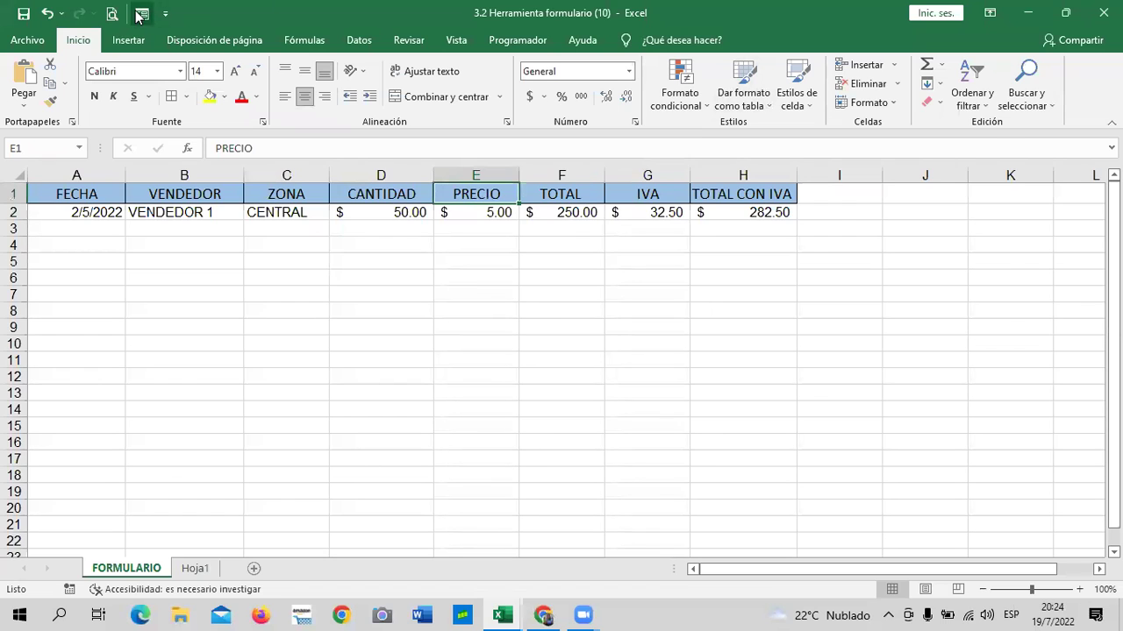
Add a new form record: 25/6/22, VENDEDOR 2, ORIENTE, quantity 35, price 6, saved to row 3
{"action": "left_click", "coordinate": [141, 13]}
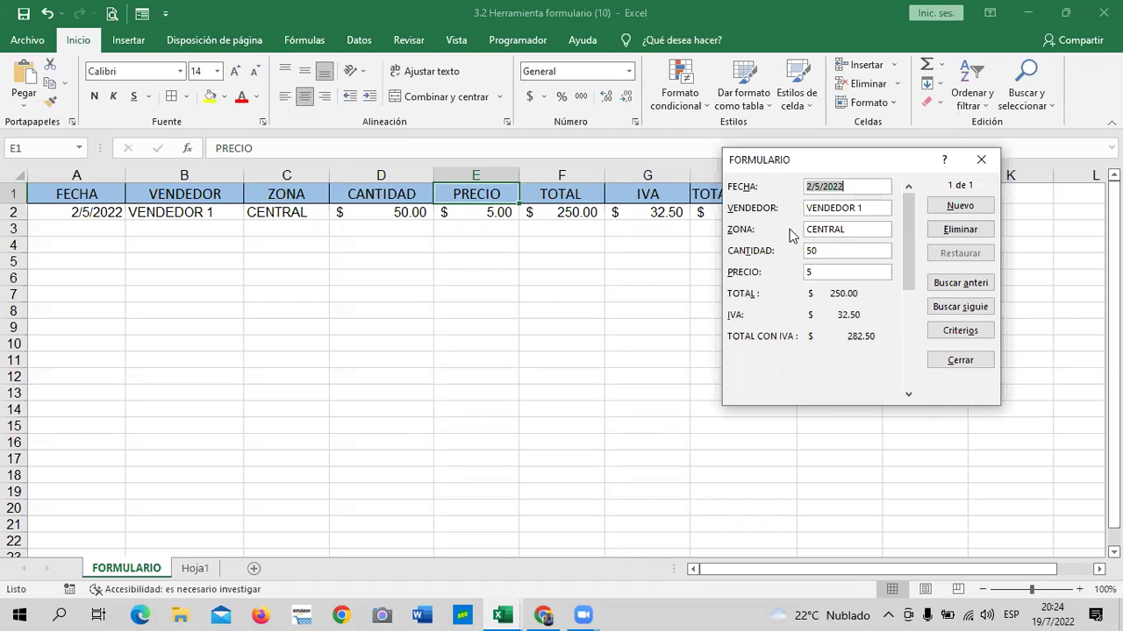
{"action": "left_click", "coordinate": [961, 207]}
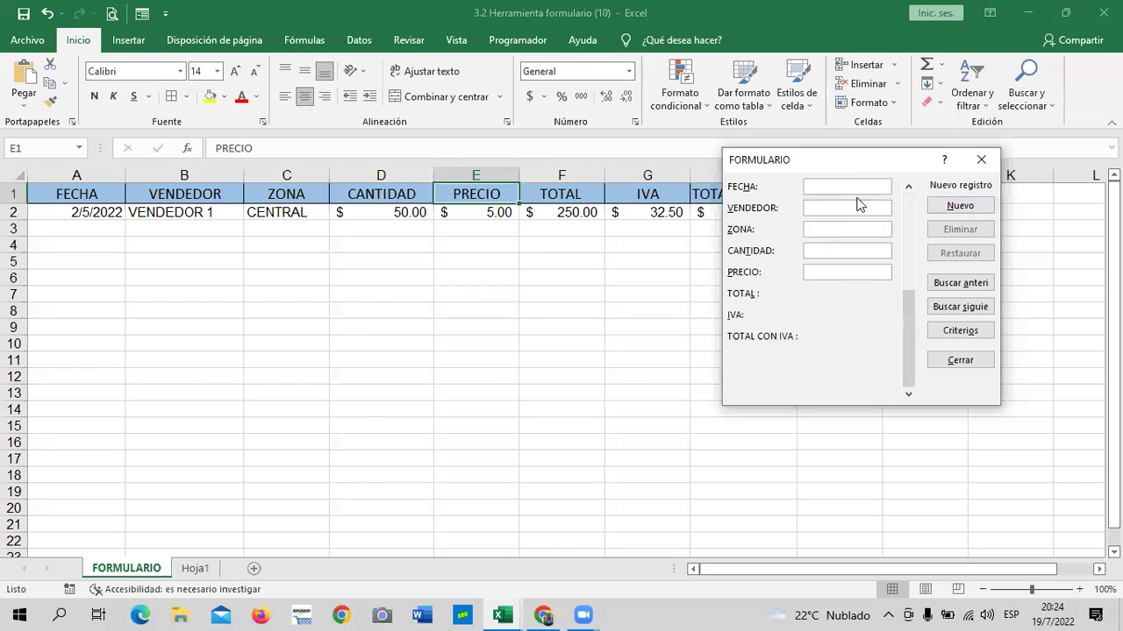
{"action": "type", "text": "25"}
{"action": "type", "text": "/"}
{"action": "type", "text": "6/22"}
{"action": "key", "text": "Tab"}
{"action": "type", "text": "VENDEDOR 2"}
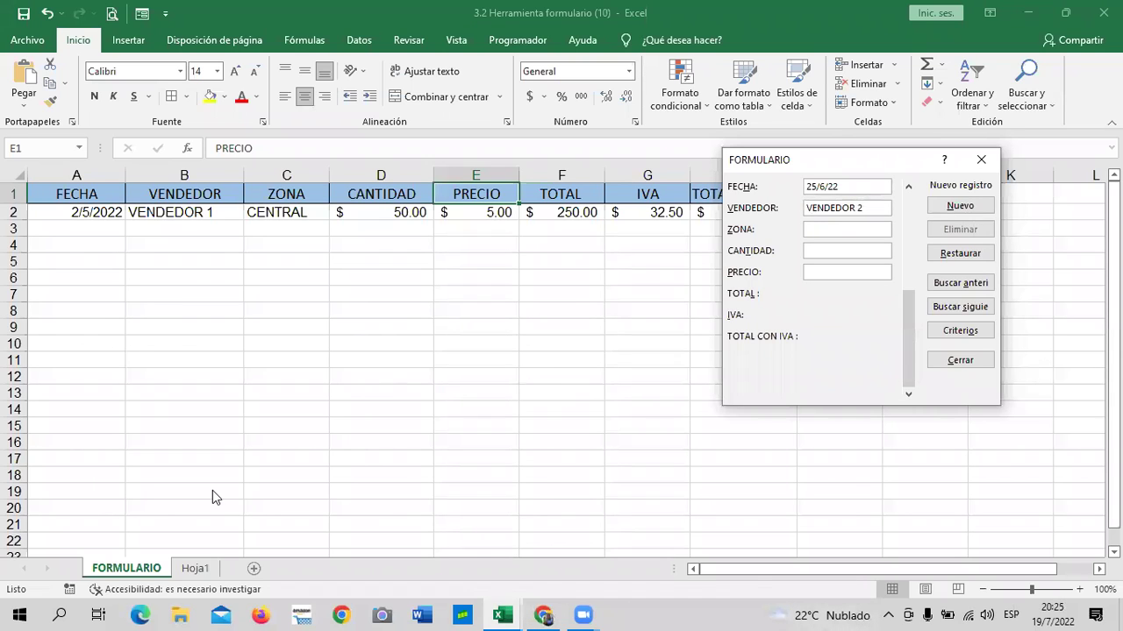
{"action": "key", "text": "Tab"}
{"action": "type", "text": "ORIENTE"}
{"action": "key", "text": "Tab"}
{"action": "type", "text": "35"}
{"action": "type", "text": "6"}
{"action": "key", "text": "Tab"}
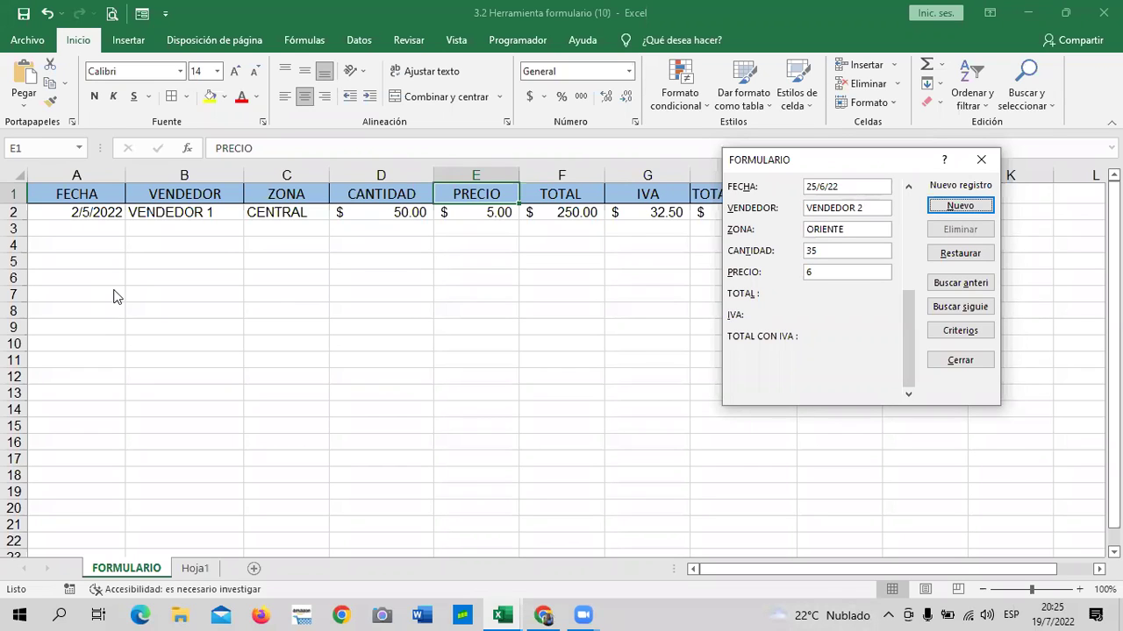
{"action": "key", "text": "Tab"}
{"action": "key", "text": "Tab"}
{"action": "key", "text": "Tab"}
{"action": "key", "text": "Tab"}
{"action": "key", "text": "Tab"}
{"action": "key", "text": "Tab"}
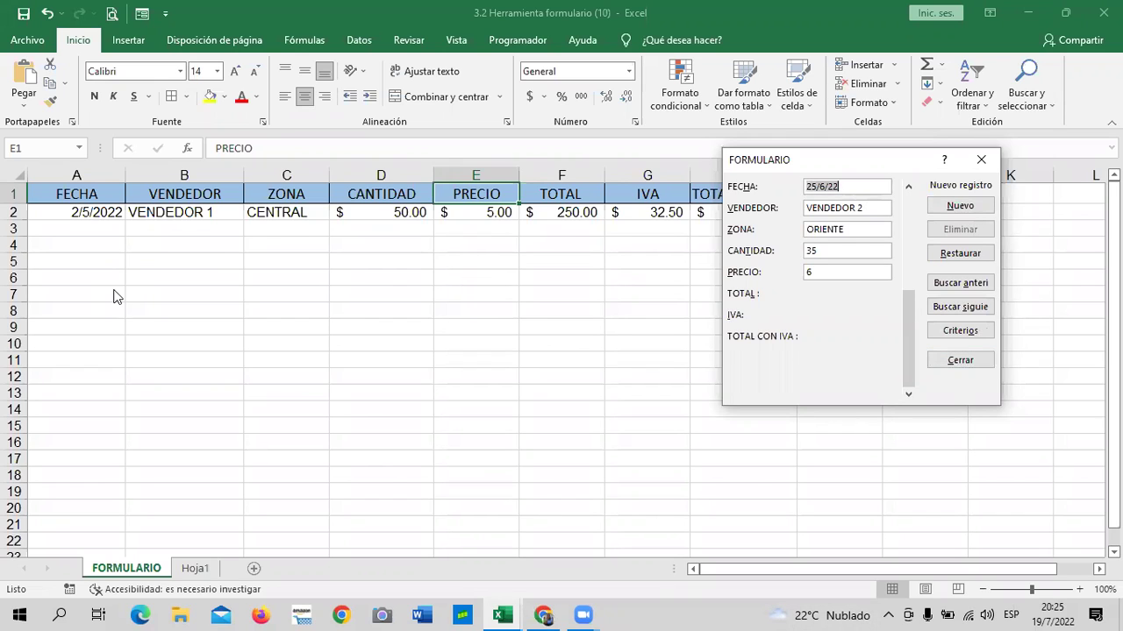
{"action": "key", "text": "Return"}
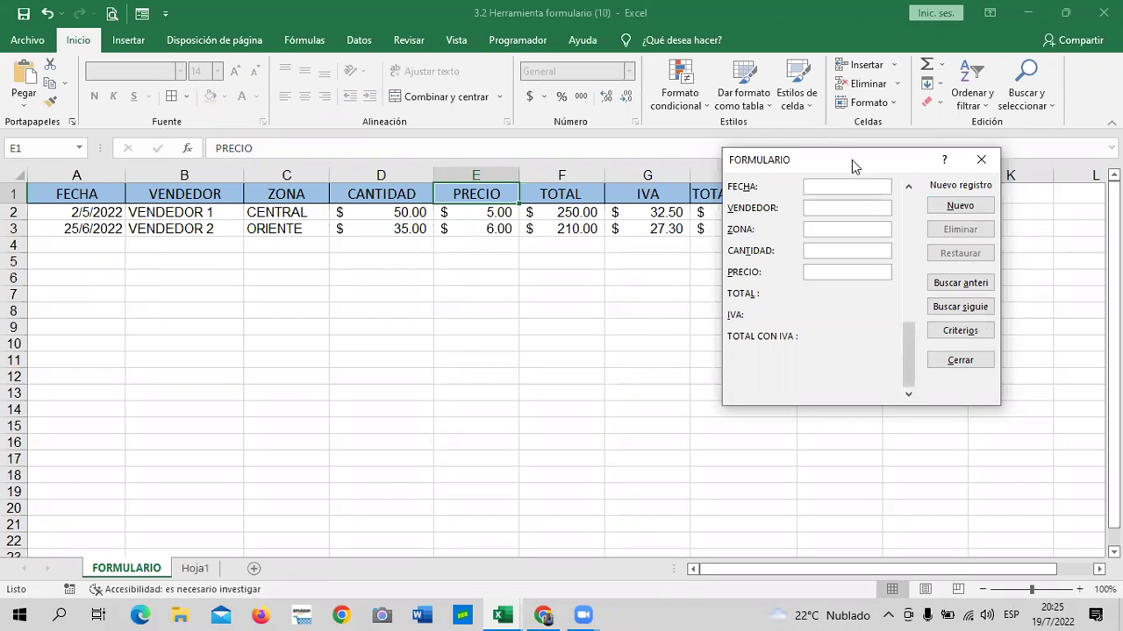
Move the data form aside to check row 3's totals, browse record 1, then type date 30
{"action": "left_click_drag", "start_coordinate": [848, 154], "coordinate": [904, 286]}
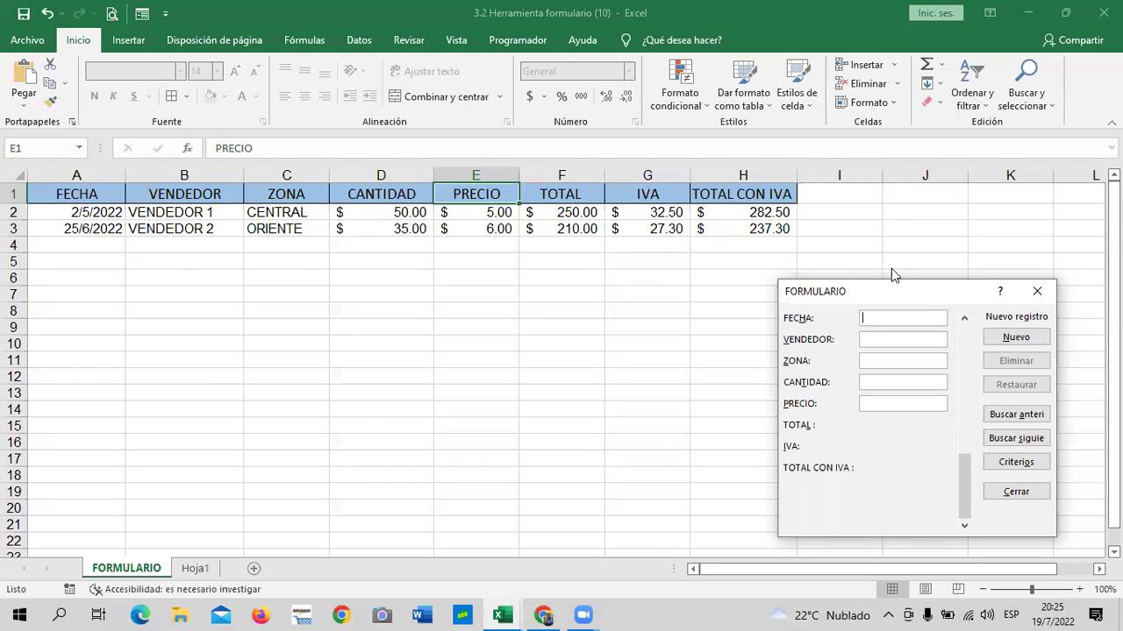
{"action": "left_click_drag", "start_coordinate": [888, 292], "coordinate": [839, 176]}
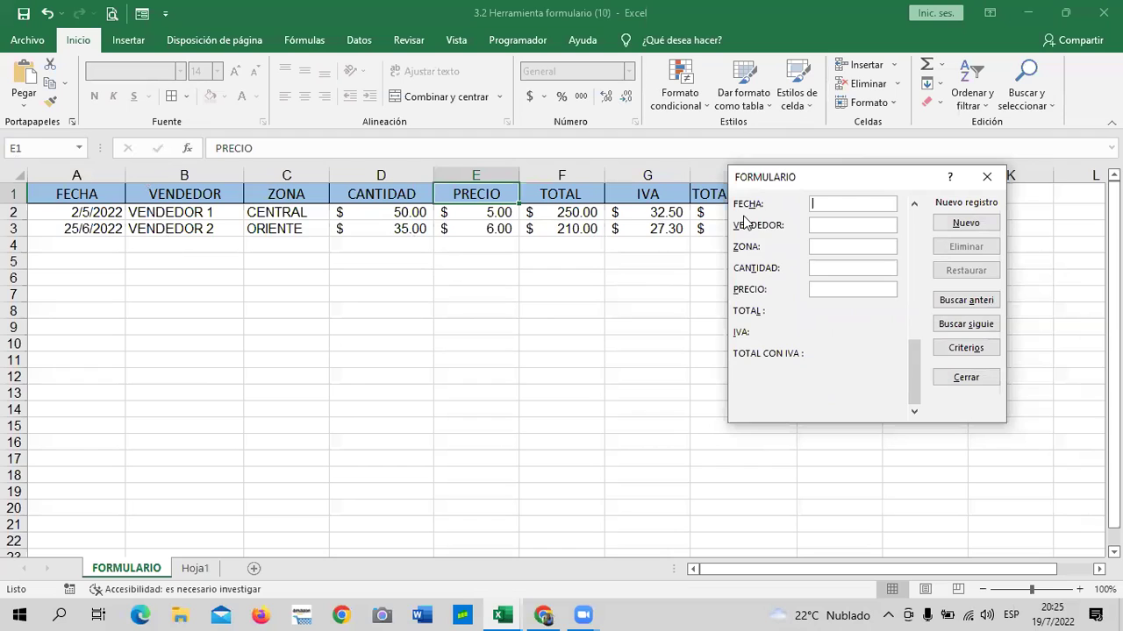
{"action": "mouse_move", "coordinate": [919, 370]}
{"action": "left_mouse_down"}
{"action": "mouse_move", "coordinate": [914, 233]}
{"action": "mouse_move", "coordinate": [904, 395]}
{"action": "mouse_move", "coordinate": [893, 224]}
{"action": "left_mouse_up"}
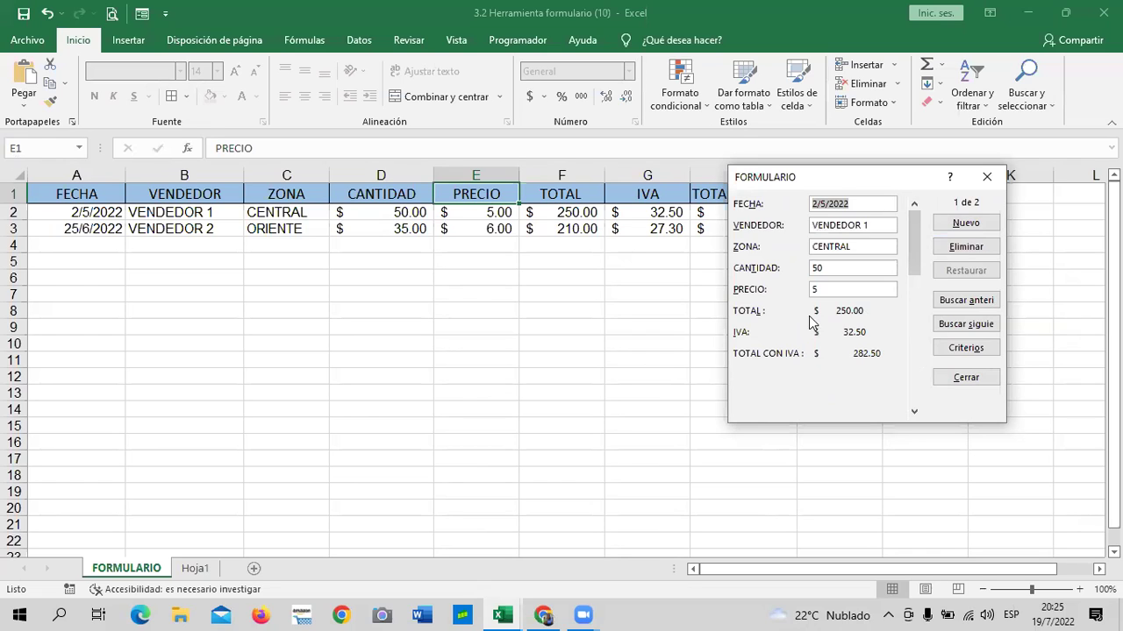
{"action": "left_click_drag", "start_coordinate": [913, 231], "coordinate": [928, 385]}
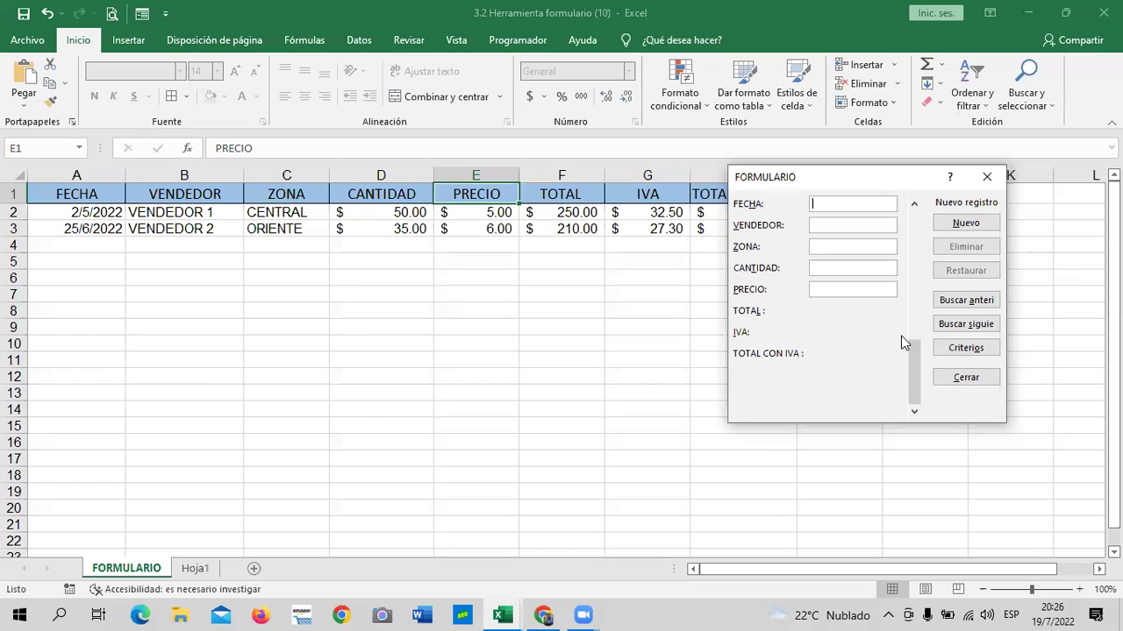
{"action": "mouse_move", "coordinate": [918, 356]}
{"action": "left_mouse_down"}
{"action": "mouse_move", "coordinate": [916, 239]}
{"action": "mouse_move", "coordinate": [929, 367]}
{"action": "left_mouse_up"}
{"action": "type", "text": "30/6/22"}
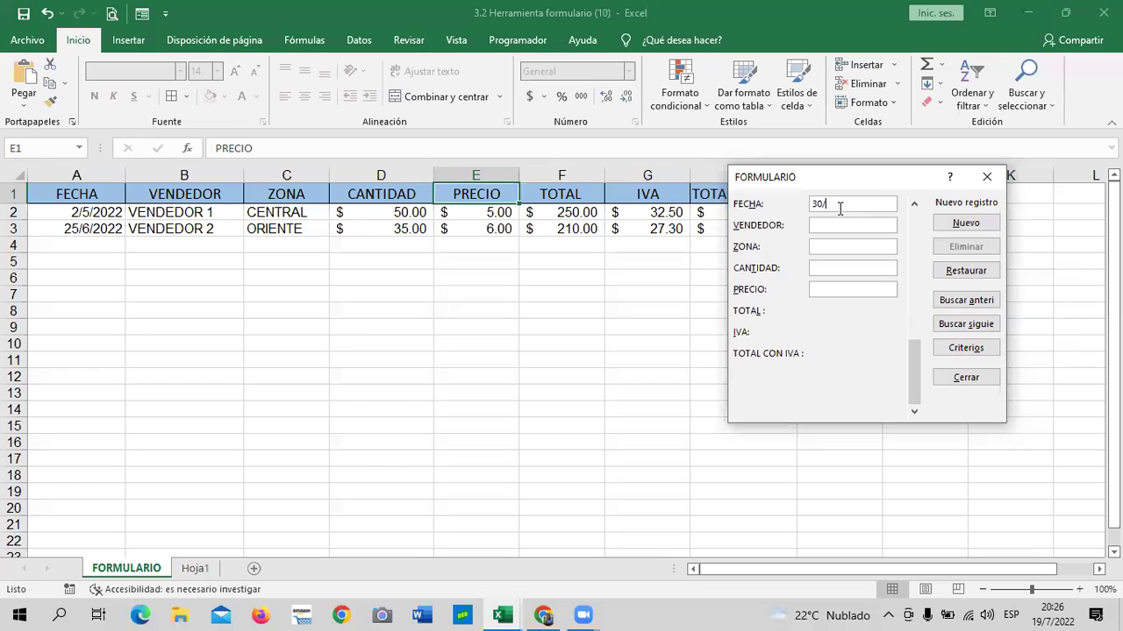
Enter the date 6/20 in the data form and save it as record 3 in row 4
{"action": "type", "text": "6/"}
{"action": "type", "text": "20"}
{"action": "key", "text": "Tab"}
{"action": "key", "text": "Return"}
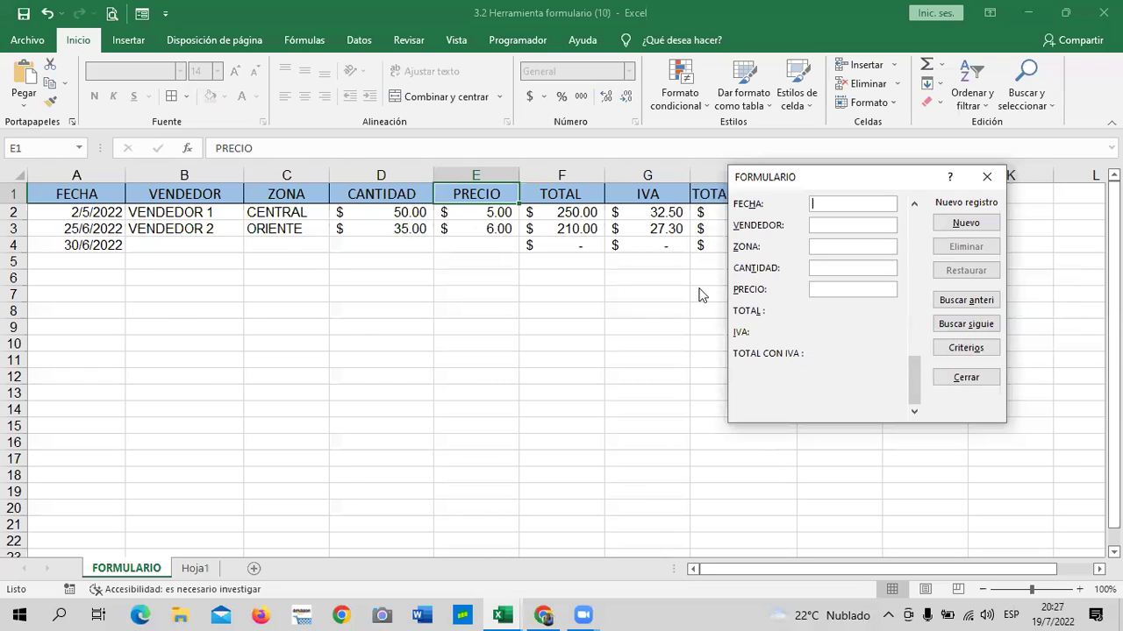
{"action": "left_click_drag", "start_coordinate": [917, 371], "coordinate": [923, 337]}
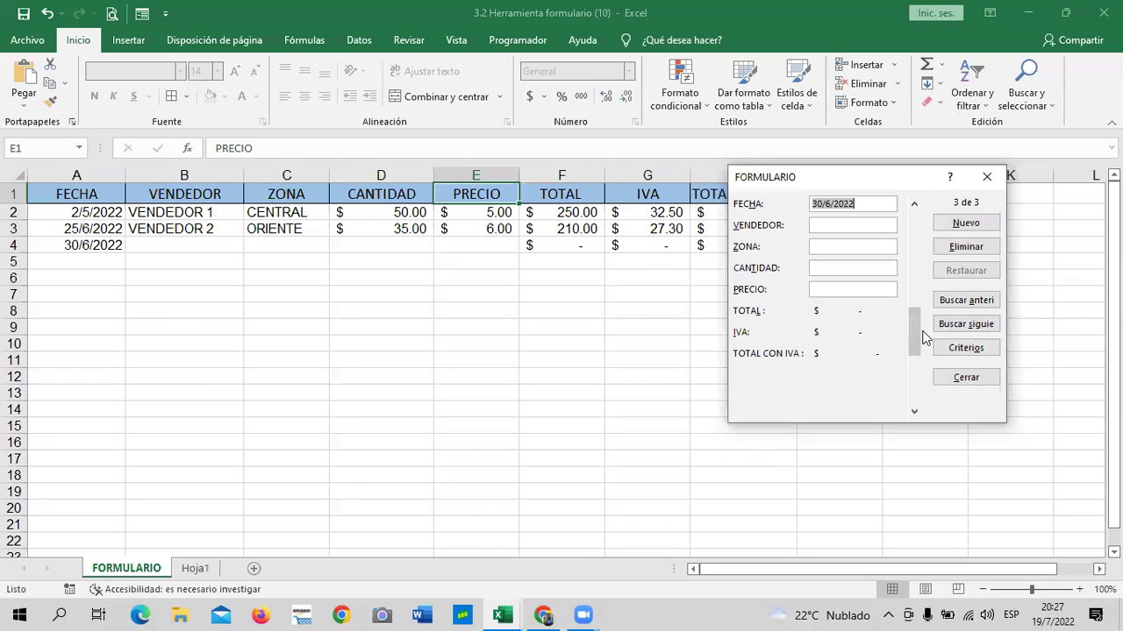
Fill in VENDEDOR 3, zone OCCIDENTE, quantity 100 and price 7, and save the record
{"action": "left_click", "coordinate": [863, 224]}
{"action": "key", "text": "Tab"}
{"action": "key", "text": "Tab"}
{"action": "key", "text": "Tab"}
{"action": "key", "text": "Tab"}
{"action": "key", "text": "Tab"}
{"action": "key", "text": "Tab"}
{"action": "key", "text": "Tab"}
{"action": "key", "text": "Tab"}
{"action": "key", "text": "Tab"}
{"action": "key", "text": "Tab"}
{"action": "type", "text": "VENDEDOR 3"}
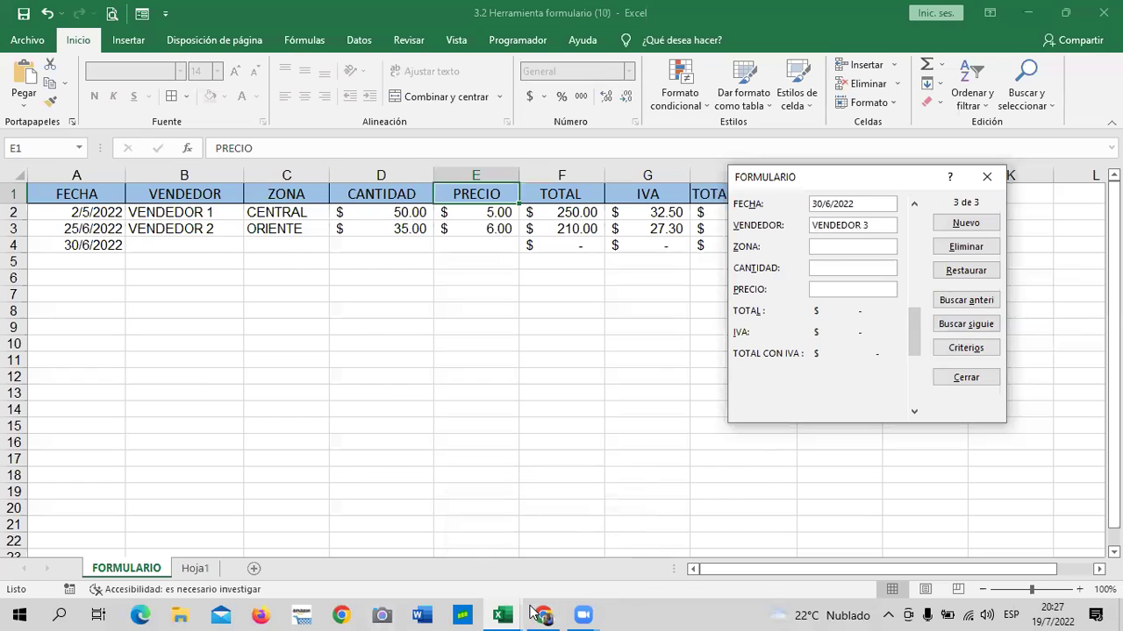
{"action": "key", "text": "Tab"}
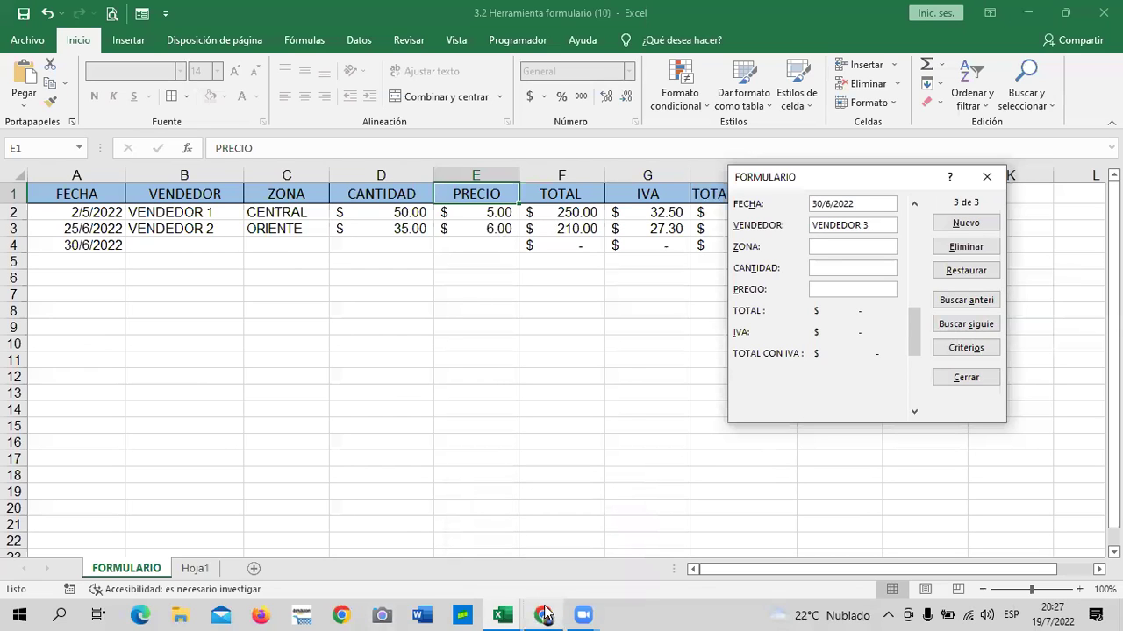
{"action": "mouse_move", "coordinate": [545, 614]}
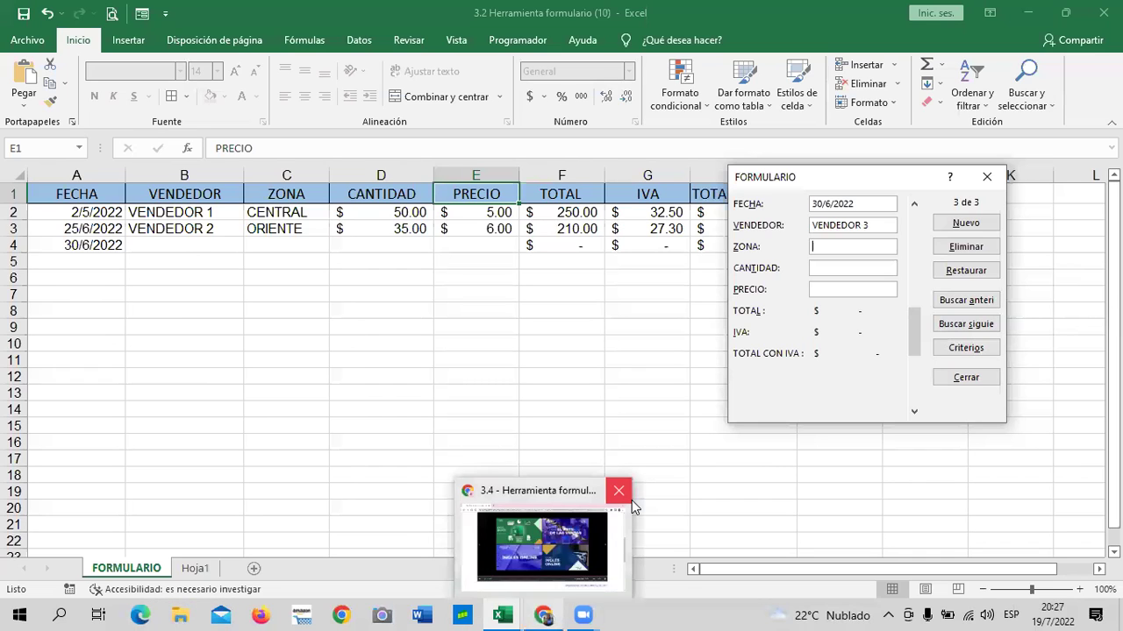
{"action": "type", "text": "OCCIDENTE"}
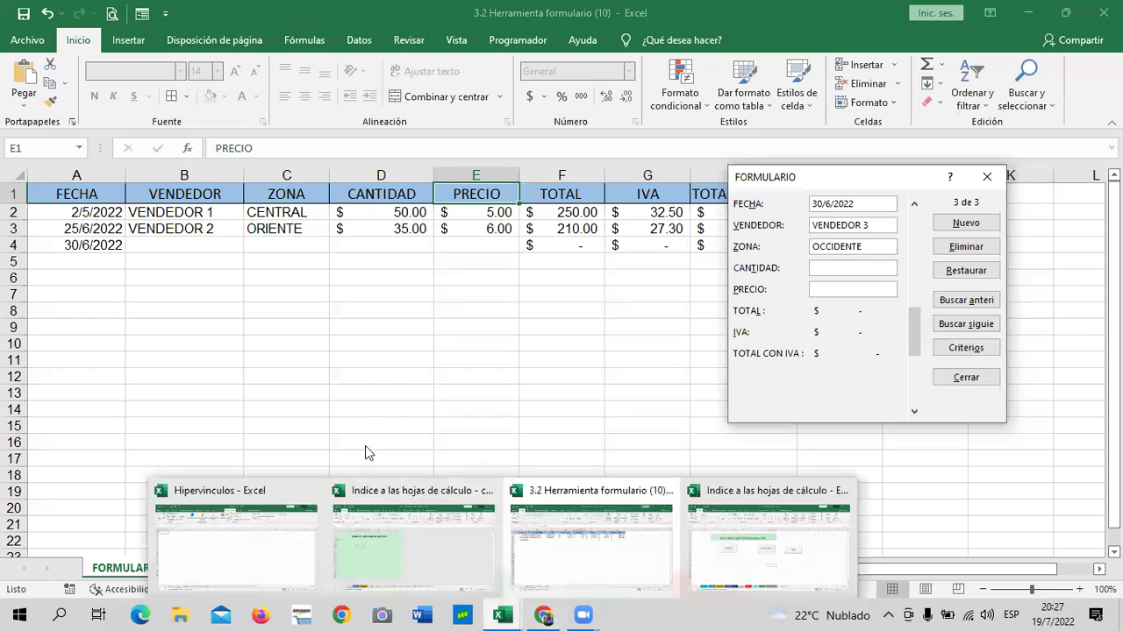
{"action": "key", "text": "Tab"}
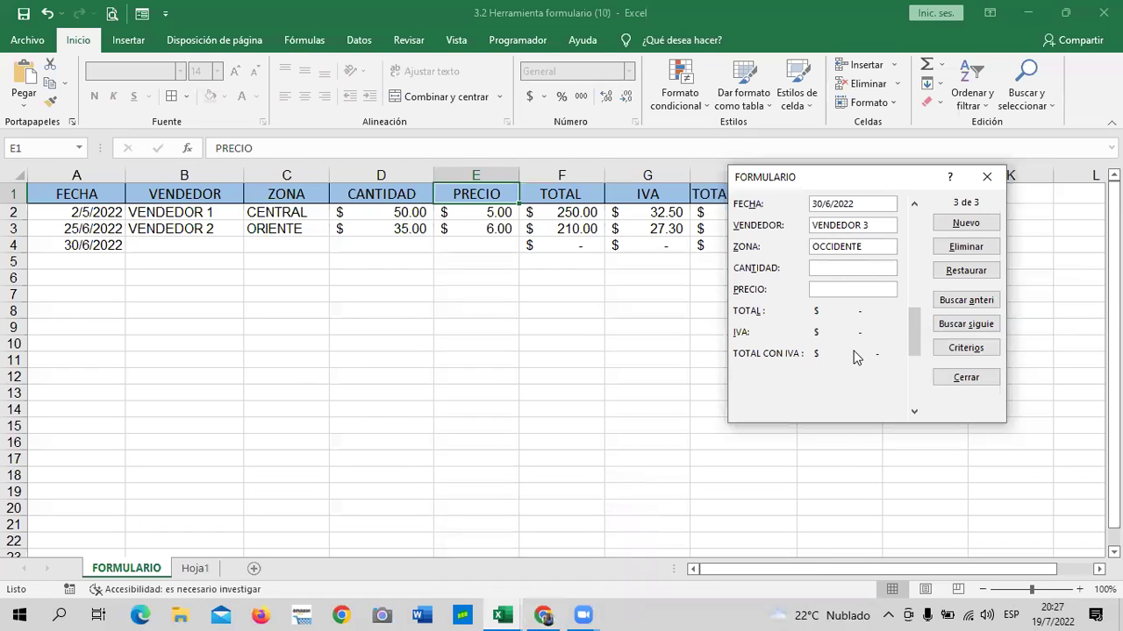
{"action": "type", "text": "100"}
{"action": "type", "text": "7"}
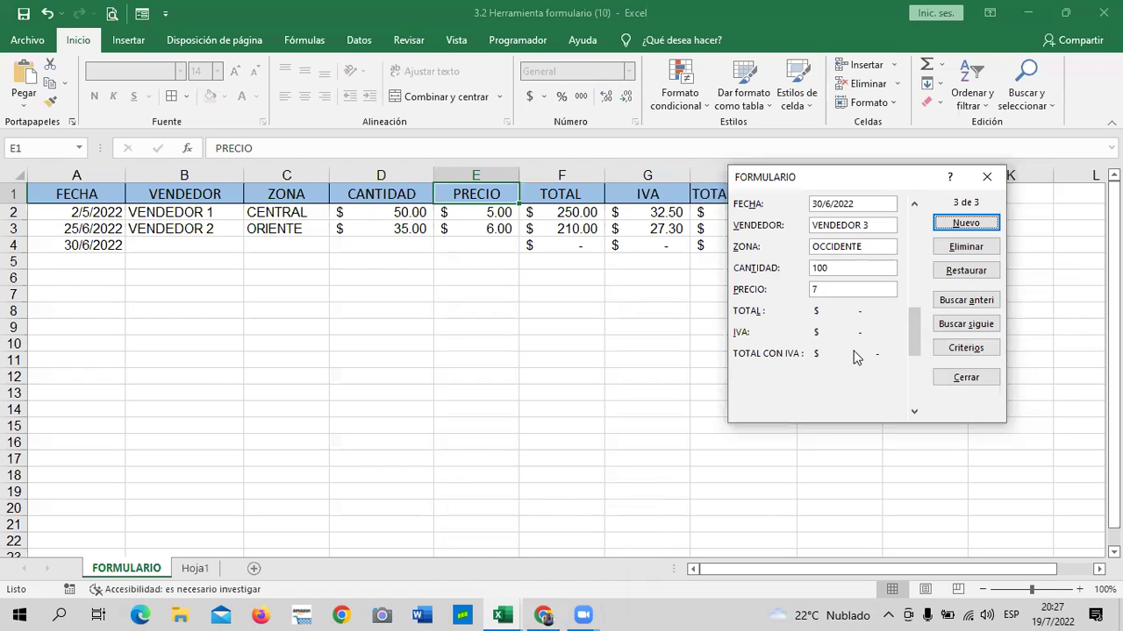
{"action": "key", "text": "Return"}
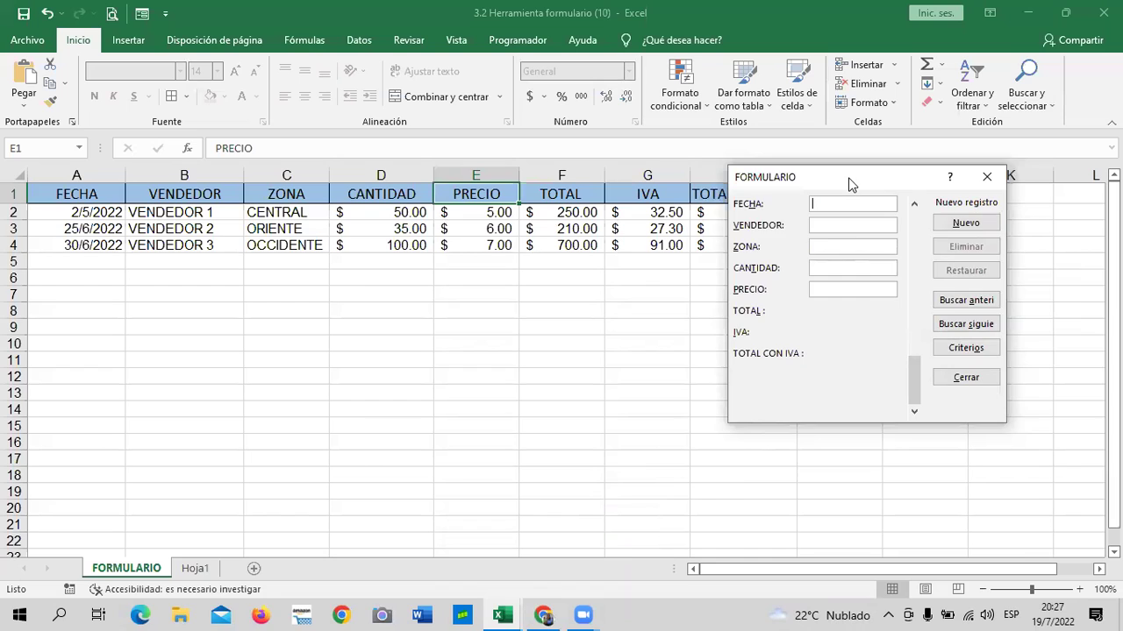
{"action": "left_click_drag", "start_coordinate": [849, 184], "coordinate": [865, 307]}
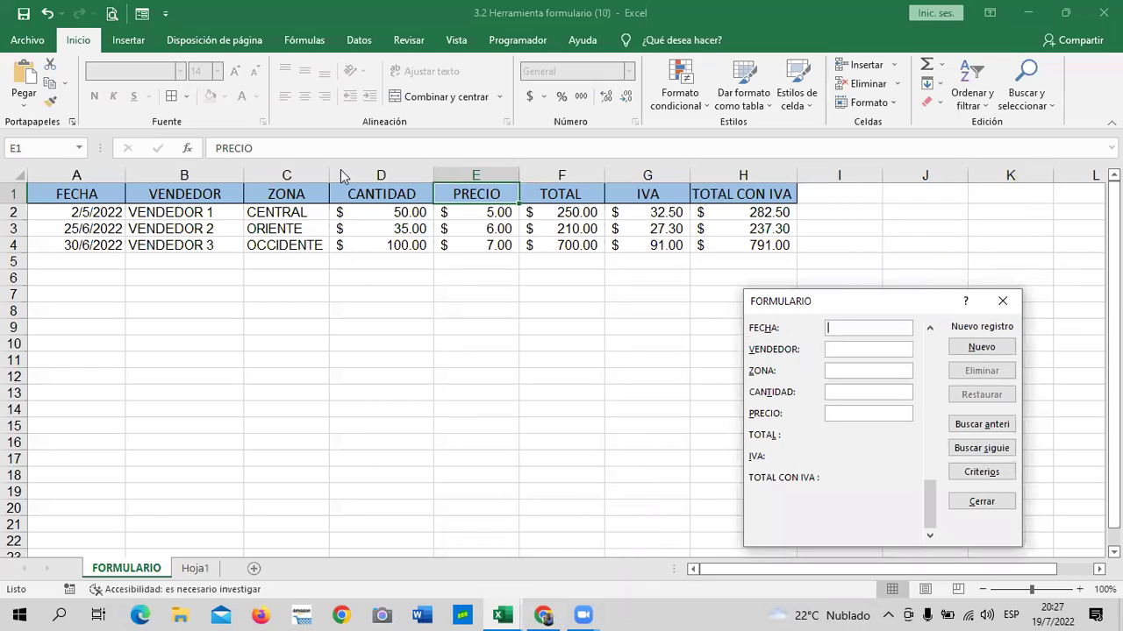
Browse the records back to VENDEDOR 1 and forward to record 3, then switch to Criterios
{"action": "left_click_drag", "start_coordinate": [852, 301], "coordinate": [860, 180]}
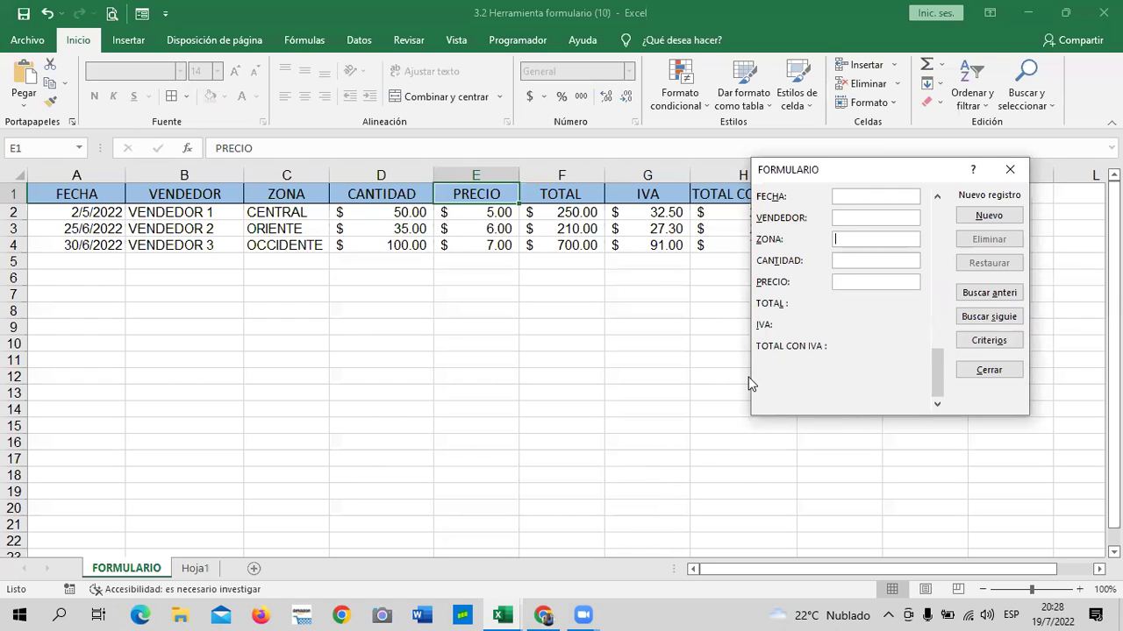
{"action": "key", "text": "Tab"}
{"action": "key", "text": "Tab"}
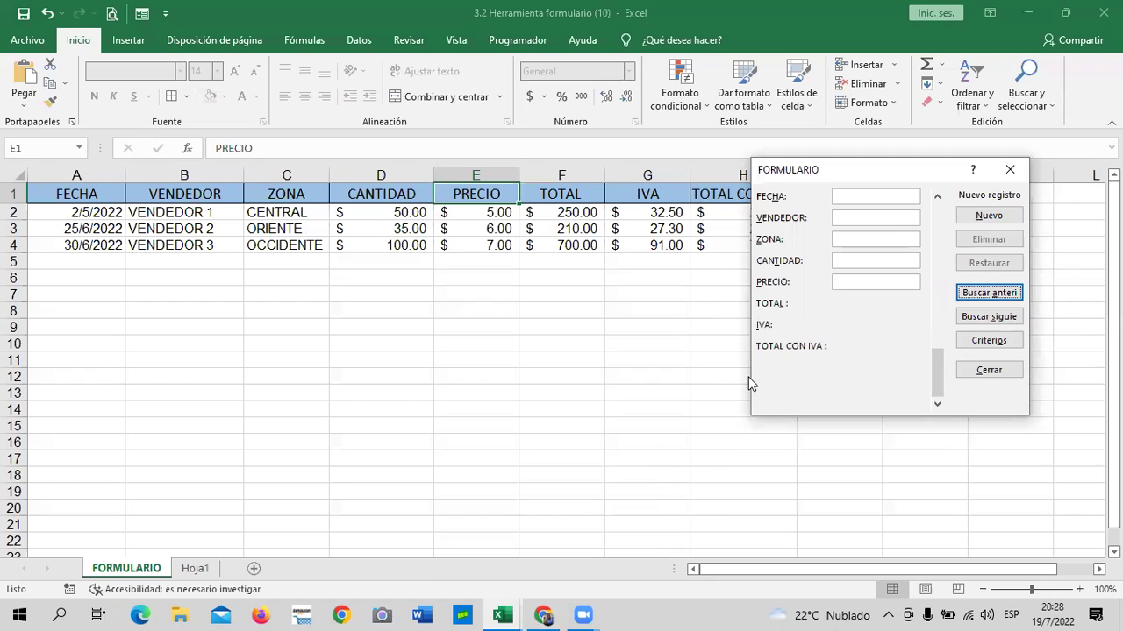
{"action": "key", "text": "Tab"}
{"action": "key", "text": "Tab"}
{"action": "key", "text": "Tab"}
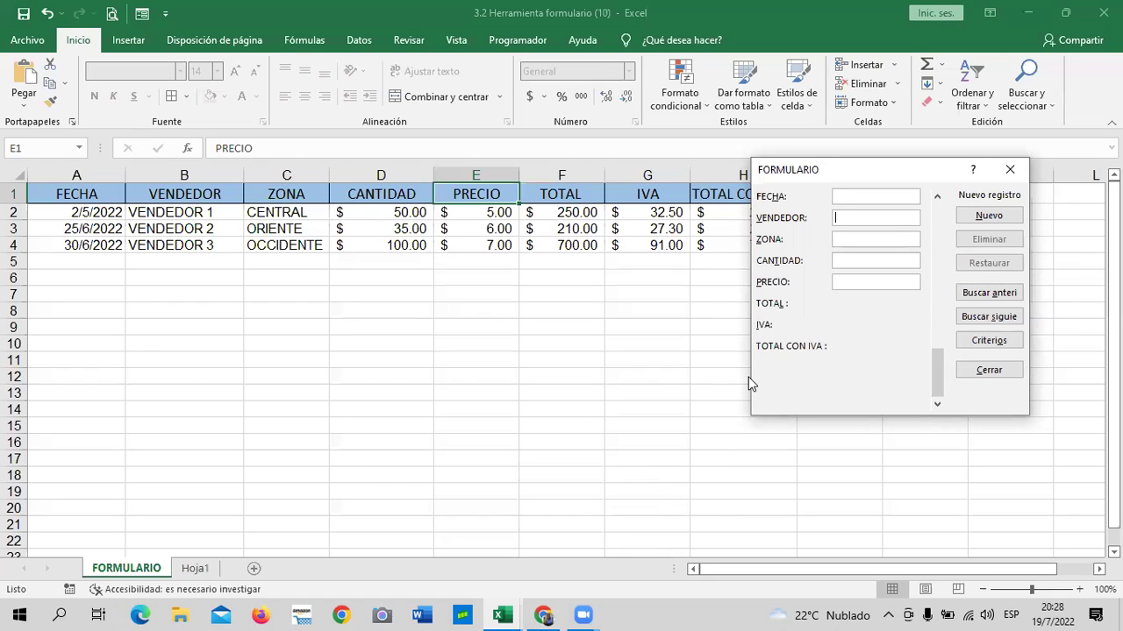
{"action": "left_click", "coordinate": [961, 292]}
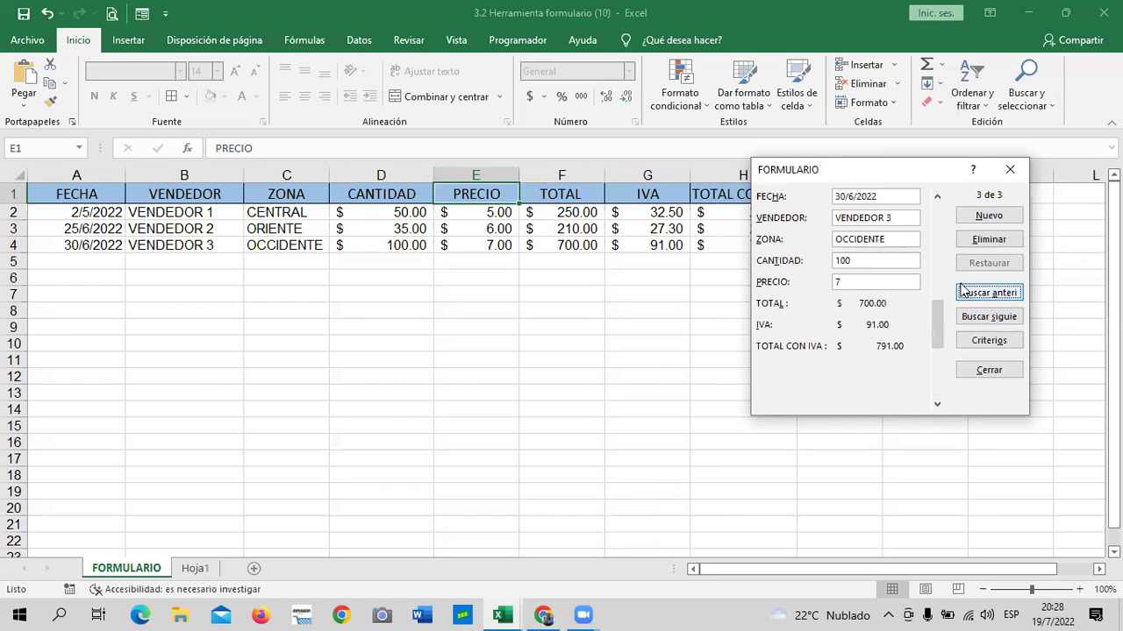
{"action": "left_click", "coordinate": [963, 293]}
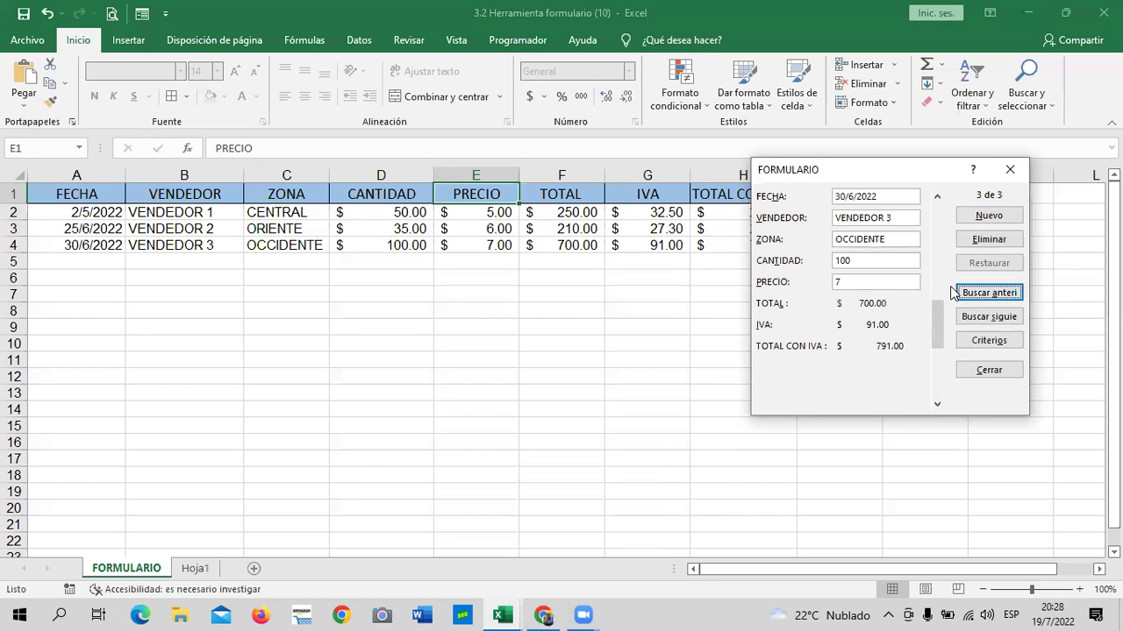
{"action": "left_click", "coordinate": [967, 293]}
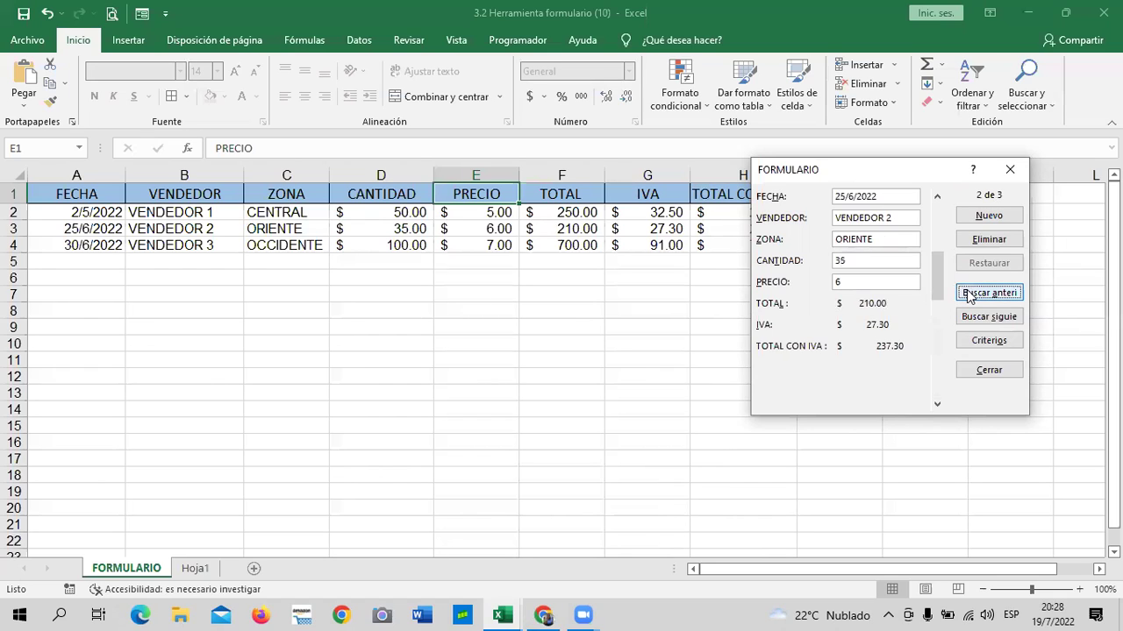
{"action": "left_click", "coordinate": [968, 292]}
{"action": "left_click", "coordinate": [968, 293]}
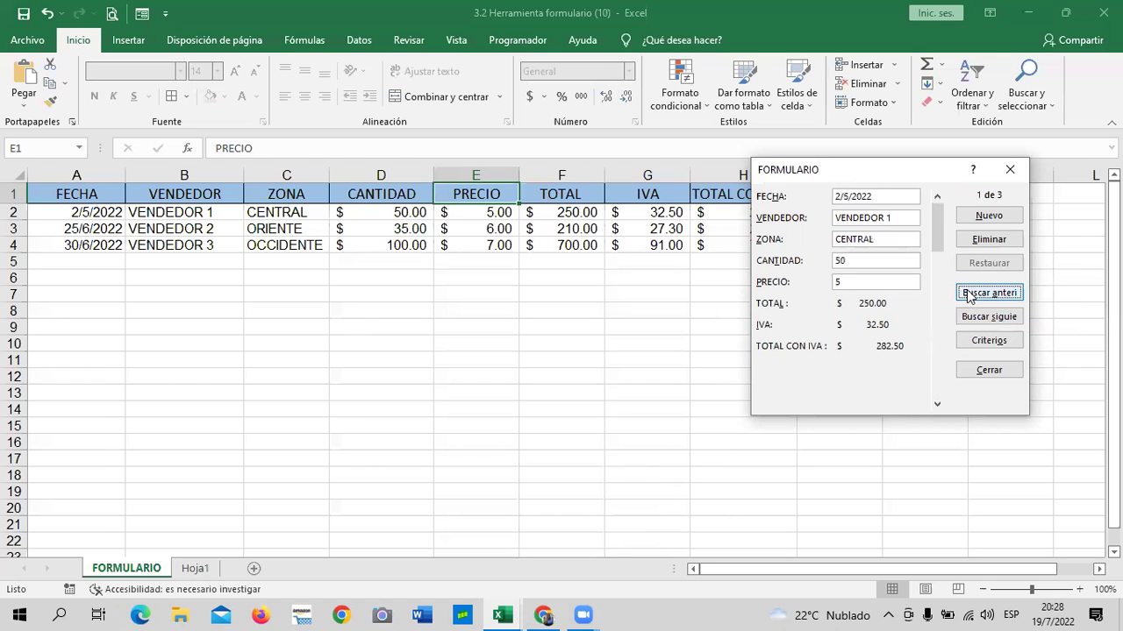
{"action": "left_click", "coordinate": [999, 317]}
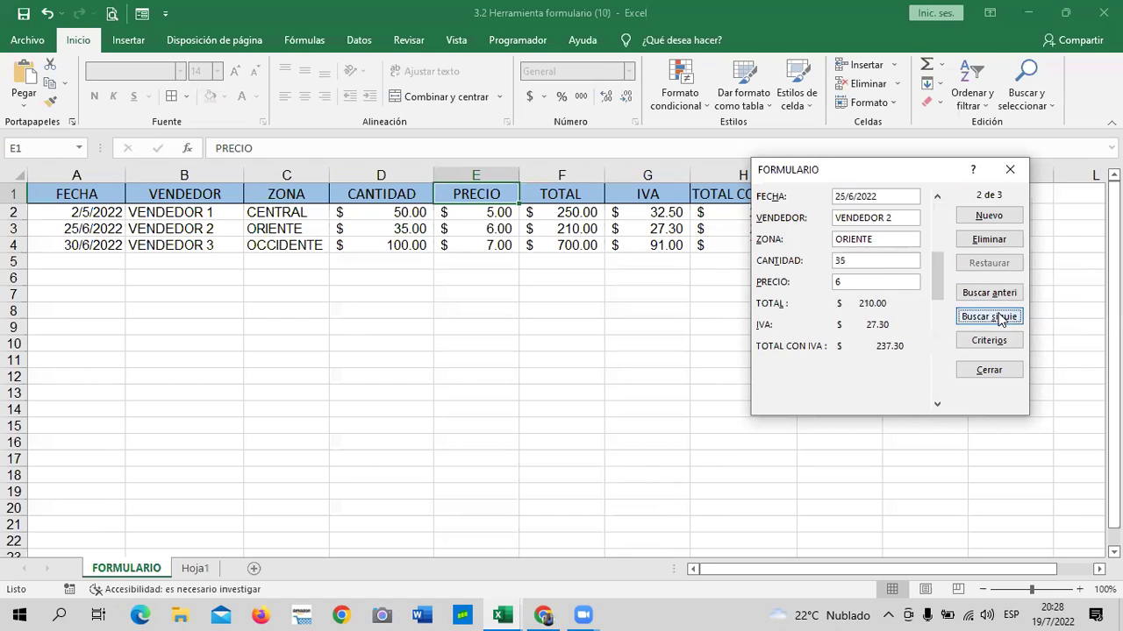
{"action": "left_click", "coordinate": [998, 318]}
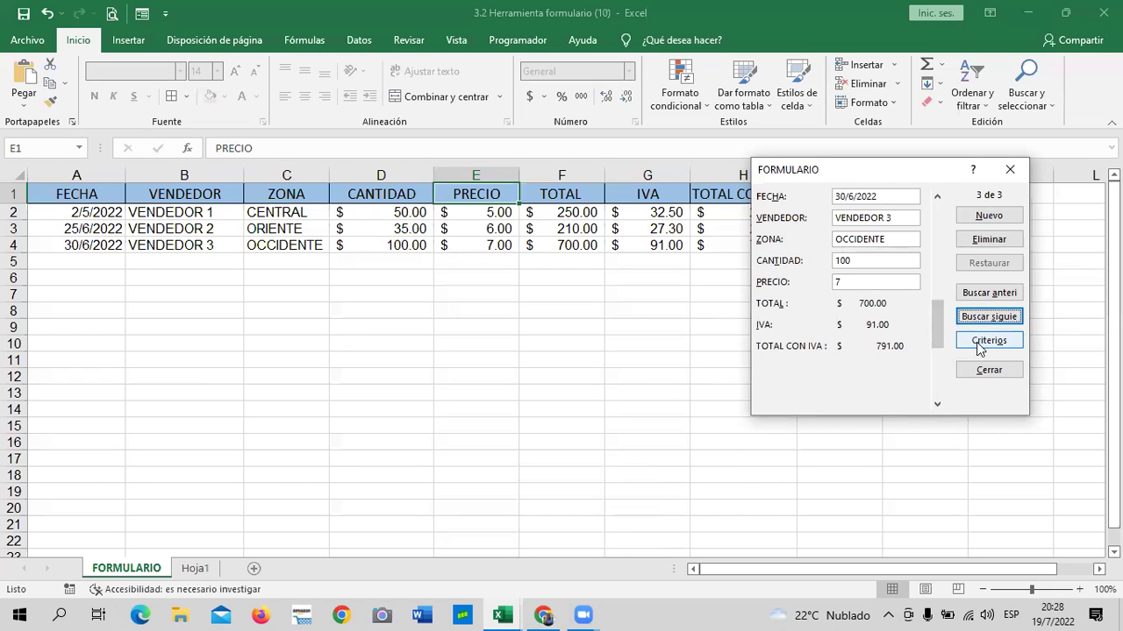
{"action": "left_click", "coordinate": [984, 347]}
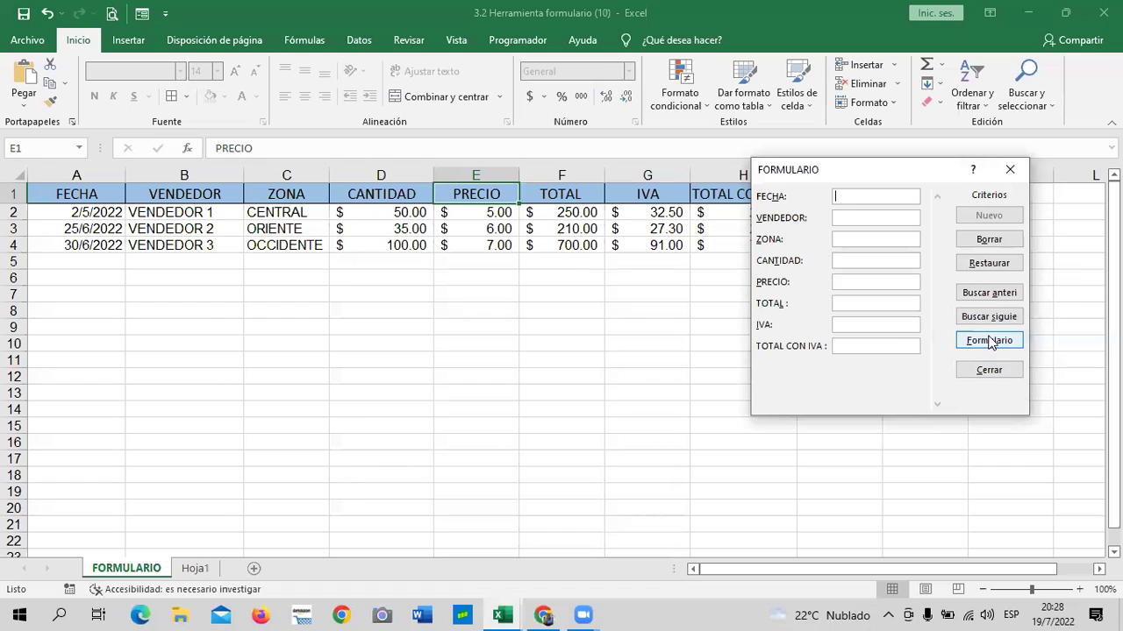
Toggle the form between Criterios and record view, move it right of column H, and close it
{"action": "left_click", "coordinate": [979, 298]}
{"action": "left_click", "coordinate": [976, 342]}
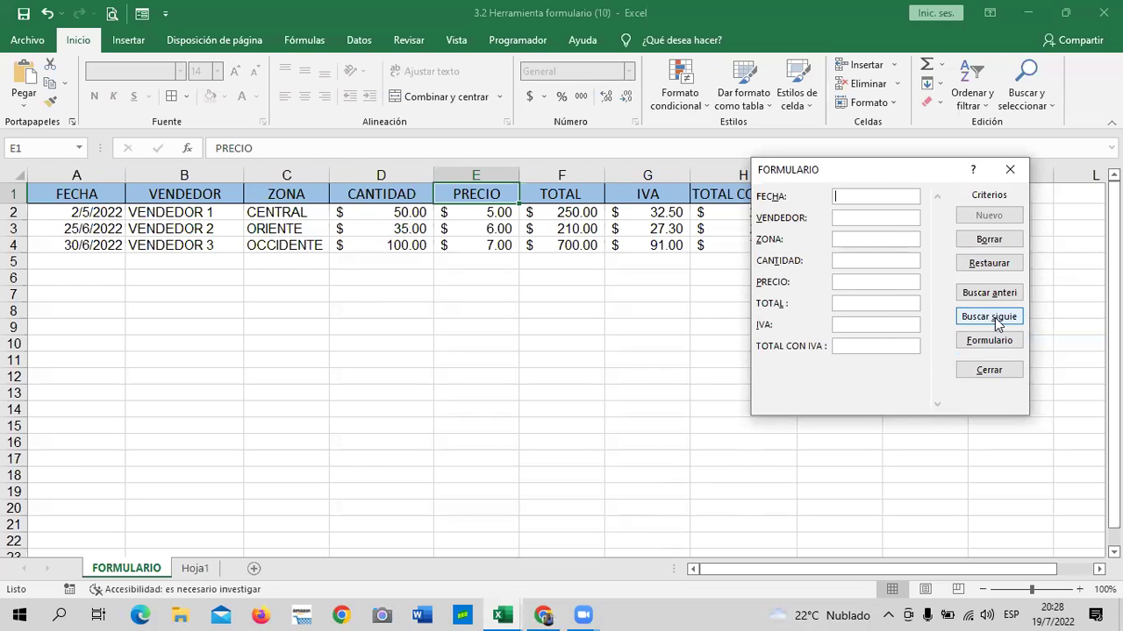
{"action": "left_click", "coordinate": [877, 347]}
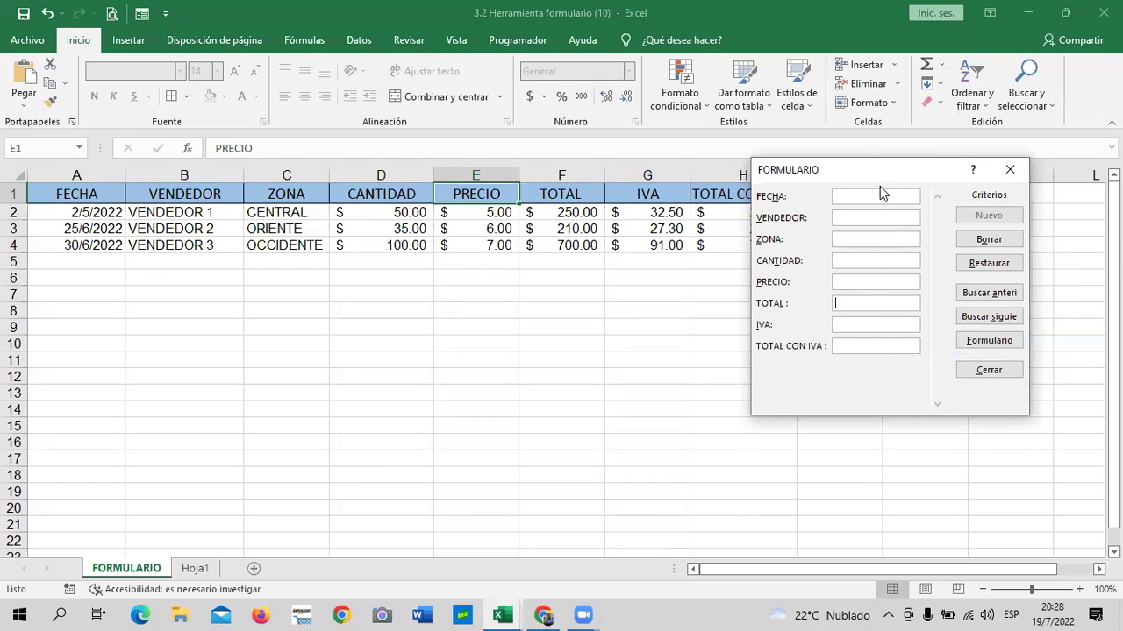
{"action": "left_click_drag", "start_coordinate": [880, 186], "coordinate": [933, 178]}
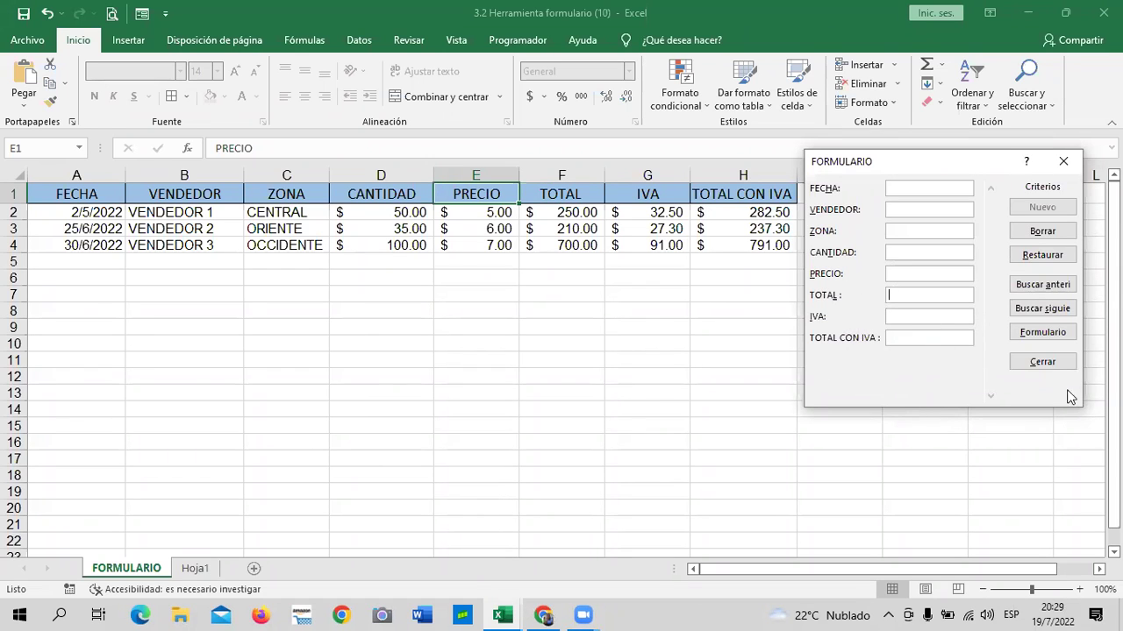
{"action": "left_click", "coordinate": [1033, 335]}
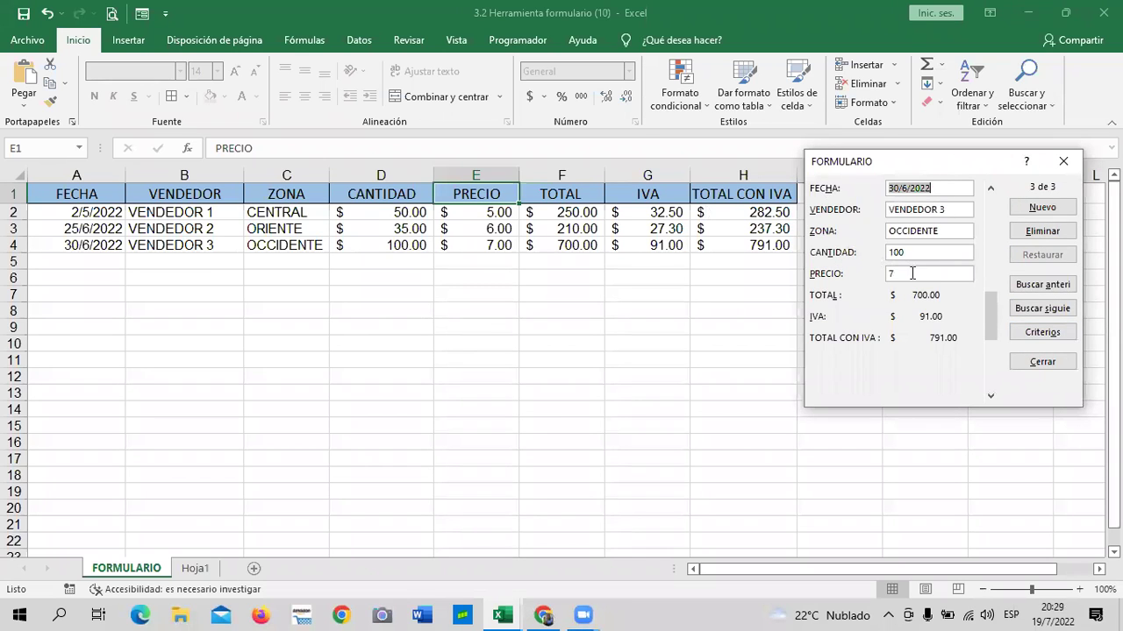
{"action": "left_click", "coordinate": [1013, 333]}
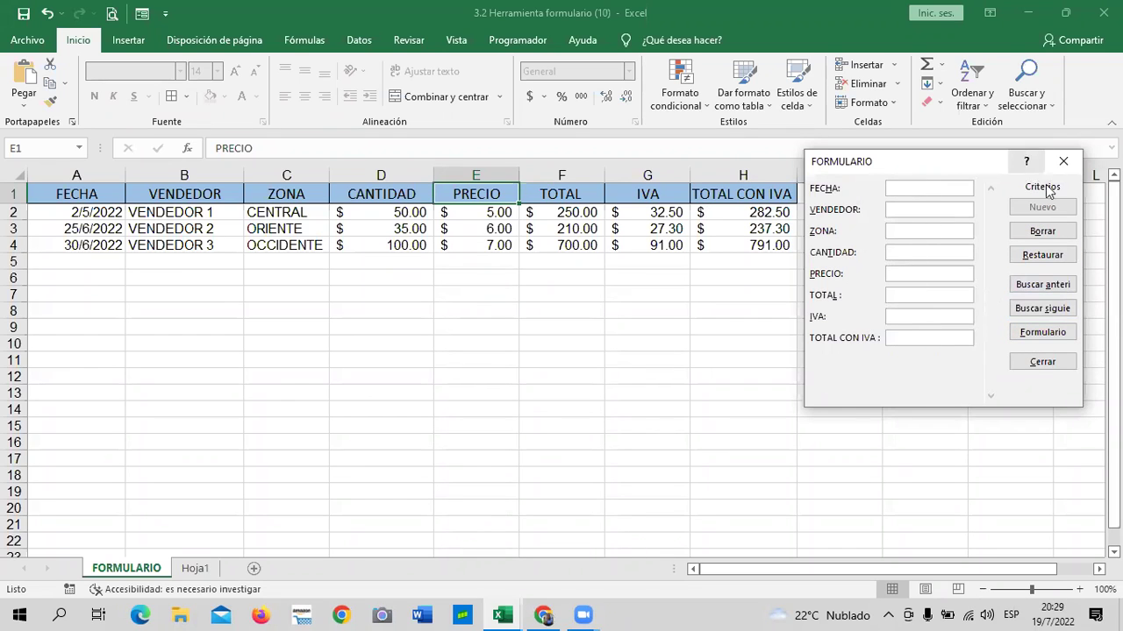
{"action": "left_click", "coordinate": [1053, 337]}
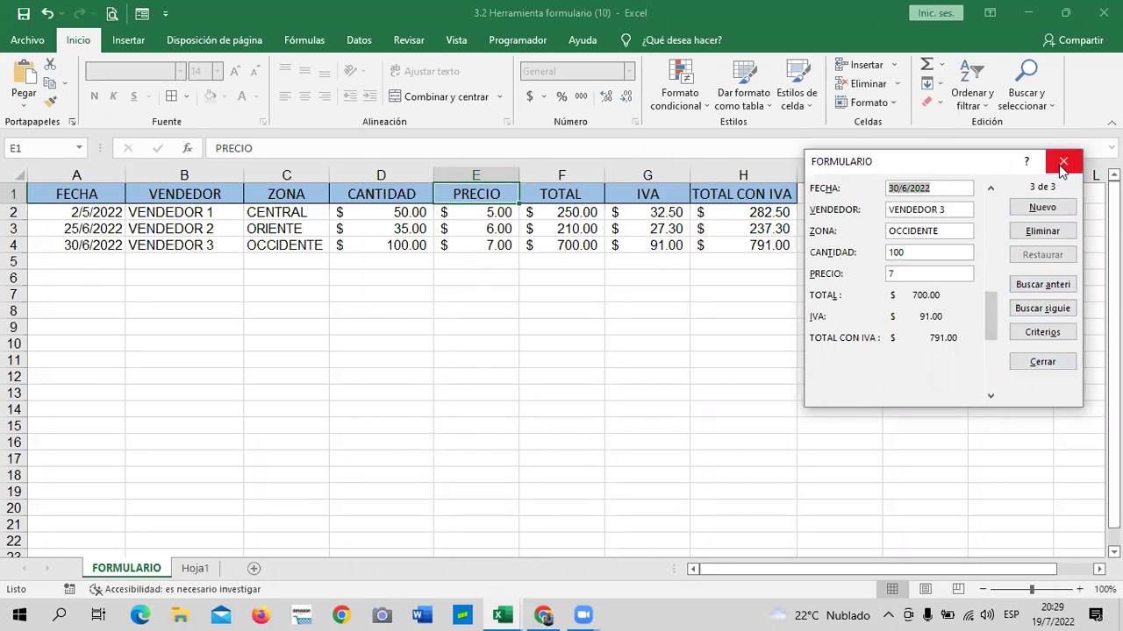
{"action": "left_click", "coordinate": [1042, 361]}
{"action": "left_click", "coordinate": [661, 406]}
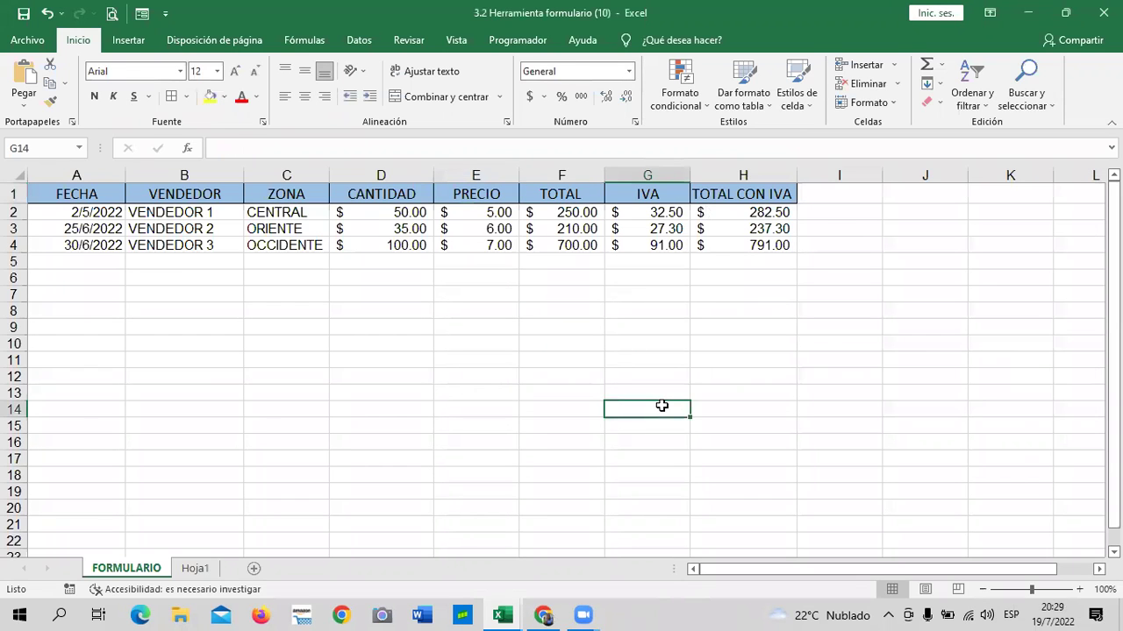
Attempt to open the data form from empty cells and dismiss the resulting error messages
{"action": "left_click", "coordinate": [487, 379]}
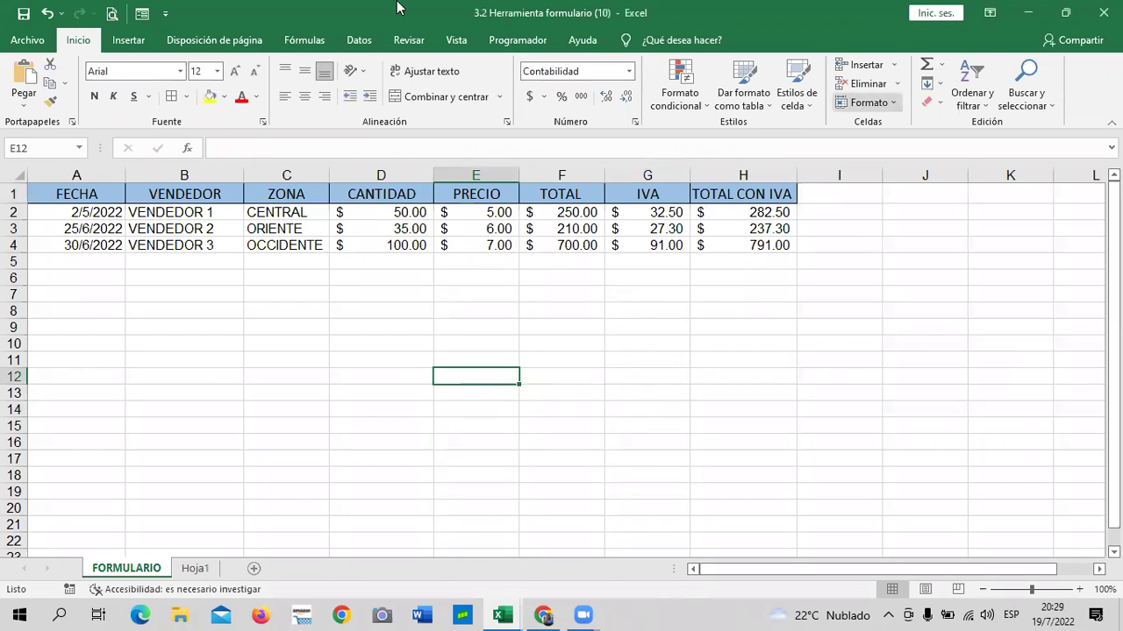
{"action": "left_click", "coordinate": [140, 16]}
{"action": "left_click", "coordinate": [566, 353]}
{"action": "left_click", "coordinate": [568, 358]}
{"action": "left_click", "coordinate": [472, 320]}
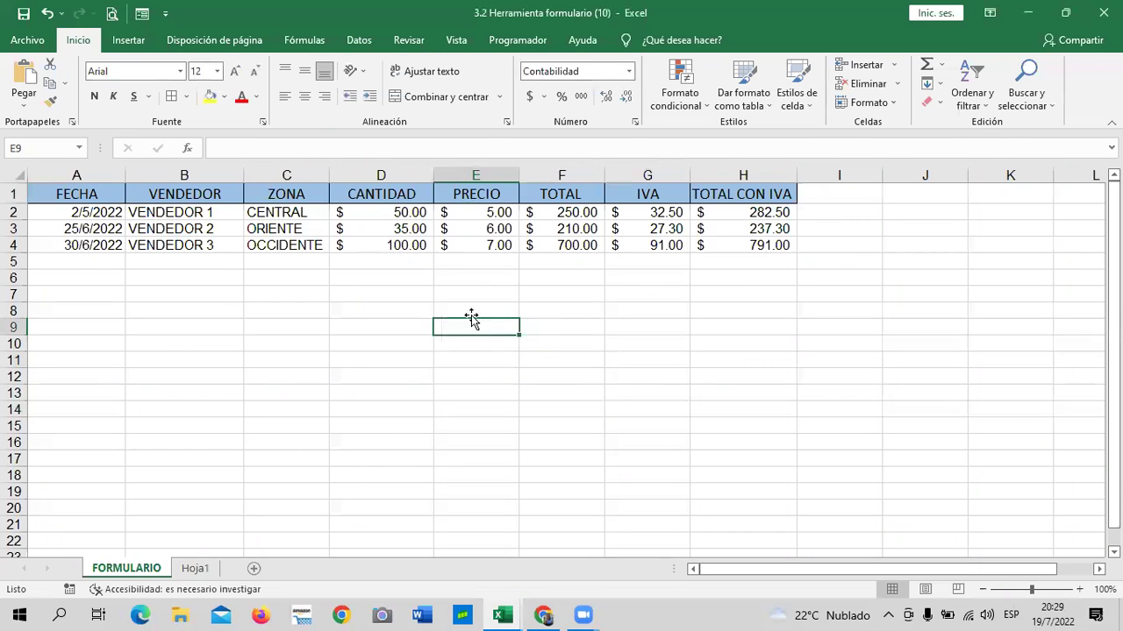
{"action": "left_click", "coordinate": [633, 381]}
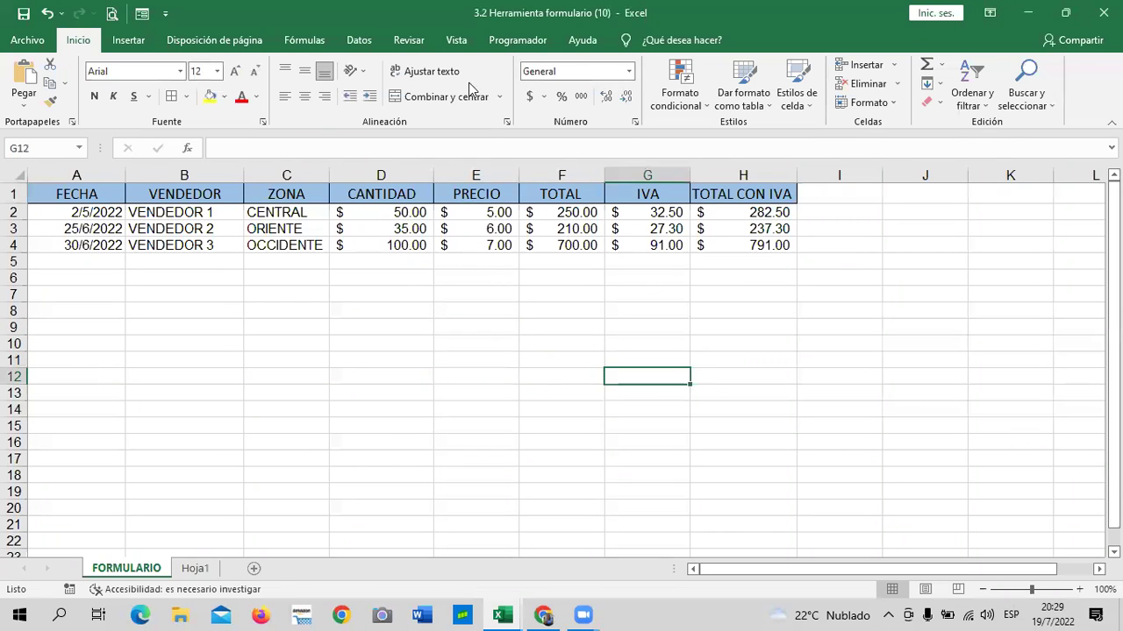
{"action": "left_click", "coordinate": [140, 14]}
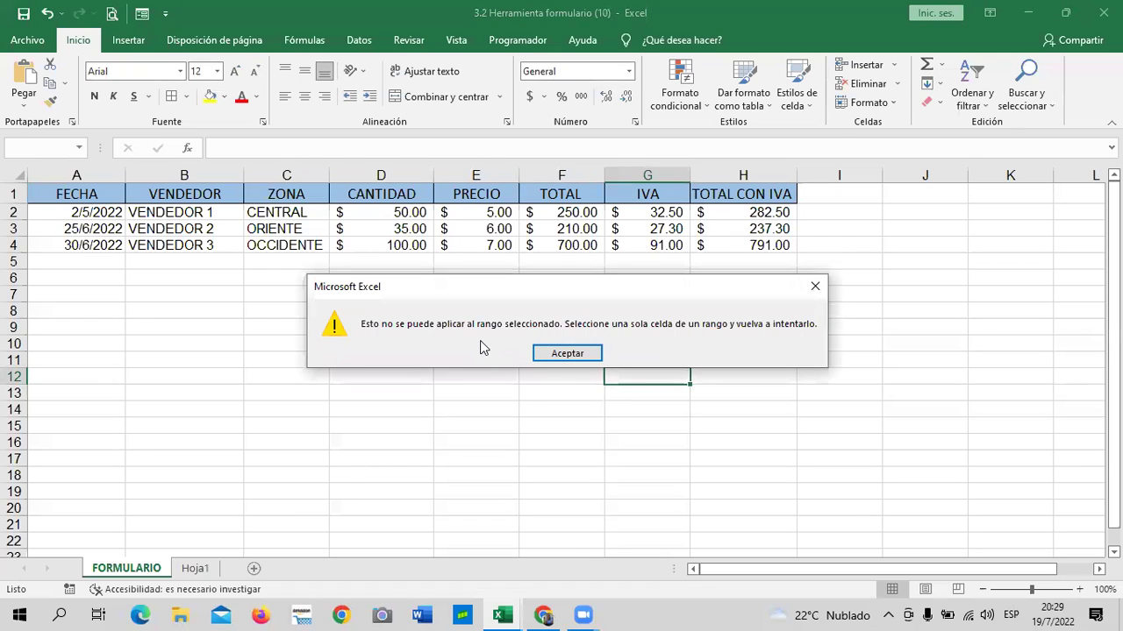
{"action": "left_click", "coordinate": [576, 352]}
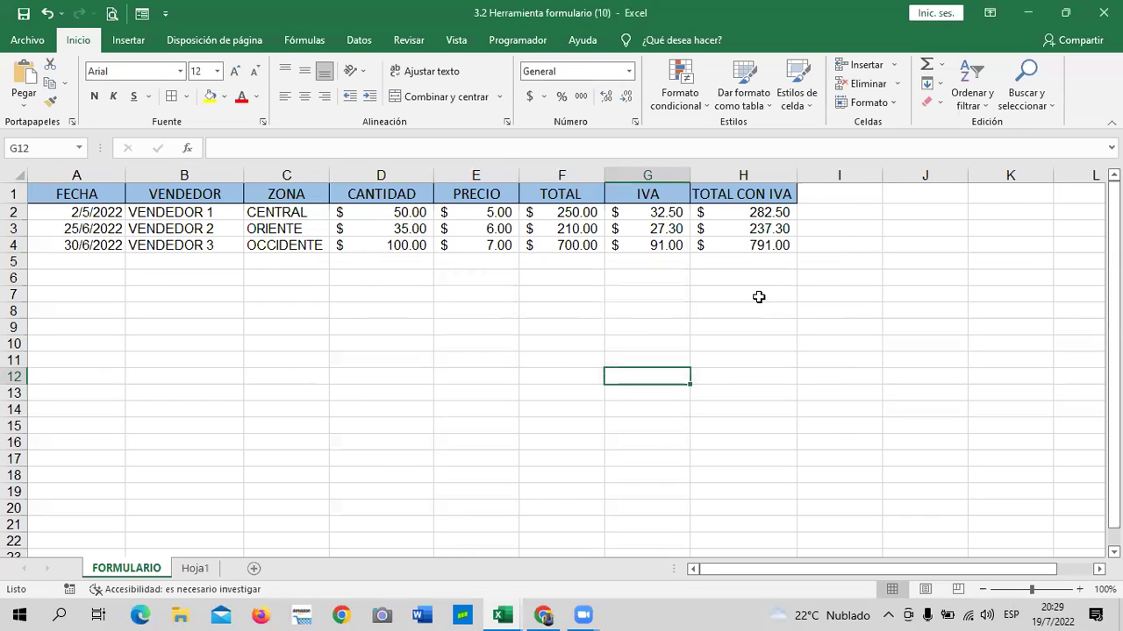
Select the PRECIO header inside the table and open the FORMULARIO data form
{"action": "left_click", "coordinate": [756, 242]}
{"action": "left_click", "coordinate": [745, 193]}
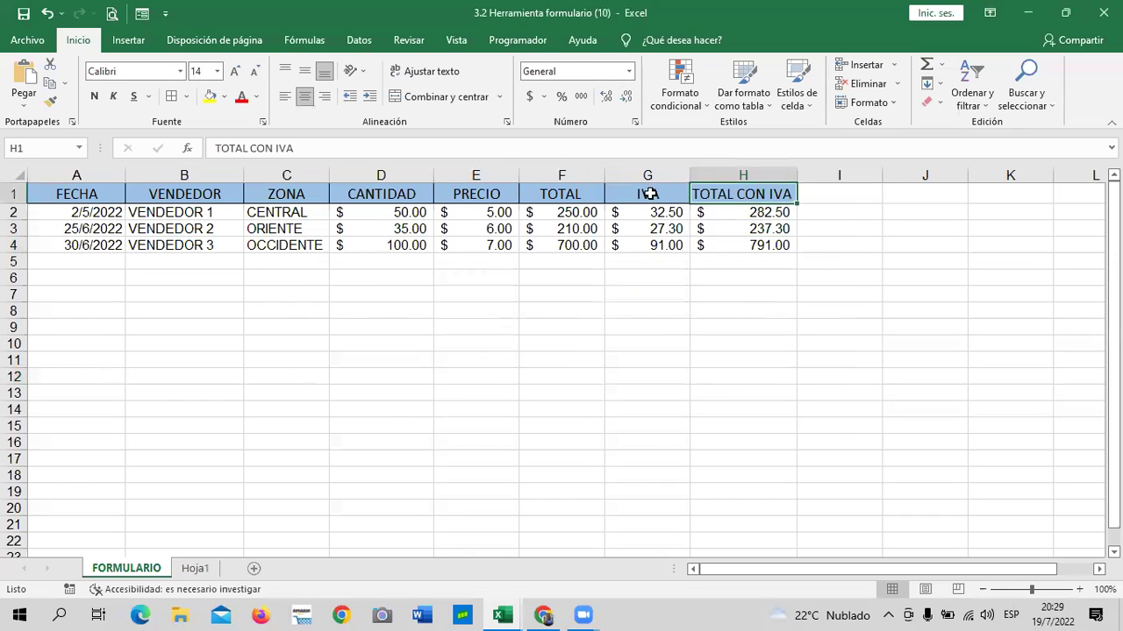
{"action": "left_click", "coordinate": [645, 193]}
{"action": "left_click", "coordinate": [476, 194]}
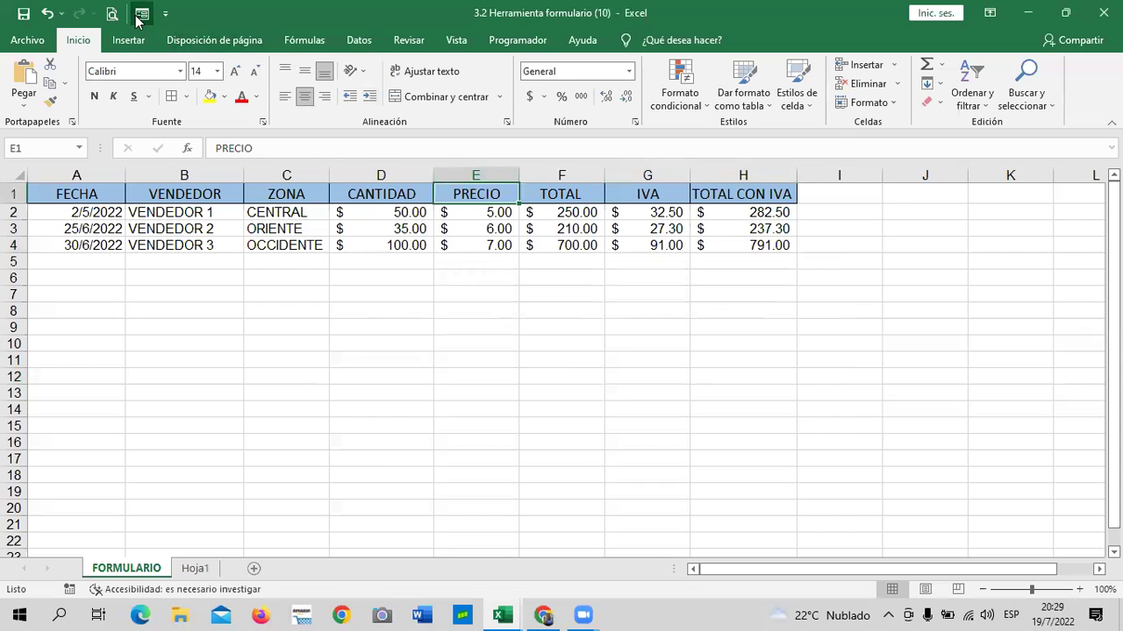
{"action": "left_click", "coordinate": [141, 14]}
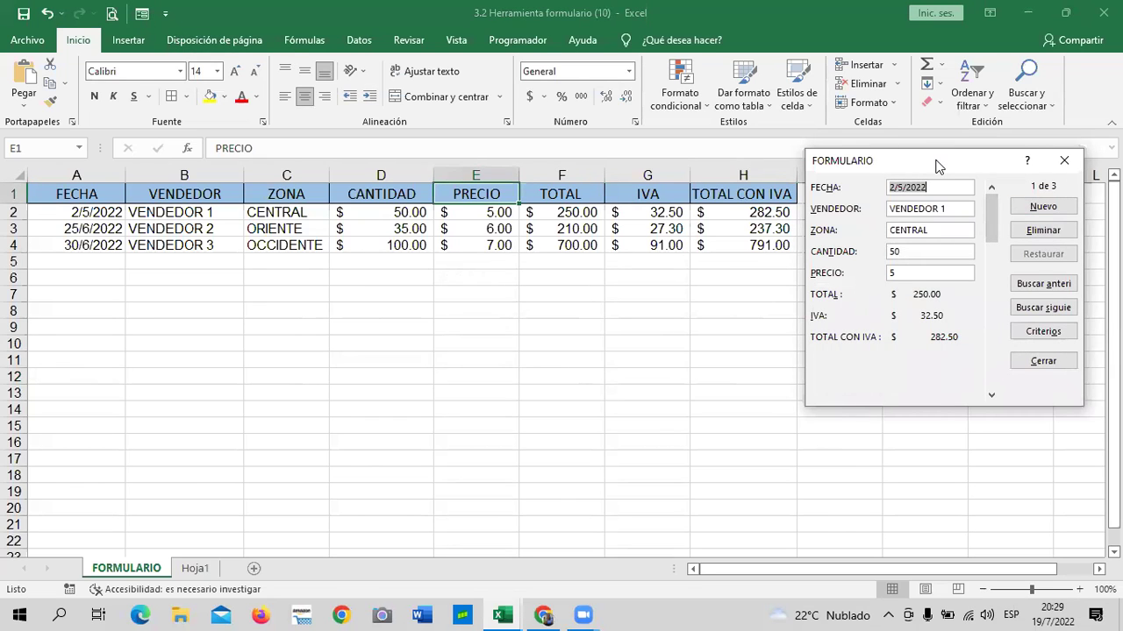
Move the data form left and return it to the first record
{"action": "left_click_drag", "start_coordinate": [936, 166], "coordinate": [757, 155]}
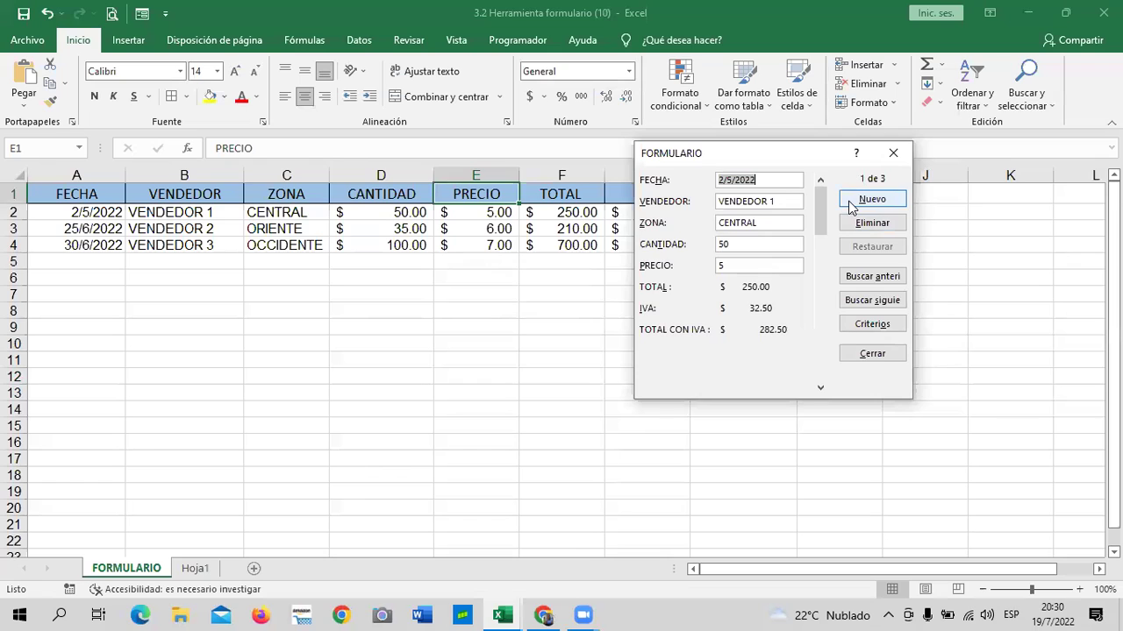
{"action": "left_click_drag", "start_coordinate": [820, 230], "coordinate": [823, 357]}
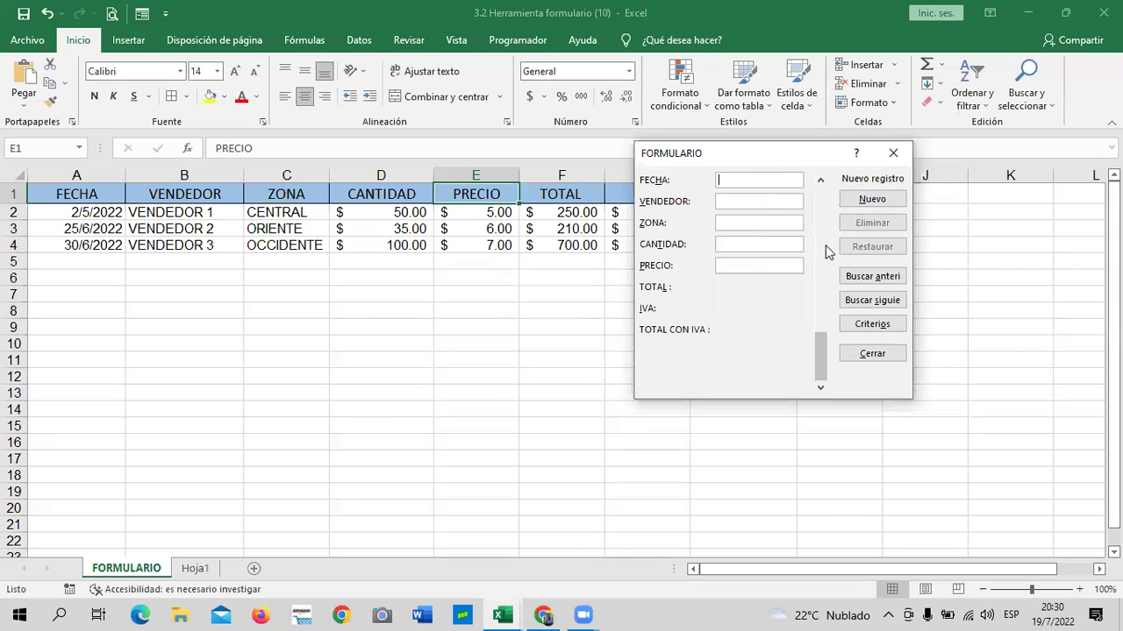
{"action": "left_click", "coordinate": [817, 327]}
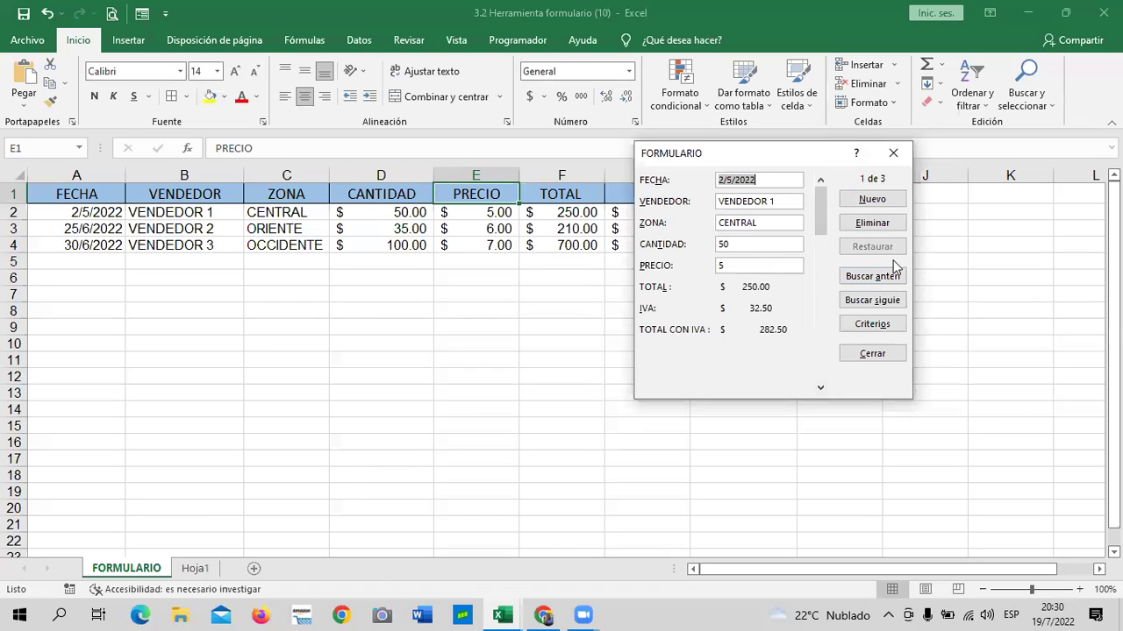
{"action": "left_click", "coordinate": [887, 279]}
Step back and forth through records 1–3, ending on the third, then start a blank new record
{"action": "left_click", "coordinate": [881, 301]}
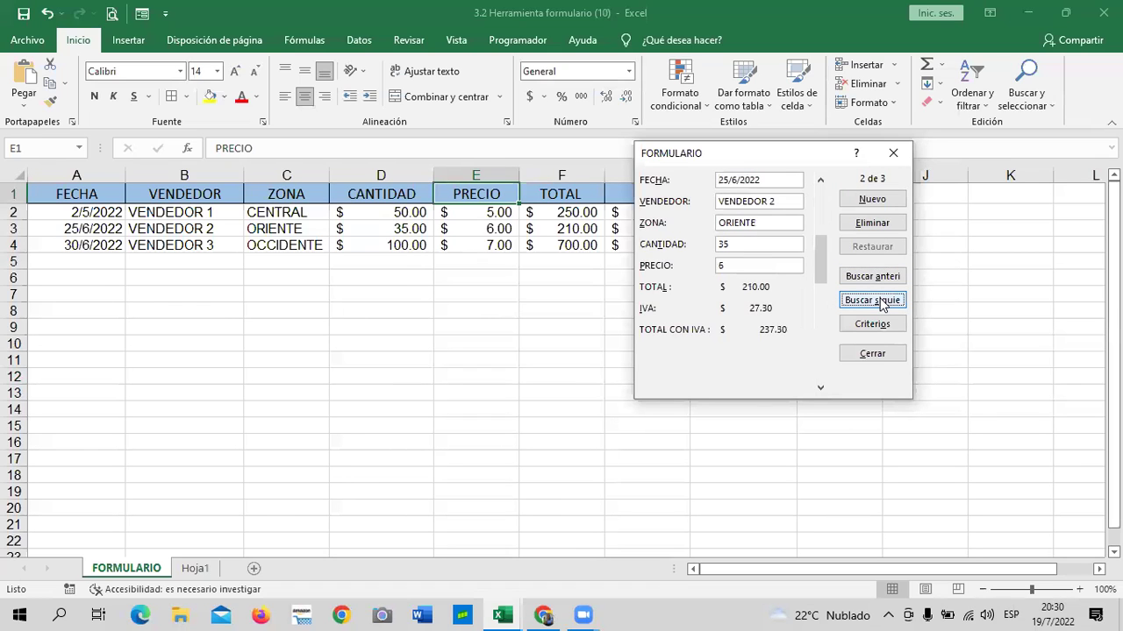
{"action": "left_click", "coordinate": [866, 277]}
{"action": "left_click", "coordinate": [870, 303]}
{"action": "left_click", "coordinate": [872, 277]}
{"action": "left_click", "coordinate": [874, 300]}
{"action": "left_click", "coordinate": [861, 277]}
{"action": "left_click", "coordinate": [863, 300]}
{"action": "left_click", "coordinate": [864, 303]}
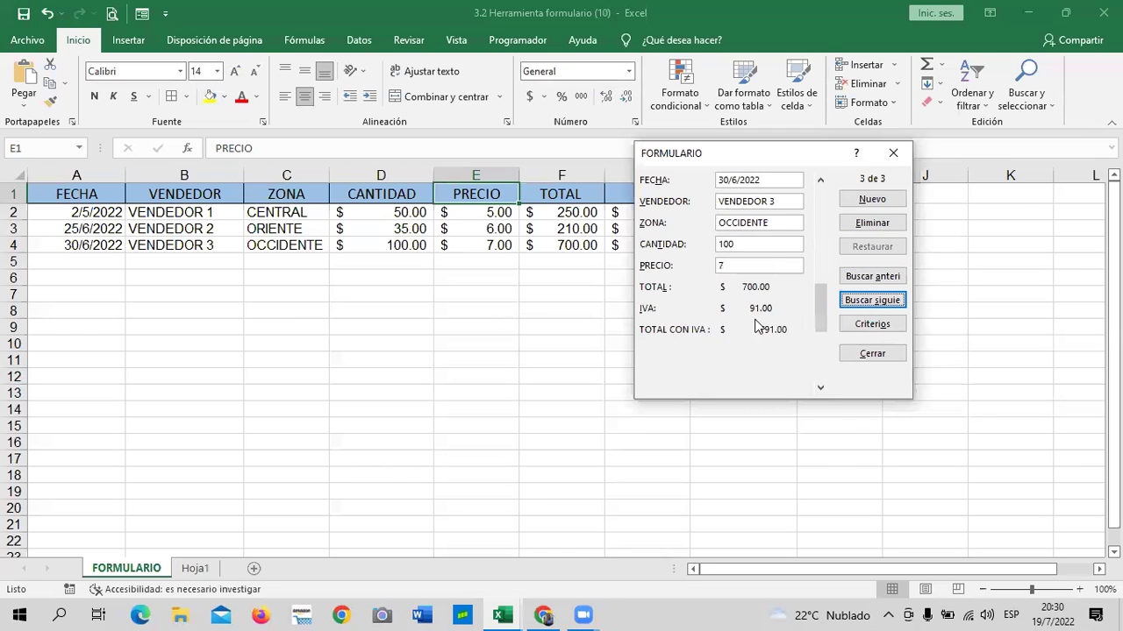
{"action": "left_click", "coordinate": [873, 200]}
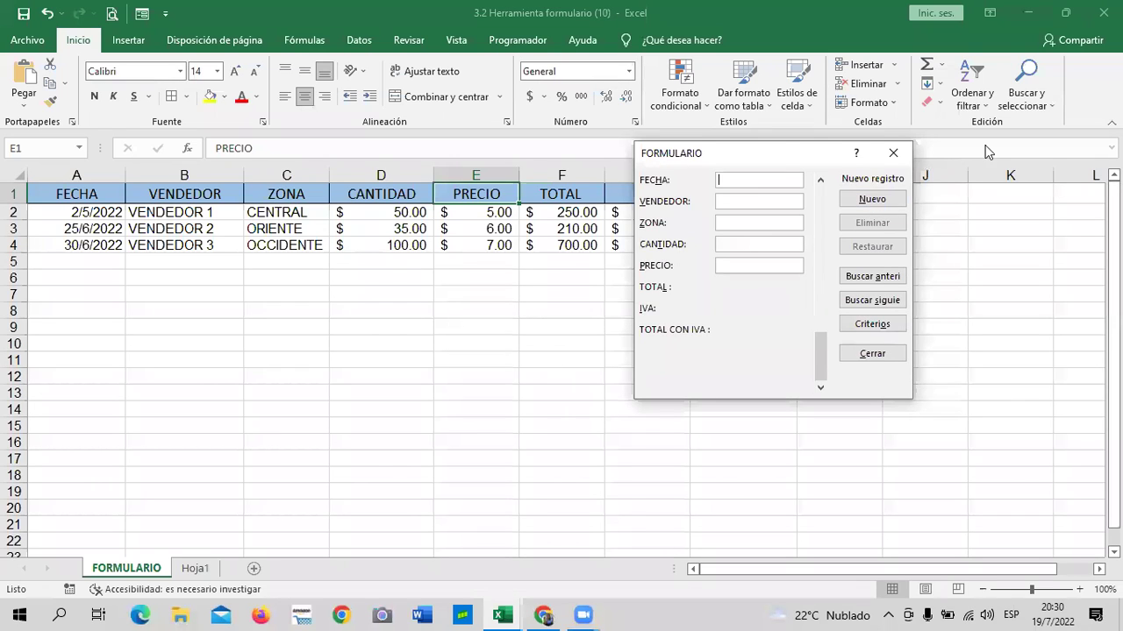
Position the data form to the right of column H and scroll it back to record 1
{"action": "left_click_drag", "start_coordinate": [782, 158], "coordinate": [956, 166]}
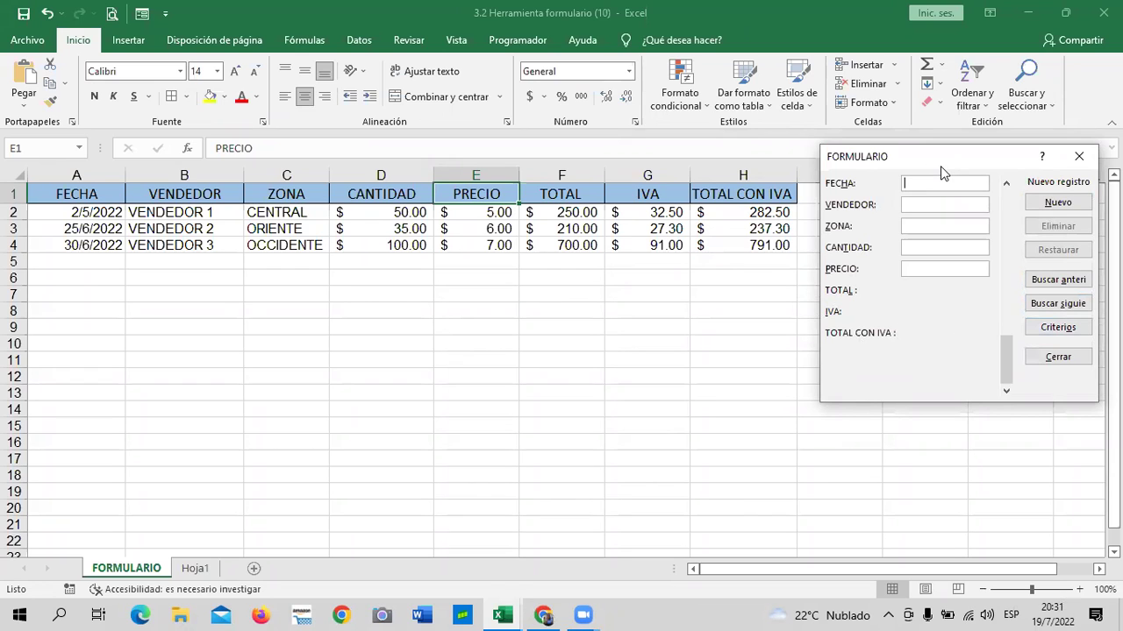
{"action": "left_click_drag", "start_coordinate": [940, 166], "coordinate": [921, 204]}
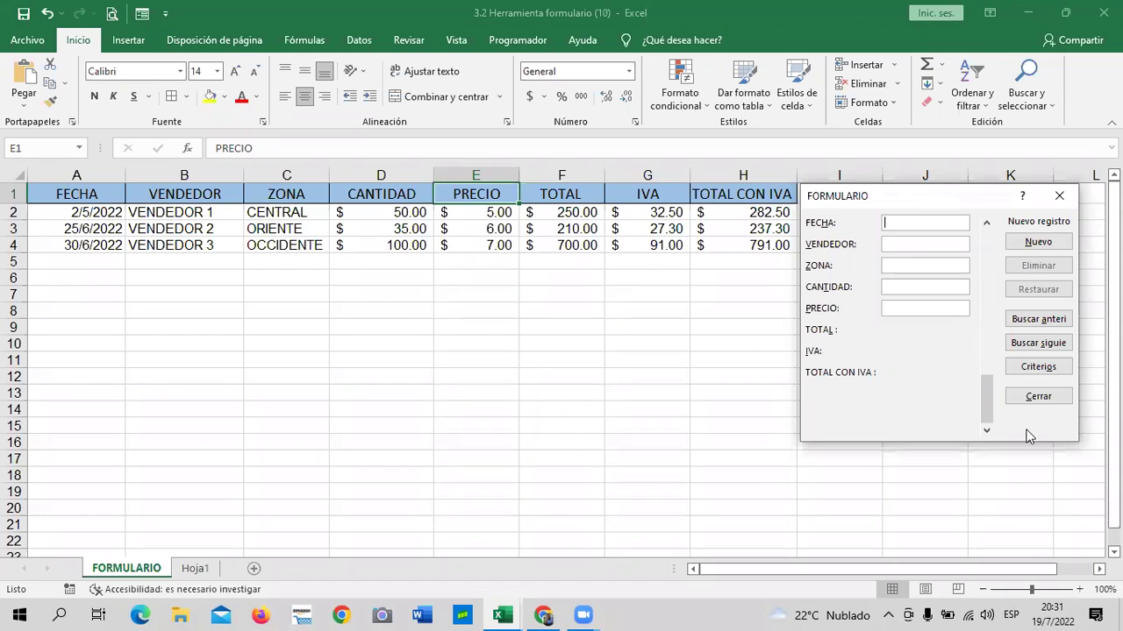
{"action": "left_click_drag", "start_coordinate": [940, 194], "coordinate": [960, 182]}
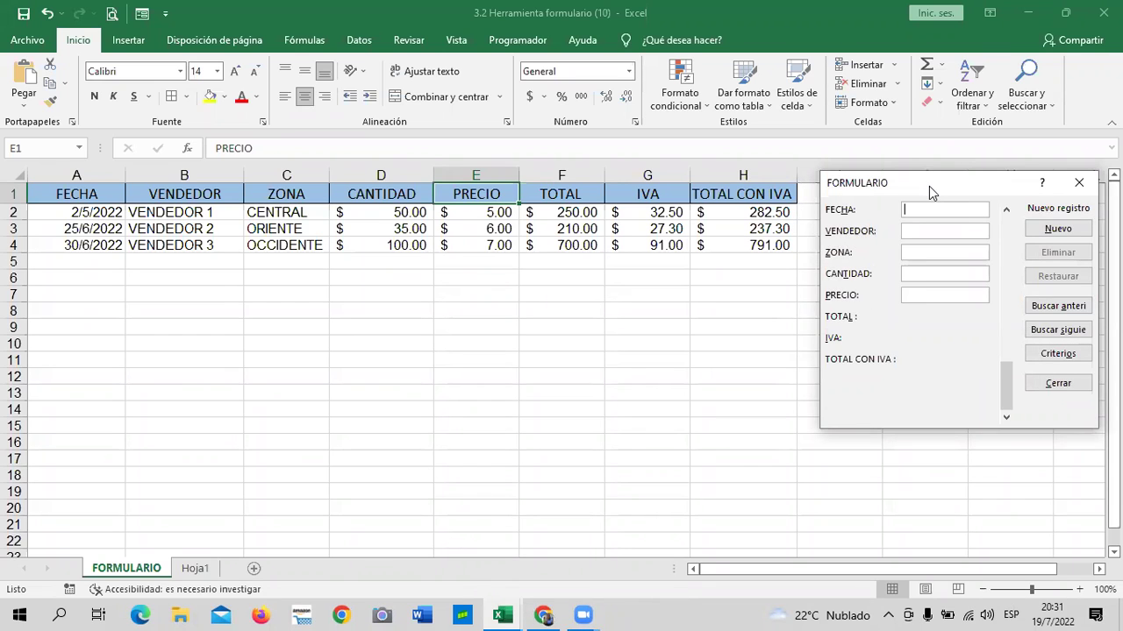
{"action": "left_click_drag", "start_coordinate": [928, 186], "coordinate": [925, 182]}
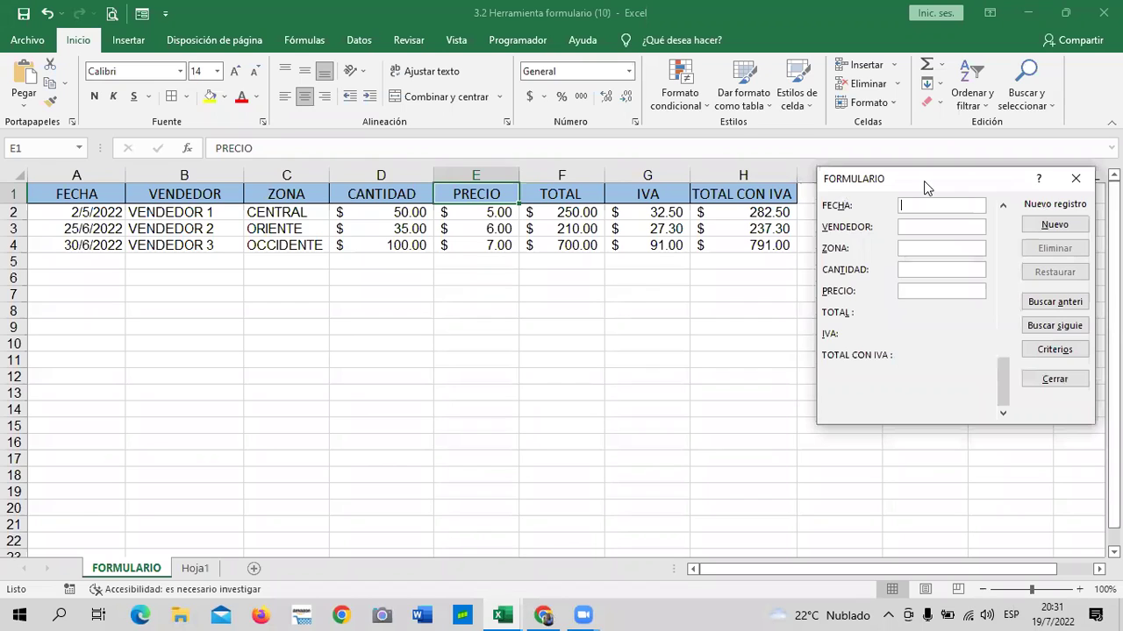
{"action": "left_click_drag", "start_coordinate": [926, 188], "coordinate": [920, 207]}
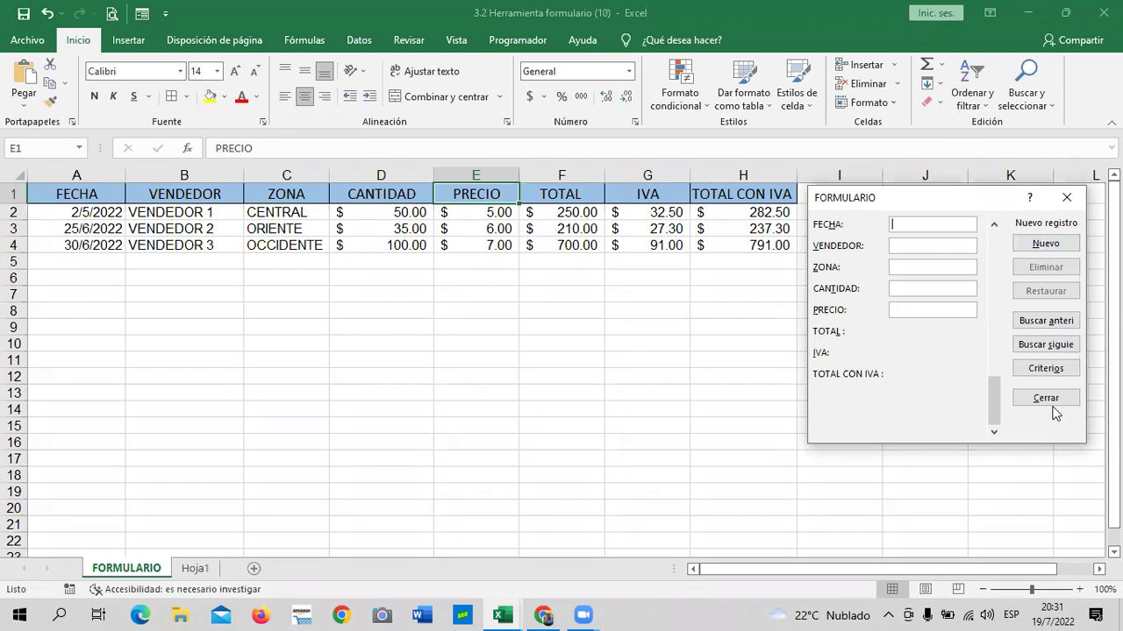
{"action": "left_click_drag", "start_coordinate": [993, 404], "coordinate": [980, 226]}
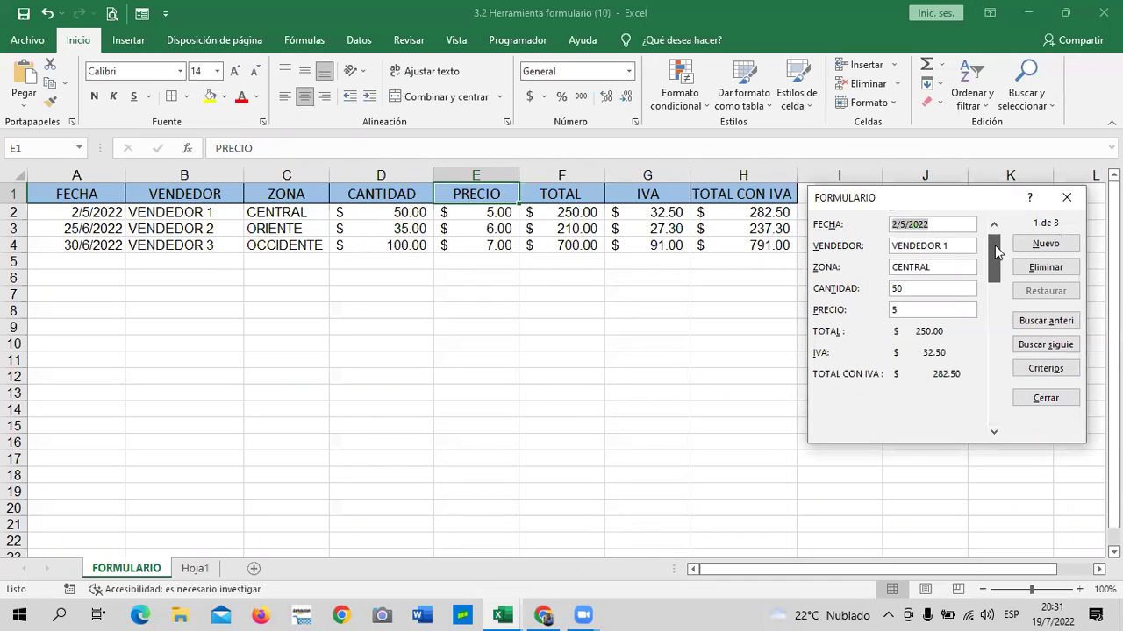
{"action": "left_click_drag", "start_coordinate": [993, 271], "coordinate": [980, 233]}
{"action": "left_click", "coordinate": [960, 246]}
Change the first record's zone from CENTRAL to ORIENTE and save it
{"action": "left_click", "coordinate": [945, 269]}
{"action": "key", "text": "BackSpace"}
{"action": "key", "text": "BackSpace"}
{"action": "key", "text": "BackSpace"}
{"action": "key", "text": "BackSpace"}
{"action": "key", "text": "BackSpace"}
{"action": "key", "text": "BackSpace"}
{"action": "key", "text": "BackSpace"}
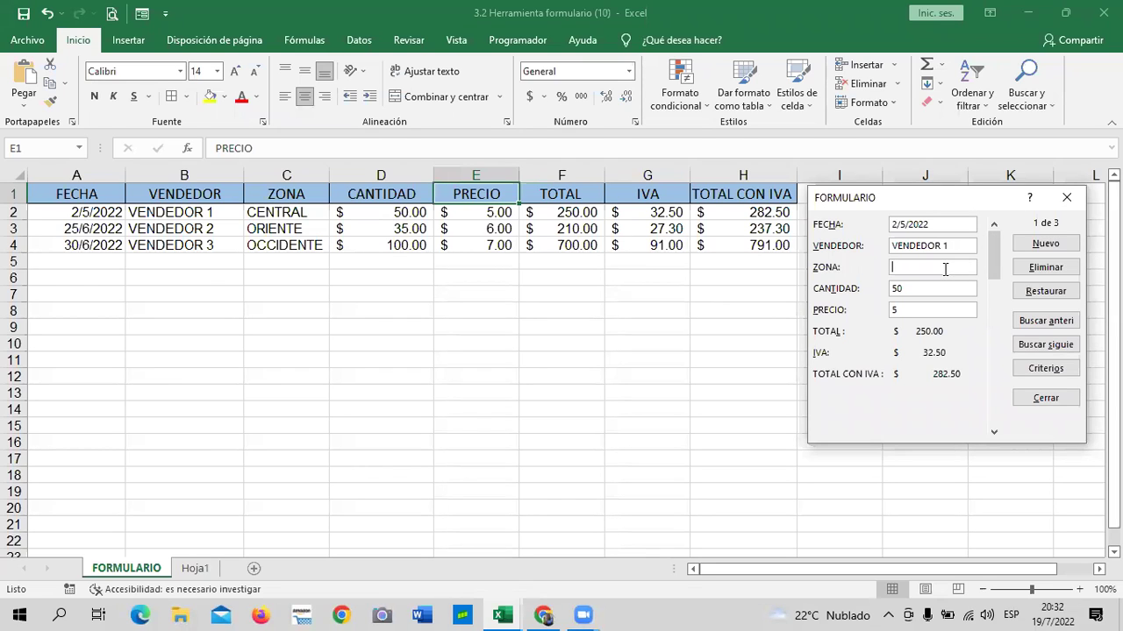
{"action": "type", "text": "ORIENTE"}
{"action": "key", "text": "Return"}
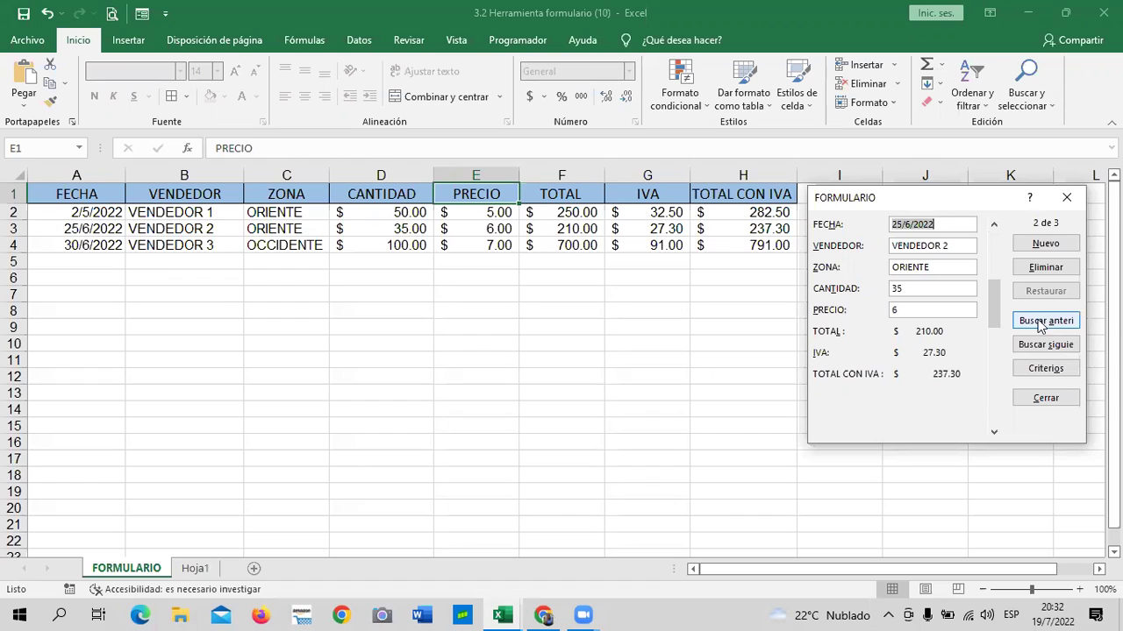
Set the second record's quantity to 45, save it, and close the data form
{"action": "left_click", "coordinate": [913, 289]}
{"action": "key", "text": "BackSpace"}
{"action": "type", "text": "4"}
{"action": "key", "text": "BackSpace"}
{"action": "key", "text": "BackSpace"}
{"action": "type", "text": "45"}
{"action": "key", "text": "Return"}
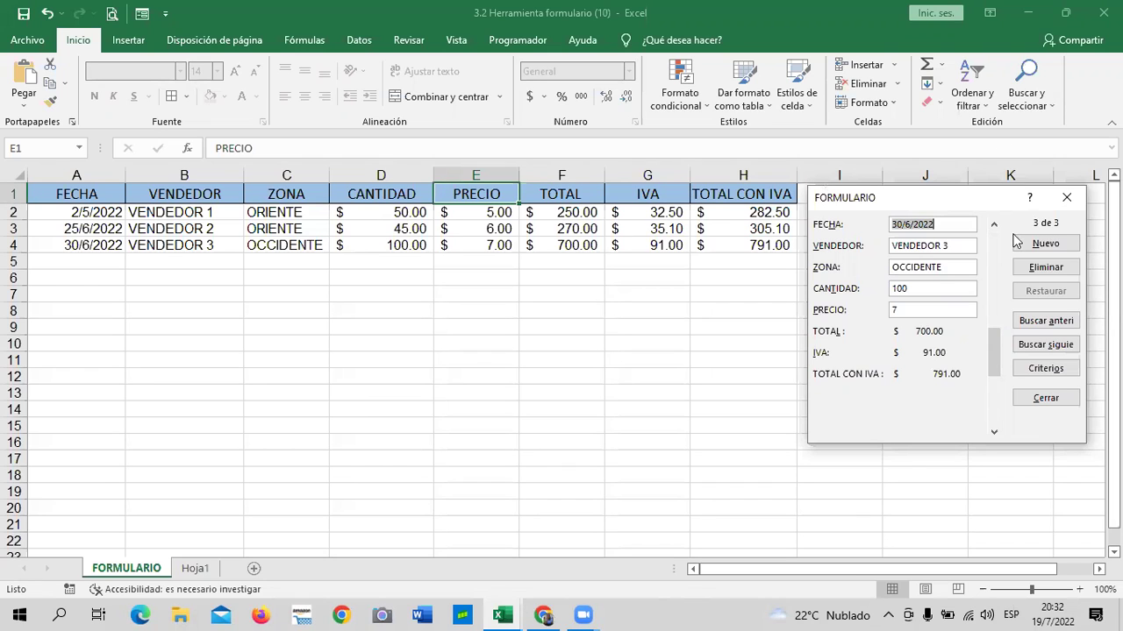
{"action": "left_click", "coordinate": [1066, 197]}
{"action": "left_click", "coordinate": [563, 351]}
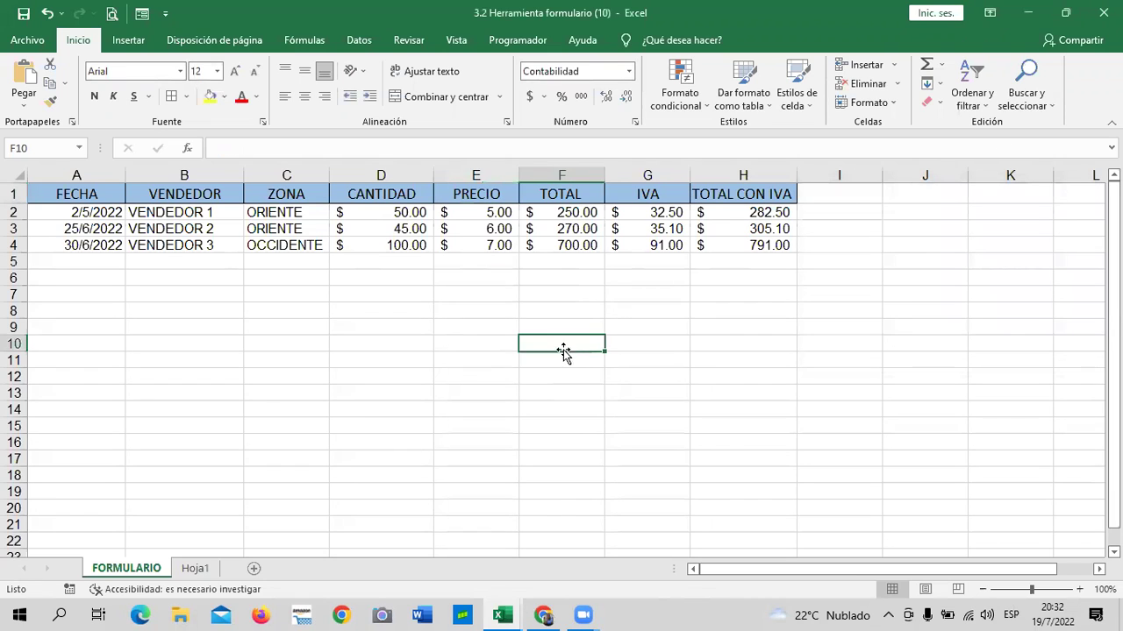
{"action": "left_click", "coordinate": [444, 607]}
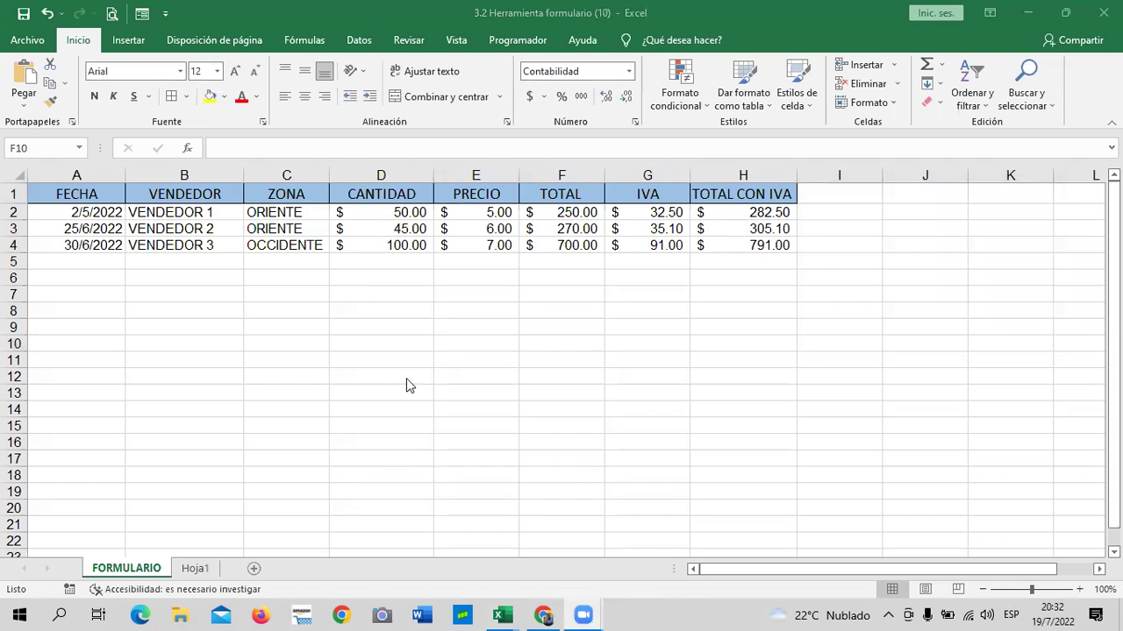
Apply Todos los bordes to the table range A2:H17
{"action": "mouse_move", "coordinate": [539, 614]}
{"action": "mouse_move", "coordinate": [76, 218]}
{"action": "left_mouse_down"}
{"action": "mouse_move", "coordinate": [810, 461]}
{"action": "mouse_move", "coordinate": [767, 461]}
{"action": "left_mouse_up"}
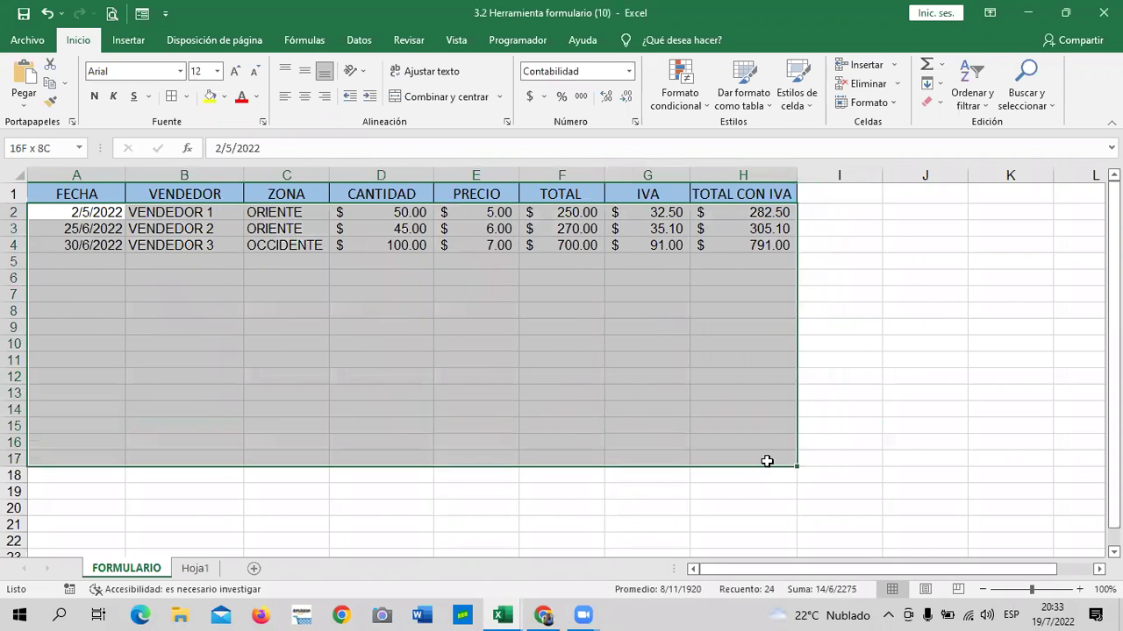
{"action": "left_click", "coordinate": [172, 97]}
{"action": "left_click", "coordinate": [828, 305]}
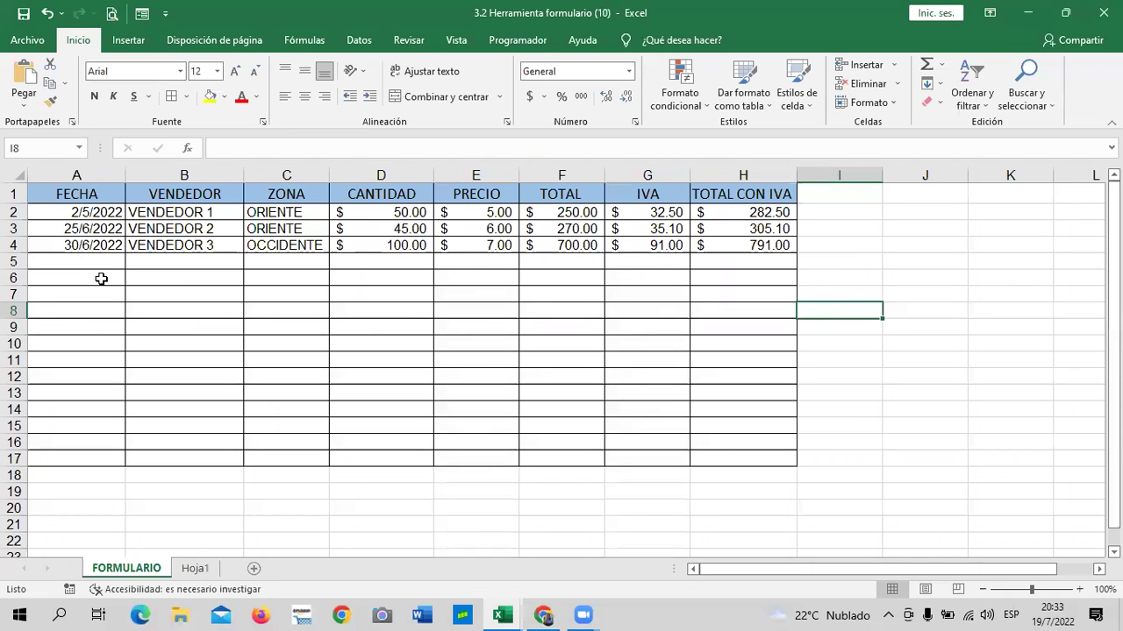
{"action": "left_click", "coordinate": [844, 341]}
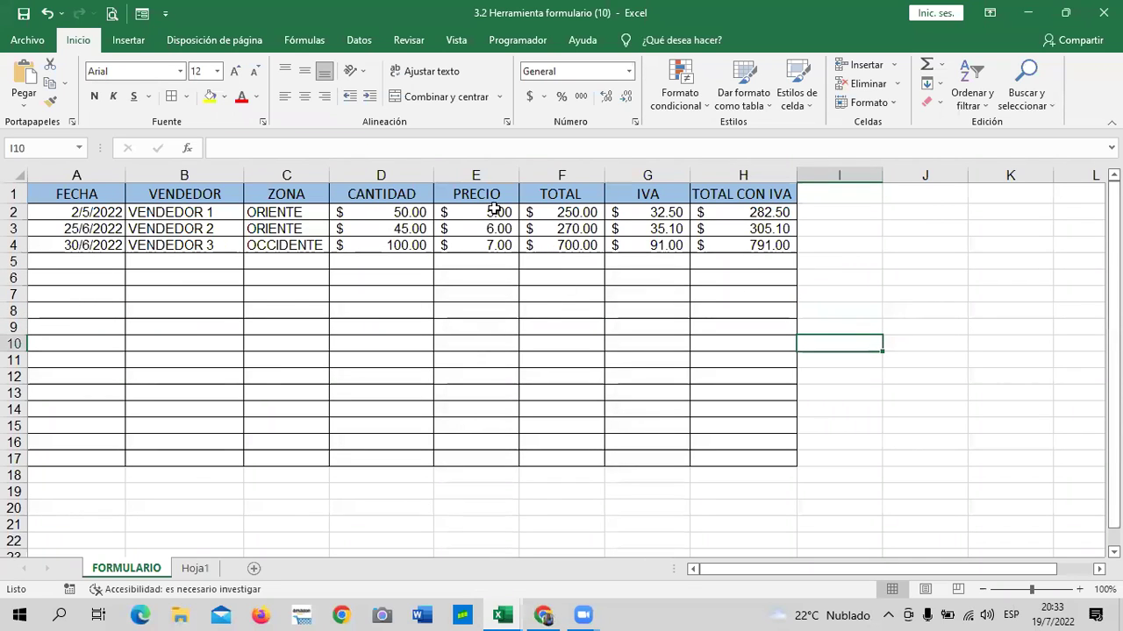
Apply the 20% - Énfasis3 cell style to rows 2–17 of the table
{"action": "mouse_move", "coordinate": [68, 213]}
{"action": "left_mouse_down"}
{"action": "mouse_move", "coordinate": [715, 430]}
{"action": "mouse_move", "coordinate": [716, 456]}
{"action": "left_mouse_up"}
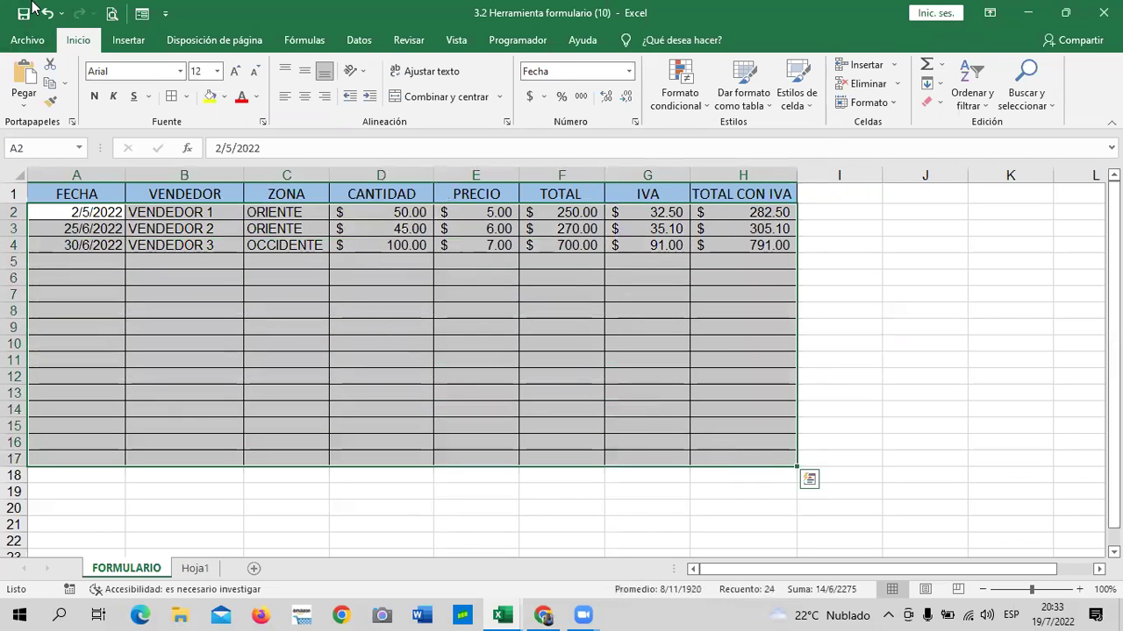
{"action": "left_click", "coordinate": [802, 104]}
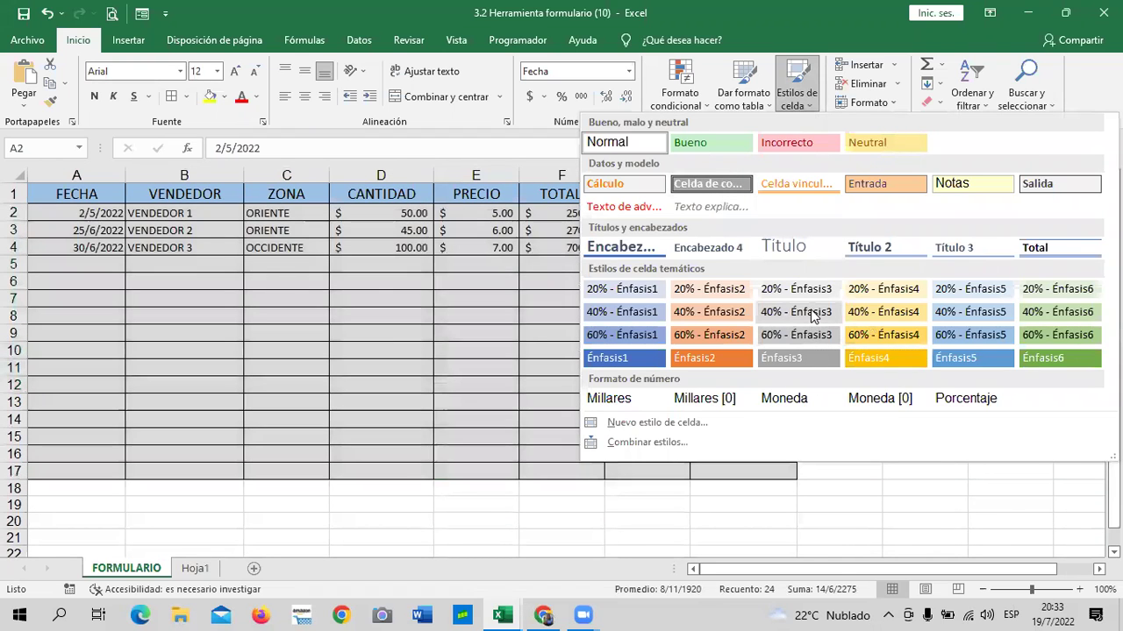
{"action": "left_click", "coordinate": [769, 288]}
{"action": "left_click", "coordinate": [838, 347]}
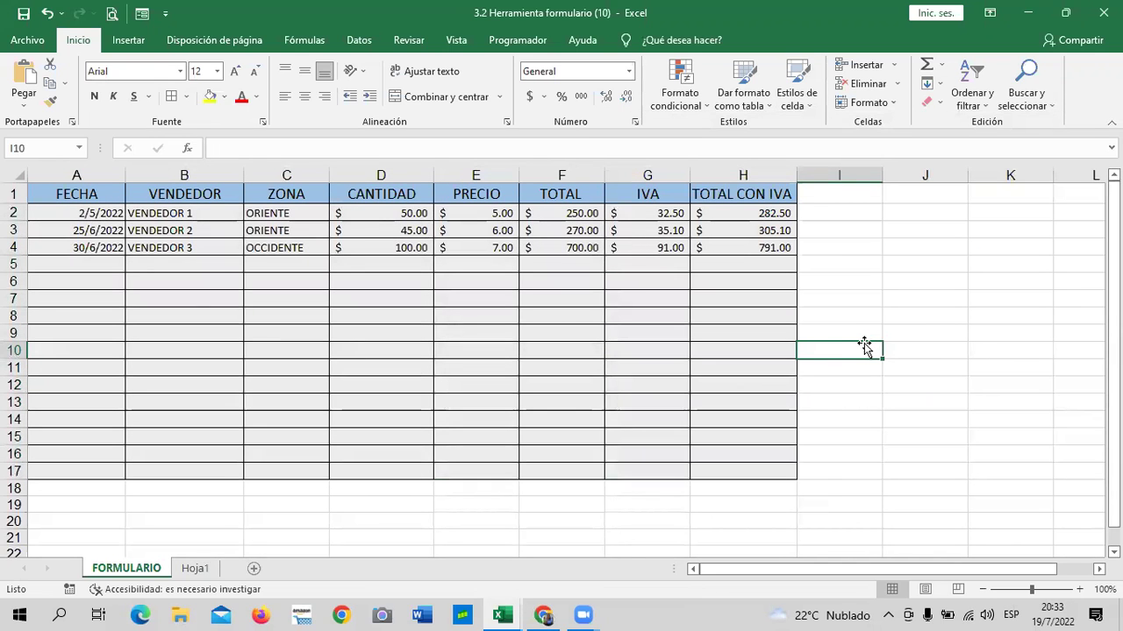
{"action": "left_click", "coordinate": [729, 191]}
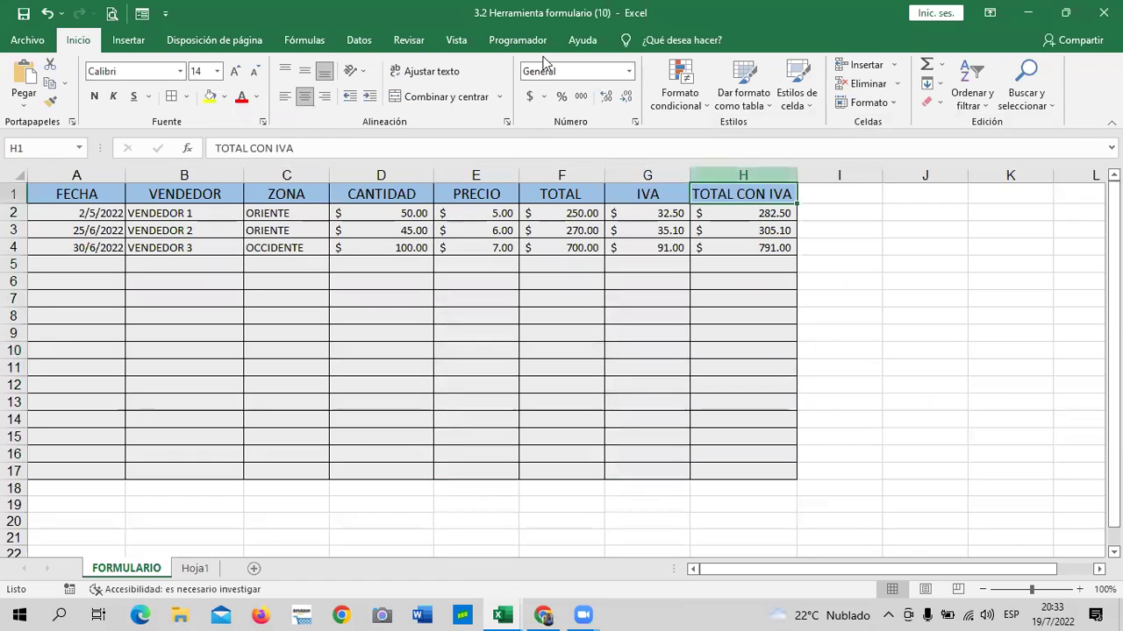
Wrap the TOTAL CON IVA header onto two lines and size column H to fit it
{"action": "left_click", "coordinate": [427, 75]}
{"action": "left_click_drag", "start_coordinate": [797, 179], "coordinate": [746, 181]}
{"action": "left_click", "coordinate": [786, 230]}
{"action": "left_click", "coordinate": [718, 194]}
{"action": "left_click", "coordinate": [423, 72]}
{"action": "left_click", "coordinate": [423, 72]}
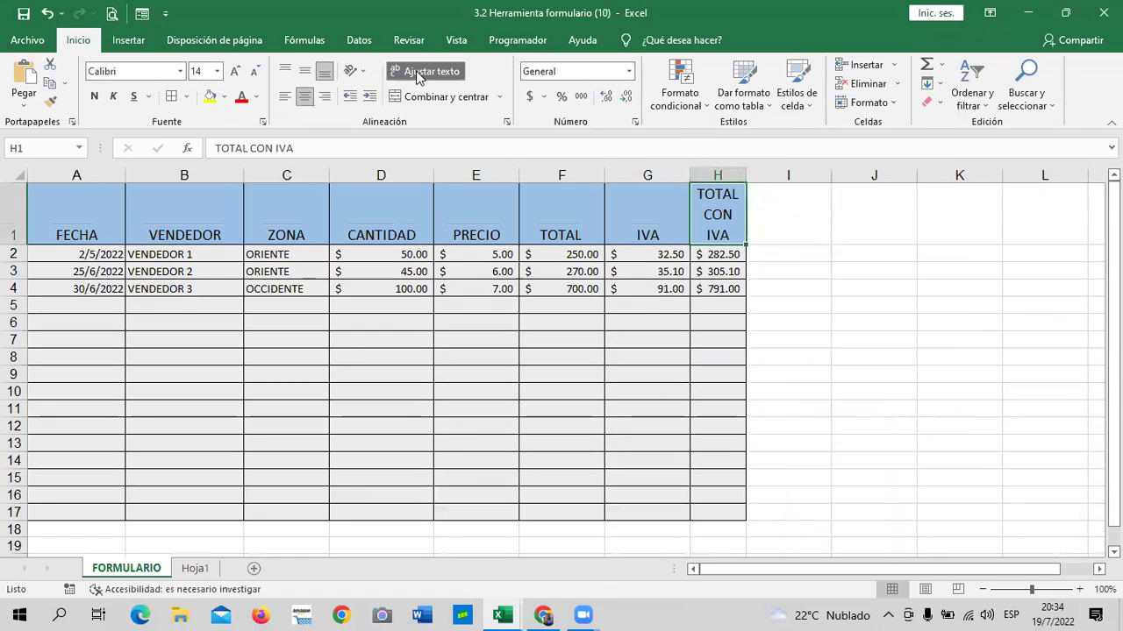
{"action": "left_click_drag", "start_coordinate": [746, 174], "coordinate": [763, 172]}
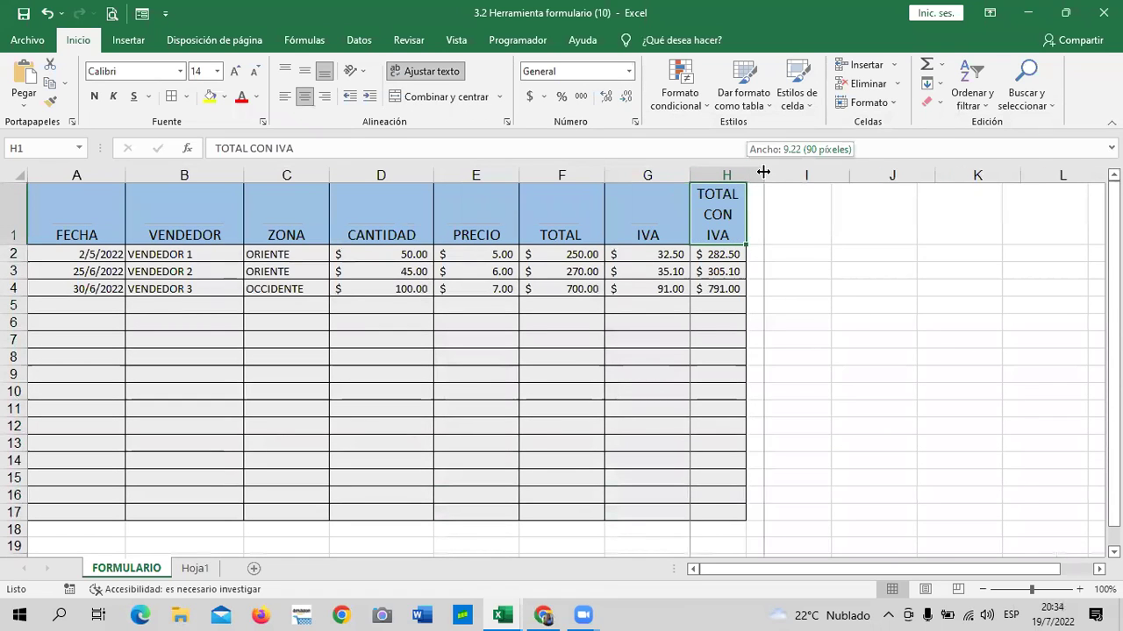
{"action": "left_click", "coordinate": [844, 372]}
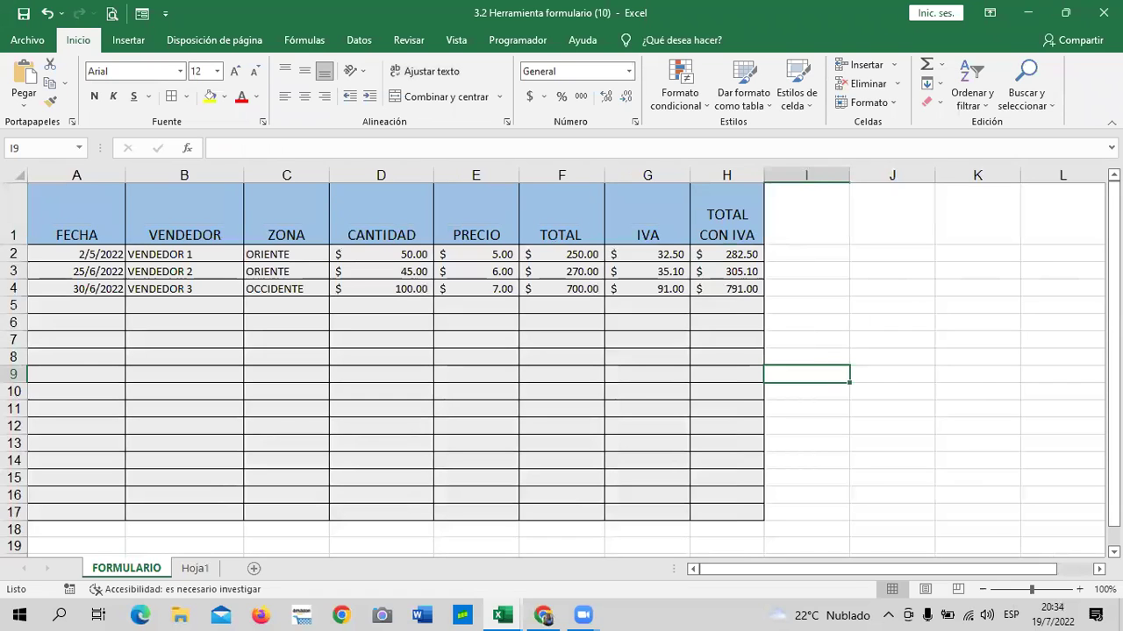
Narrow columns A and B to fit the dates and seller names
{"action": "left_click_drag", "start_coordinate": [126, 174], "coordinate": [98, 173]}
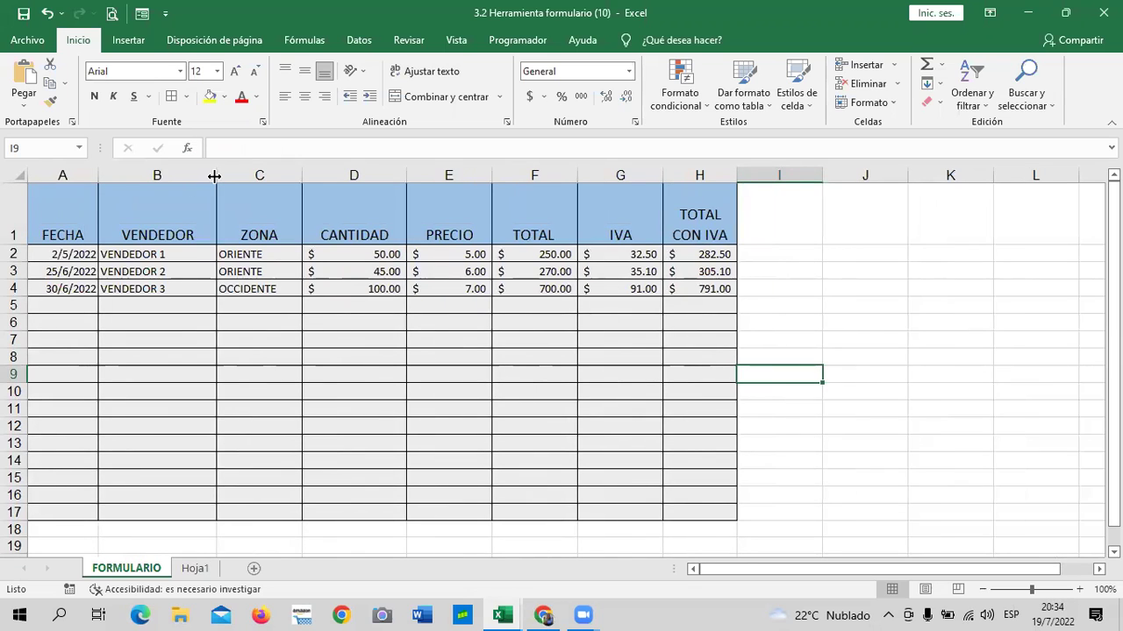
{"action": "left_click_drag", "start_coordinate": [215, 175], "coordinate": [196, 174]}
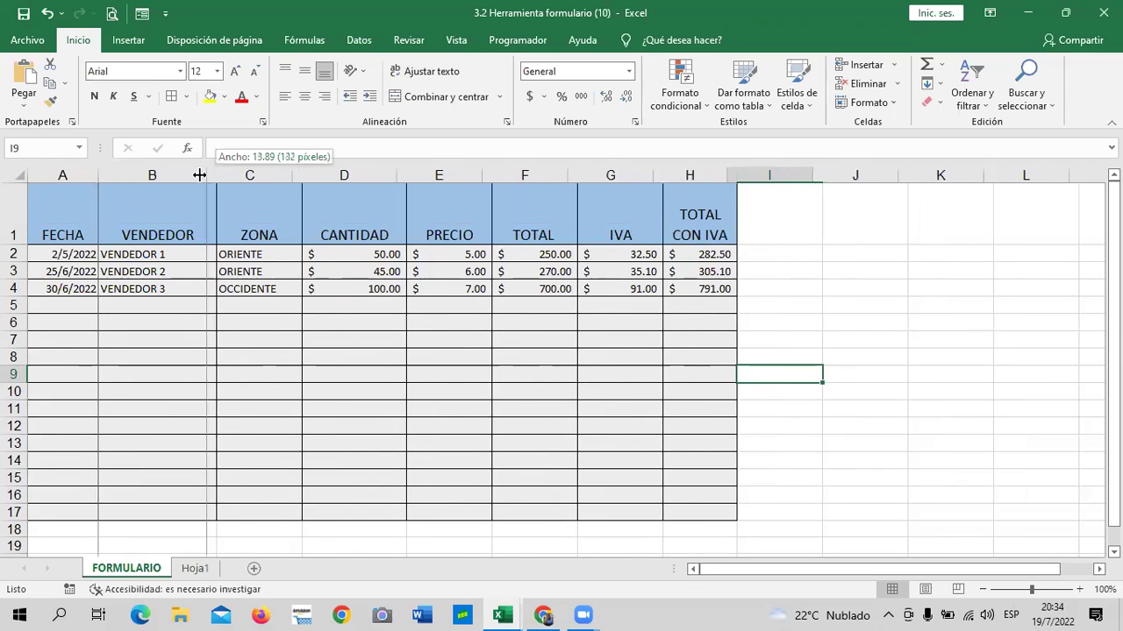
{"action": "left_click", "coordinate": [348, 423]}
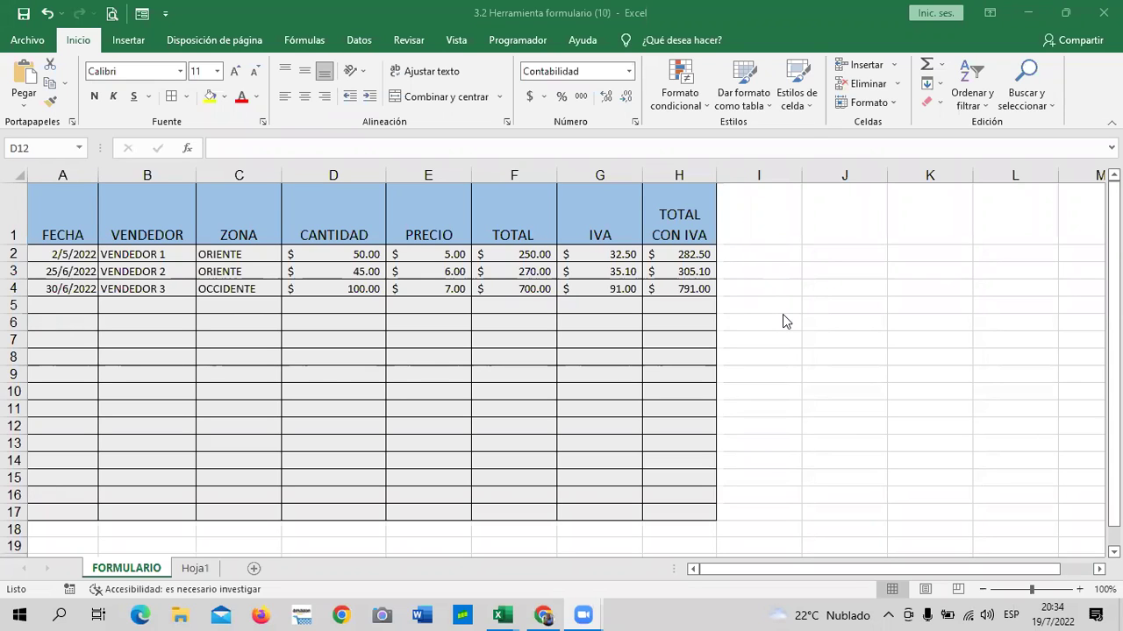
AutoSum the PRECIO values, then delete the misplaced total that landed in E16
{"action": "left_click", "coordinate": [681, 288]}
{"action": "left_click", "coordinate": [677, 255]}
{"action": "left_click", "coordinate": [677, 289]}
{"action": "left_click", "coordinate": [676, 506]}
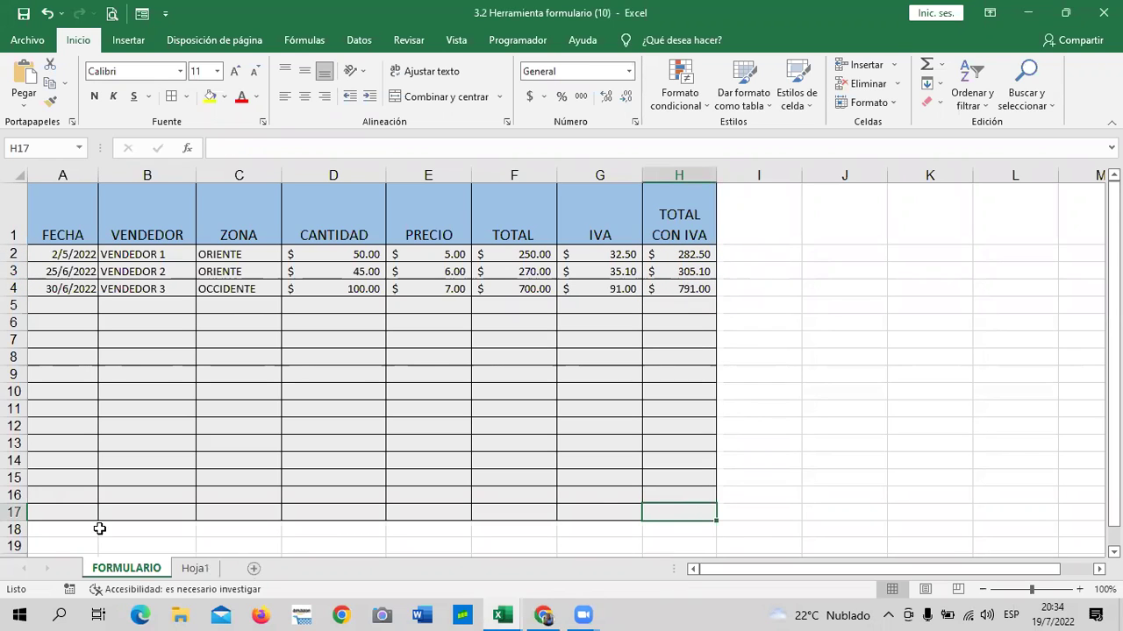
{"action": "left_click", "coordinate": [429, 511]}
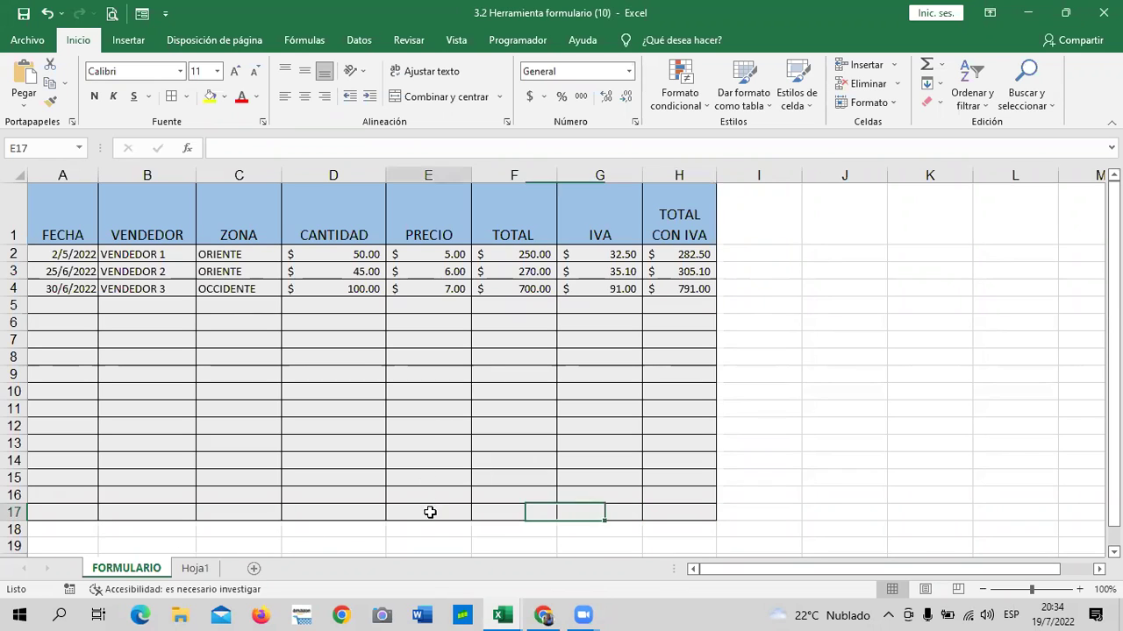
{"action": "left_click_drag", "start_coordinate": [443, 253], "coordinate": [451, 499]}
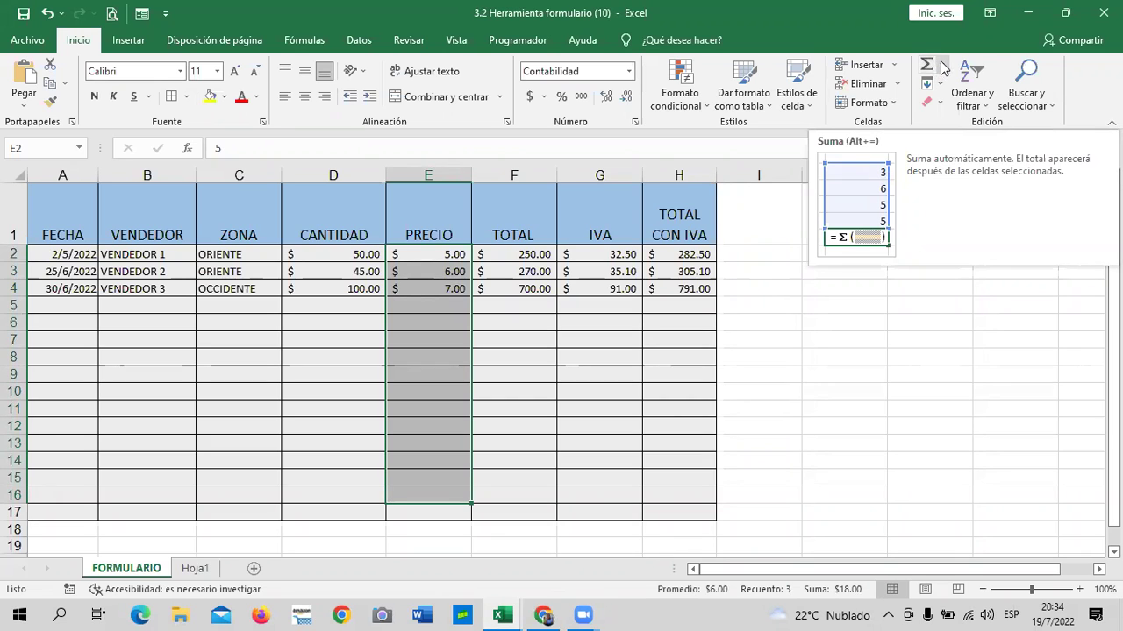
{"action": "left_click", "coordinate": [944, 68]}
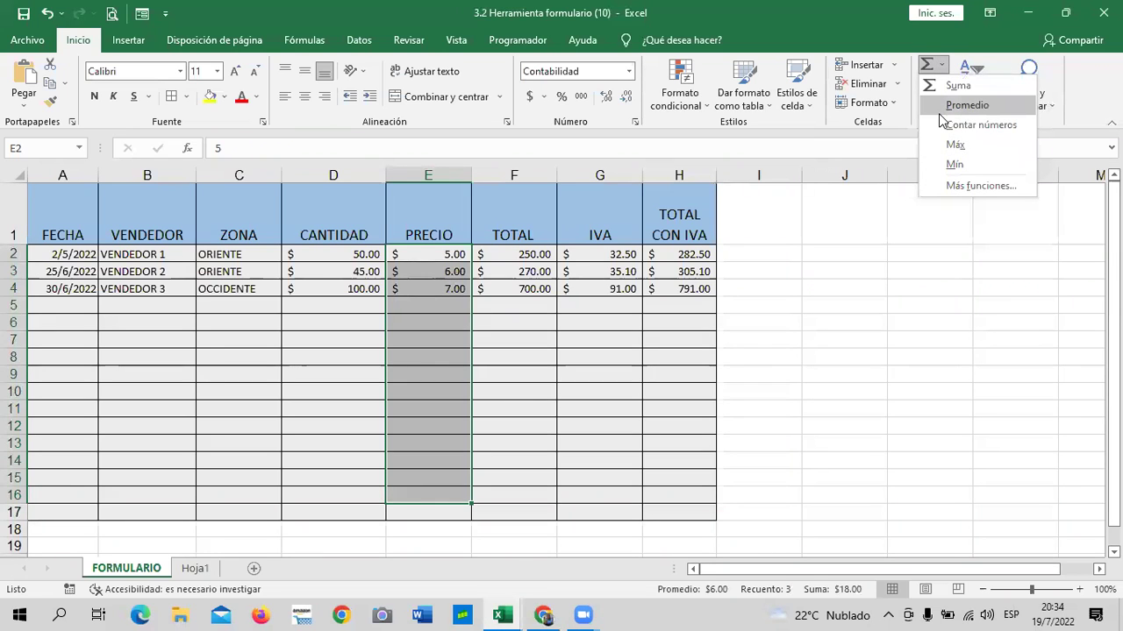
{"action": "left_click", "coordinate": [925, 68]}
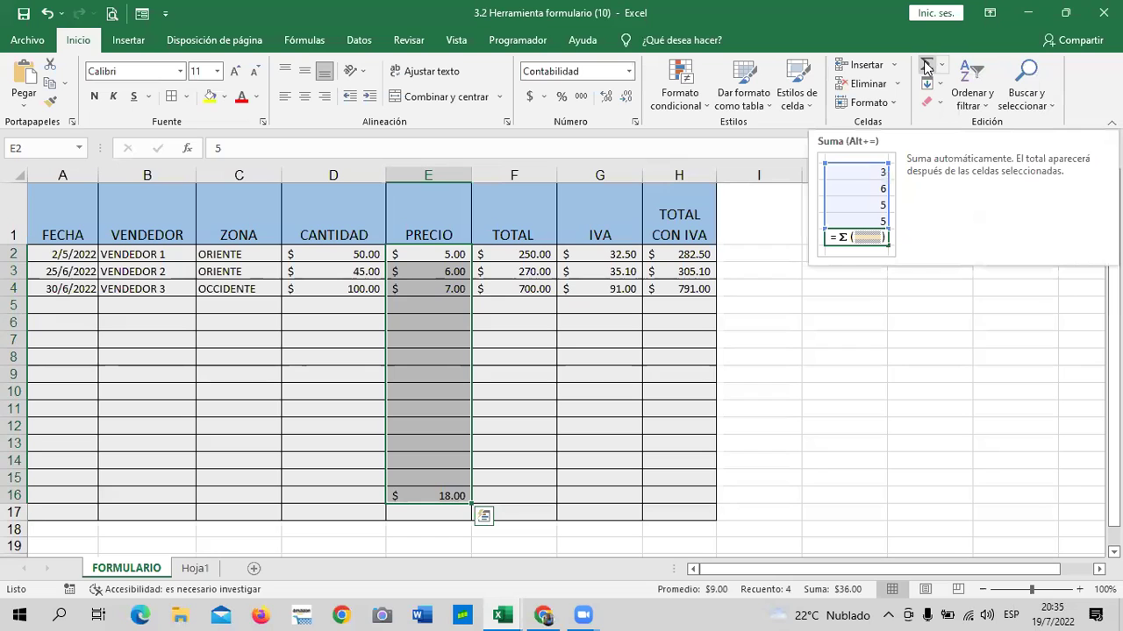
{"action": "left_click", "coordinate": [842, 478]}
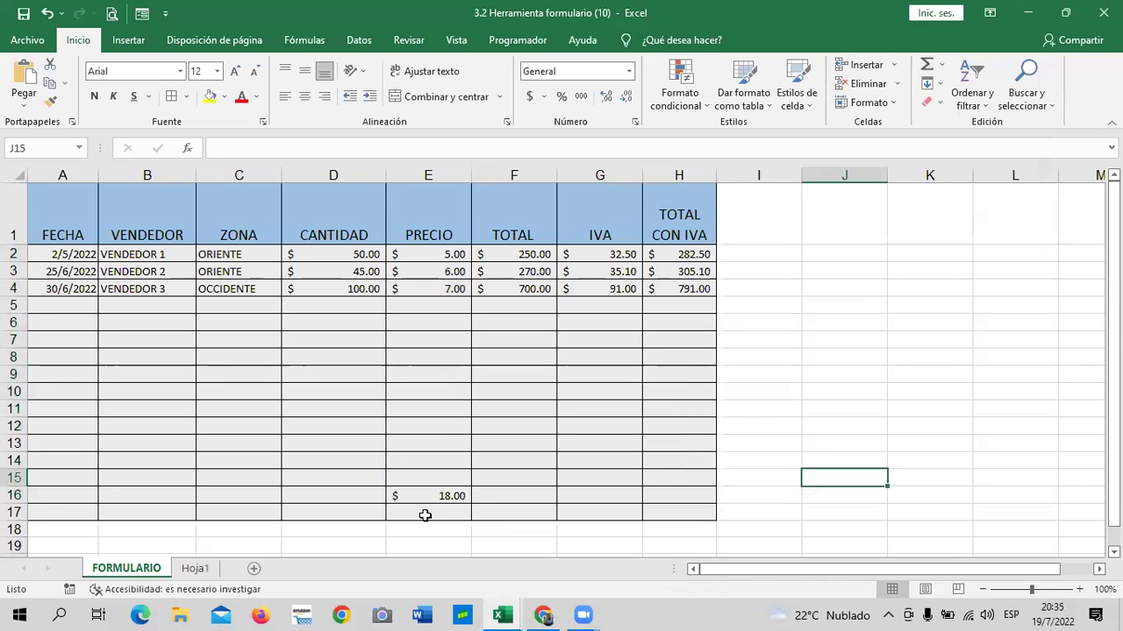
{"action": "left_click", "coordinate": [440, 494]}
{"action": "key", "text": "Delete"}
Add row-17 totals for PRECIO (18.00) and TOTAL (1,220.00) with AutoSum
{"action": "left_click", "coordinate": [710, 440]}
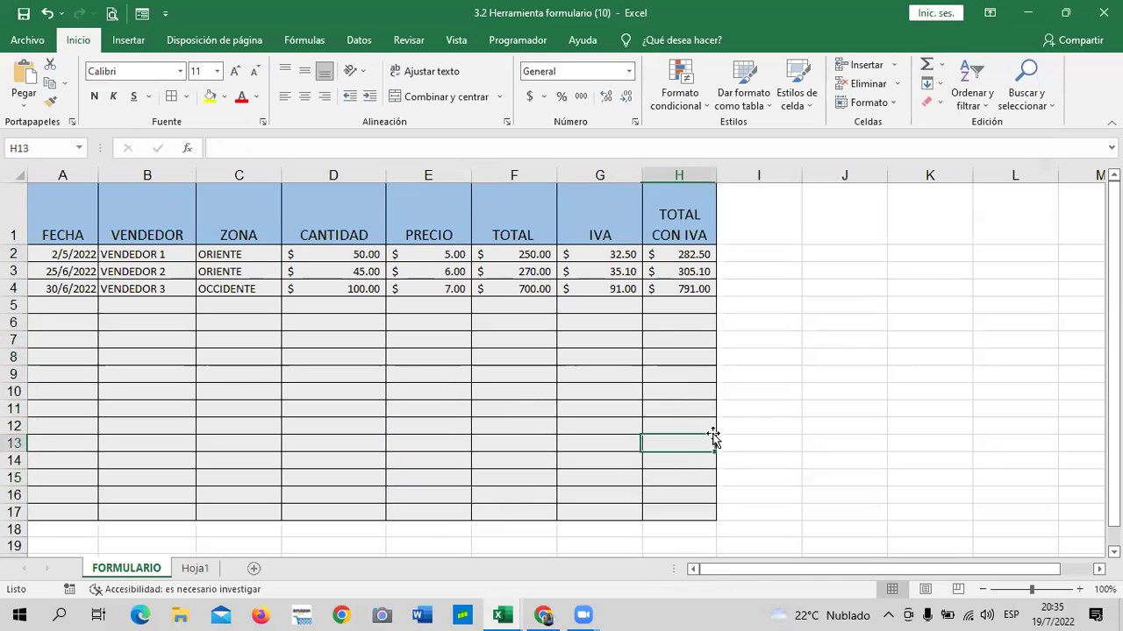
{"action": "left_click_drag", "start_coordinate": [439, 254], "coordinate": [451, 508]}
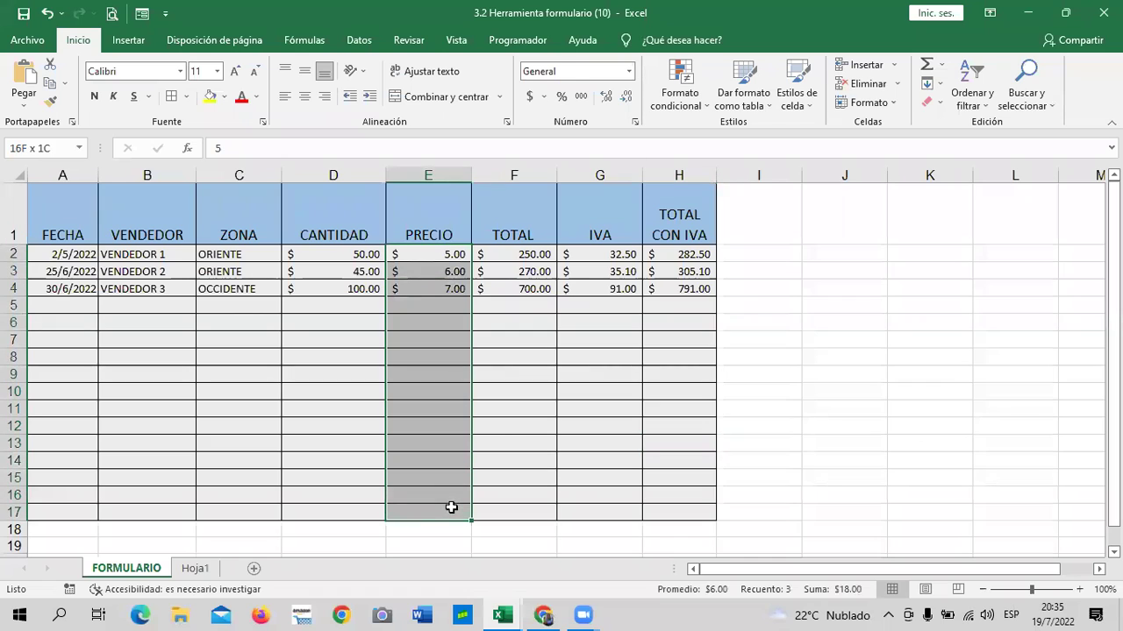
{"action": "left_click", "coordinate": [925, 66]}
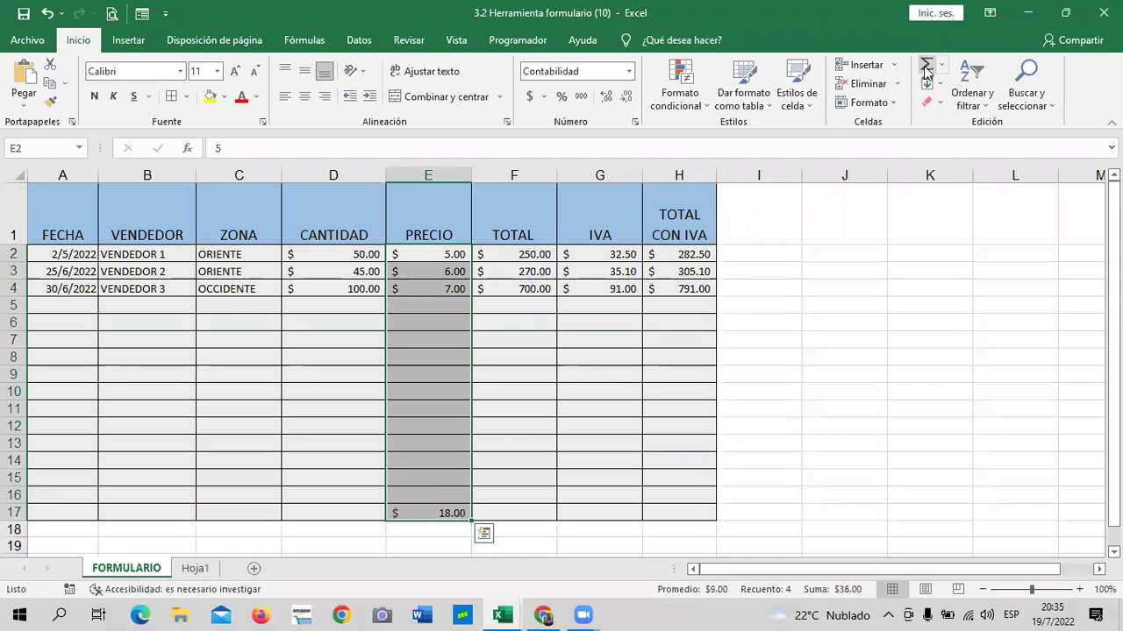
{"action": "left_click", "coordinate": [912, 374]}
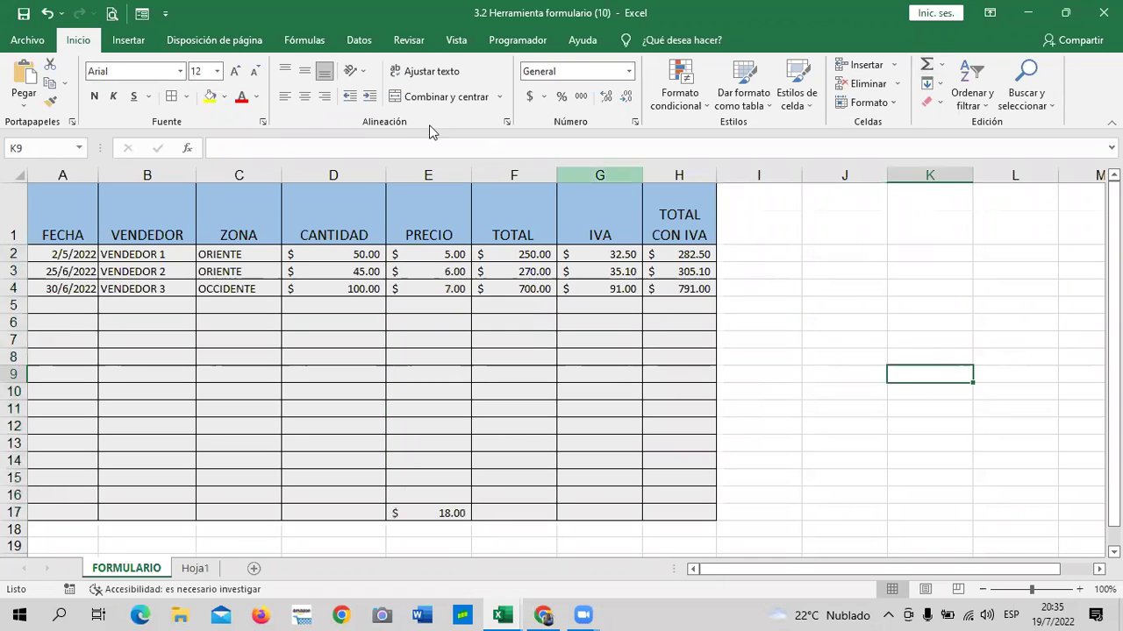
{"action": "left_click", "coordinate": [526, 257]}
{"action": "left_click_drag", "start_coordinate": [526, 257], "coordinate": [526, 513]}
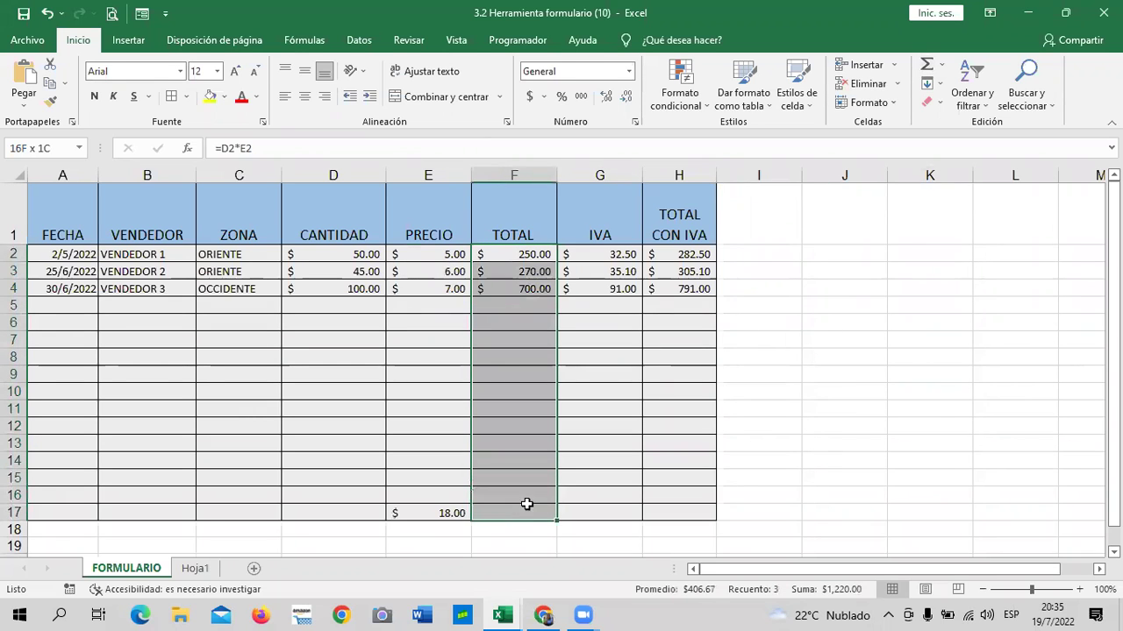
{"action": "left_click", "coordinate": [927, 67]}
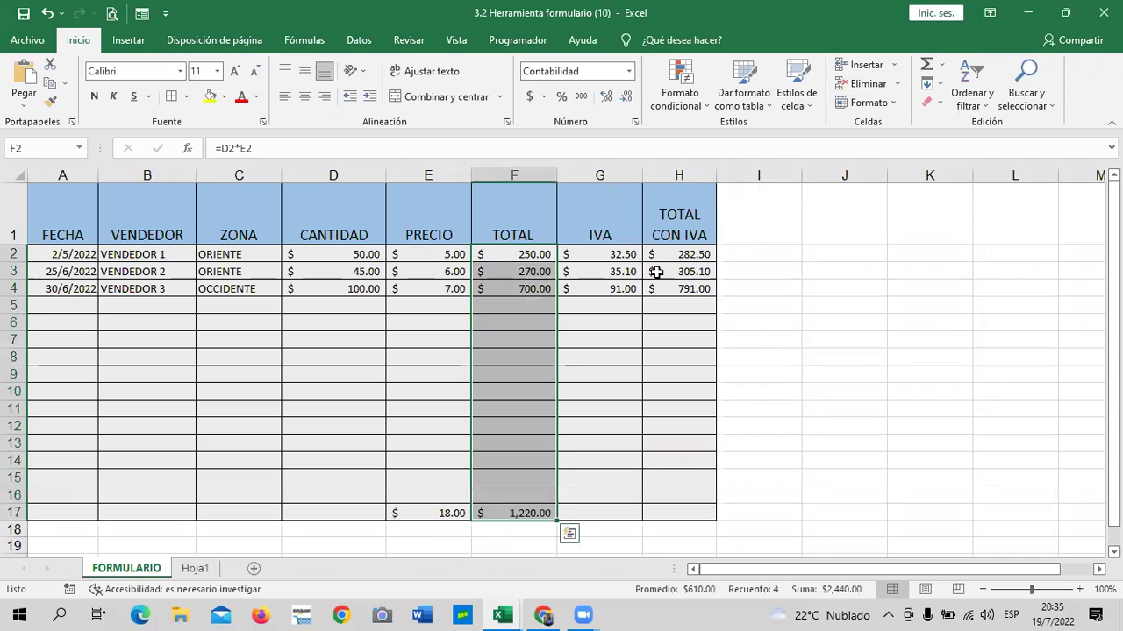
Add row-17 totals for IVA (158.60) and TOTAL CON IVA (1,378.60) with AutoSum
{"action": "mouse_move", "coordinate": [621, 257]}
{"action": "left_mouse_down"}
{"action": "mouse_move", "coordinate": [631, 522]}
{"action": "mouse_move", "coordinate": [638, 509]}
{"action": "left_mouse_up"}
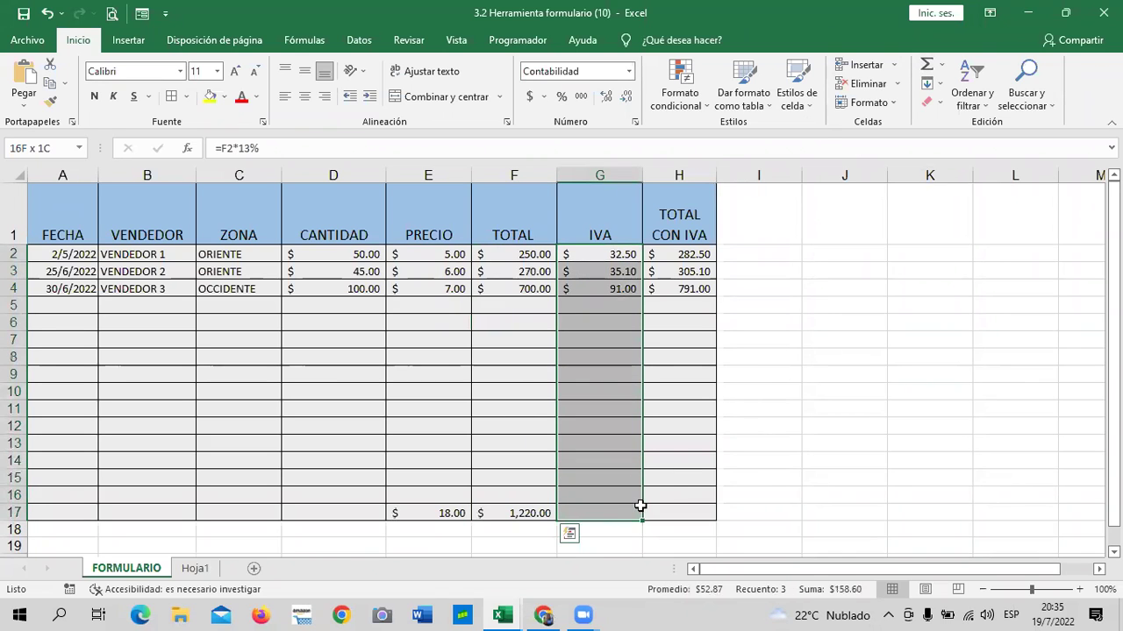
{"action": "left_click", "coordinate": [756, 449]}
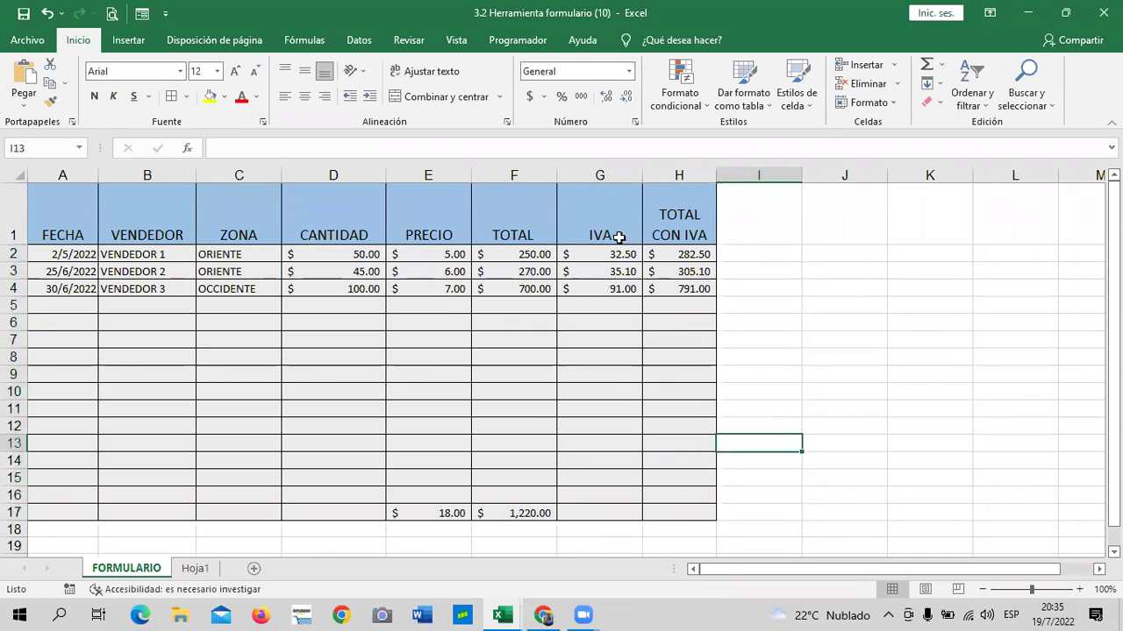
{"action": "left_click_drag", "start_coordinate": [614, 254], "coordinate": [613, 509]}
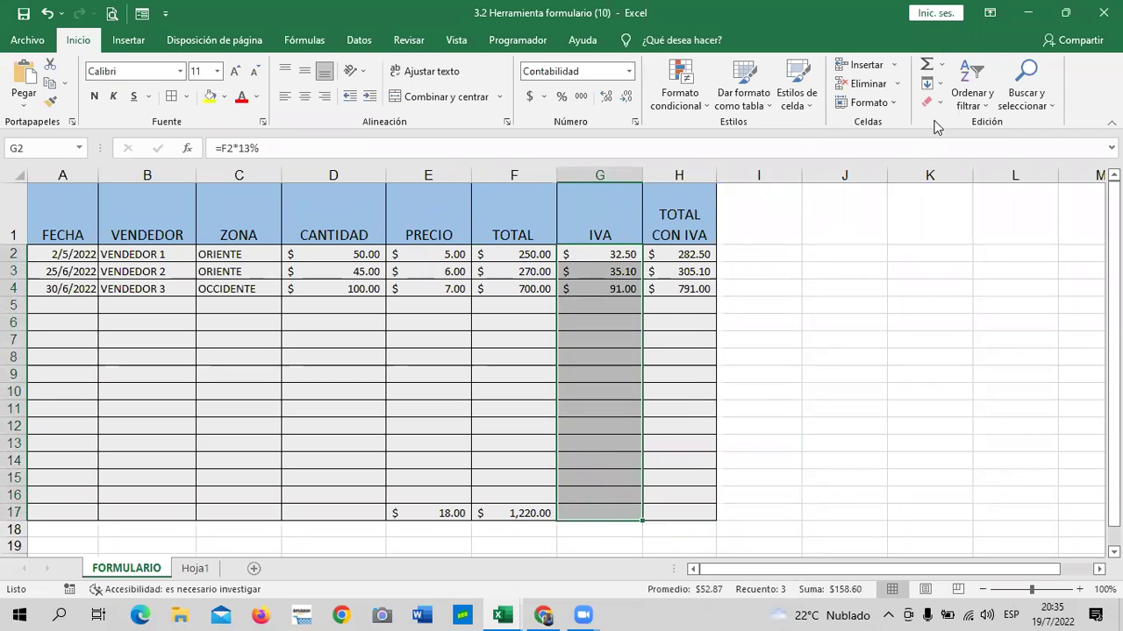
{"action": "left_click", "coordinate": [927, 65]}
{"action": "left_click", "coordinate": [789, 428]}
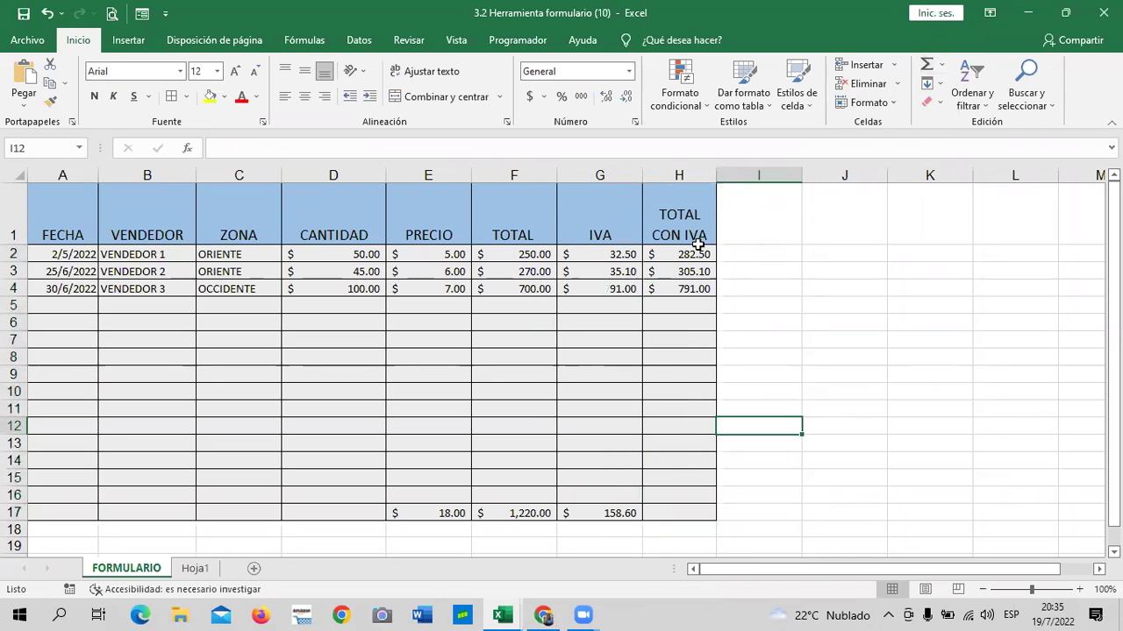
{"action": "left_click_drag", "start_coordinate": [700, 254], "coordinate": [708, 508]}
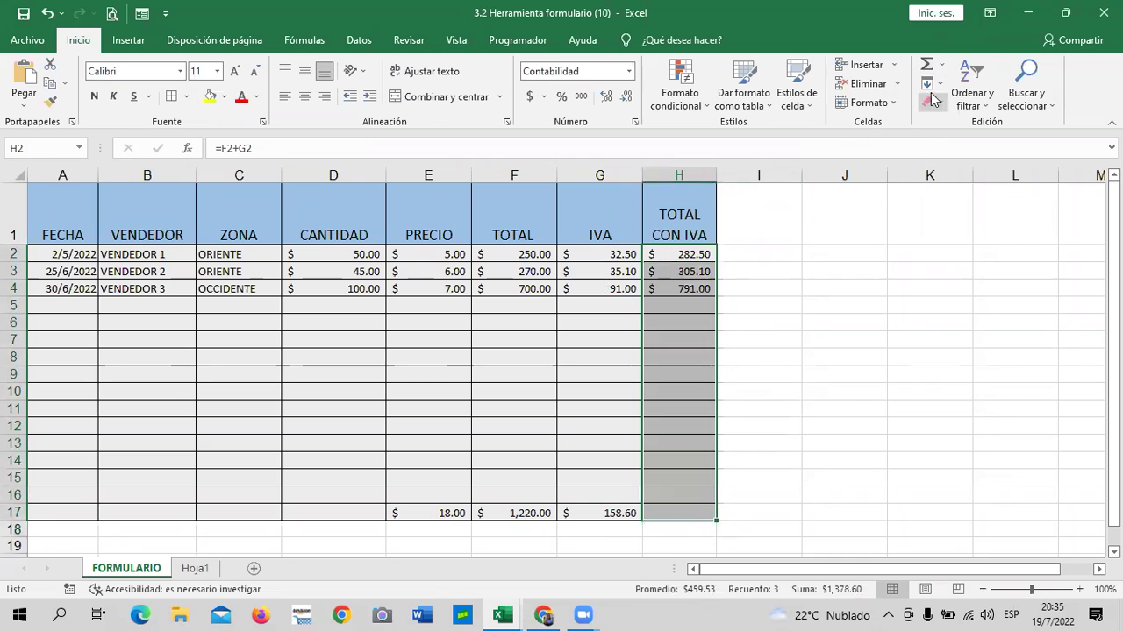
{"action": "left_click", "coordinate": [926, 64]}
{"action": "left_click", "coordinate": [815, 428]}
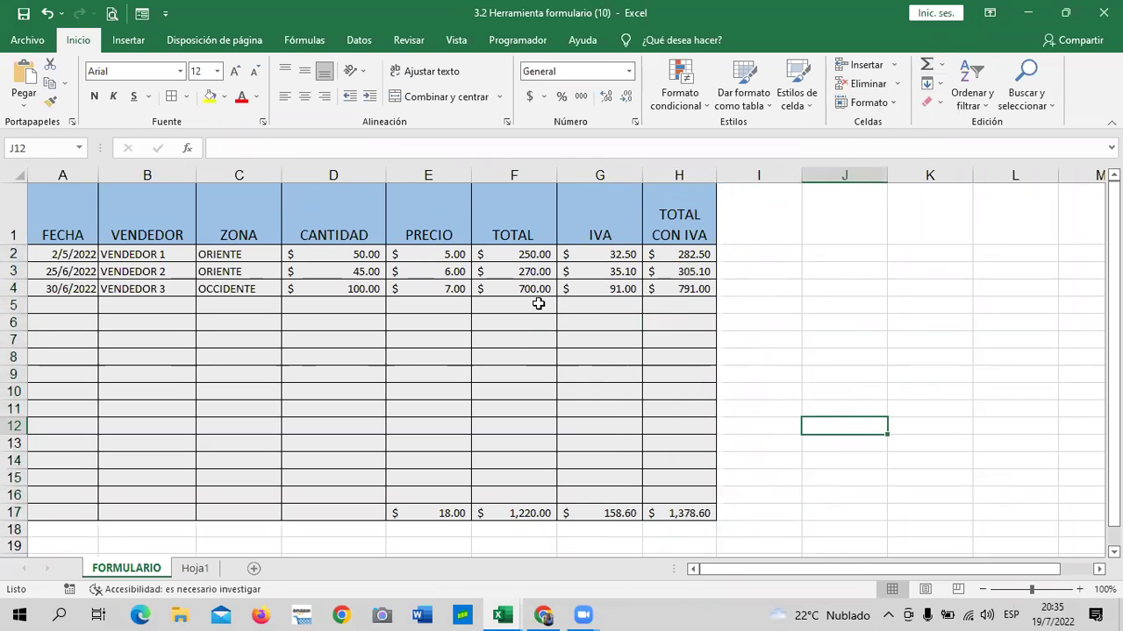
{"action": "left_click", "coordinate": [689, 249]}
{"action": "left_click", "coordinate": [829, 341]}
{"action": "left_click_drag", "start_coordinate": [704, 254], "coordinate": [698, 295]}
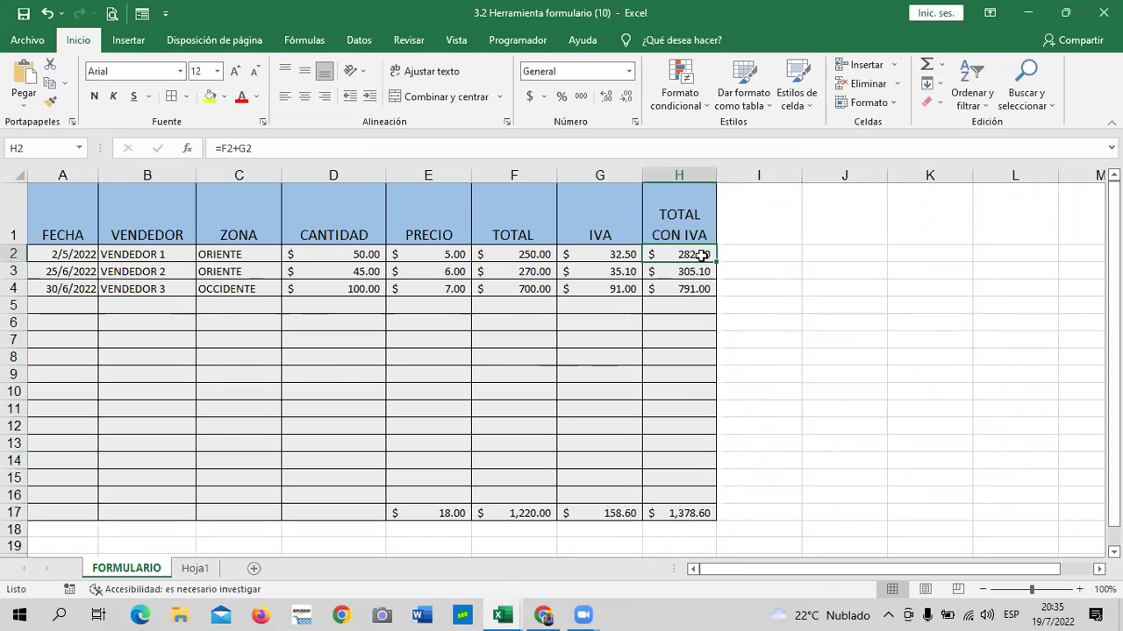
Enter test values in TOTAL cells F5 and F16 (25) to watch the column sum
{"action": "left_click", "coordinate": [687, 303]}
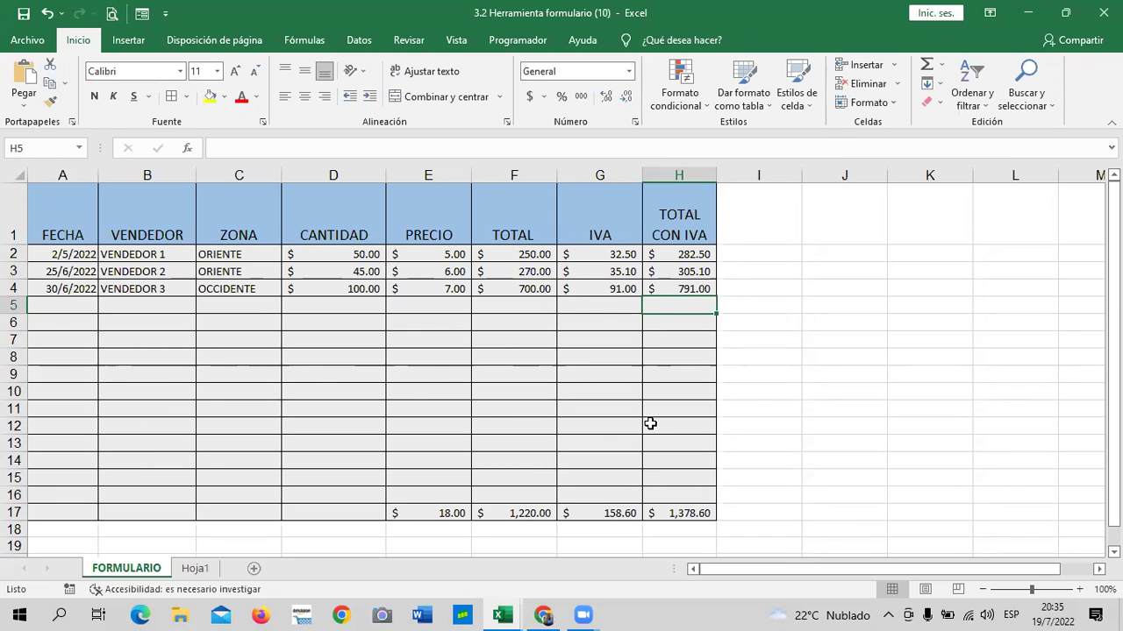
{"action": "left_click", "coordinate": [905, 395]}
{"action": "left_click", "coordinate": [478, 312]}
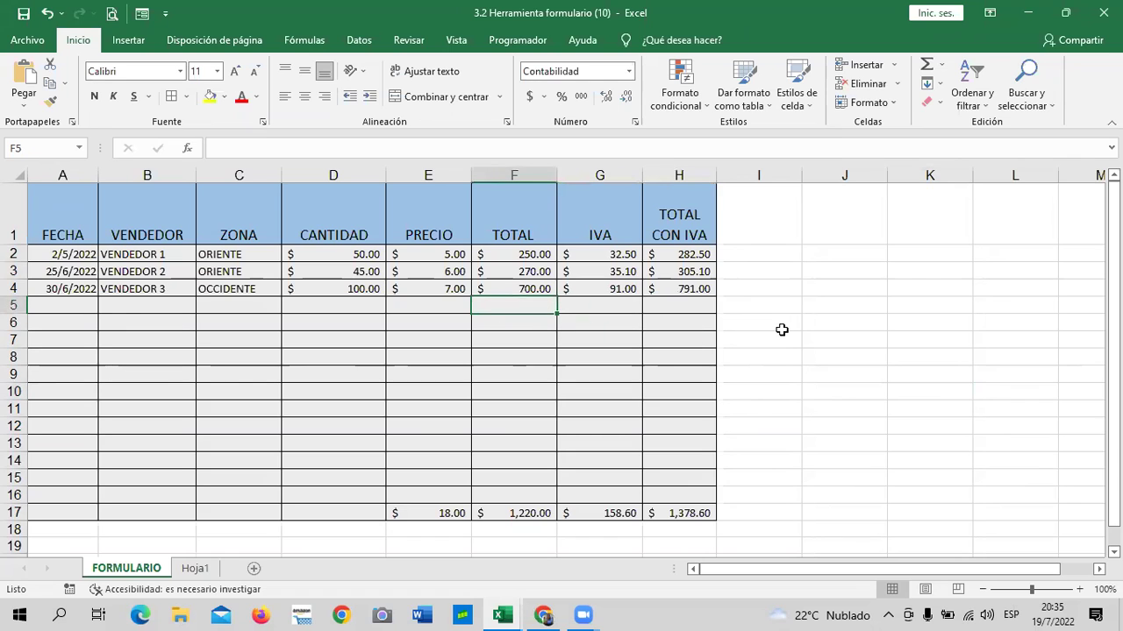
{"action": "type", "text": "50"}
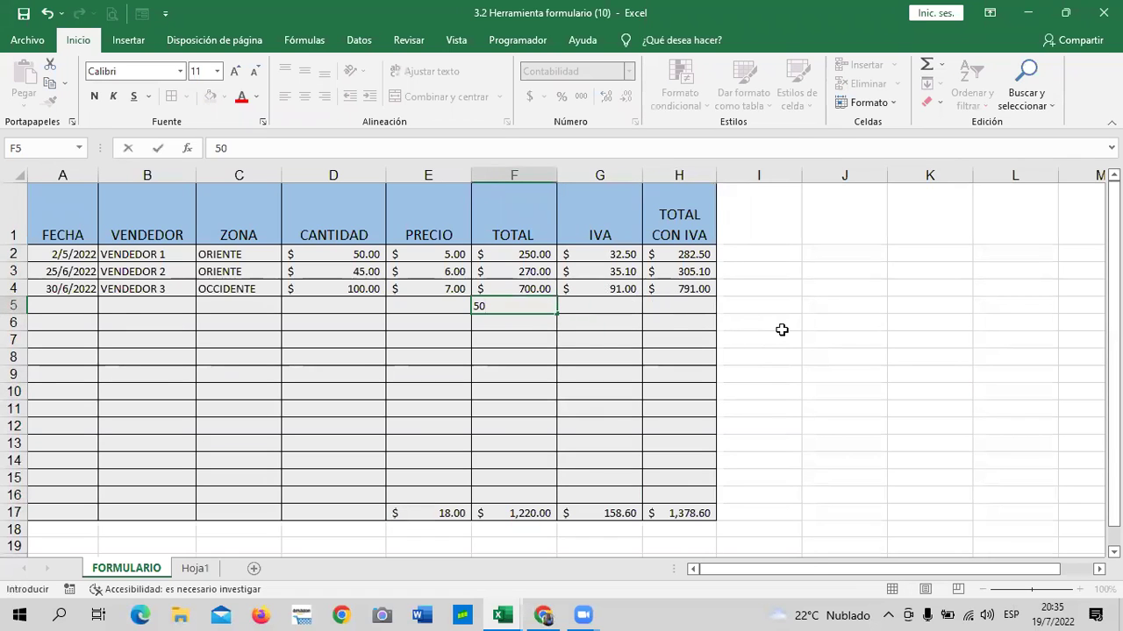
{"action": "key", "text": "Return"}
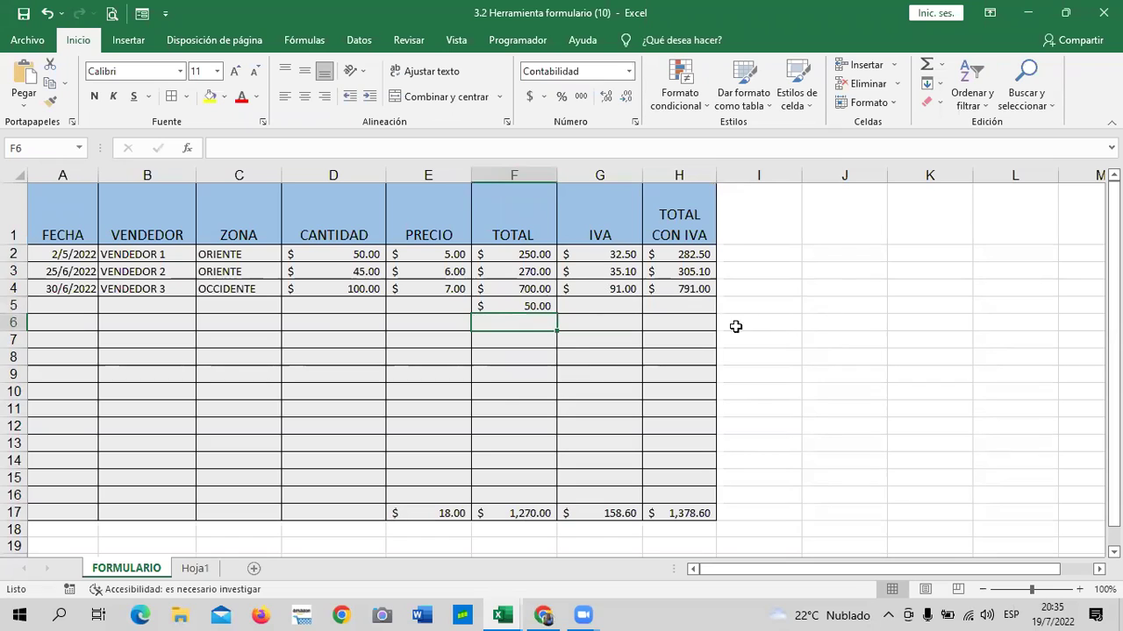
{"action": "left_click_drag", "start_coordinate": [504, 425], "coordinate": [507, 433]}
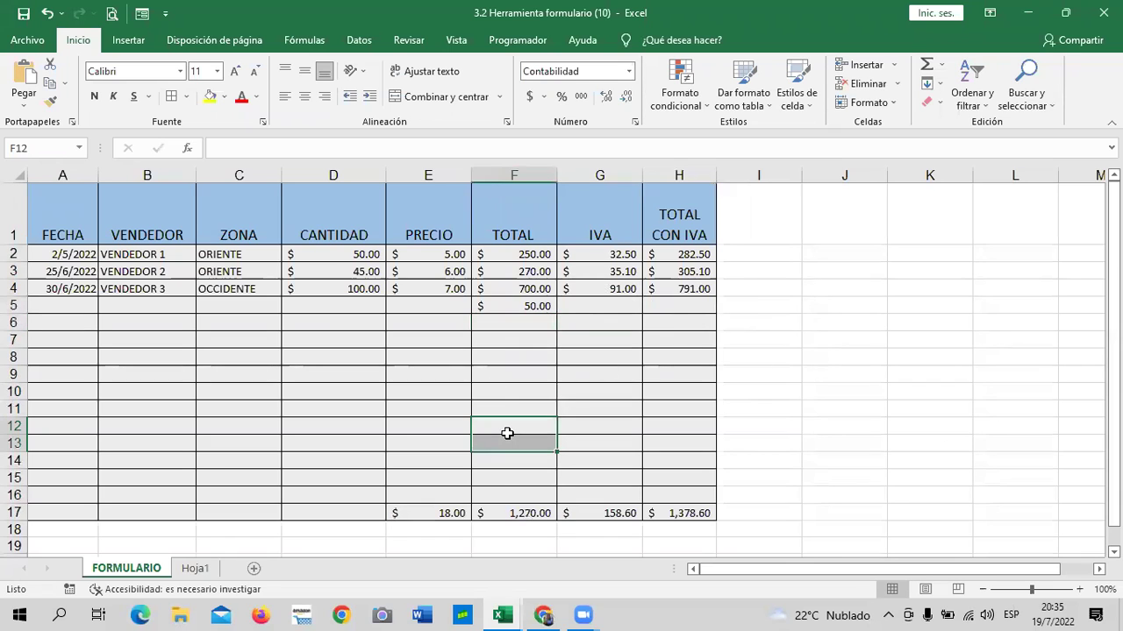
{"action": "left_click", "coordinate": [504, 481]}
{"action": "left_click", "coordinate": [517, 493]}
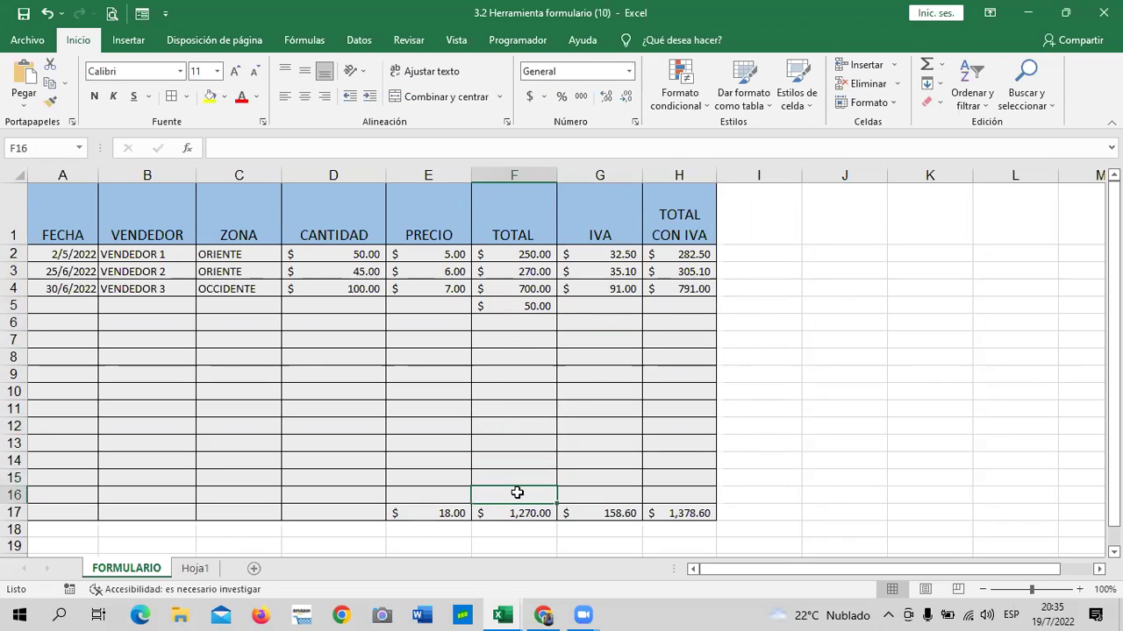
{"action": "type", "text": "25"}
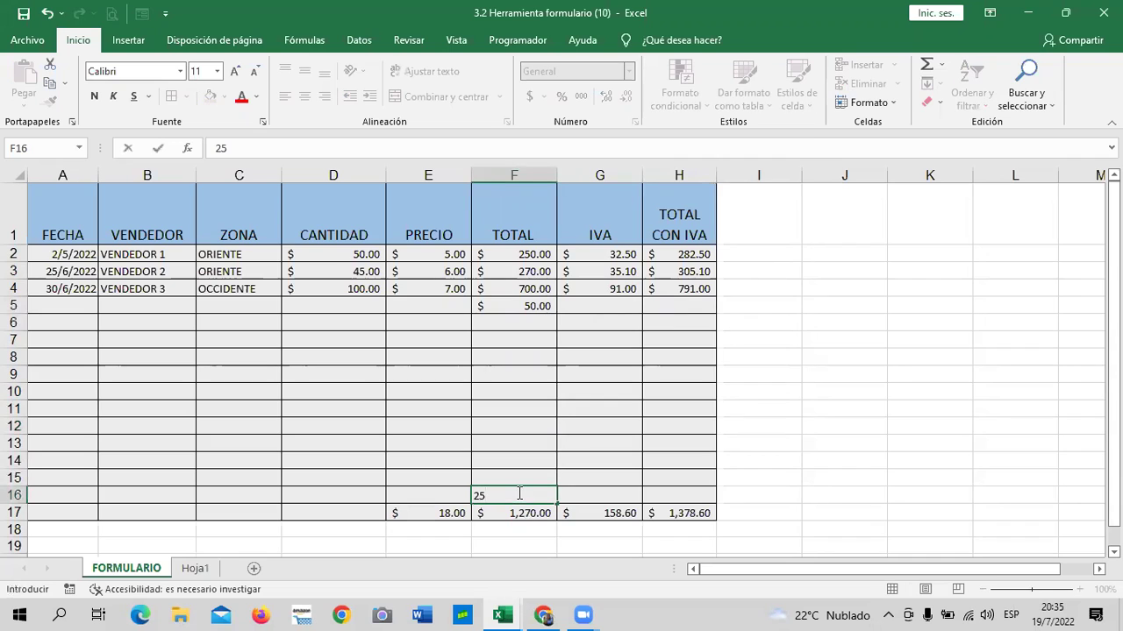
{"action": "key", "text": "Return"}
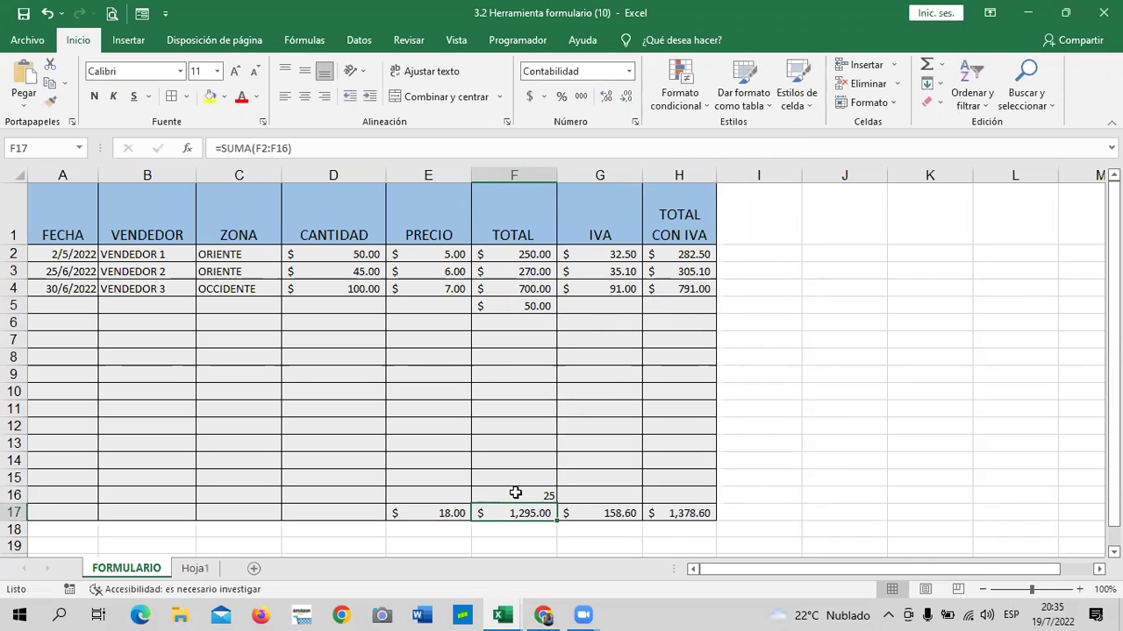
Delete the test values from F16 and F5, then check the SUMA formulas in F17, G17 and H17
{"action": "left_click", "coordinate": [537, 494]}
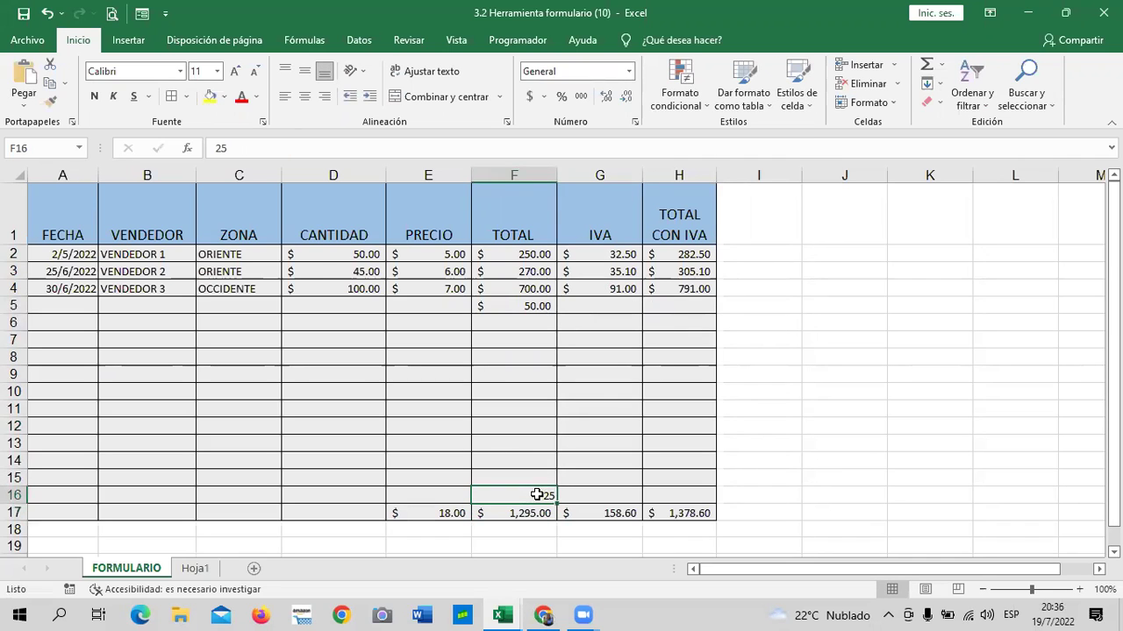
{"action": "key", "text": "Delete"}
{"action": "left_click", "coordinate": [511, 305]}
{"action": "key", "text": "Delete"}
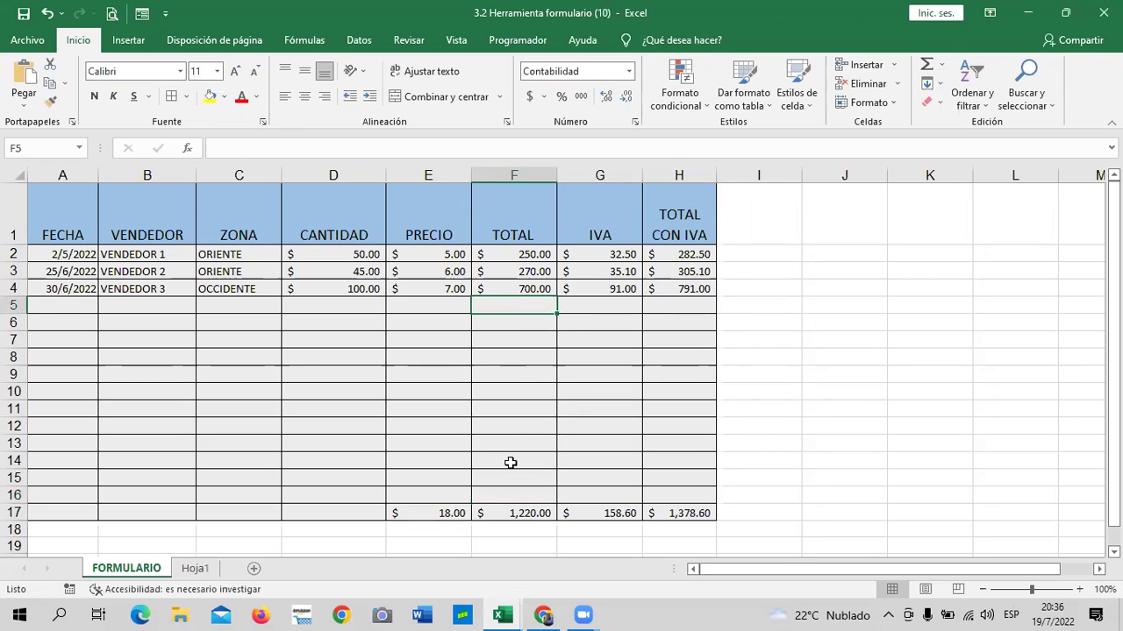
{"action": "left_click", "coordinate": [510, 512]}
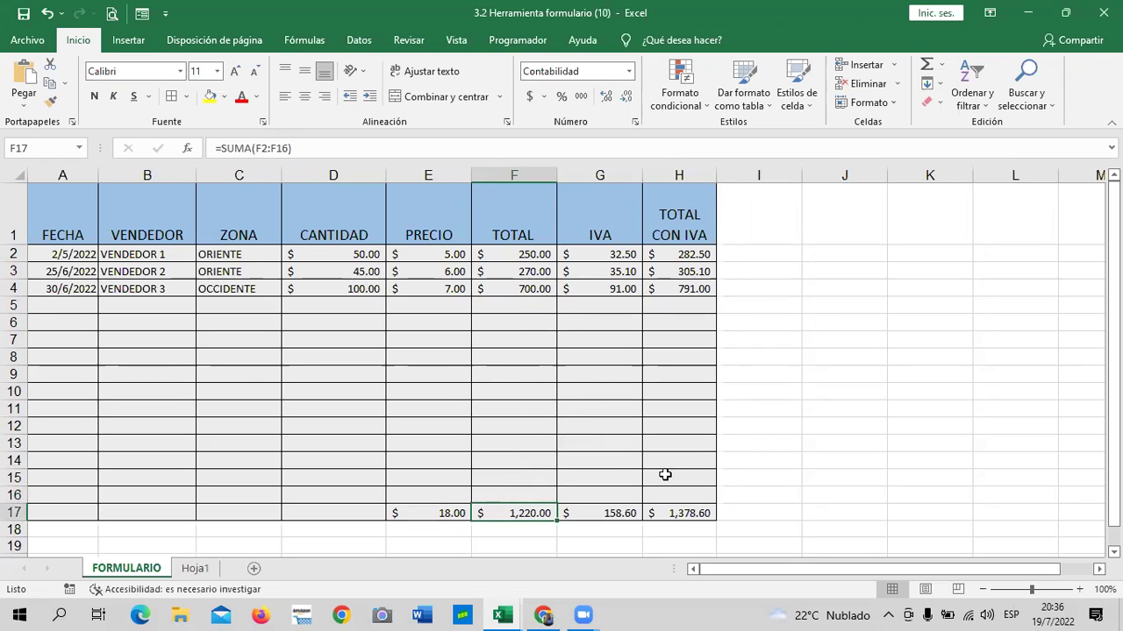
{"action": "left_click", "coordinate": [611, 513]}
{"action": "left_click", "coordinate": [676, 512]}
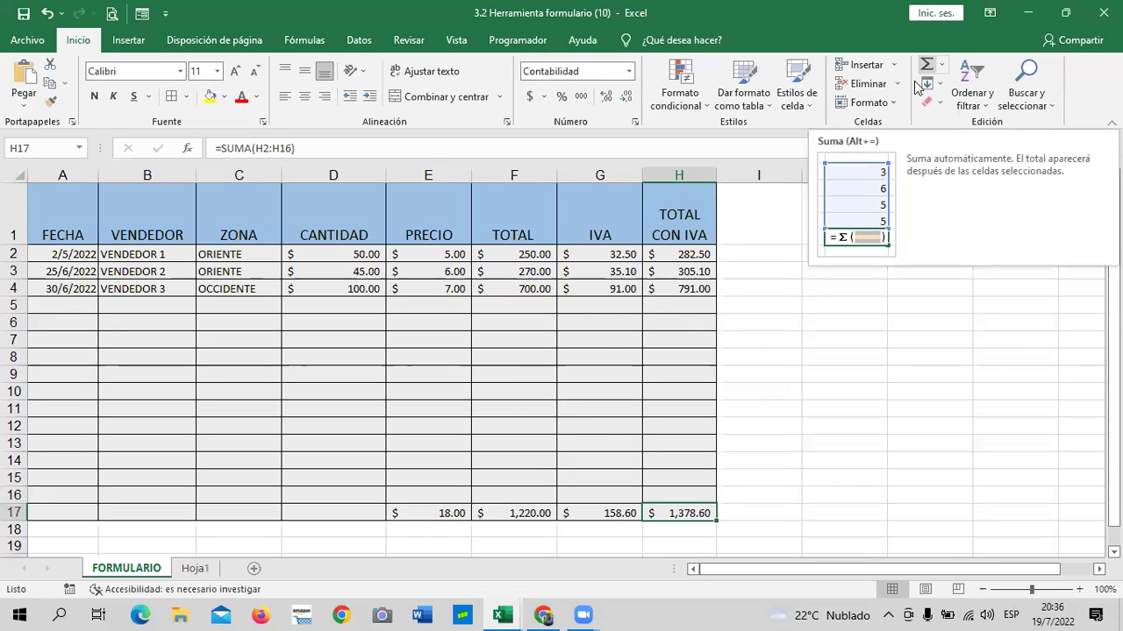
Merge and centre A17:D17 and label it TOTALES
{"action": "left_click", "coordinate": [321, 512]}
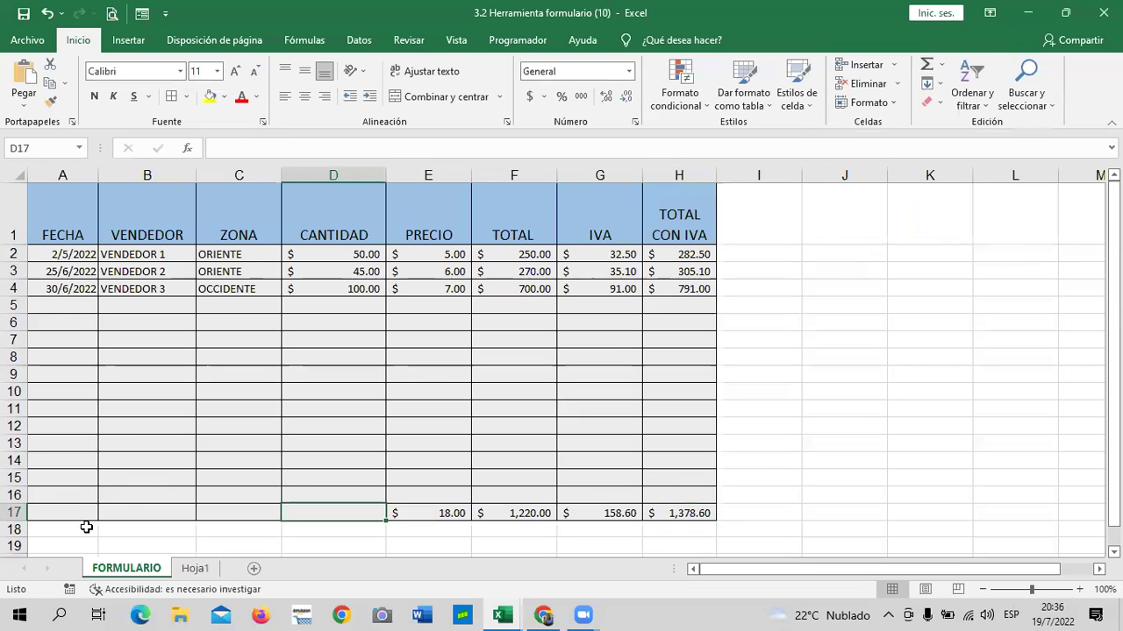
{"action": "left_click_drag", "start_coordinate": [88, 514], "coordinate": [334, 515]}
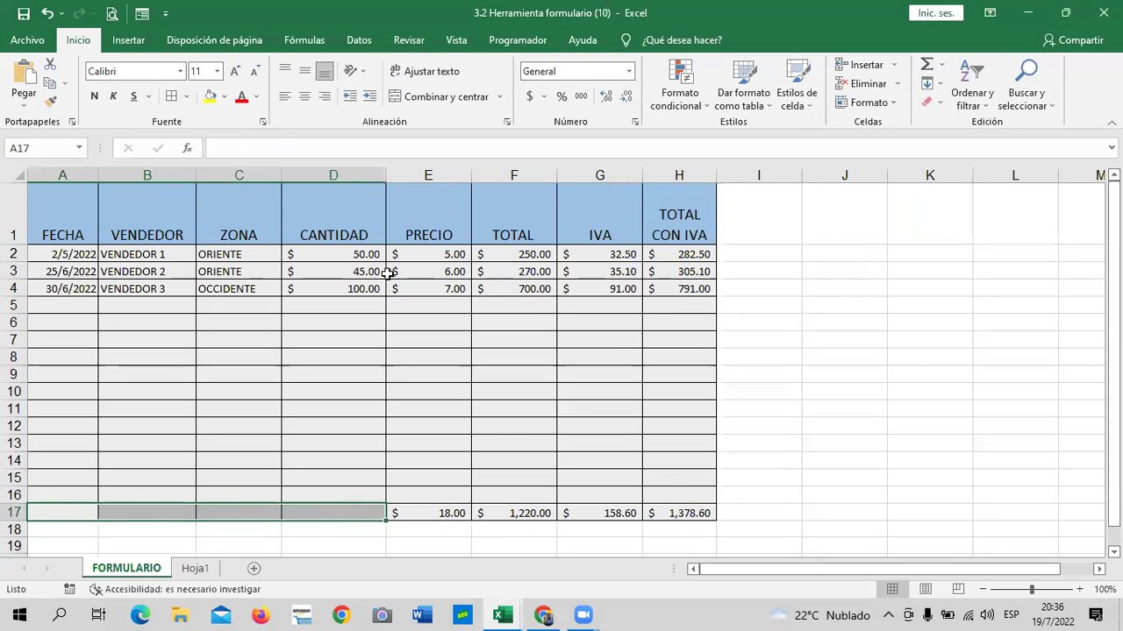
{"action": "left_click", "coordinate": [443, 96]}
{"action": "left_click", "coordinate": [281, 512]}
{"action": "type", "text": "TOTALES"}
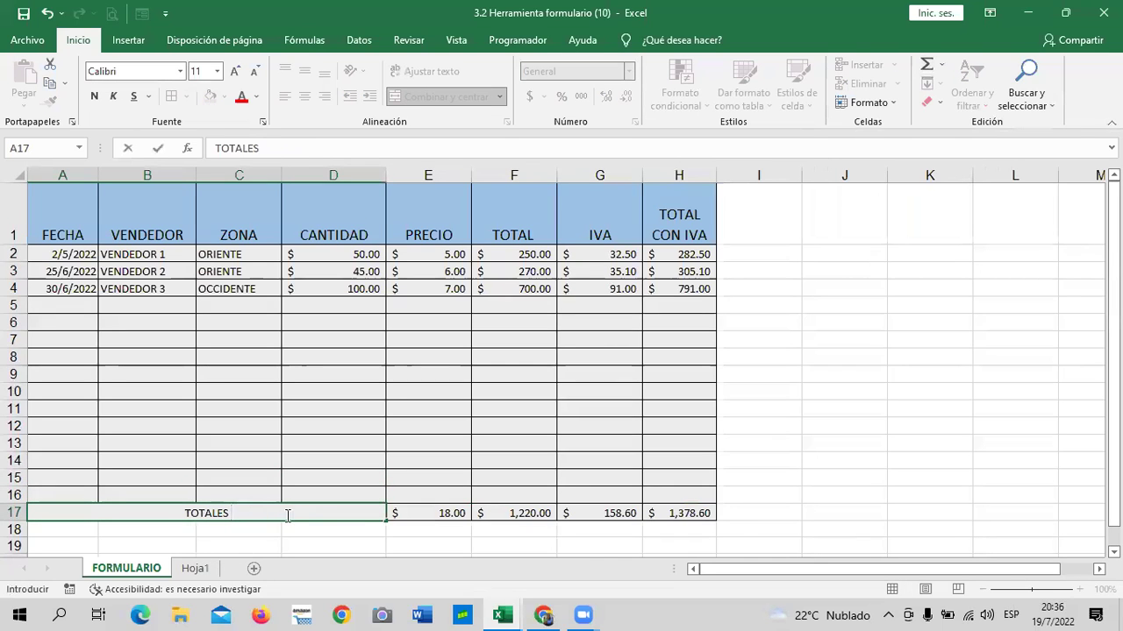
{"action": "left_click", "coordinate": [847, 412]}
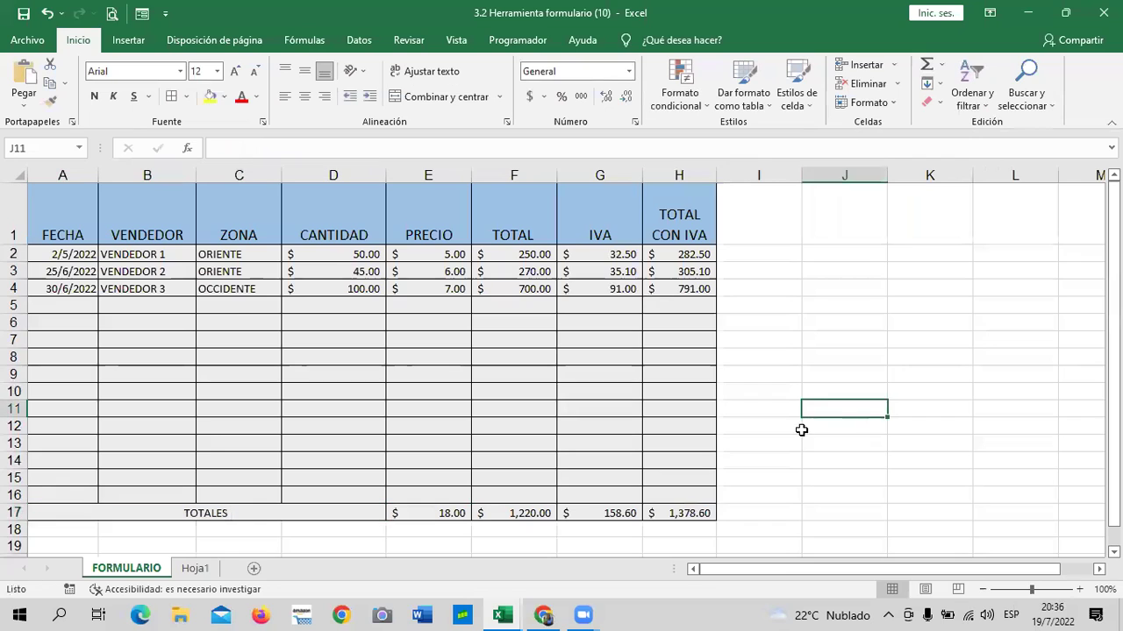
Increase the font size of the TOTALES label and the totals in E17:H17
{"action": "left_click", "coordinate": [303, 510]}
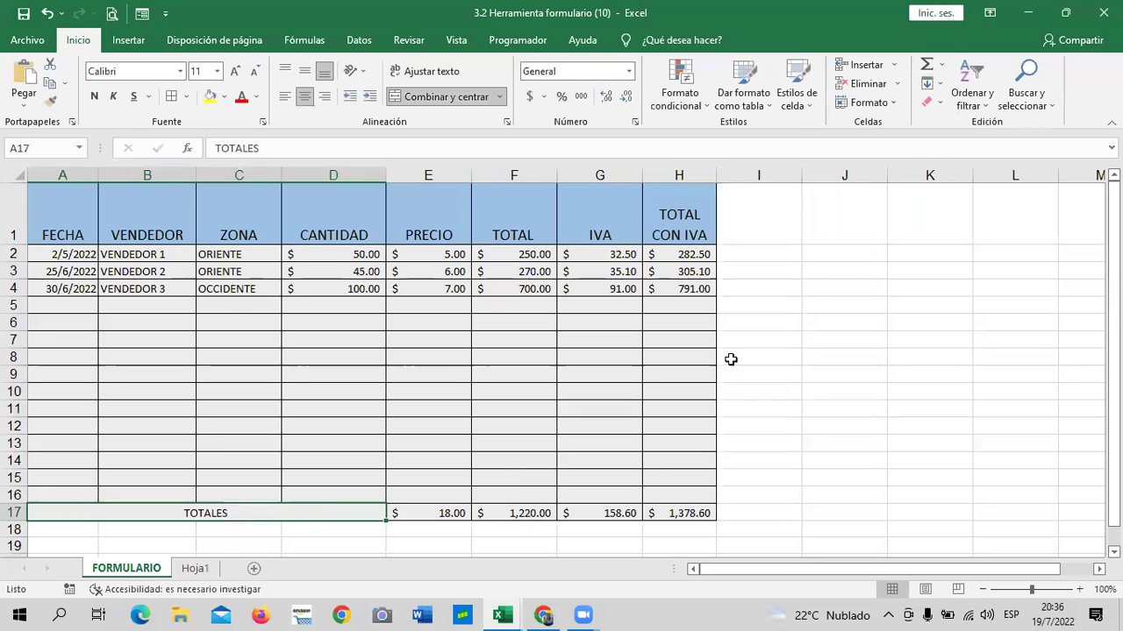
{"action": "left_click", "coordinate": [235, 76]}
{"action": "left_click", "coordinate": [235, 76]}
{"action": "left_click", "coordinate": [845, 464]}
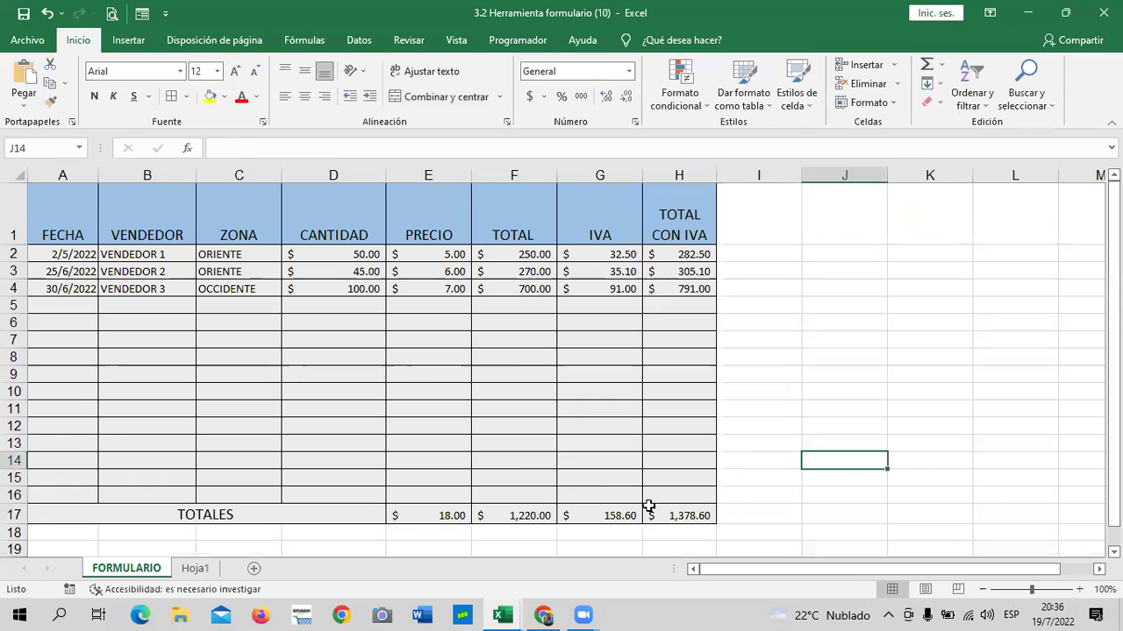
{"action": "left_click_drag", "start_coordinate": [420, 516], "coordinate": [663, 516]}
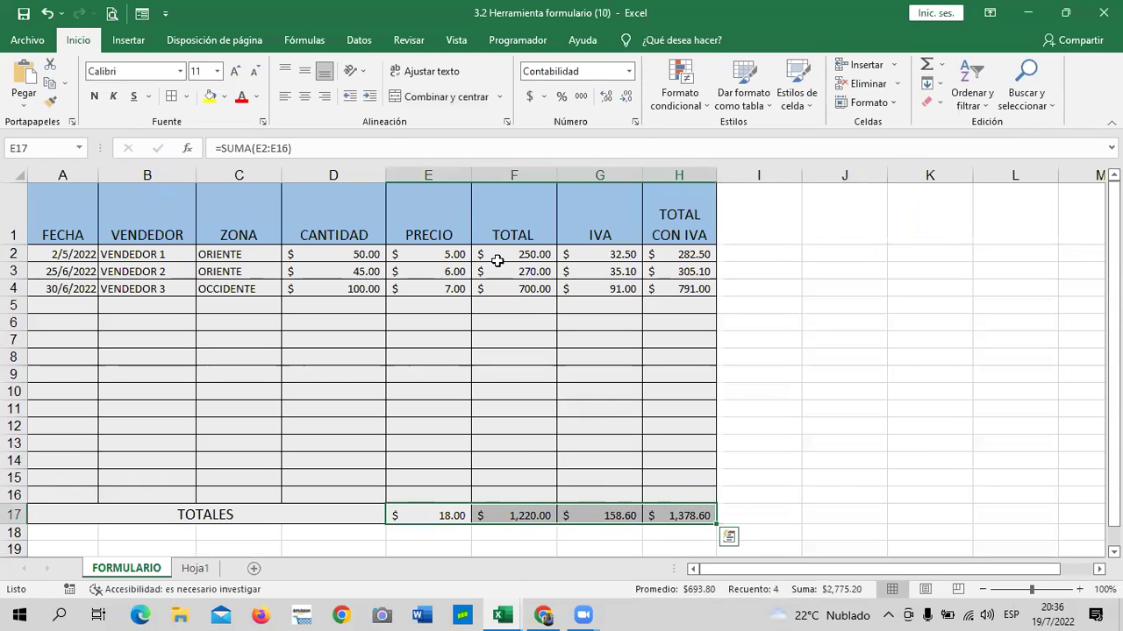
{"action": "left_click", "coordinate": [235, 72]}
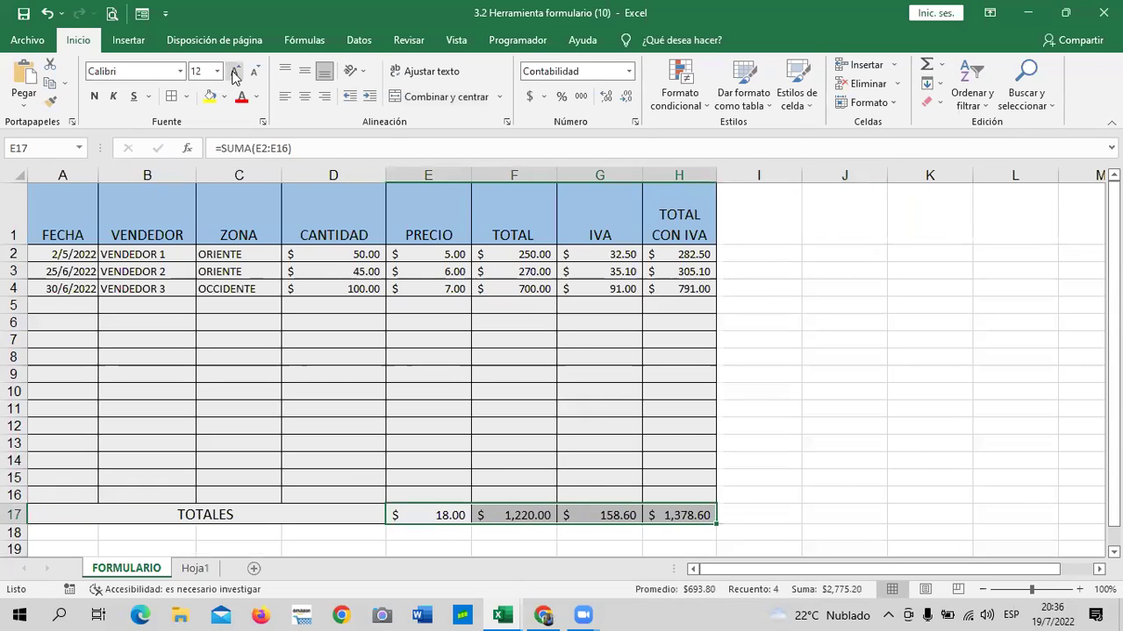
{"action": "left_click", "coordinate": [804, 393]}
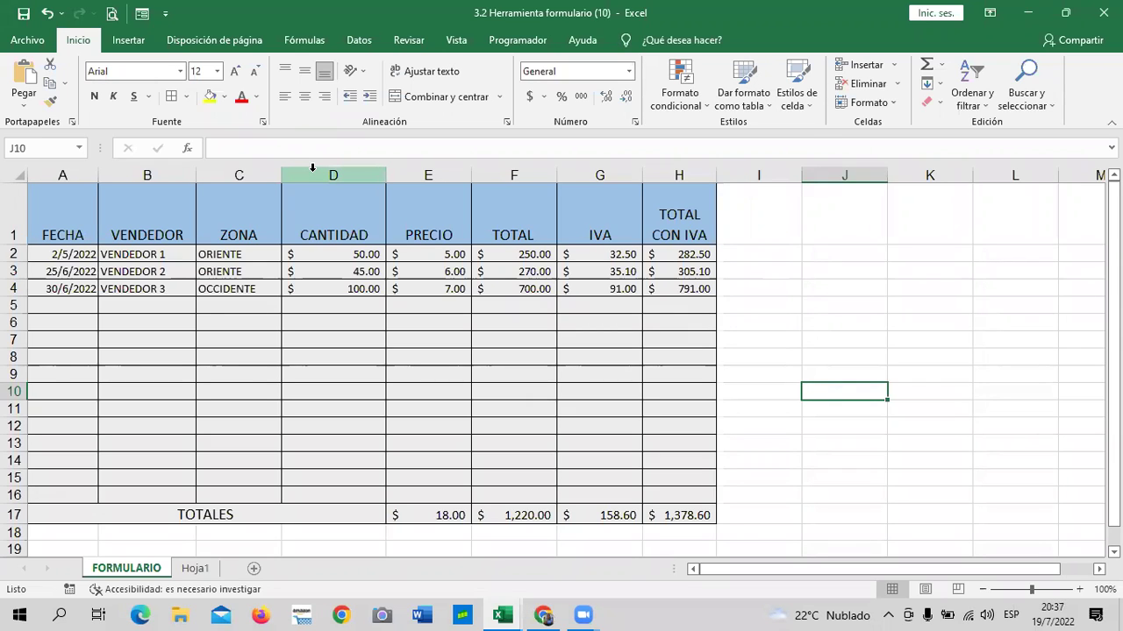
Go from the FORMULARIO sheet to the empty Hoja1 sheet
{"action": "left_click", "coordinate": [826, 284]}
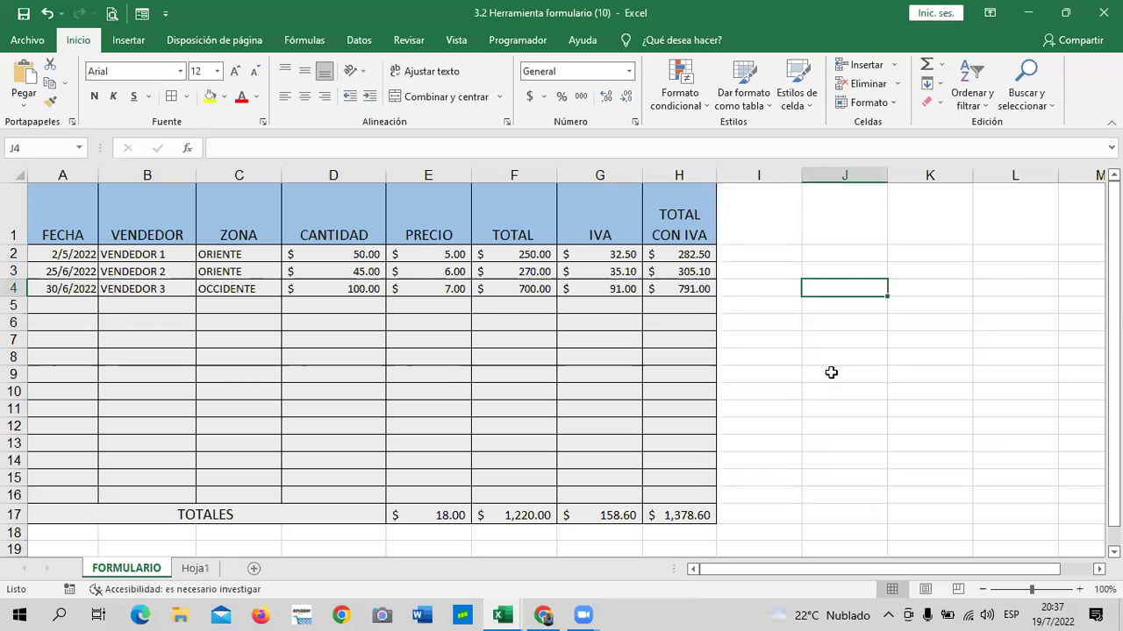
Switch to Hoja1 and discard an N° entry typed in the wrong cell
{"action": "left_click", "coordinate": [193, 568]}
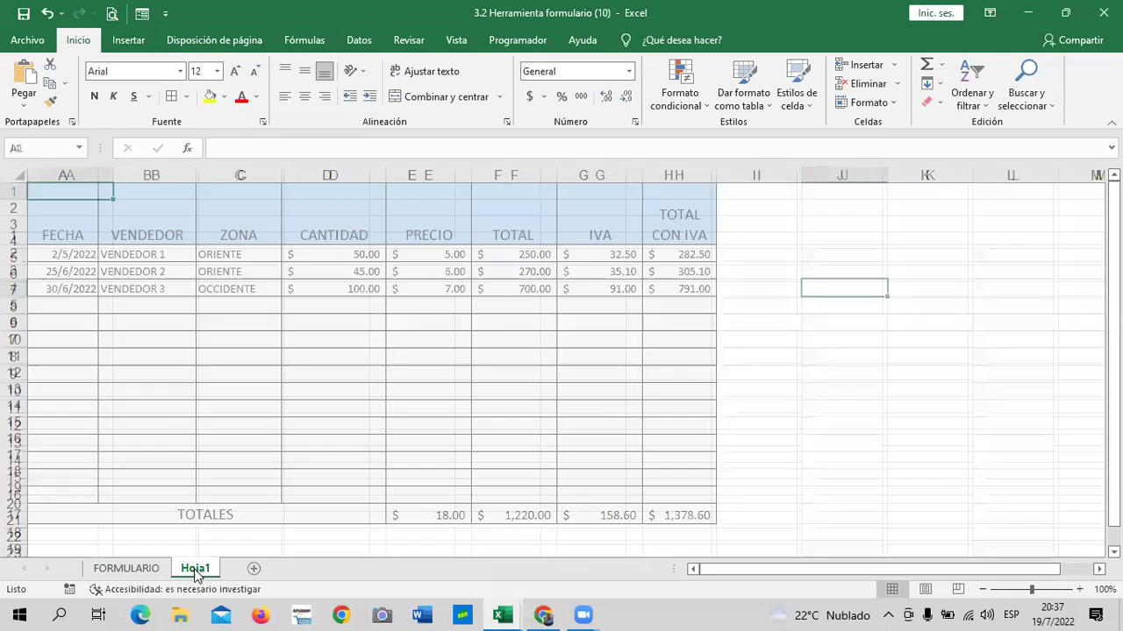
{"action": "left_click_drag", "start_coordinate": [413, 422], "coordinate": [414, 408]}
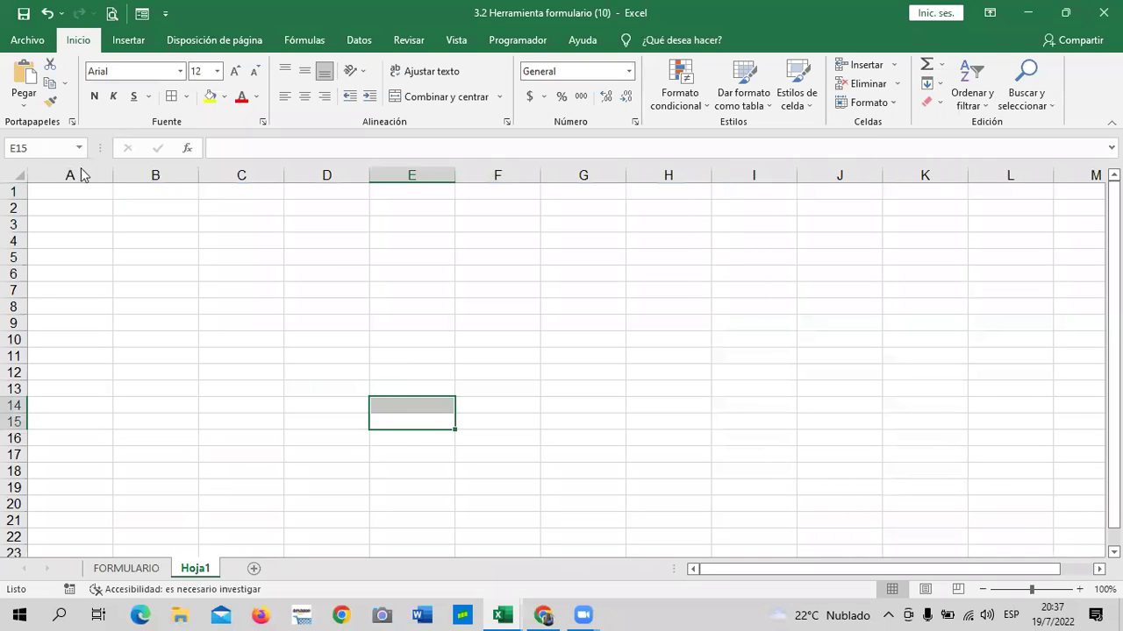
{"action": "left_click", "coordinate": [82, 199]}
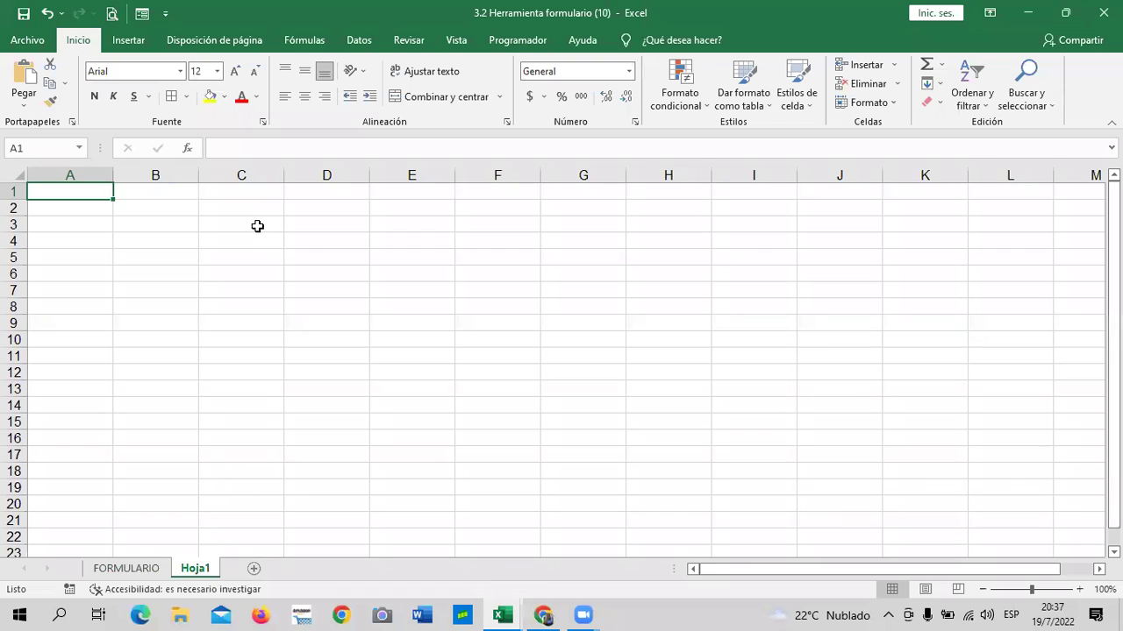
{"action": "left_click", "coordinate": [337, 271]}
{"action": "type", "text": "N"}
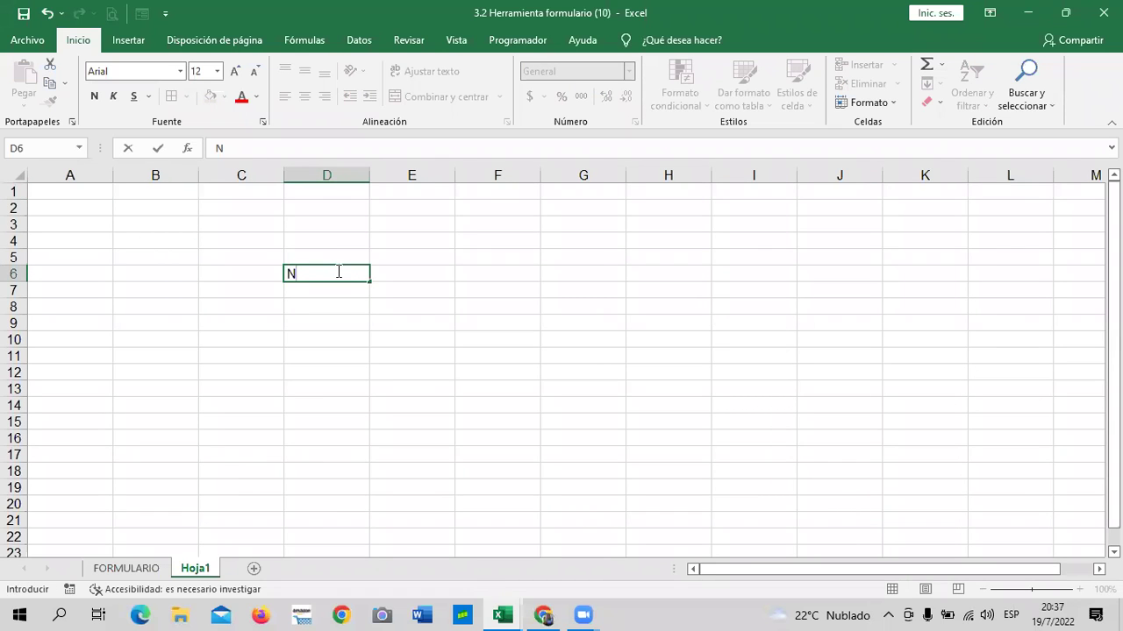
{"action": "type", "text": "°"}
{"action": "key", "text": "BackSpace"}
{"action": "key", "text": "BackSpace"}
{"action": "scroll", "coordinate": [353, 416], "scroll_direction": "down", "scroll_amount": 1}
{"action": "left_click_drag", "start_coordinate": [334, 437], "coordinate": [289, 399]}
{"action": "scroll", "coordinate": [259, 314], "scroll_direction": "up", "scroll_amount": 1}
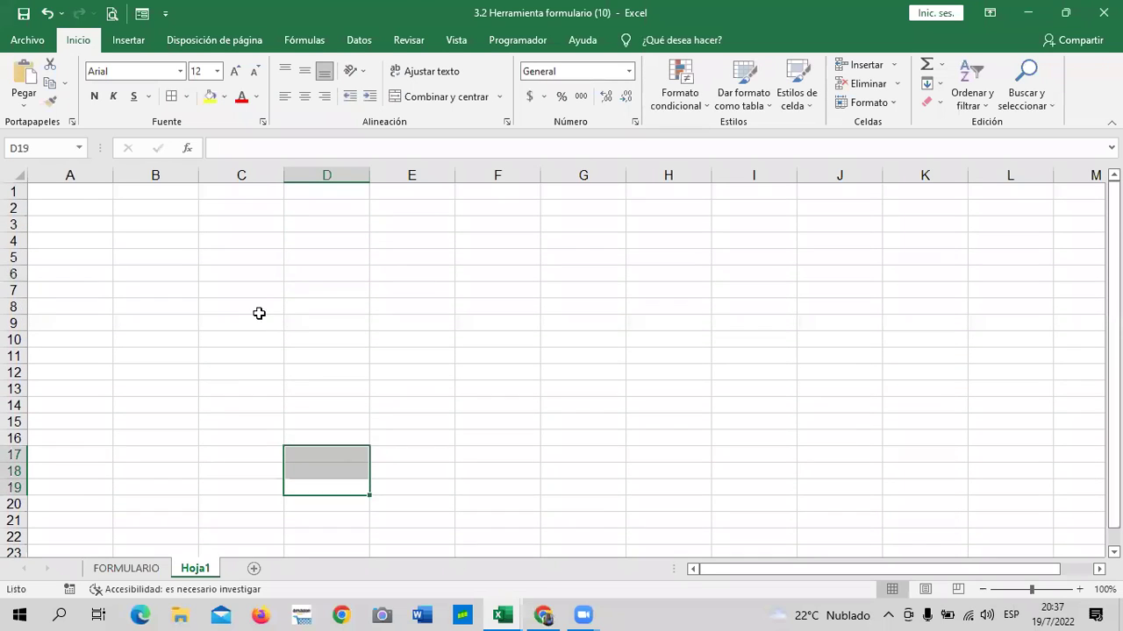
Enter the headers N° in A2 and NOMBRE in B2
{"action": "left_click", "coordinate": [76, 208]}
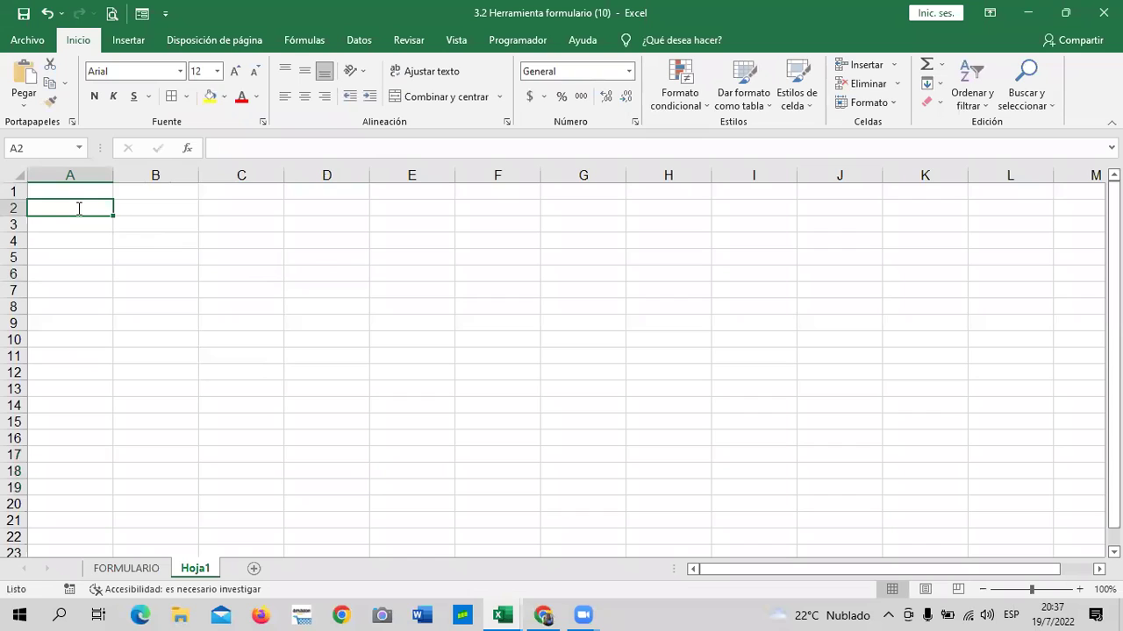
{"action": "type", "text": "n"}
{"action": "key", "text": "BackSpace"}
{"action": "type", "text": "N"}
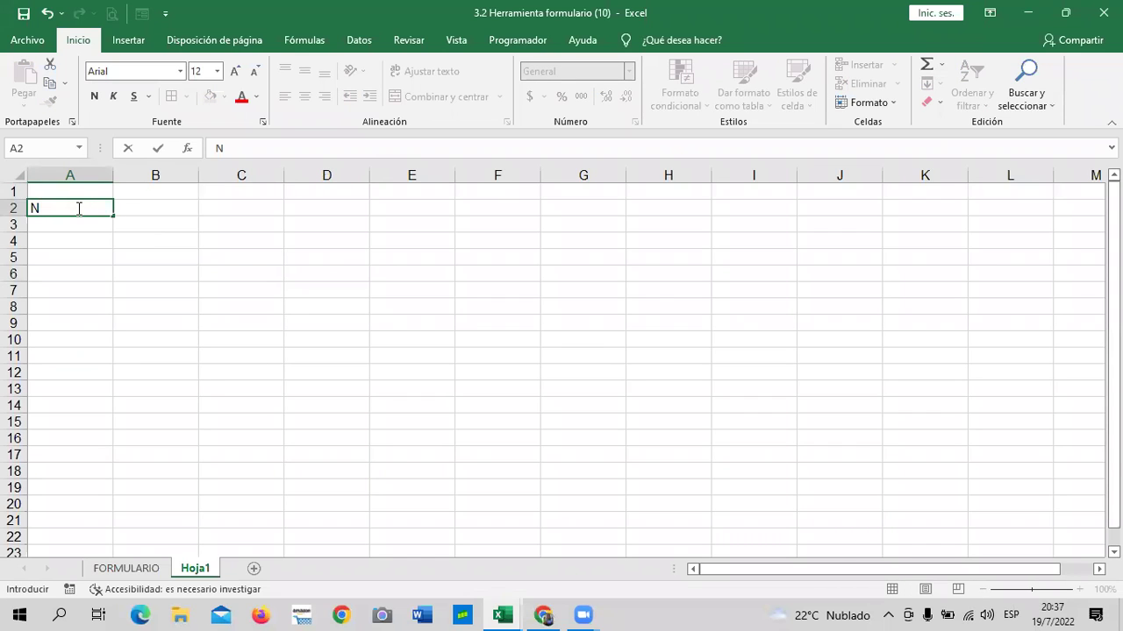
{"action": "type", "text": "°"}
{"action": "key", "text": "Tab"}
{"action": "type", "text": "NOMBRE"}
{"action": "key", "text": "Tab"}
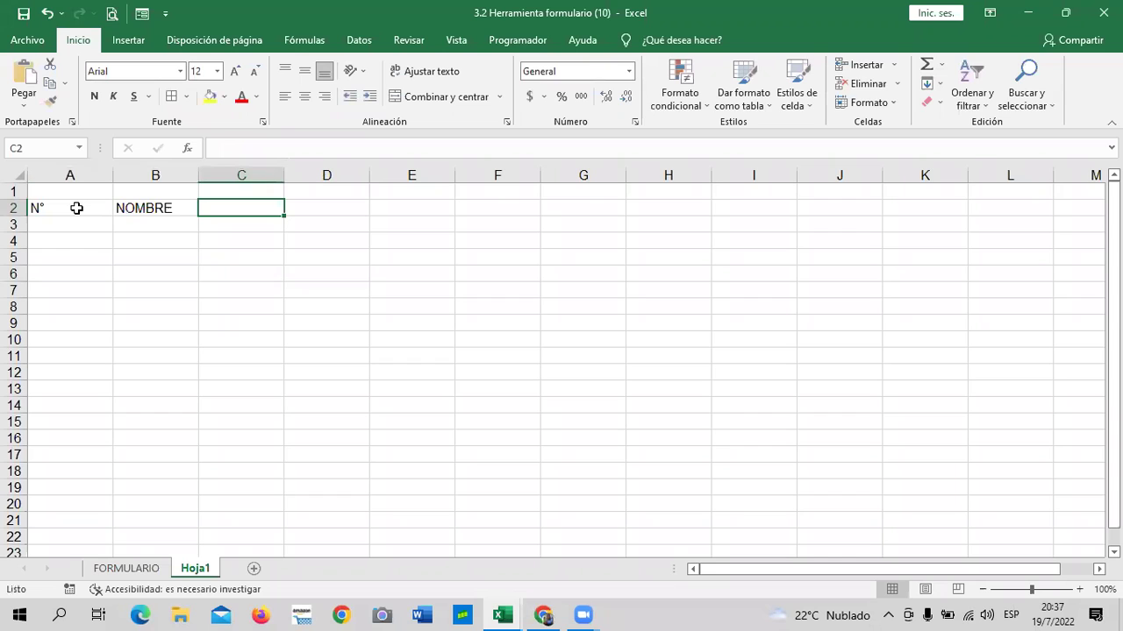
Add the headers APELLIDO, CARGO and SUELDO DIARIO in C2:E2
{"action": "type", "text": "APELLIDO"}
{"action": "key", "text": "Tab"}
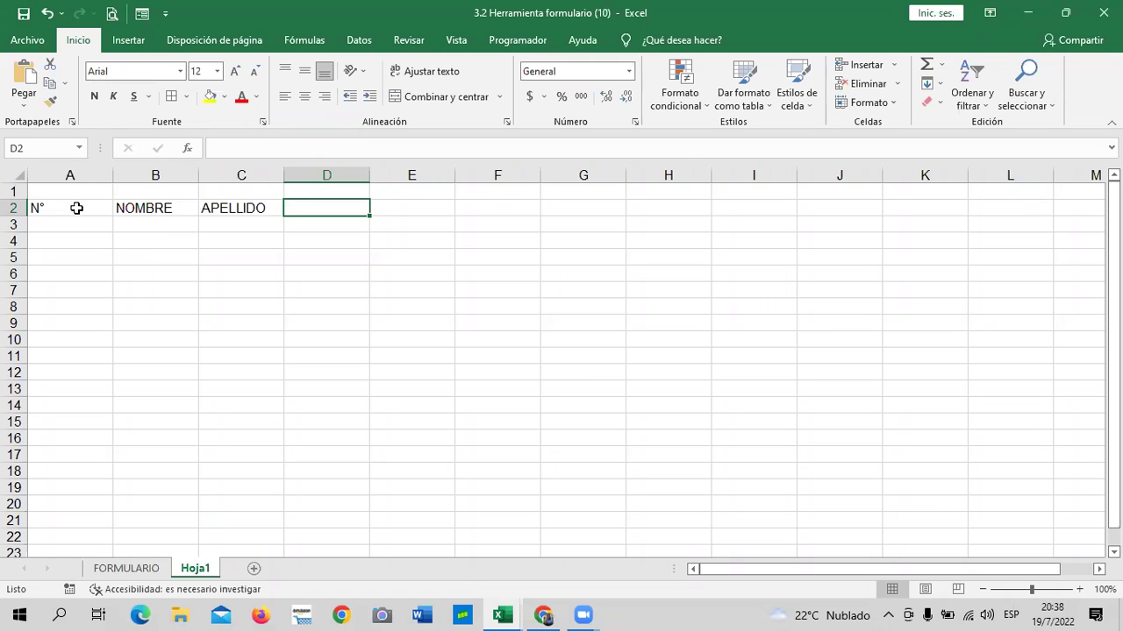
{"action": "type", "text": "CARGO"}
{"action": "key", "text": "Tab"}
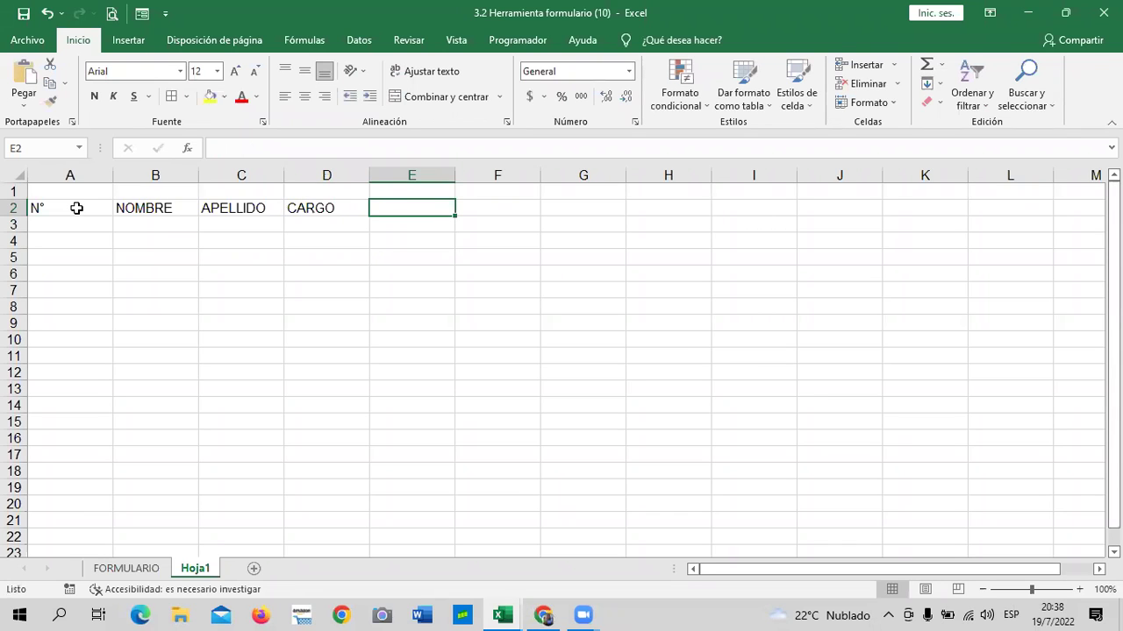
{"action": "type", "text": "SUELDO DIARIO"}
Widen column E, add the DIAS LABORADOS header in F2 and widen column F
{"action": "key", "text": "Return"}
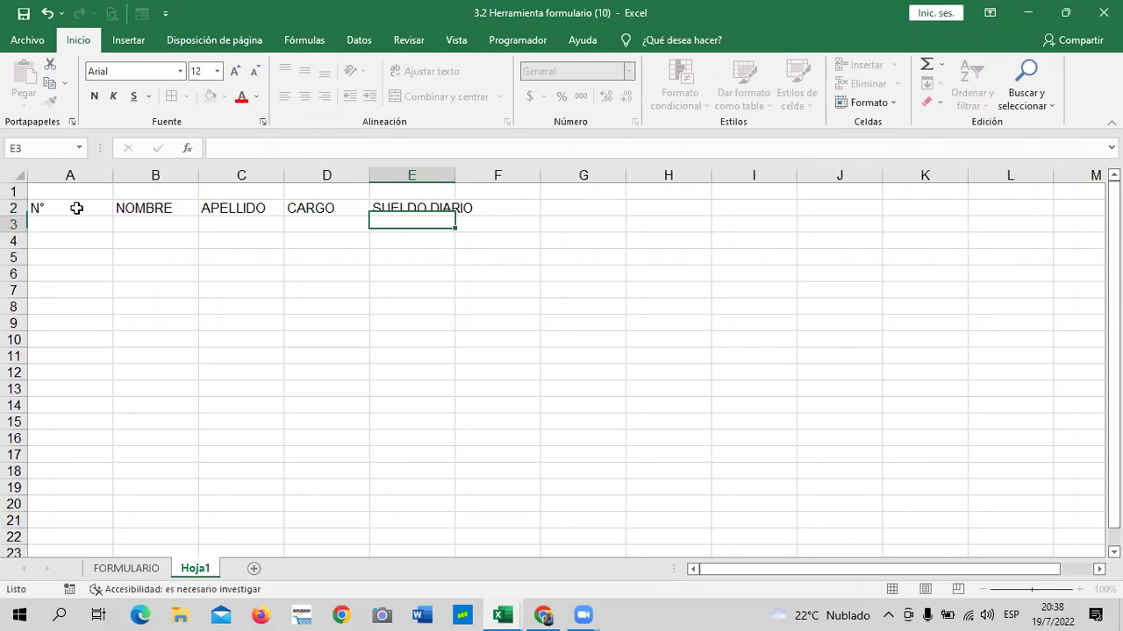
{"action": "left_click_drag", "start_coordinate": [455, 179], "coordinate": [475, 175]}
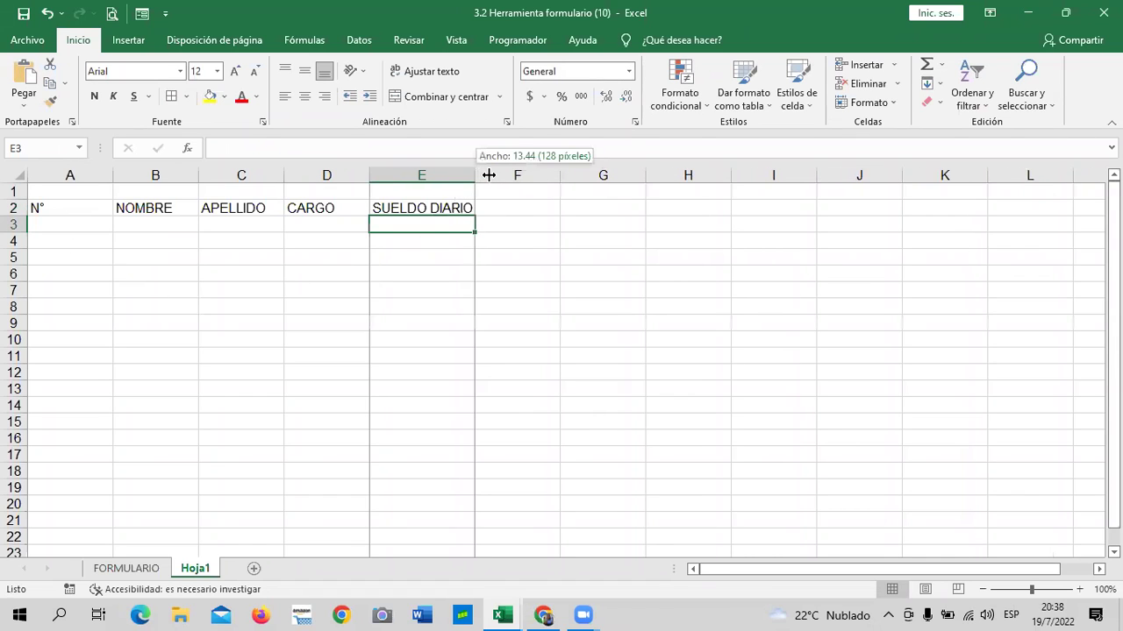
{"action": "left_click_drag", "start_coordinate": [475, 176], "coordinate": [486, 176]}
{"action": "left_click", "coordinate": [526, 213]}
{"action": "type", "text": "DIAS LABORADOS"}
{"action": "key", "text": "Return"}
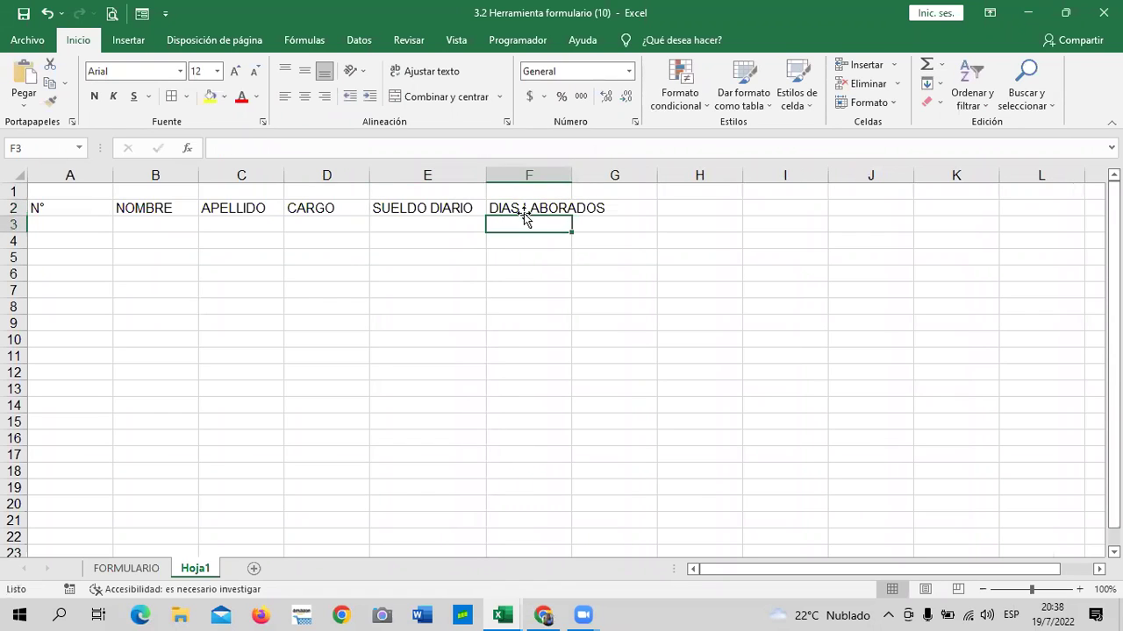
{"action": "left_click_drag", "start_coordinate": [571, 178], "coordinate": [620, 178]}
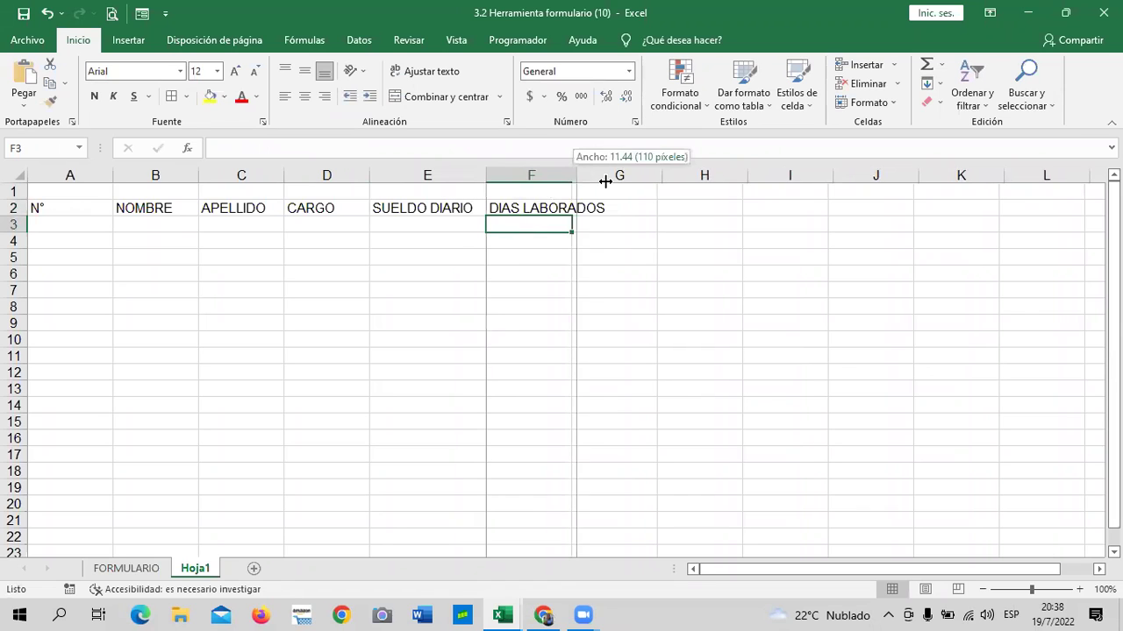
Put the SALARIO header in G2, replacing a mistaken TOTAL A PAGAR entry
{"action": "left_click", "coordinate": [642, 216]}
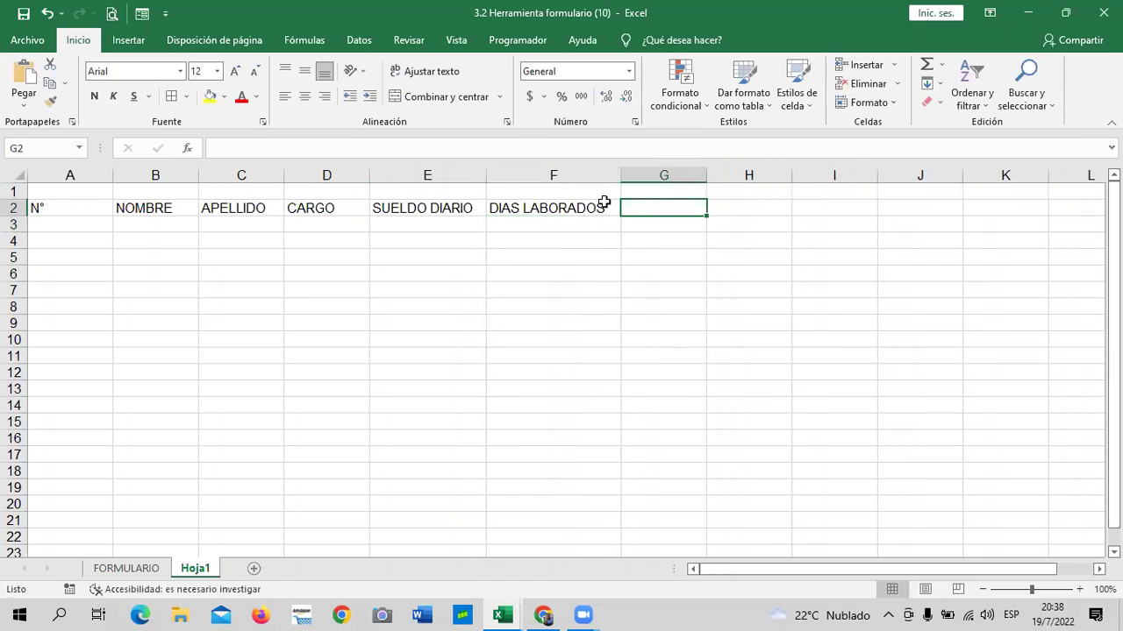
{"action": "left_click", "coordinate": [395, 216]}
{"action": "left_click", "coordinate": [554, 210]}
{"action": "left_click", "coordinate": [654, 212]}
{"action": "type", "text": "TOTAL A PAGAR"}
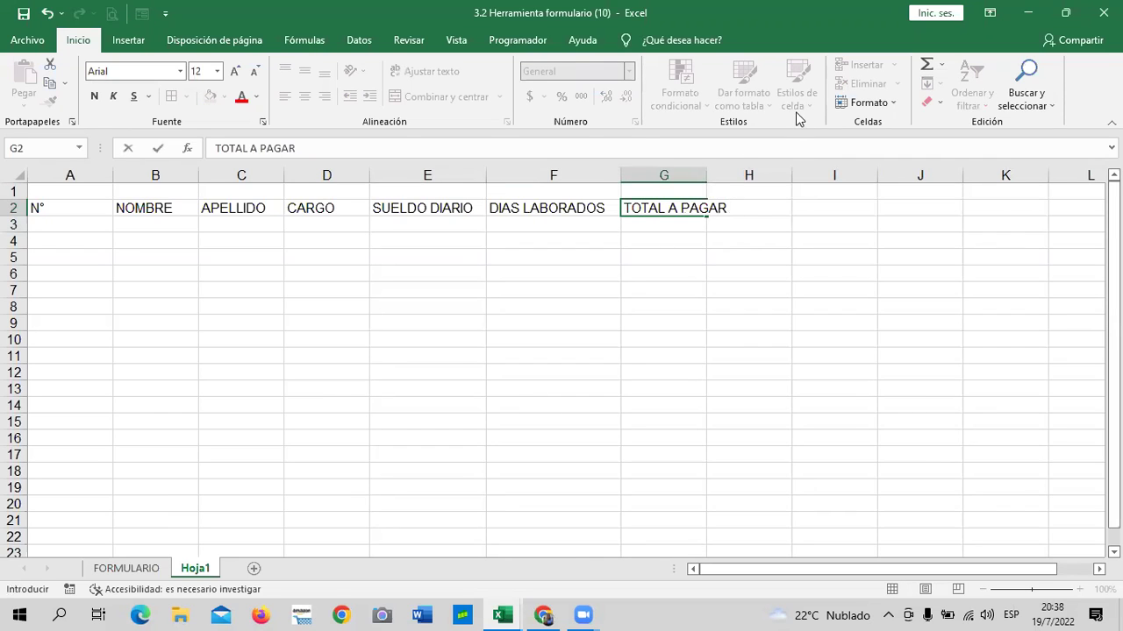
{"action": "left_click", "coordinate": [781, 238]}
{"action": "left_click", "coordinate": [691, 210]}
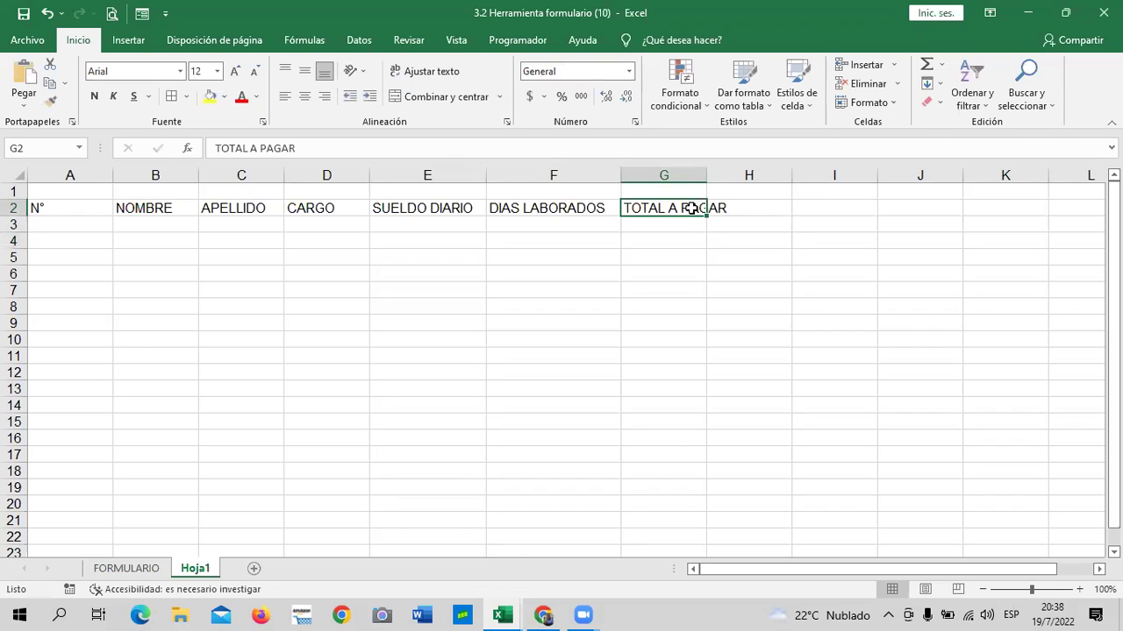
{"action": "type", "text": "SALARIO"}
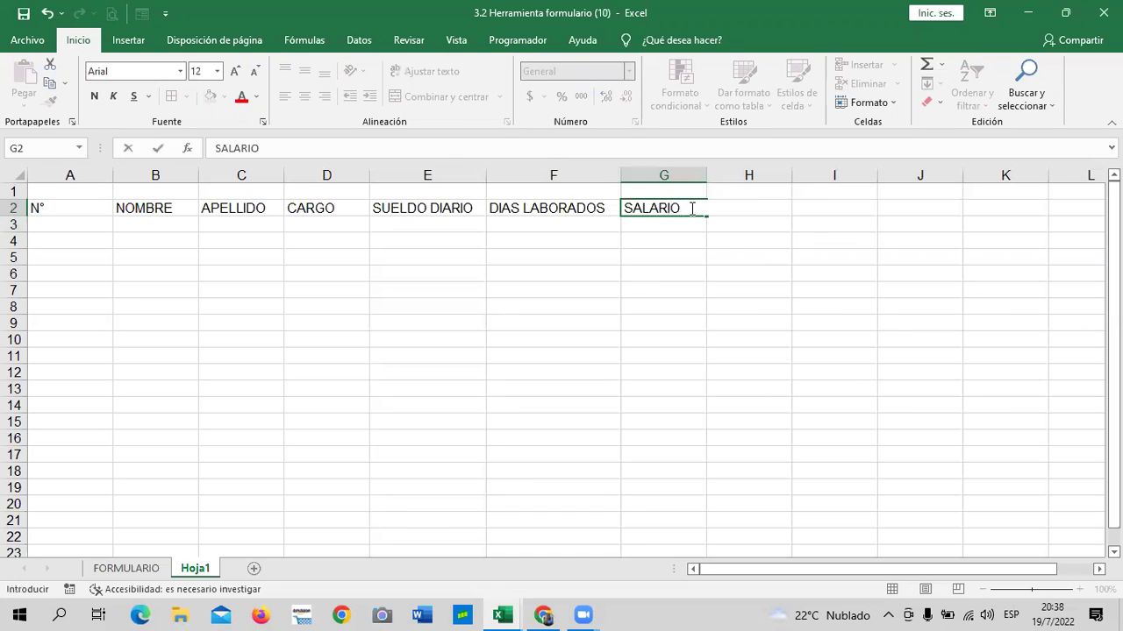
{"action": "left_click", "coordinate": [691, 208]}
Add ISSS, AFP, RENTA and TOTAL A PAGAR in H2:K2 and widen column K
{"action": "left_click", "coordinate": [772, 202]}
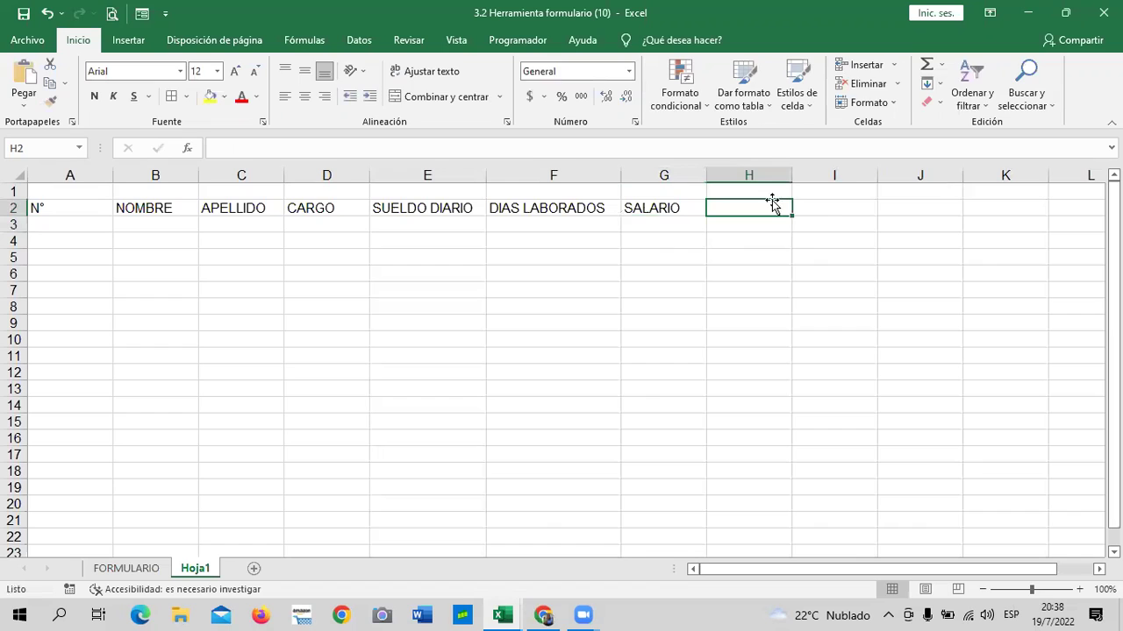
{"action": "type", "text": "ISSS"}
{"action": "key", "text": "Tab"}
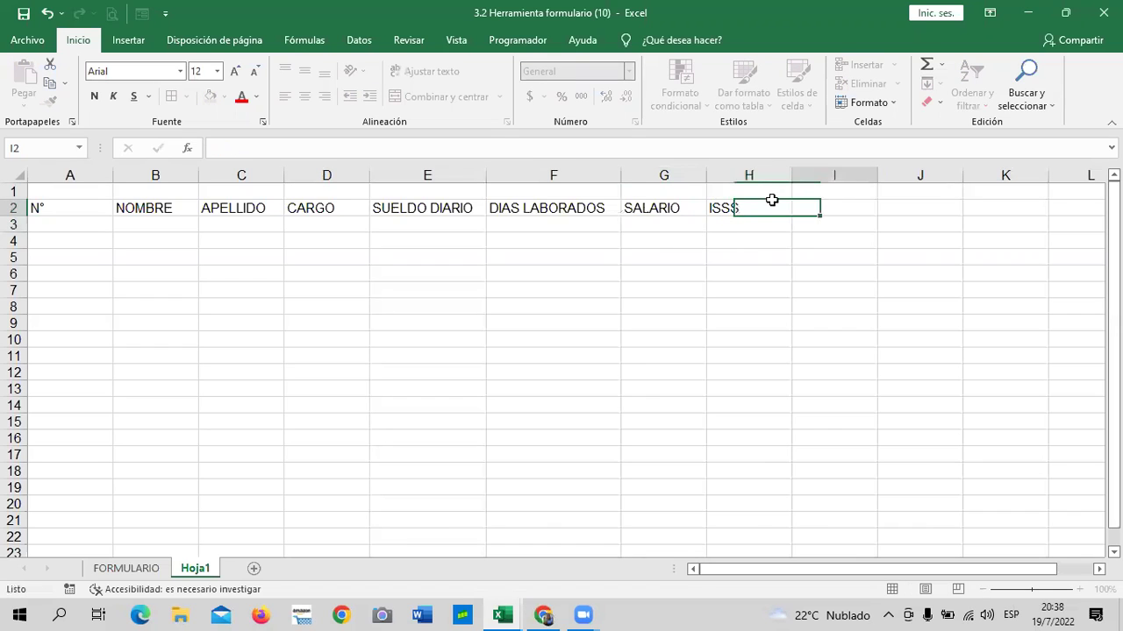
{"action": "type", "text": "AFP"}
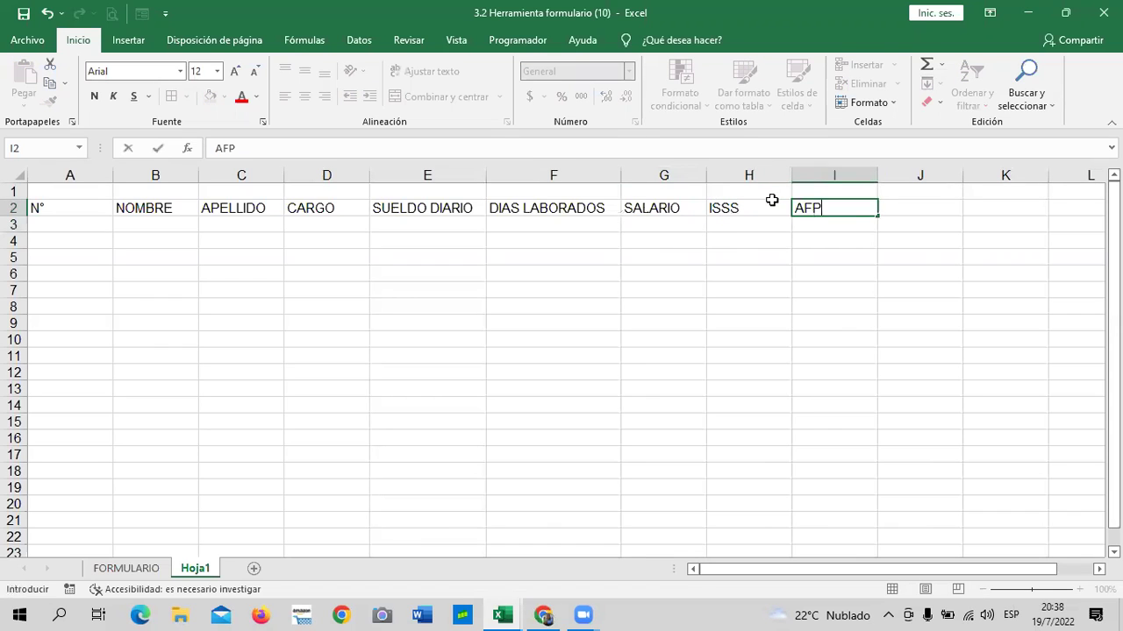
{"action": "key", "text": "Tab"}
{"action": "type", "text": "RENTA"}
{"action": "key", "text": "Tab"}
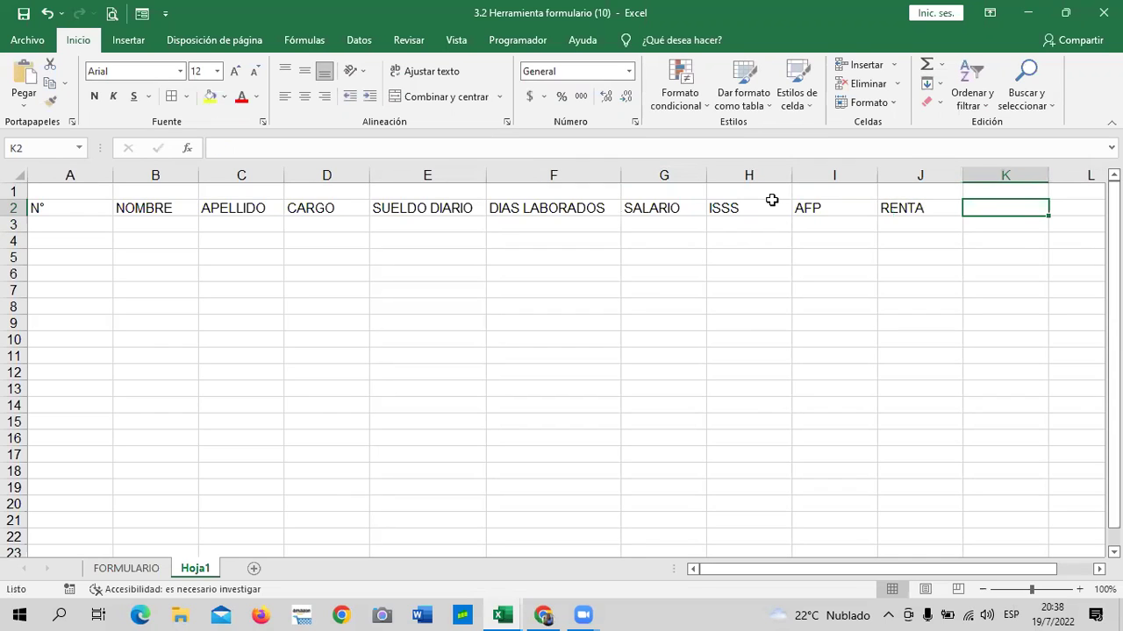
{"action": "type", "text": "TOTAL A "}
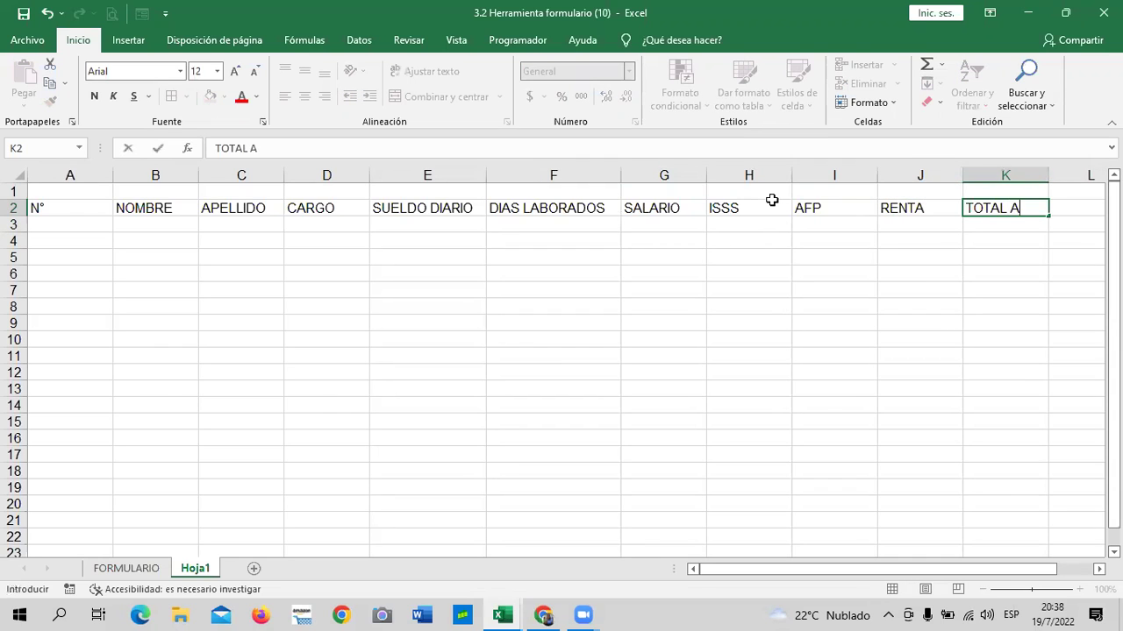
{"action": "type", "text": "PAGAR"}
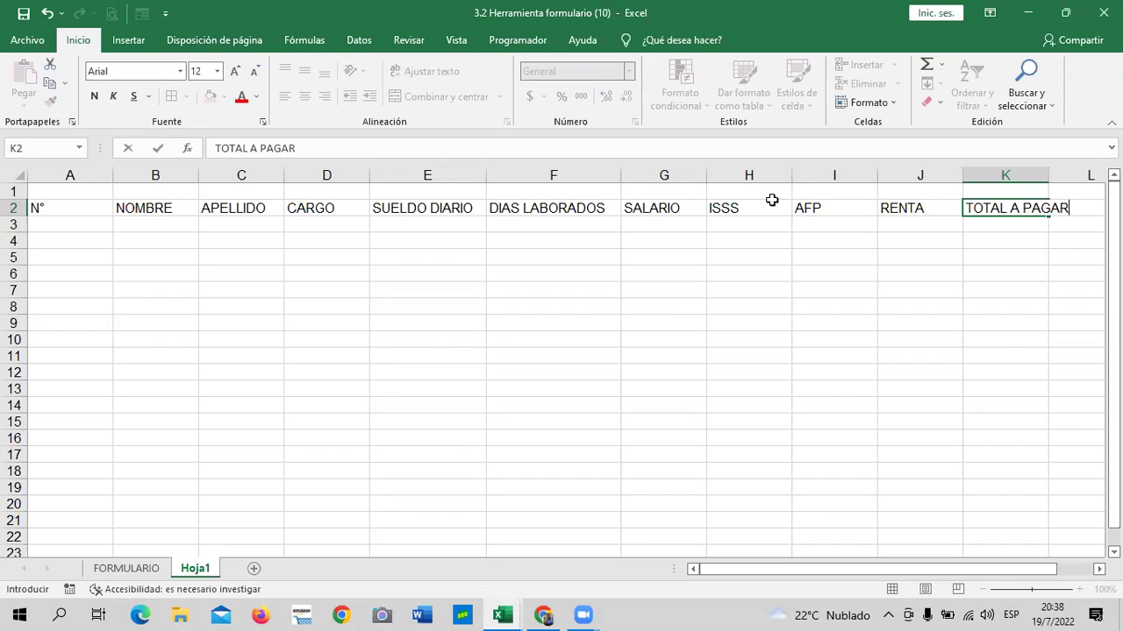
{"action": "key", "text": "Return"}
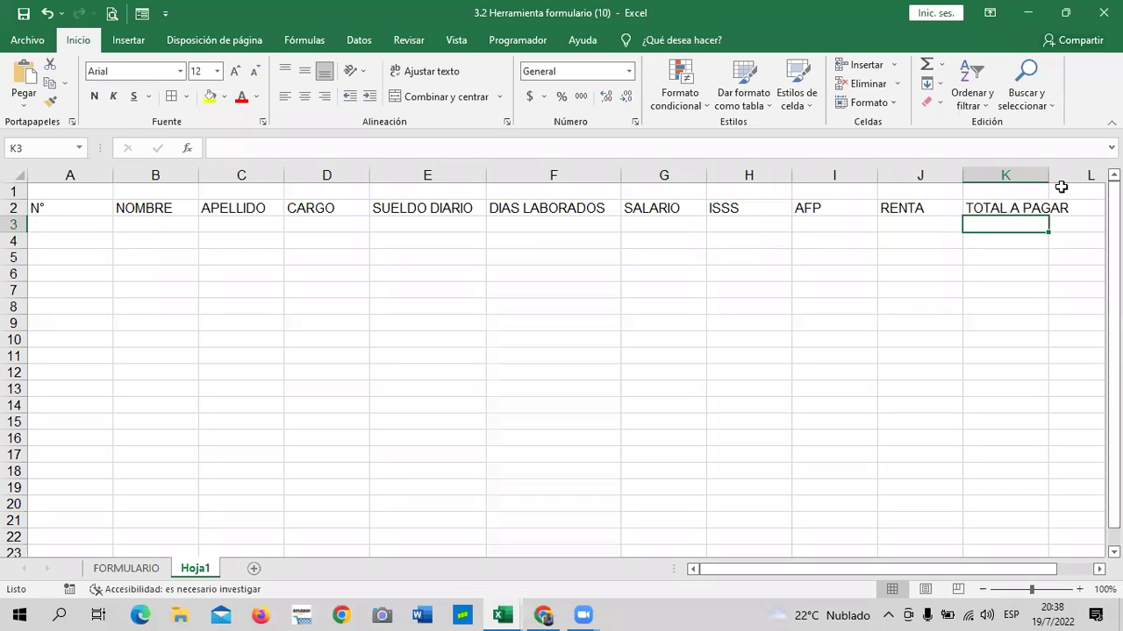
{"action": "left_click_drag", "start_coordinate": [1049, 174], "coordinate": [1073, 174]}
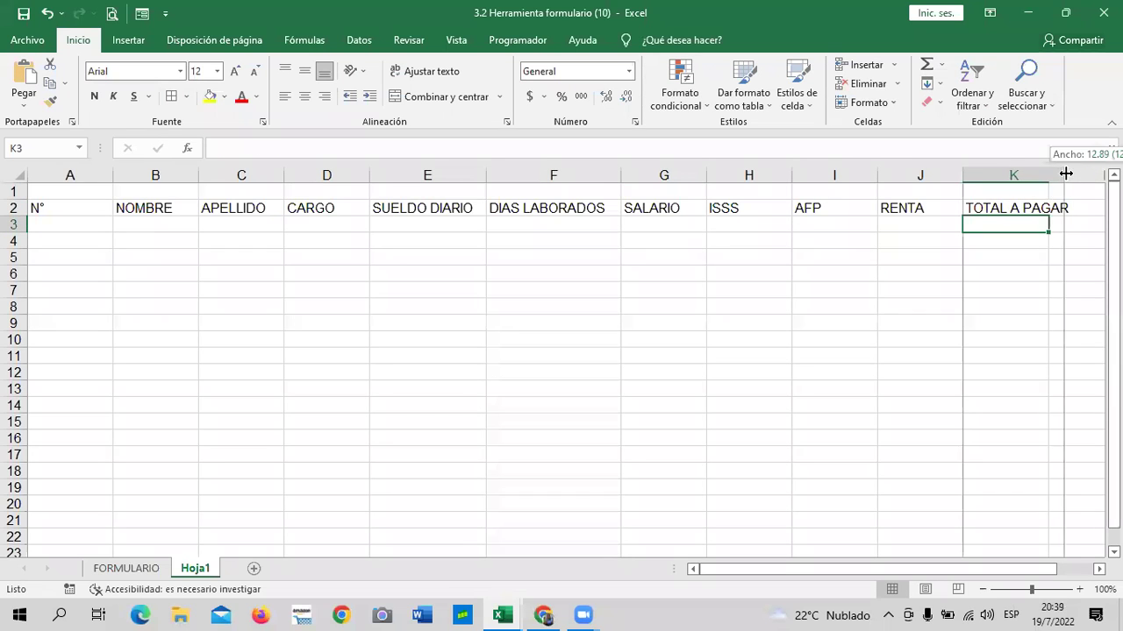
{"action": "left_click", "coordinate": [626, 408]}
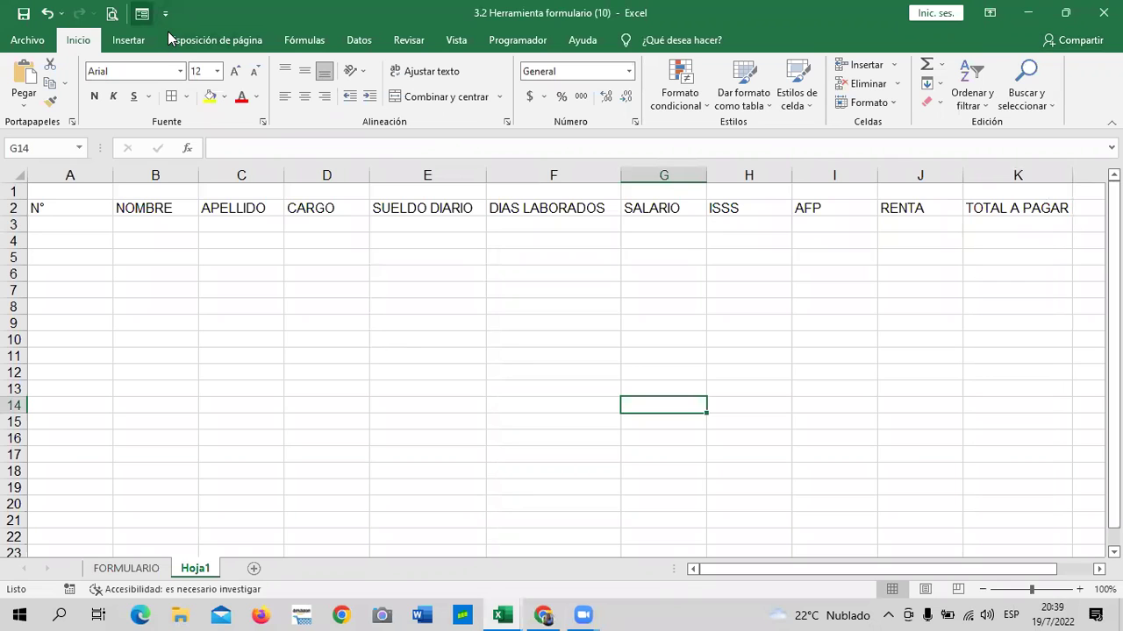
Choose Opciones from the Más... menu in the File backstage view
{"action": "left_click", "coordinate": [26, 39]}
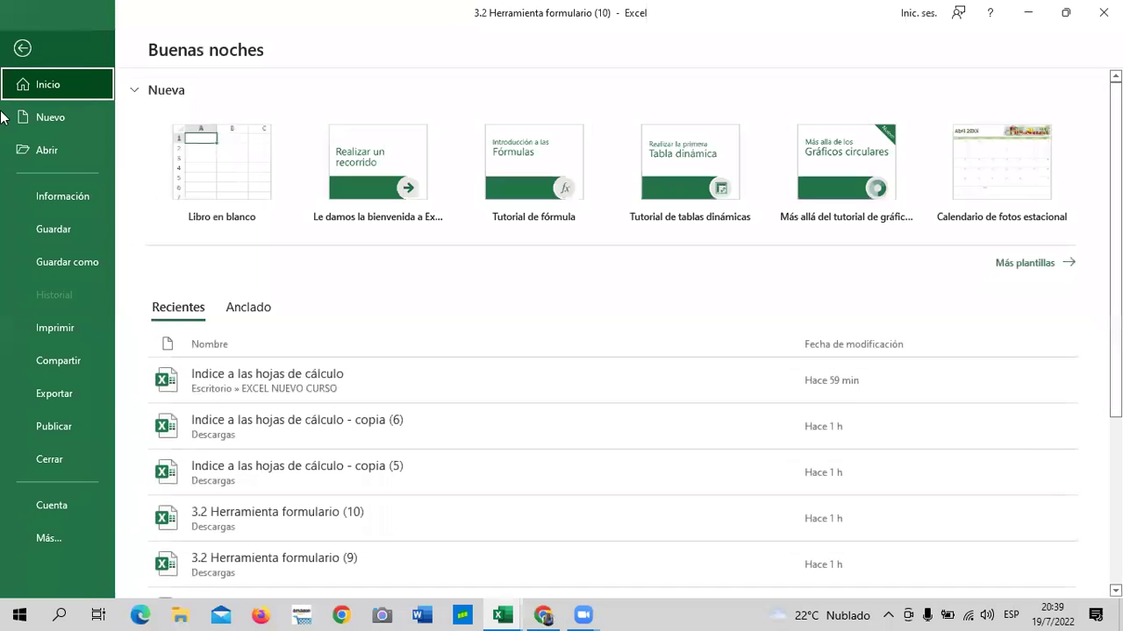
{"action": "left_click", "coordinate": [76, 539]}
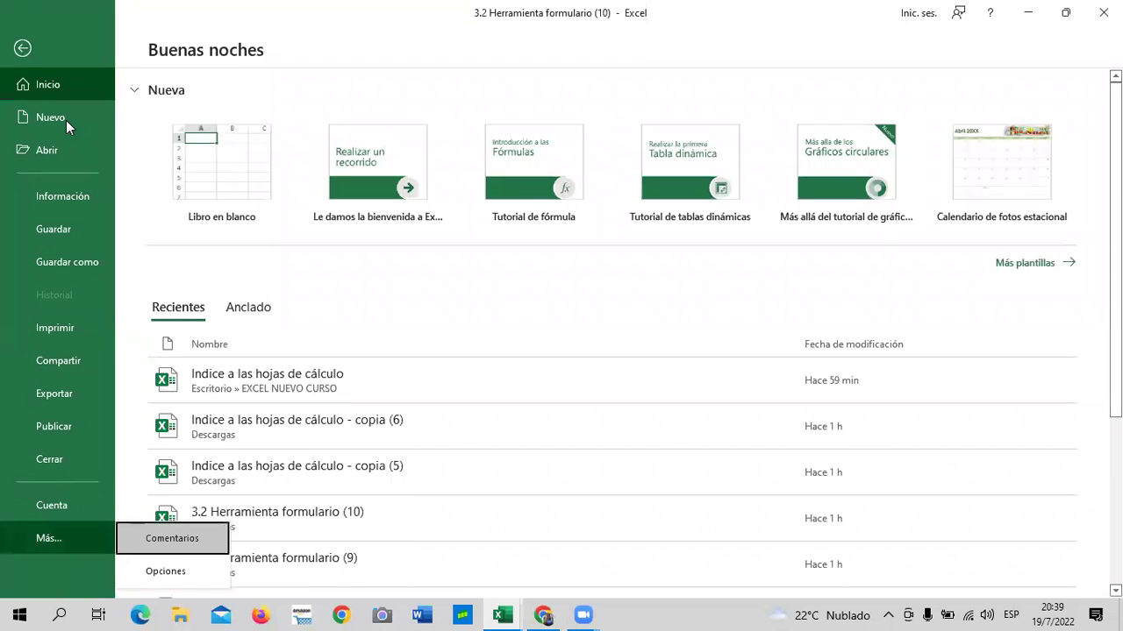
{"action": "left_click", "coordinate": [22, 48]}
{"action": "left_click", "coordinate": [37, 40]}
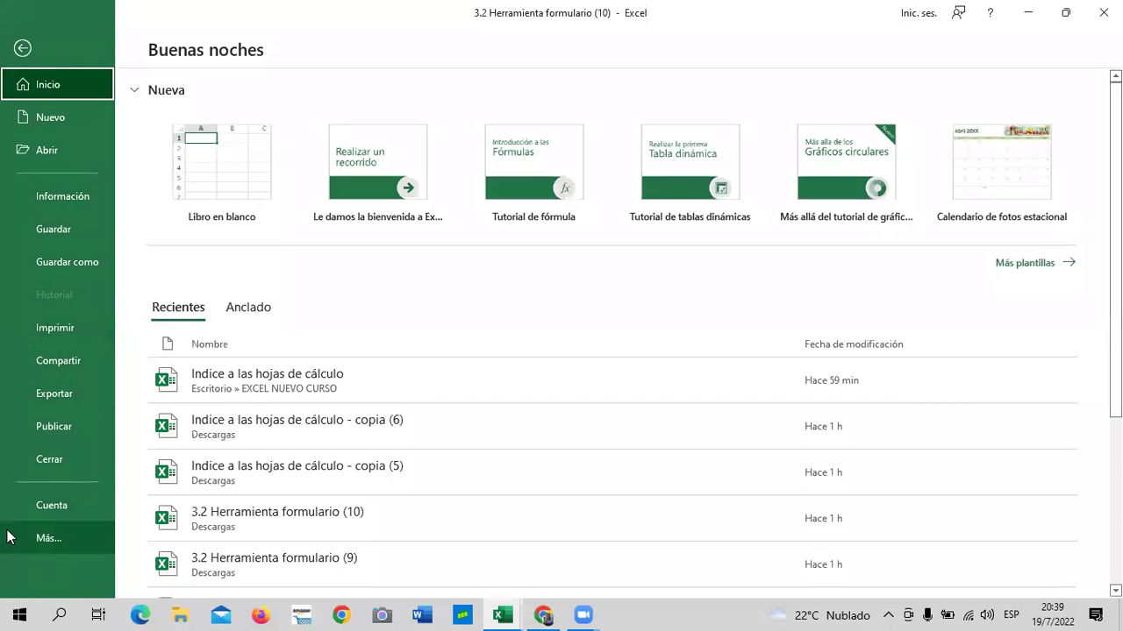
{"action": "left_click", "coordinate": [74, 543]}
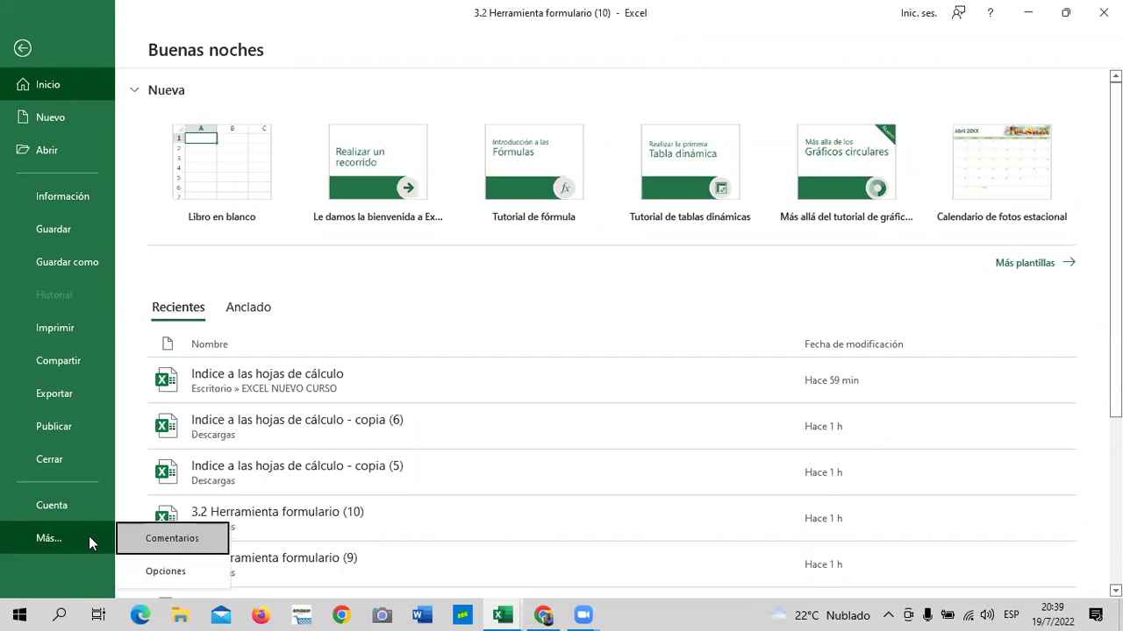
{"action": "left_click", "coordinate": [172, 576]}
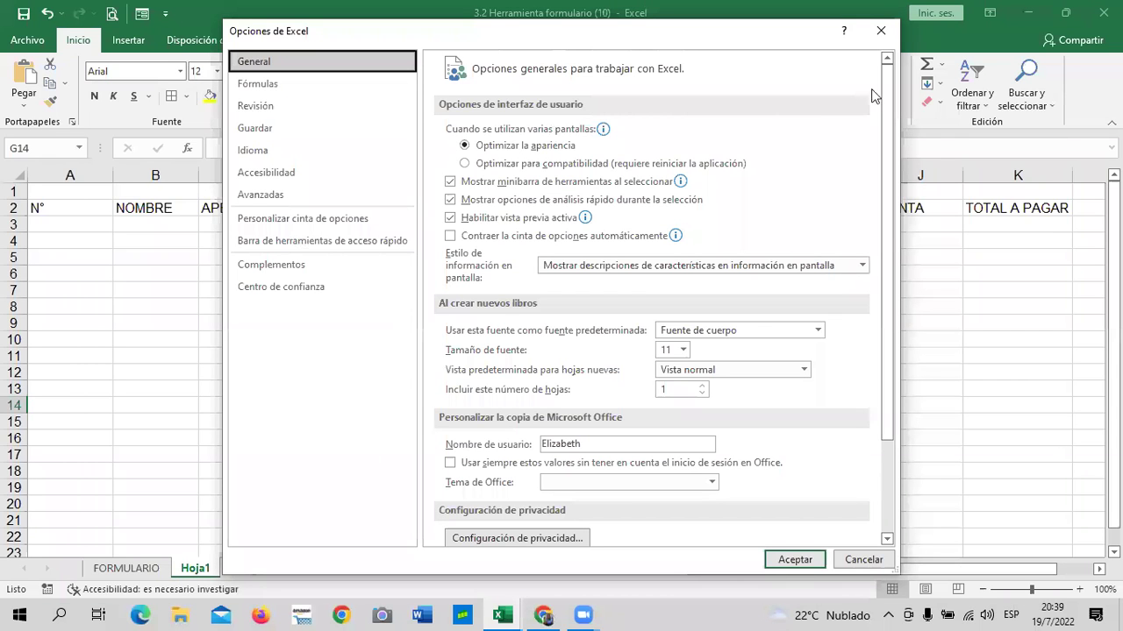
On the Quick Access Toolbar page, remove Formulario... with << Quitar and accept with Aceptar
{"action": "left_click_drag", "start_coordinate": [803, 31], "coordinate": [801, 58]}
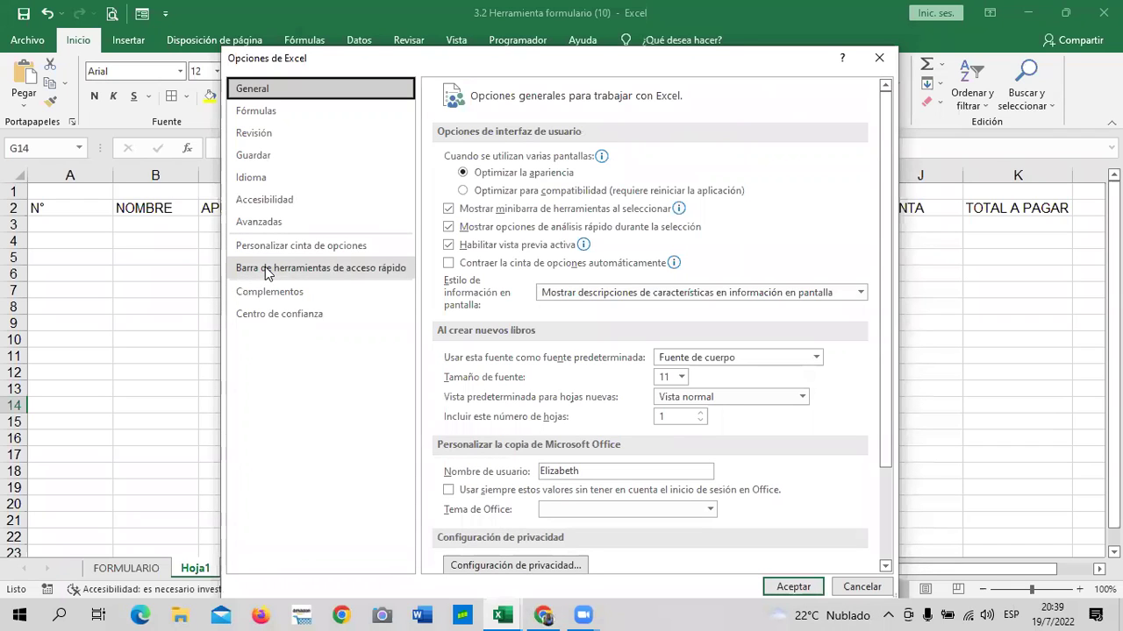
{"action": "left_click", "coordinate": [265, 267]}
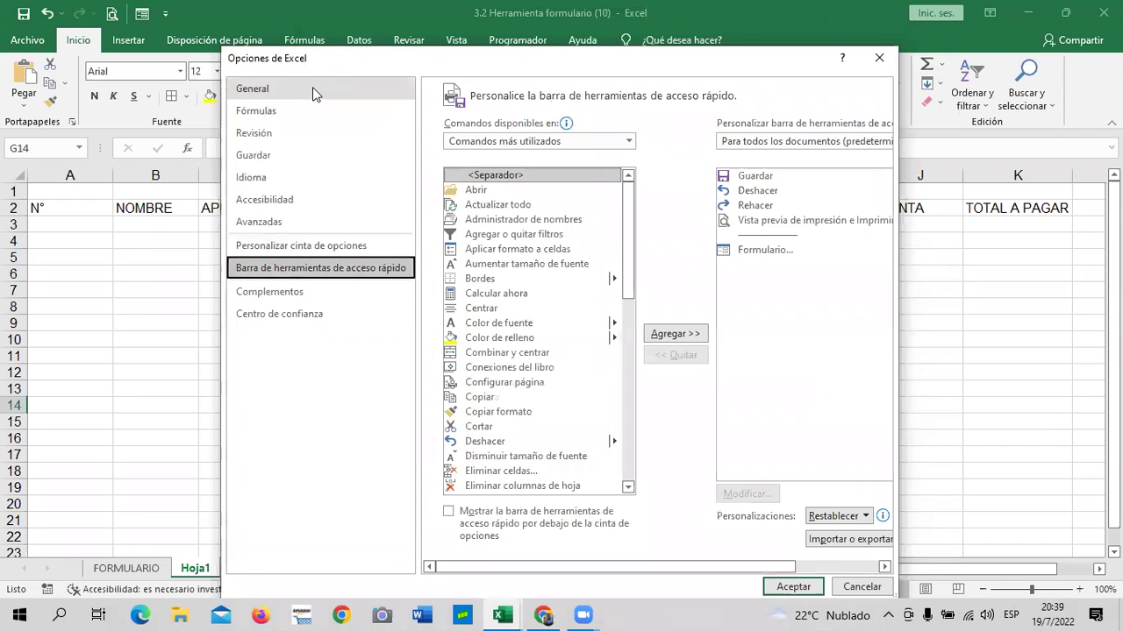
{"action": "left_click", "coordinate": [312, 89]}
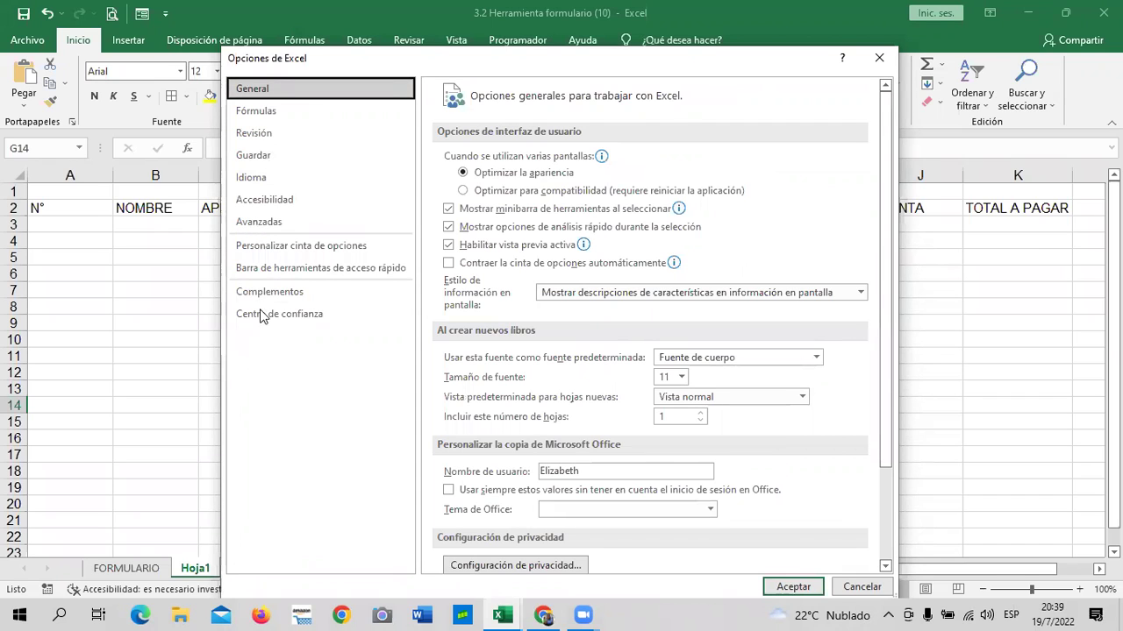
{"action": "left_click", "coordinate": [261, 274]}
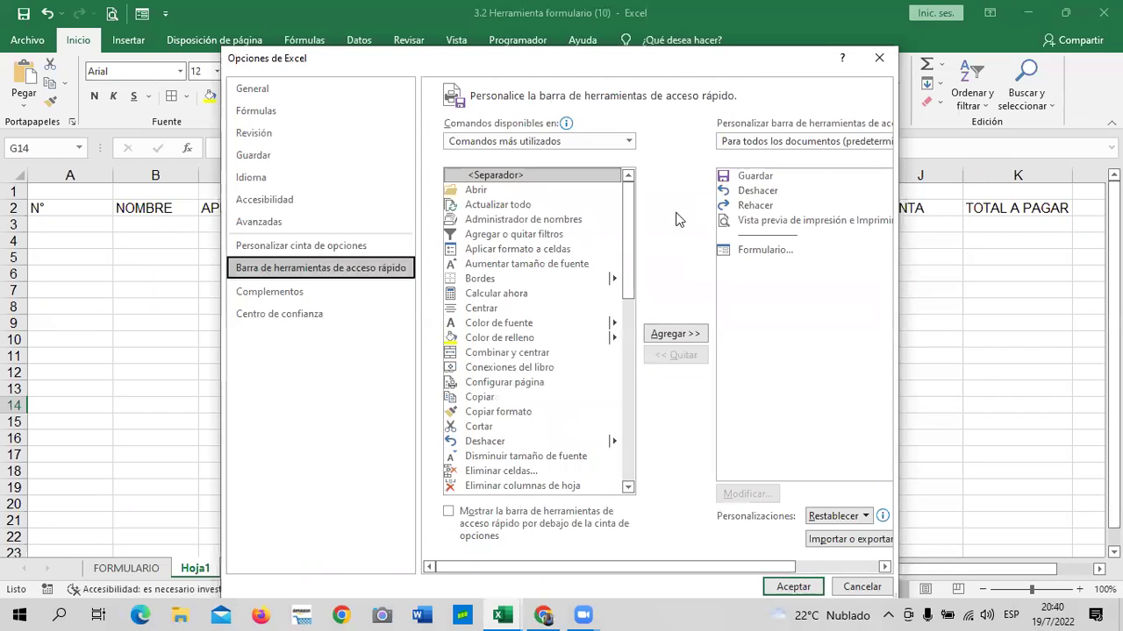
{"action": "left_click", "coordinate": [740, 252]}
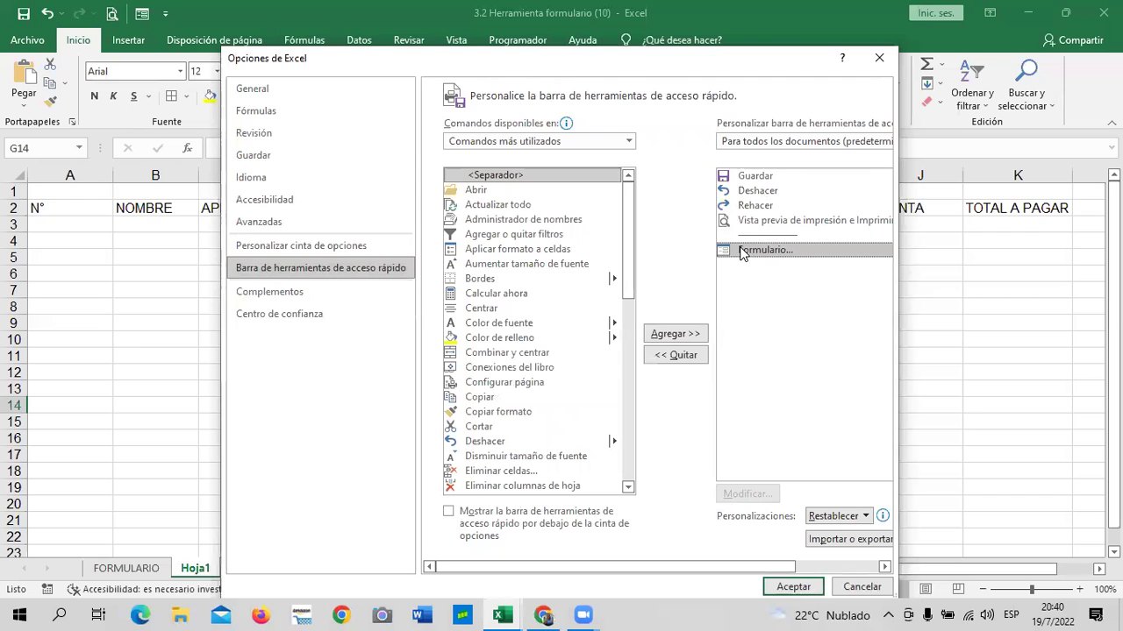
{"action": "left_click", "coordinate": [688, 359]}
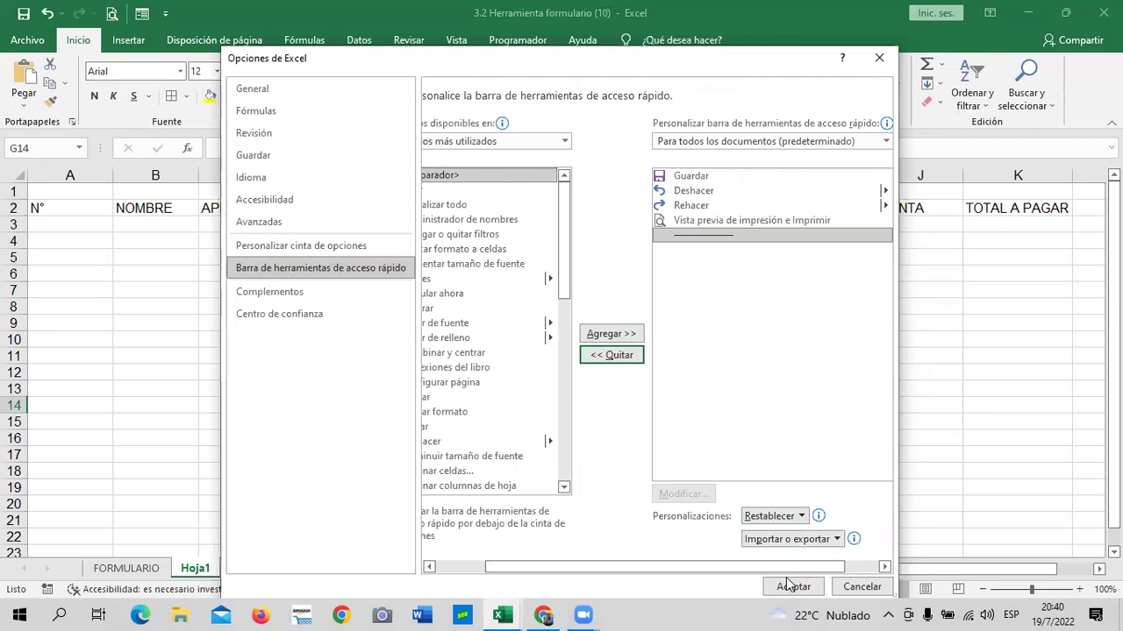
{"action": "left_click", "coordinate": [793, 587]}
{"action": "left_click", "coordinate": [828, 372]}
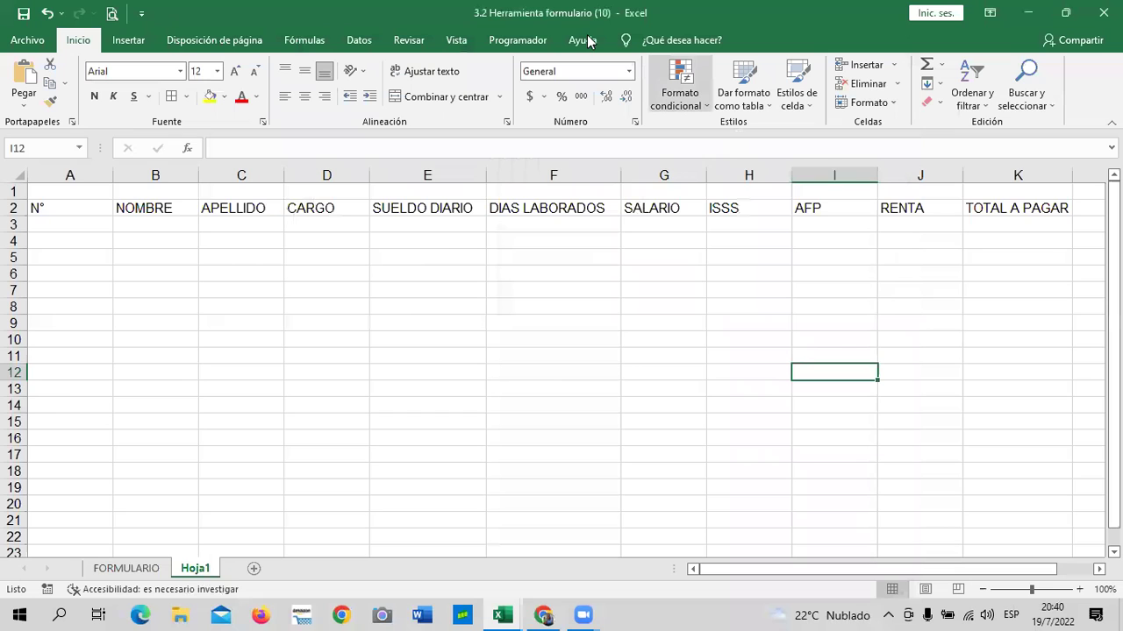
Reopen Excel Options at the Quick Access Toolbar customization page
{"action": "left_click", "coordinate": [29, 40]}
{"action": "left_click", "coordinate": [40, 540]}
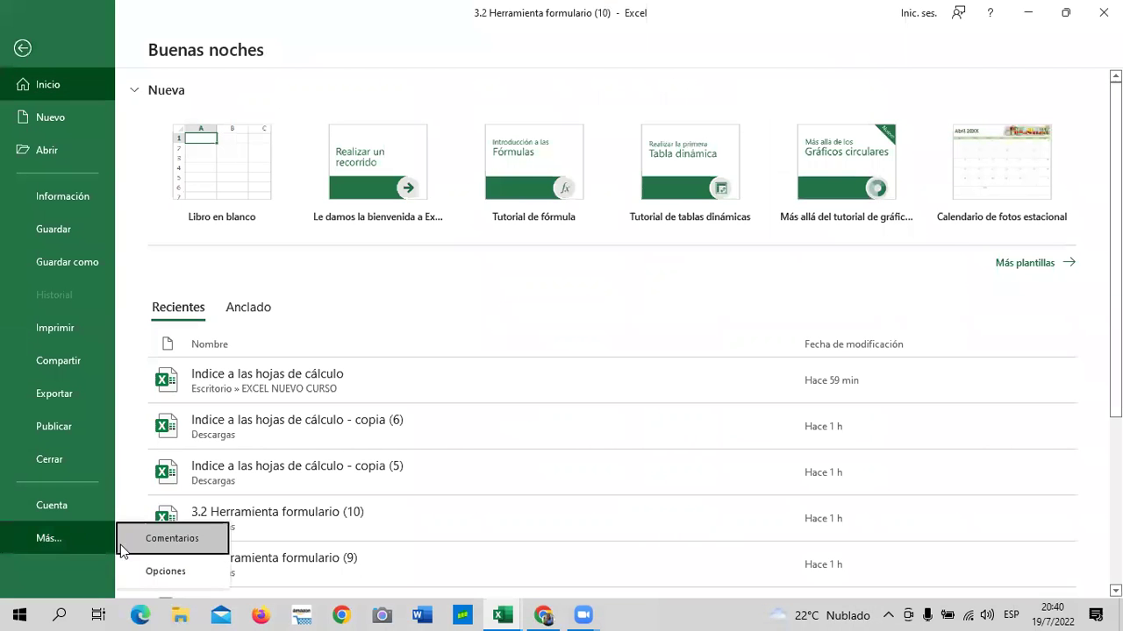
{"action": "left_click", "coordinate": [154, 572]}
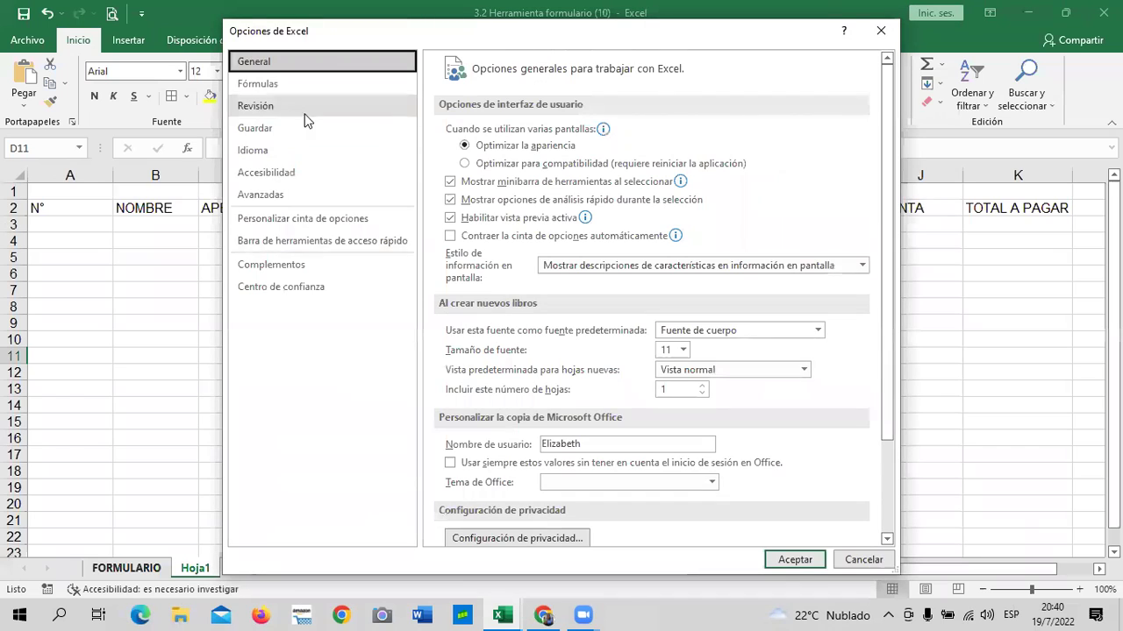
{"action": "left_click", "coordinate": [272, 245]}
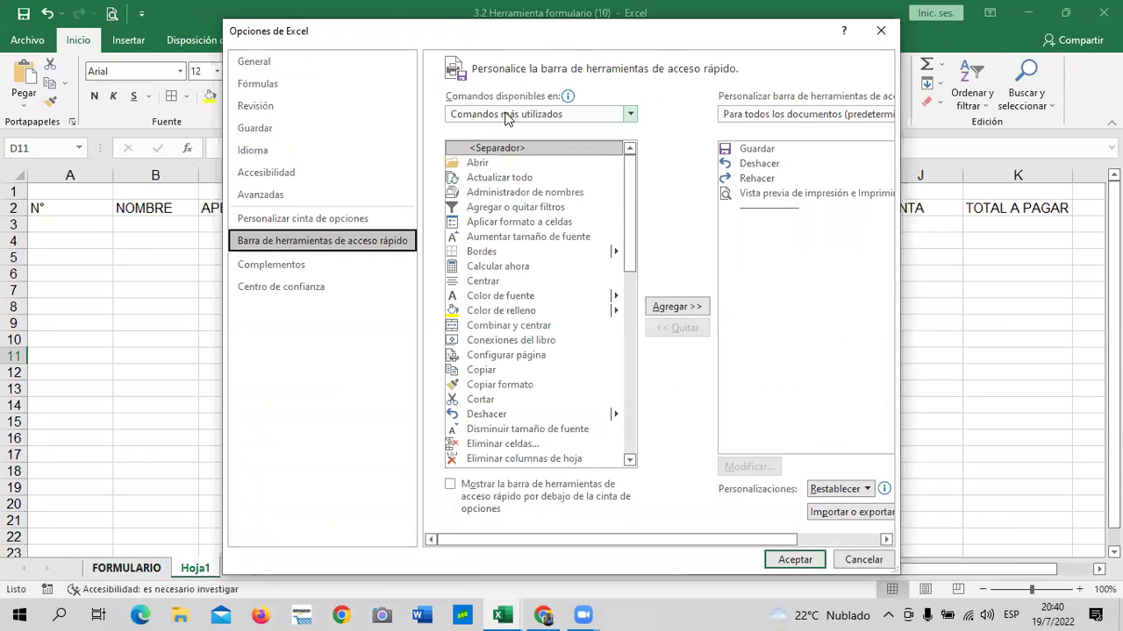
Show All Commands, add Formulario... with Agregar >>, and accept with Aceptar
{"action": "left_click", "coordinate": [629, 115]}
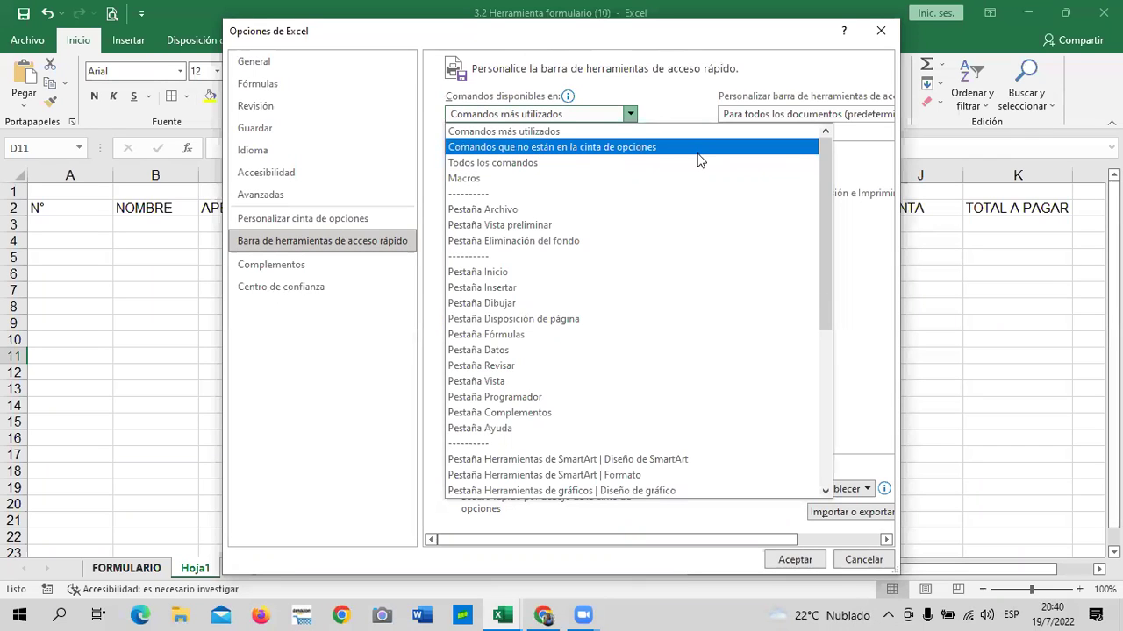
{"action": "left_click", "coordinate": [554, 168]}
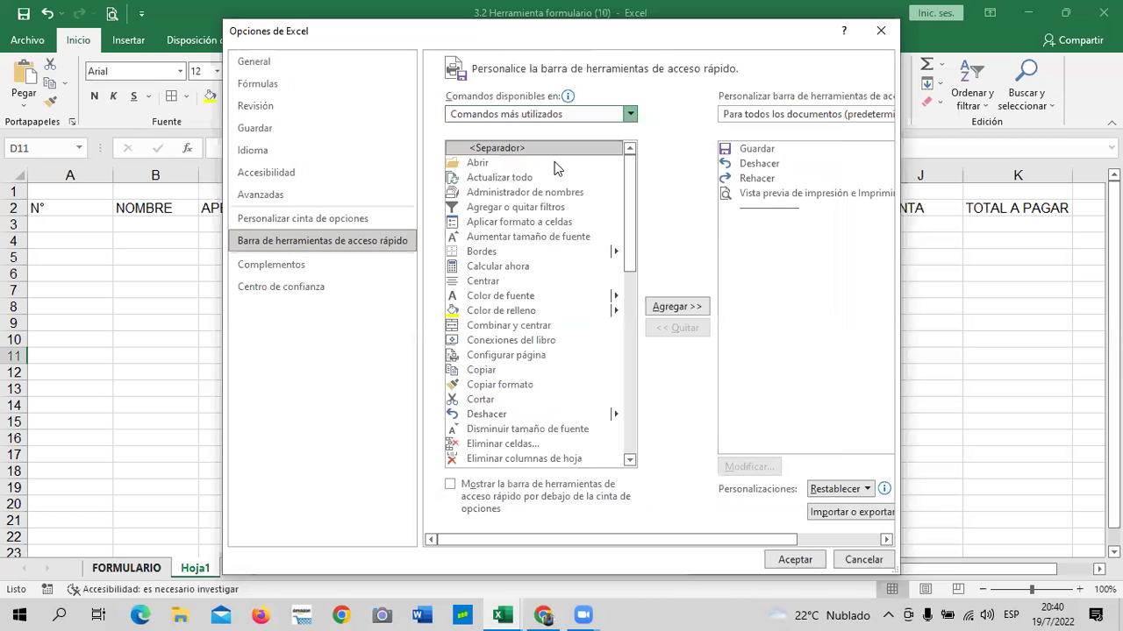
{"action": "key", "text": "Down"}
{"action": "key", "text": "Down"}
{"action": "mouse_move", "coordinate": [629, 158]}
{"action": "left_mouse_down"}
{"action": "mouse_move", "coordinate": [631, 333]}
{"action": "mouse_move", "coordinate": [638, 304]}
{"action": "left_mouse_up"}
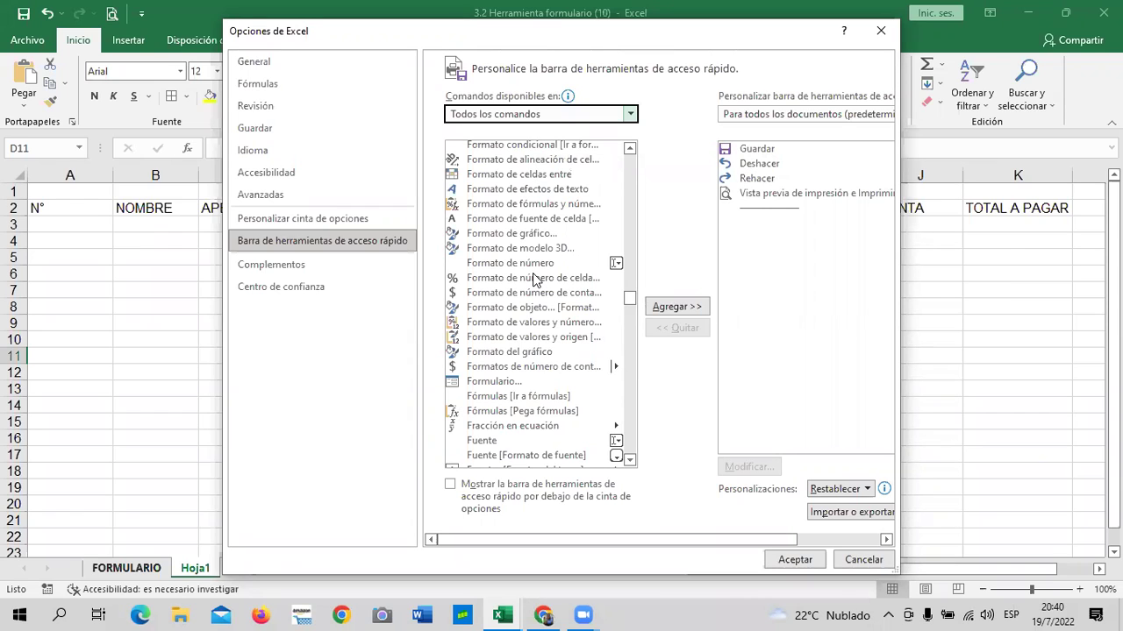
{"action": "left_click", "coordinate": [466, 385]}
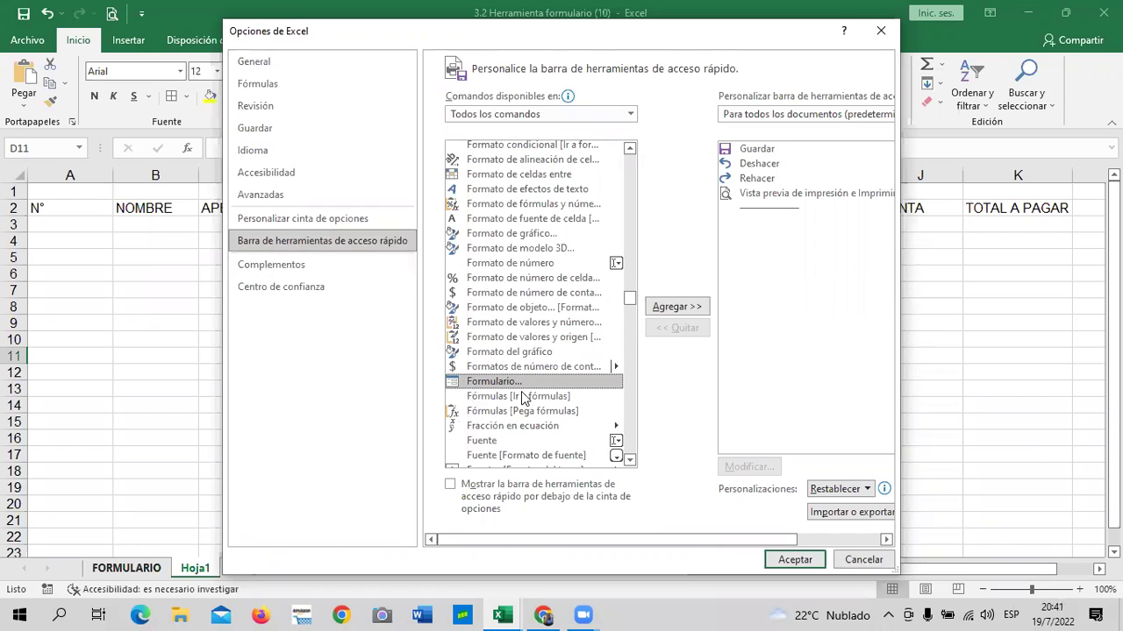
{"action": "left_click", "coordinate": [693, 309]}
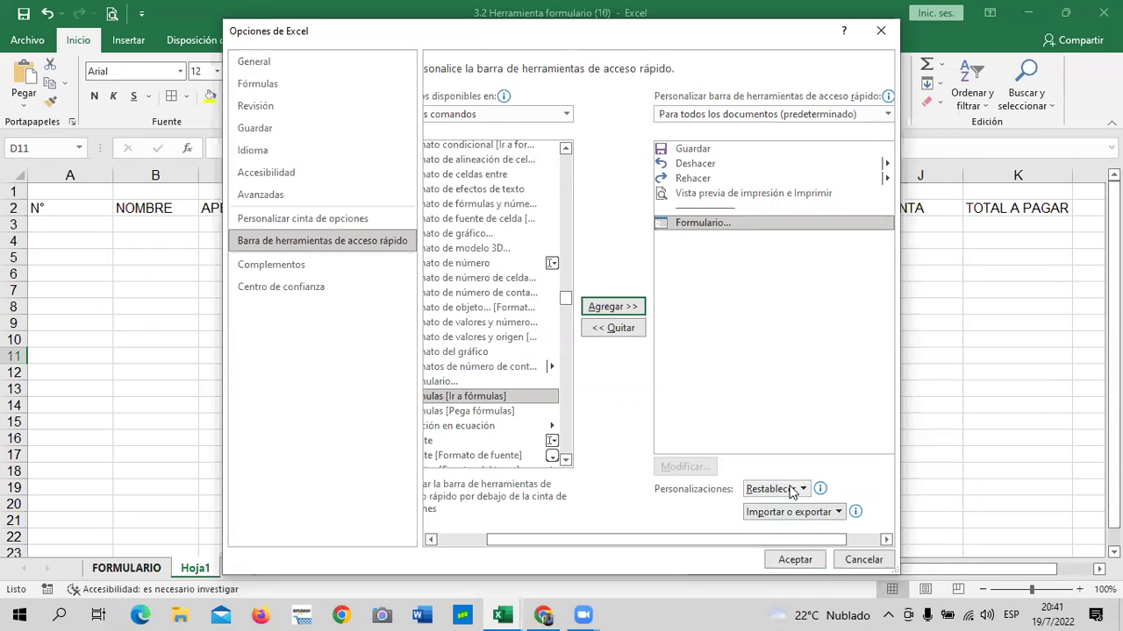
{"action": "left_click", "coordinate": [795, 560]}
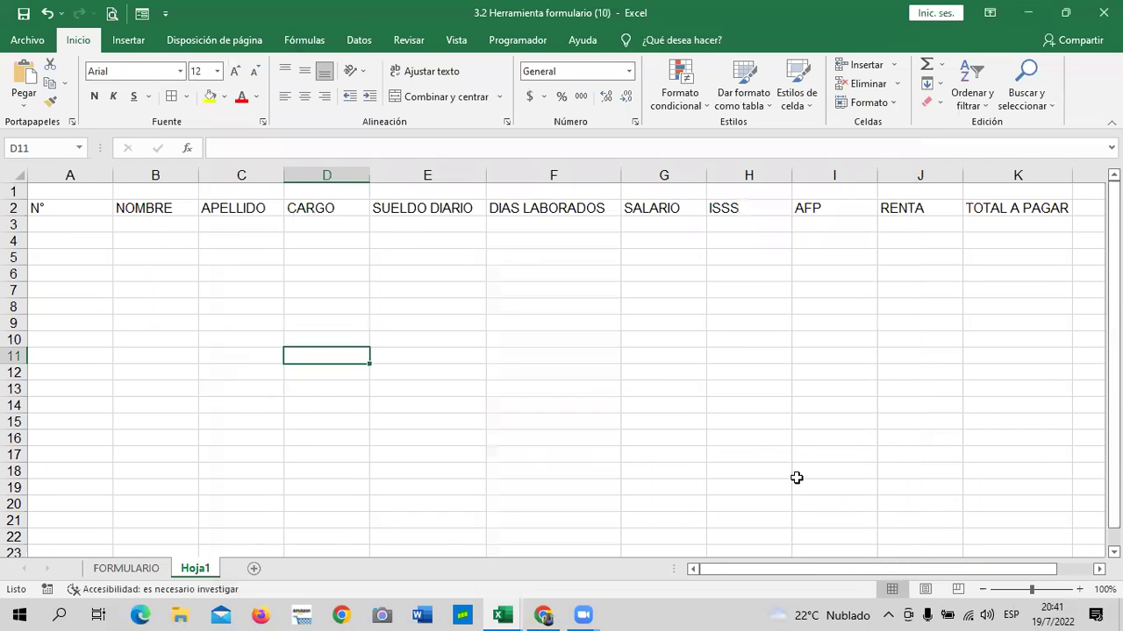
{"action": "left_click", "coordinate": [784, 436]}
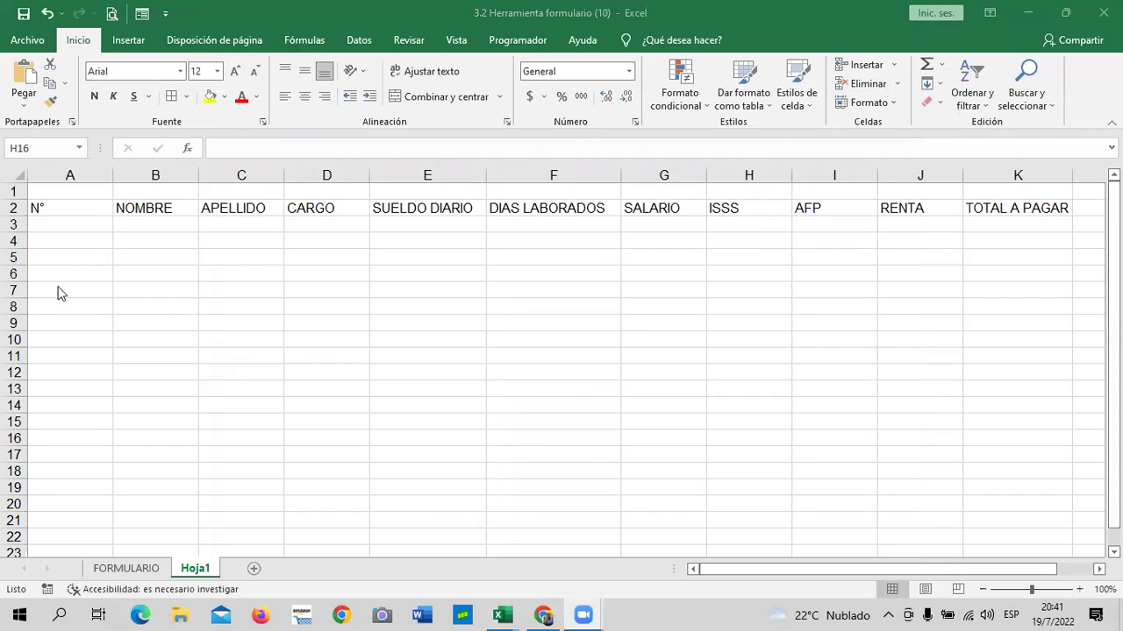
{"action": "left_click", "coordinate": [27, 40]}
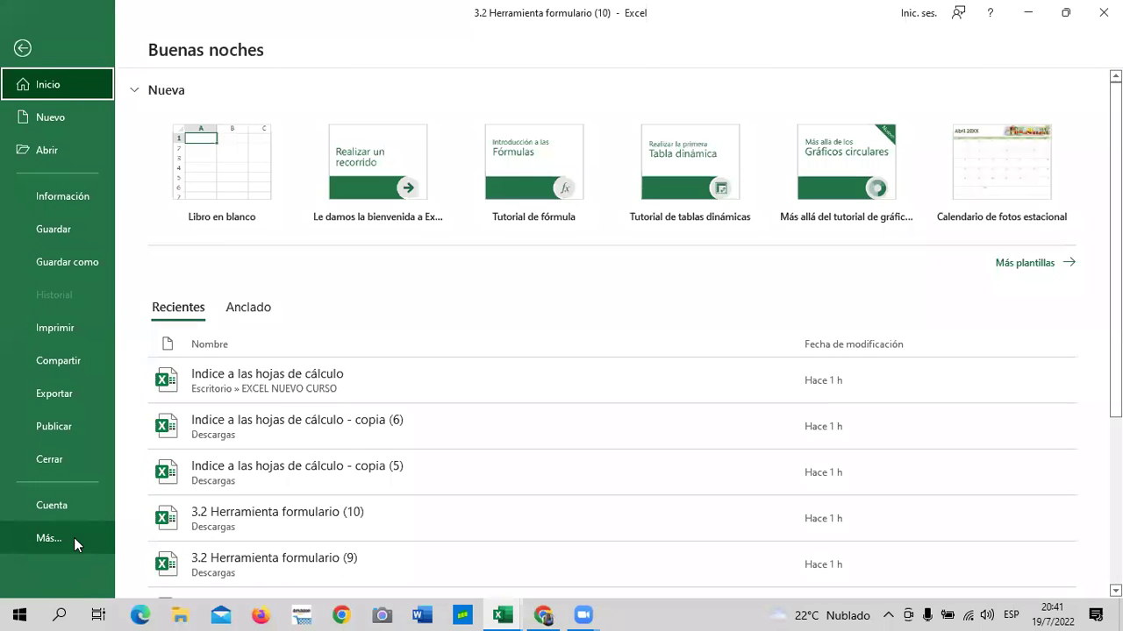
{"action": "left_click", "coordinate": [98, 536]}
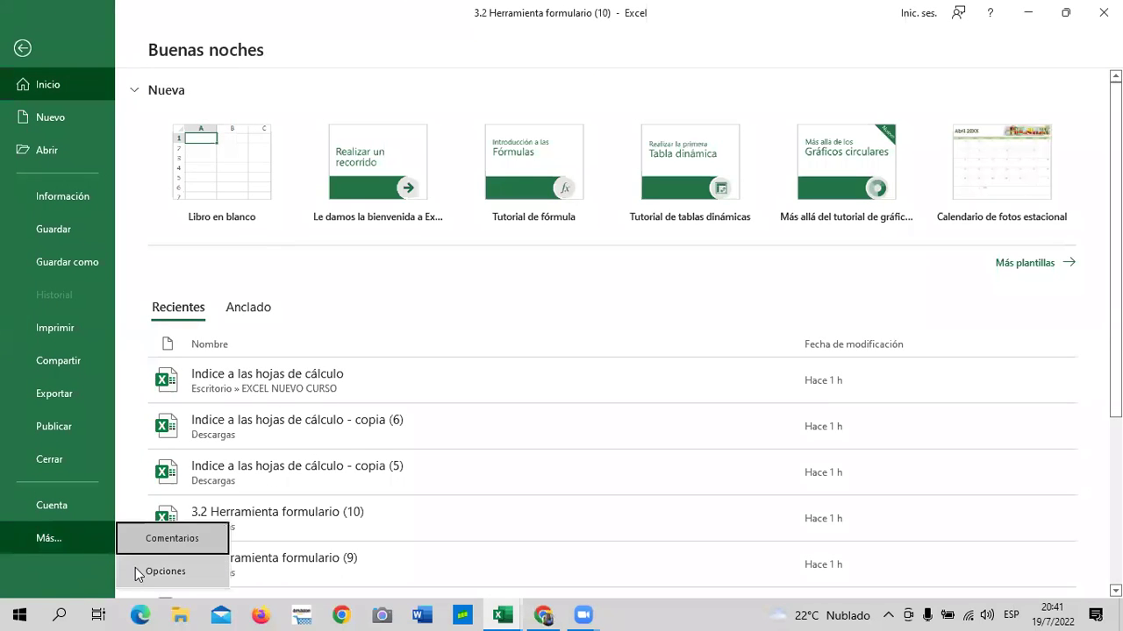
{"action": "left_click", "coordinate": [138, 575]}
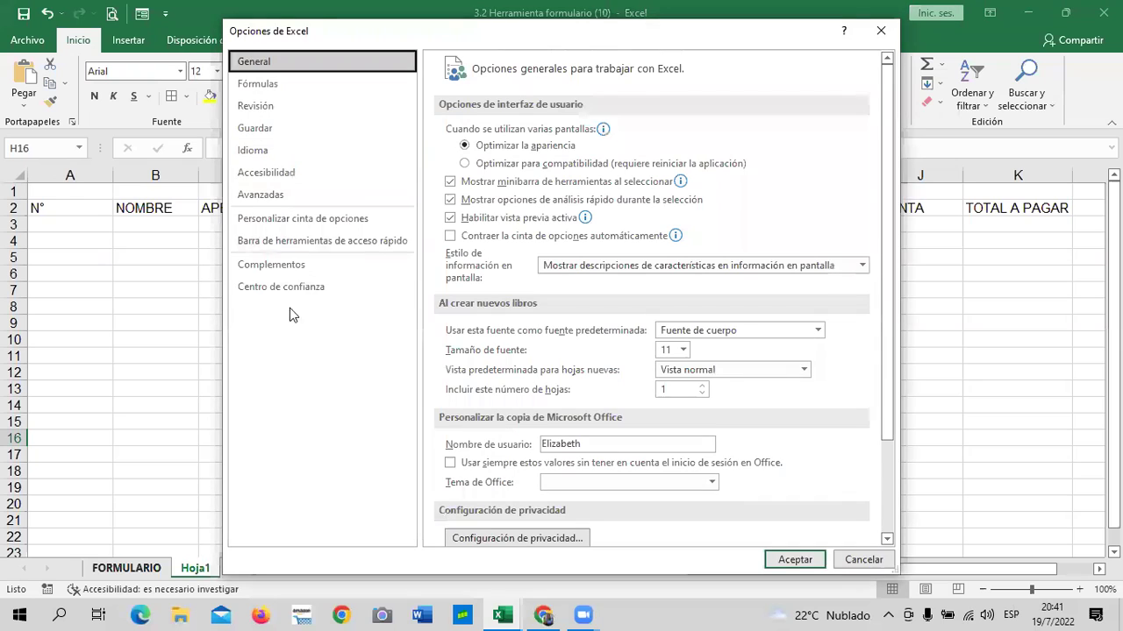
{"action": "left_click", "coordinate": [268, 244]}
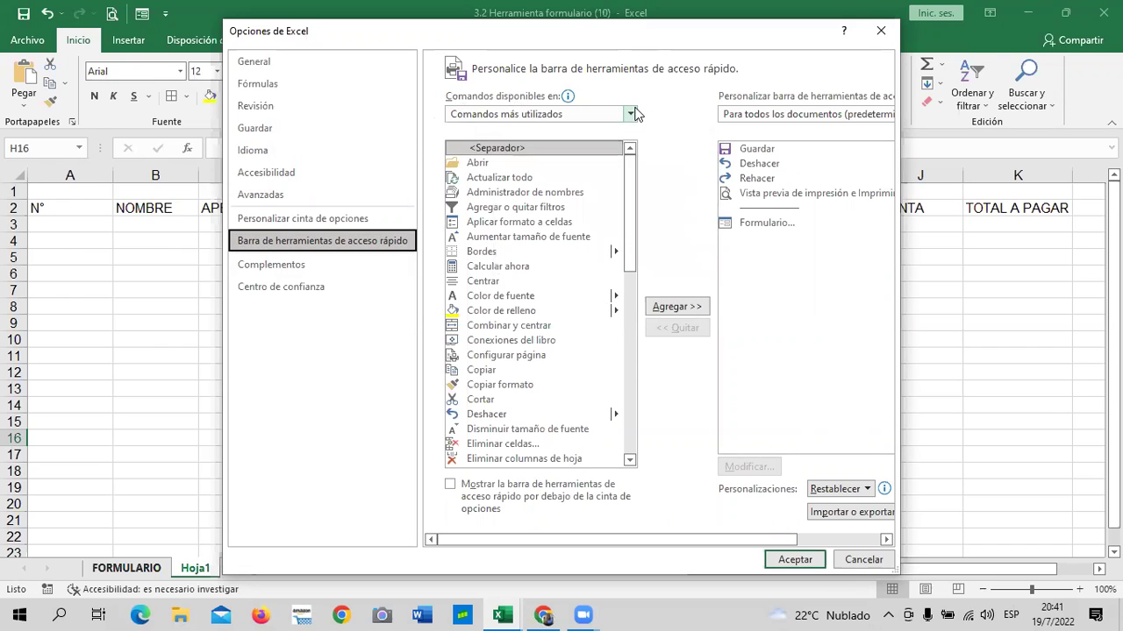
{"action": "left_click", "coordinate": [630, 114]}
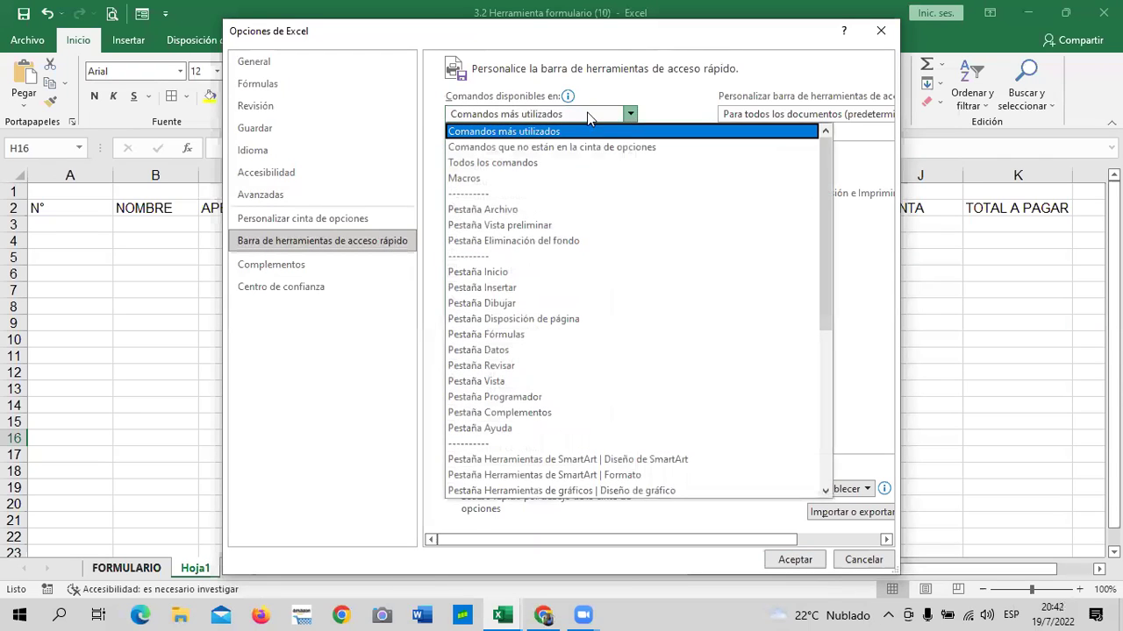
{"action": "left_click", "coordinate": [522, 163]}
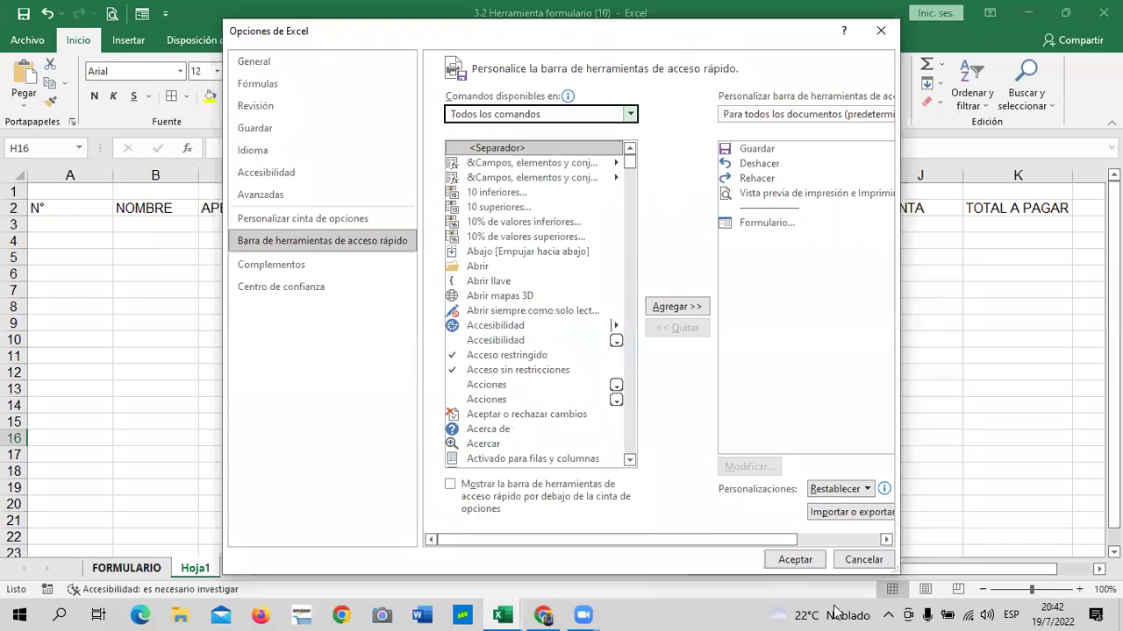
{"action": "left_click", "coordinate": [863, 560]}
{"action": "left_click", "coordinate": [347, 419]}
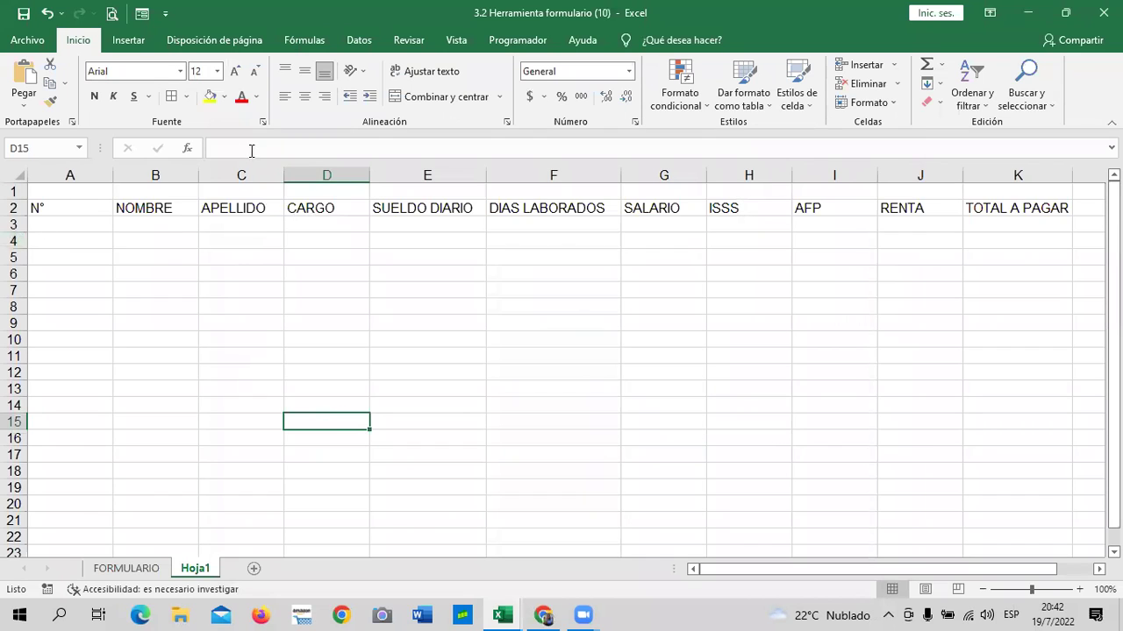
Narrow column A to width 4, widen column B, and select the headers A2:K2
{"action": "left_click_drag", "start_coordinate": [115, 178], "coordinate": [81, 181]}
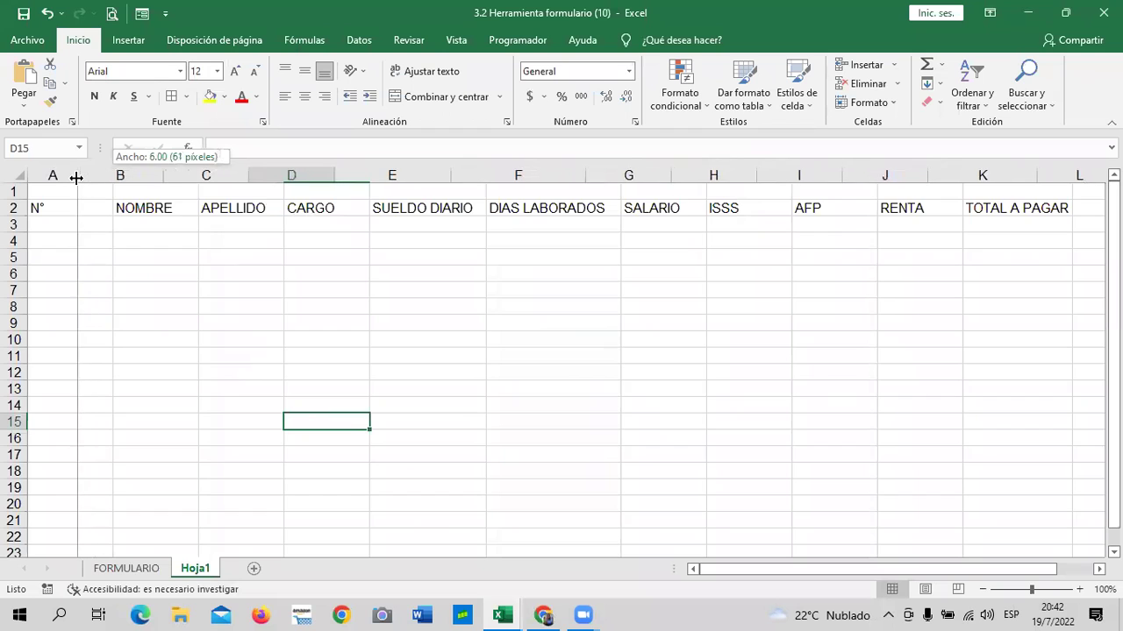
{"action": "left_click_drag", "start_coordinate": [171, 176], "coordinate": [208, 176]}
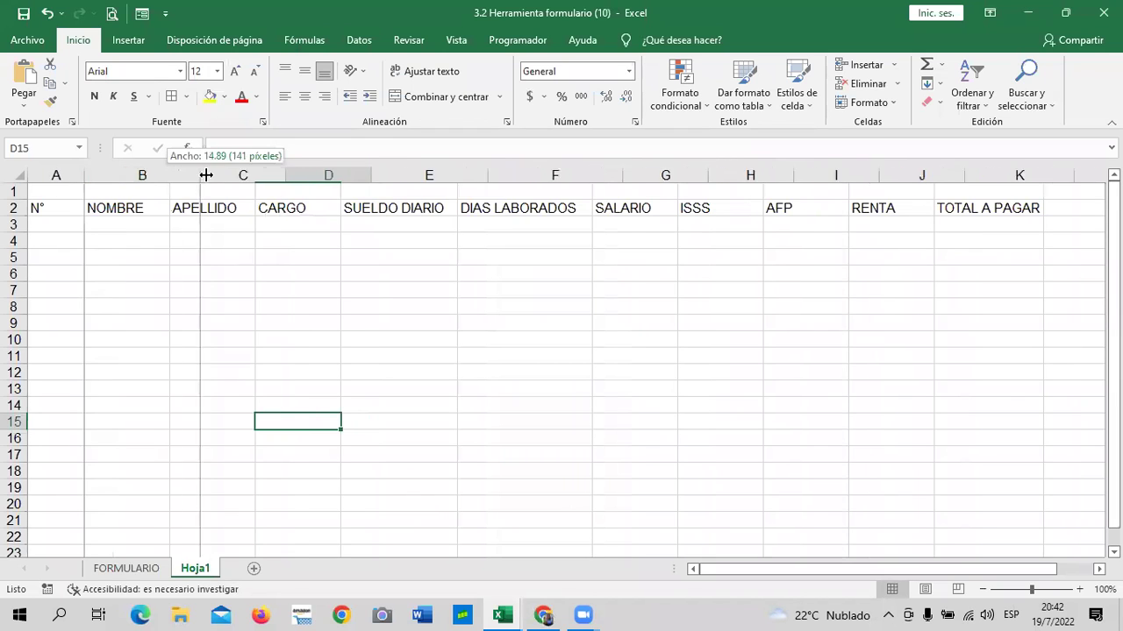
{"action": "left_click", "coordinate": [58, 207]}
{"action": "left_click_drag", "start_coordinate": [84, 176], "coordinate": [57, 175]}
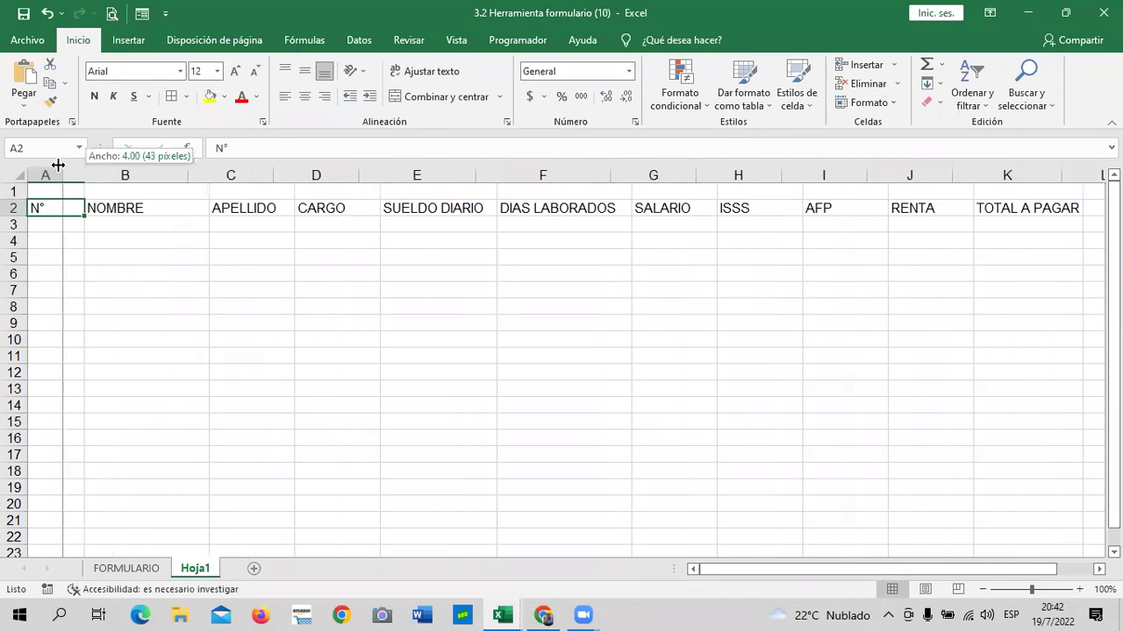
{"action": "left_click", "coordinate": [123, 303]}
{"action": "left_click", "coordinate": [207, 208]}
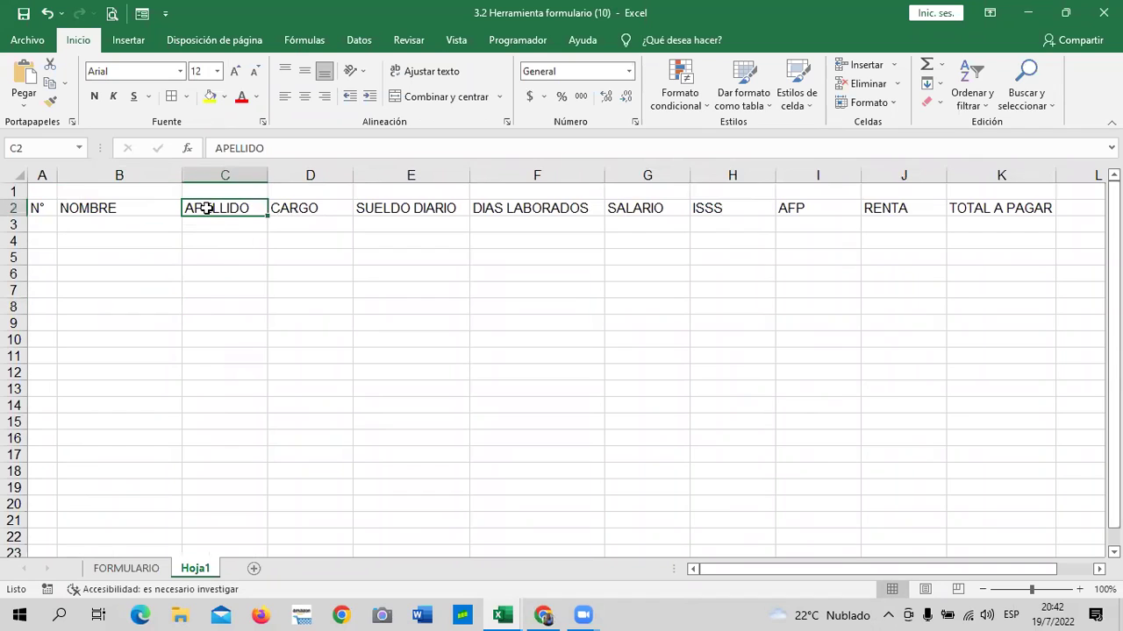
{"action": "left_click_drag", "start_coordinate": [54, 208], "coordinate": [1055, 211]}
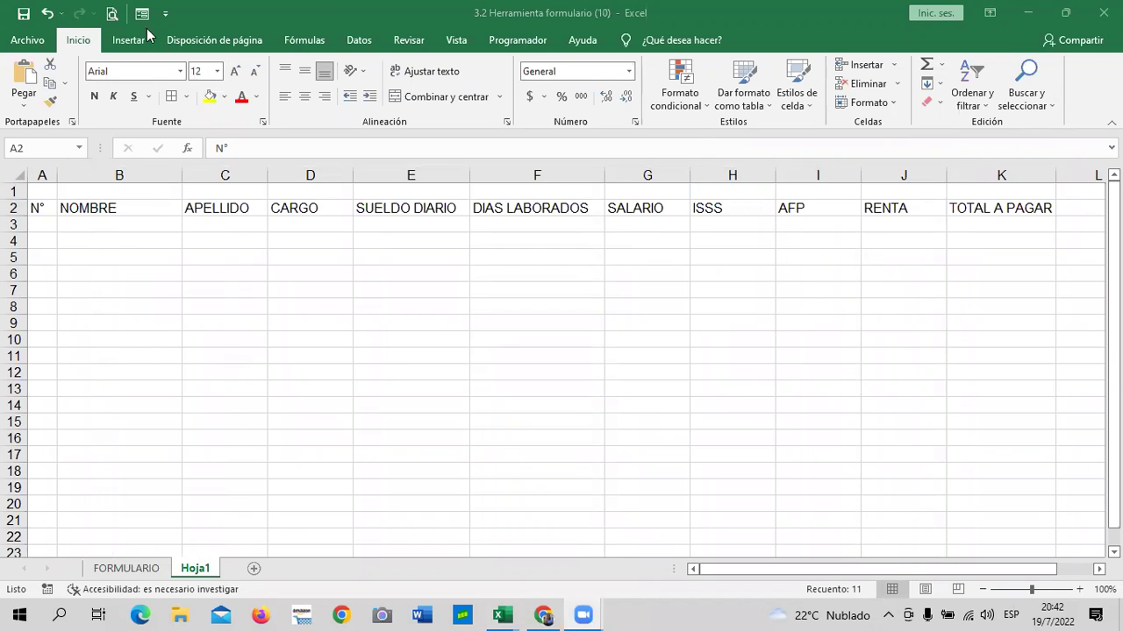
Open the Formulario data form, using row 2 as the column labels
{"action": "left_click", "coordinate": [44, 208]}
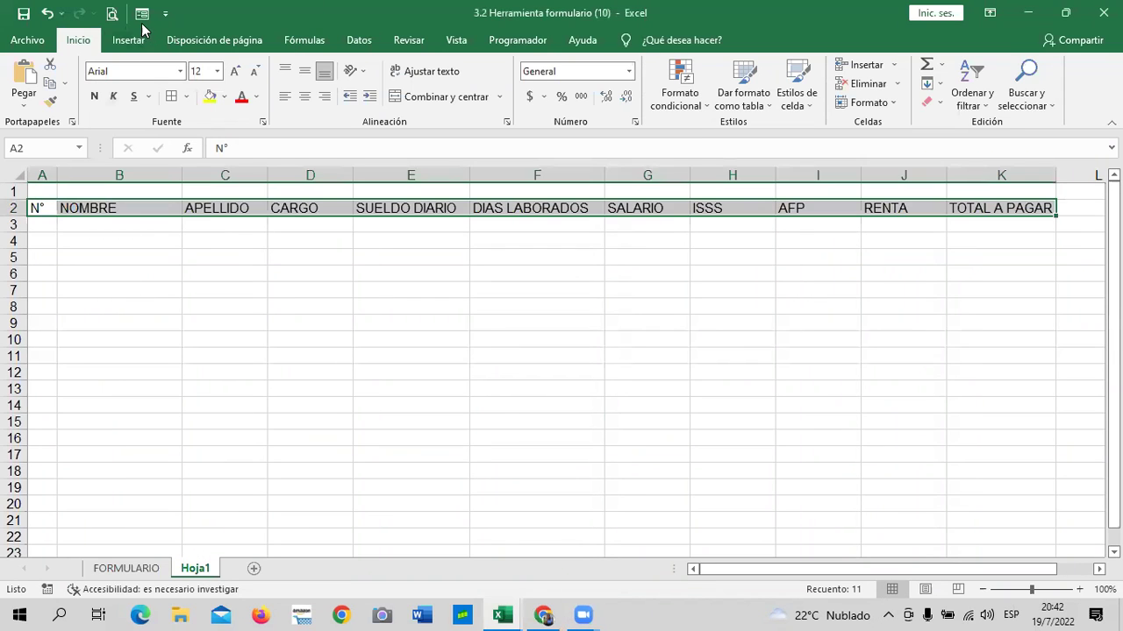
{"action": "left_click", "coordinate": [141, 14]}
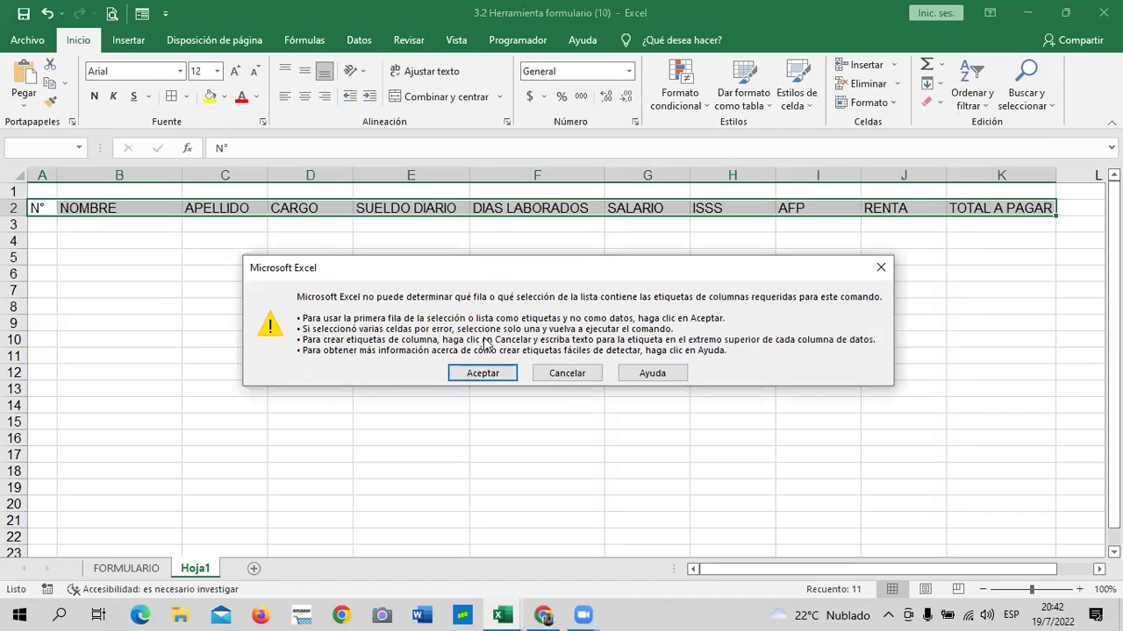
{"action": "left_click", "coordinate": [483, 368]}
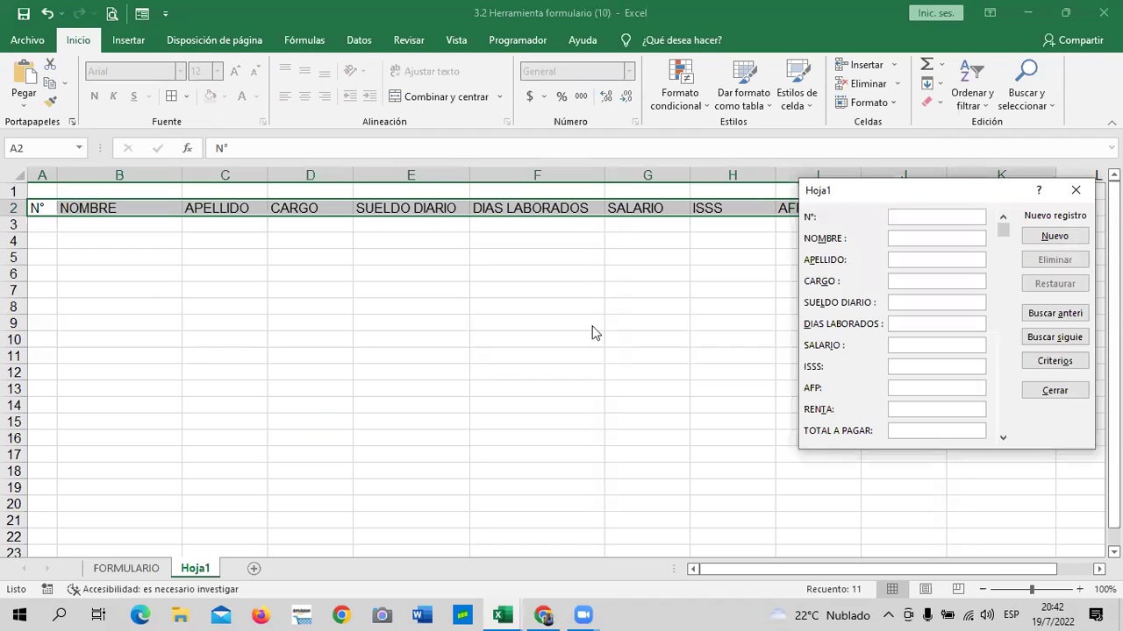
{"action": "left_click_drag", "start_coordinate": [927, 202], "coordinate": [835, 220]}
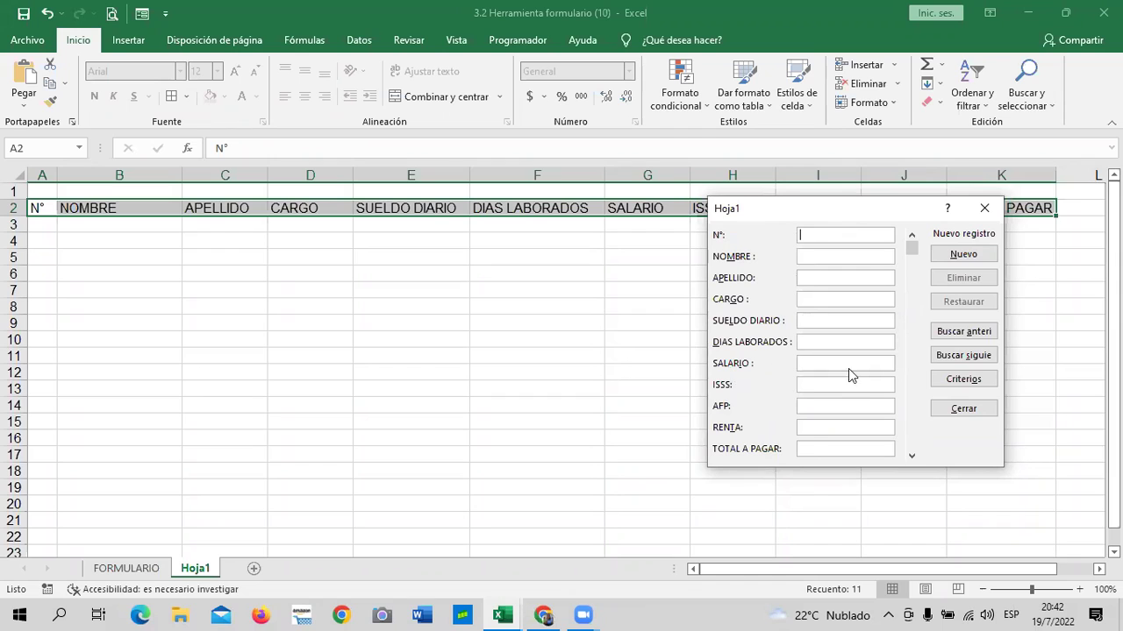
{"action": "left_click_drag", "start_coordinate": [849, 208], "coordinate": [913, 243]}
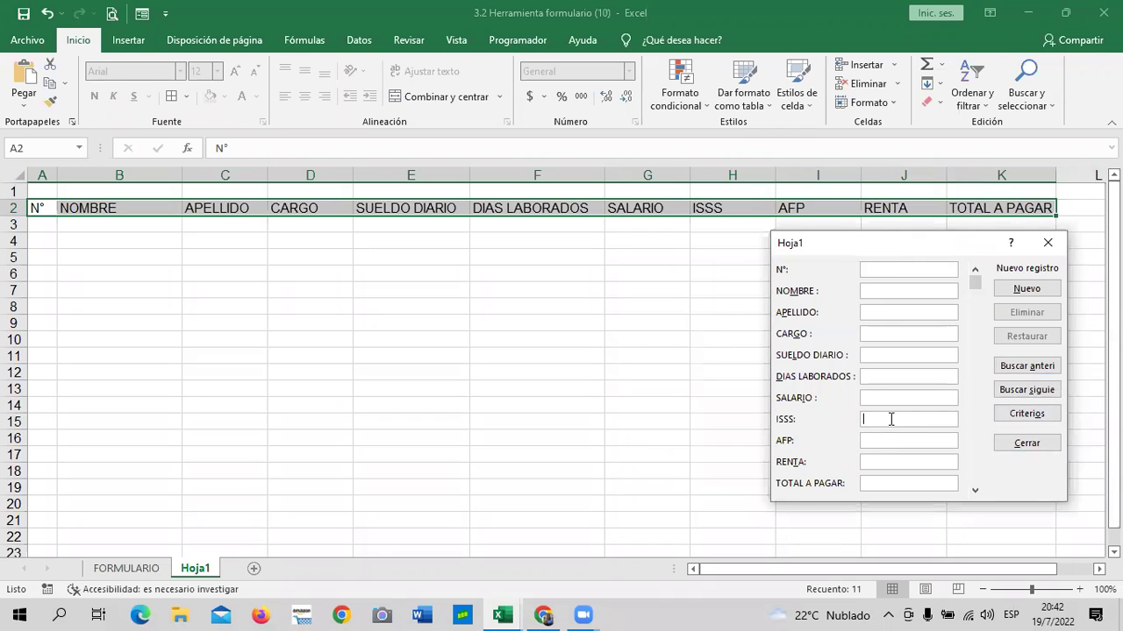
Enter N° 1, the employee's name, ORDENANZA, wage 17 and 30 days, then close the form
{"action": "type", "text": "1"}
{"action": "type", "text": "J"}
{"action": "type", "text": "Z"}
{"action": "left_click", "coordinate": [903, 359]}
{"action": "type", "text": "17"}
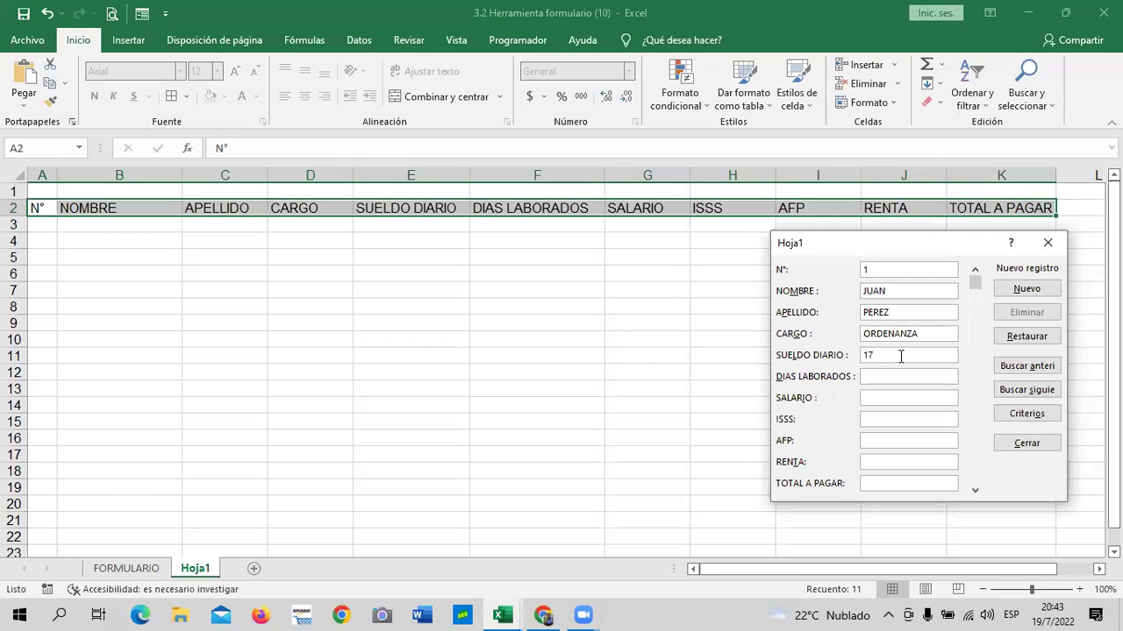
{"action": "type", "text": "30"}
{"action": "key", "text": "Tab"}
{"action": "type", "text": "="}
{"action": "left_click", "coordinate": [884, 356]}
{"action": "left_click", "coordinate": [885, 399]}
{"action": "key", "text": "BackSpace"}
{"action": "left_click", "coordinate": [1028, 413]}
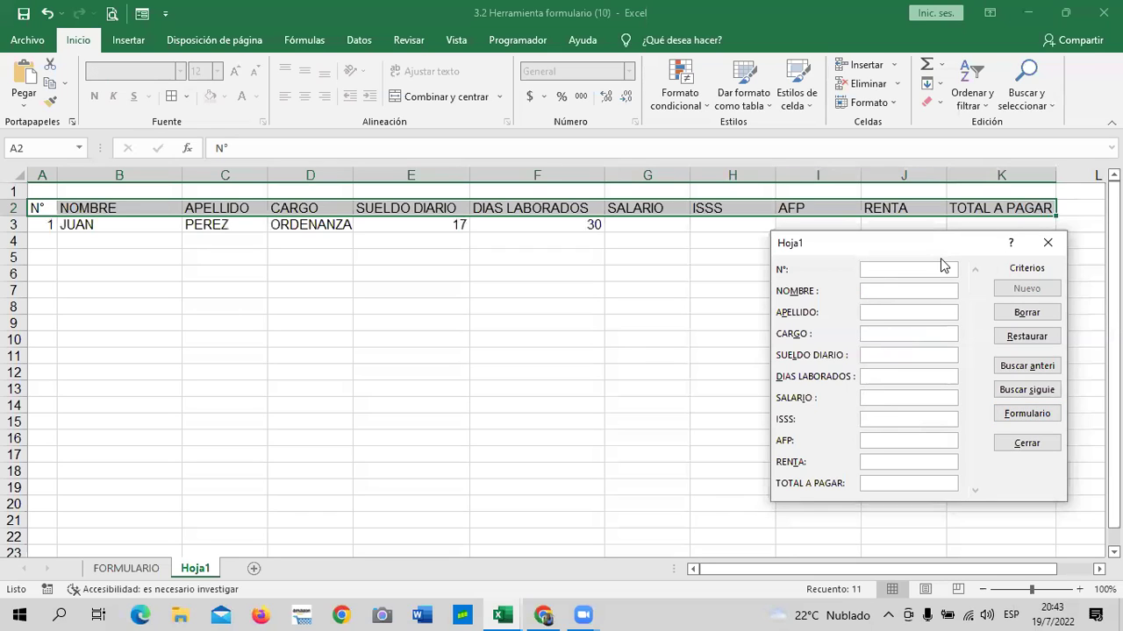
{"action": "left_click_drag", "start_coordinate": [930, 243], "coordinate": [930, 382]}
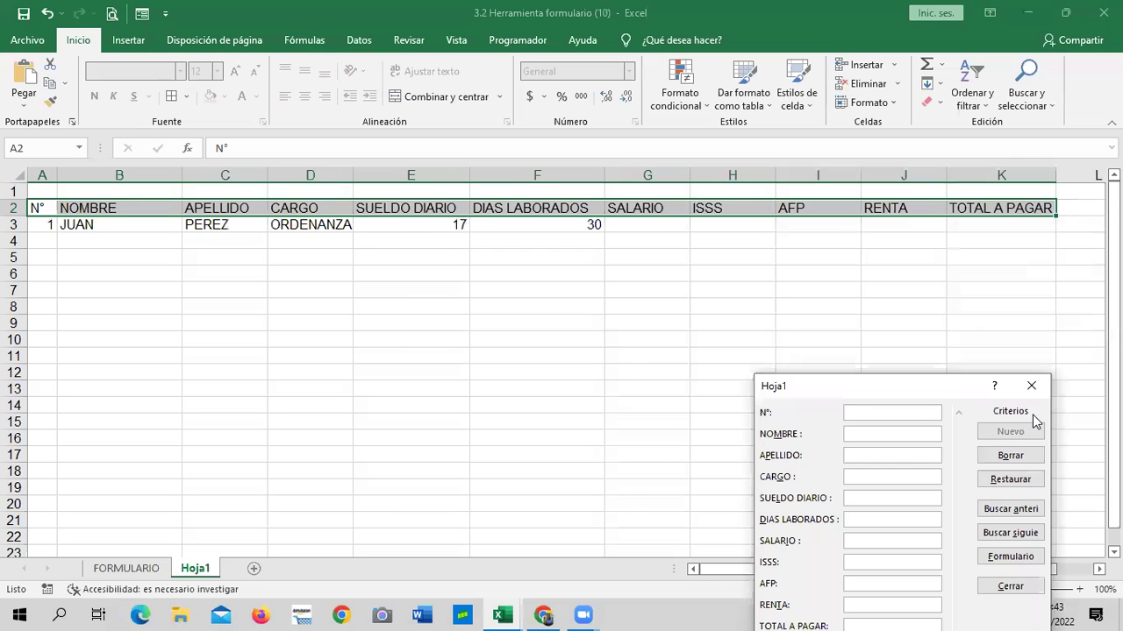
{"action": "left_click", "coordinate": [1026, 581]}
{"action": "left_click", "coordinate": [645, 227]}
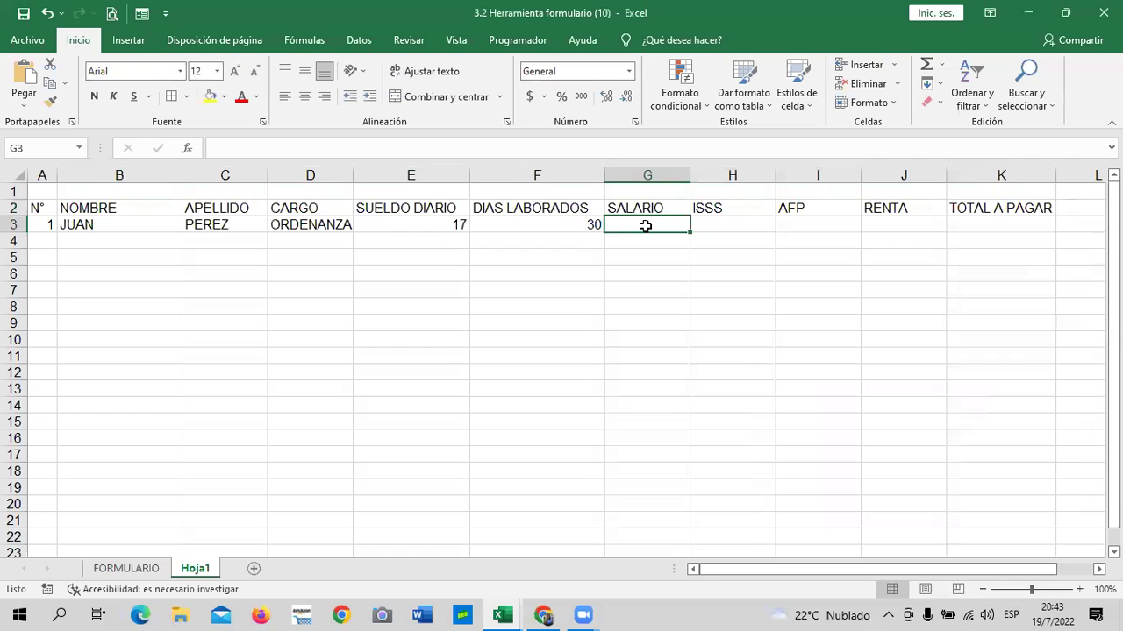
Enter =E3*F3 in G3 to compute the SALARIO of 510
{"action": "type", "text": "="}
{"action": "left_click", "coordinate": [433, 225]}
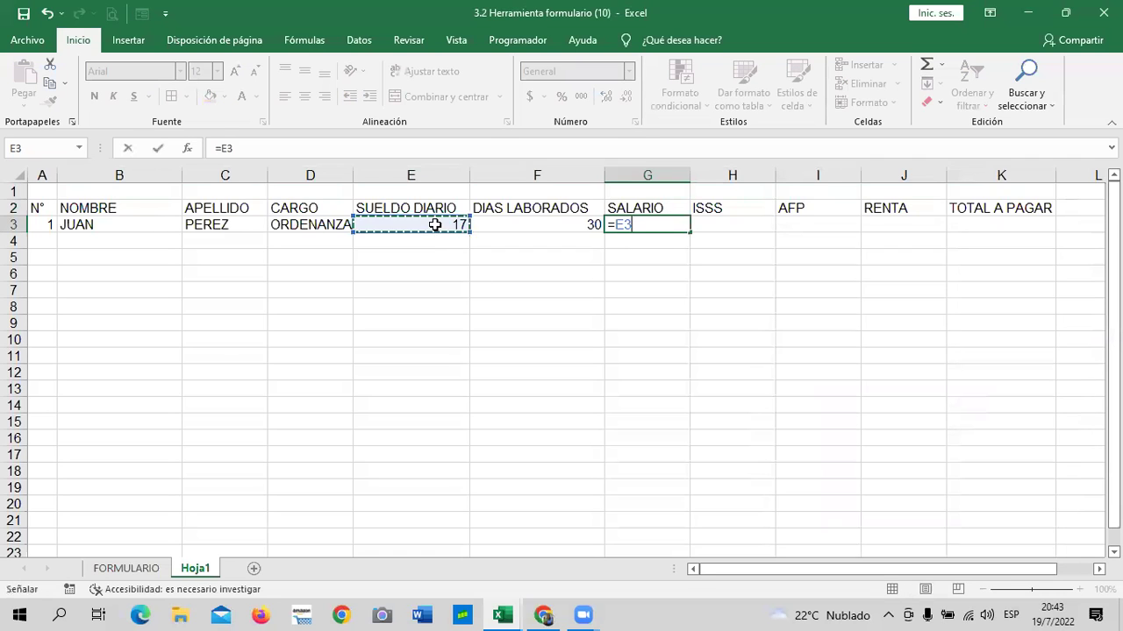
{"action": "type", "text": "*"}
{"action": "left_click", "coordinate": [518, 225]}
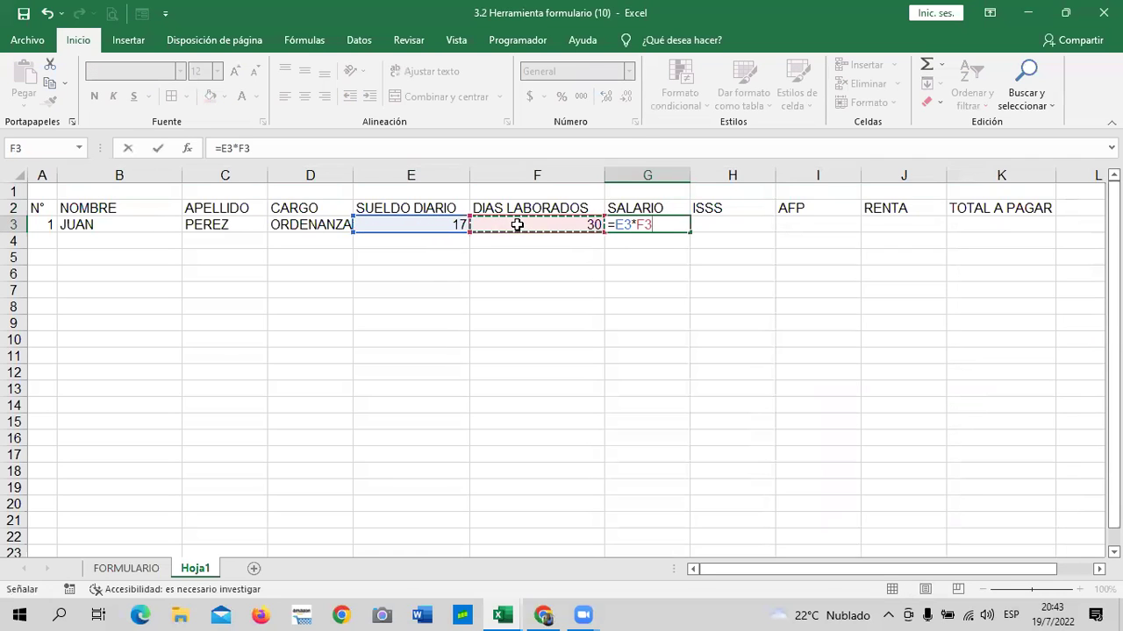
{"action": "key", "text": "Return"}
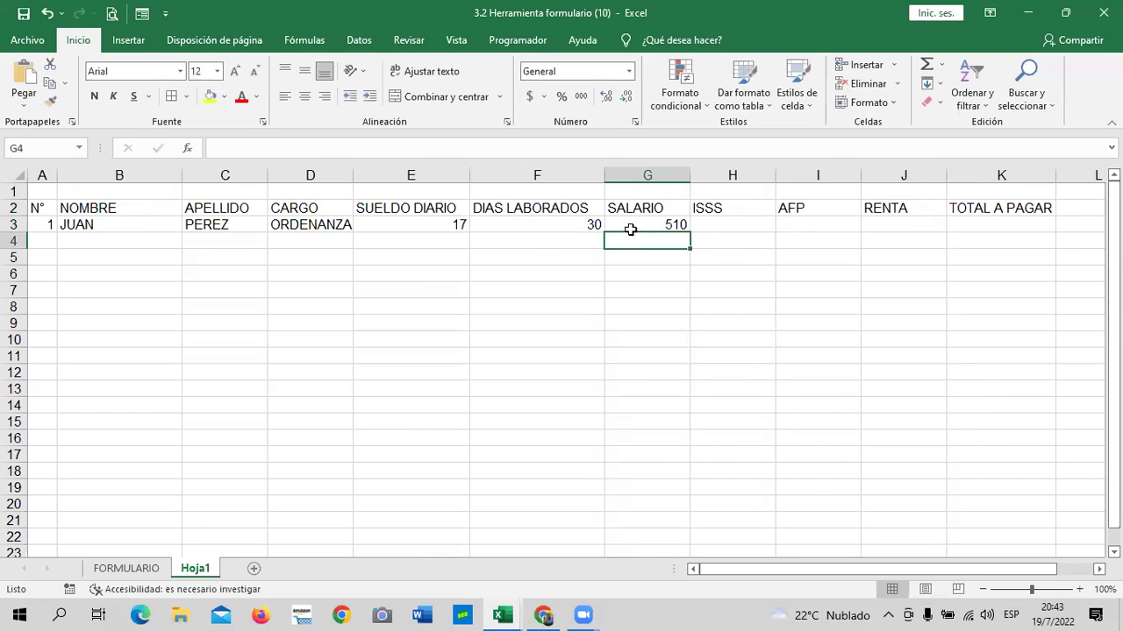
{"action": "left_click", "coordinate": [643, 226]}
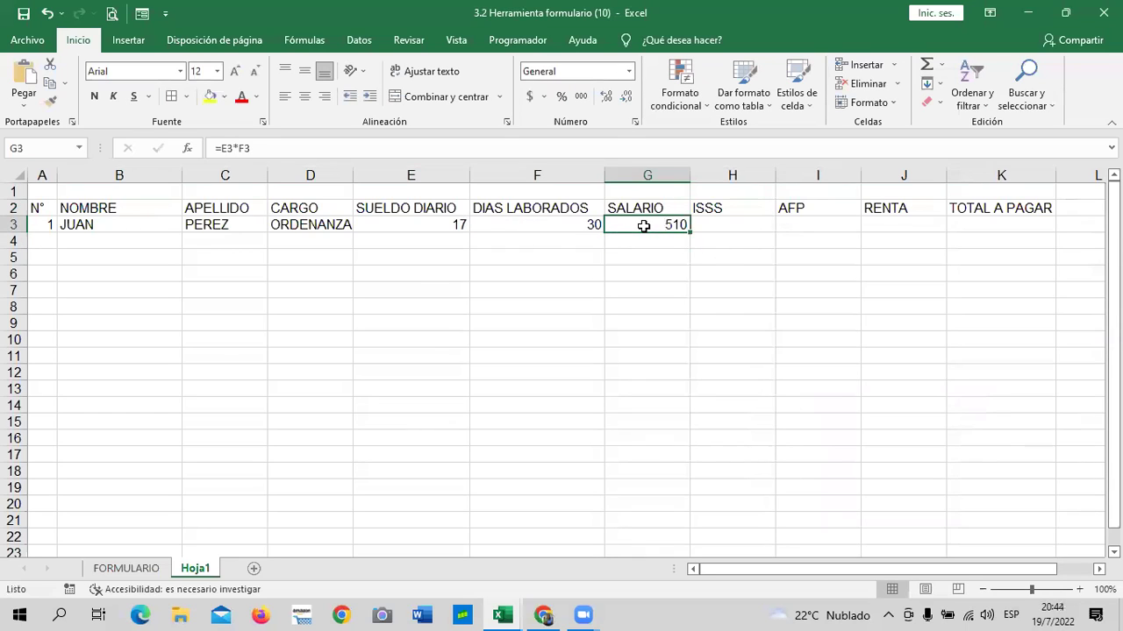
Set ISSS in H3 to =G3*3.25% and AFP in I3 to =G3*6.25%
{"action": "left_click", "coordinate": [737, 223]}
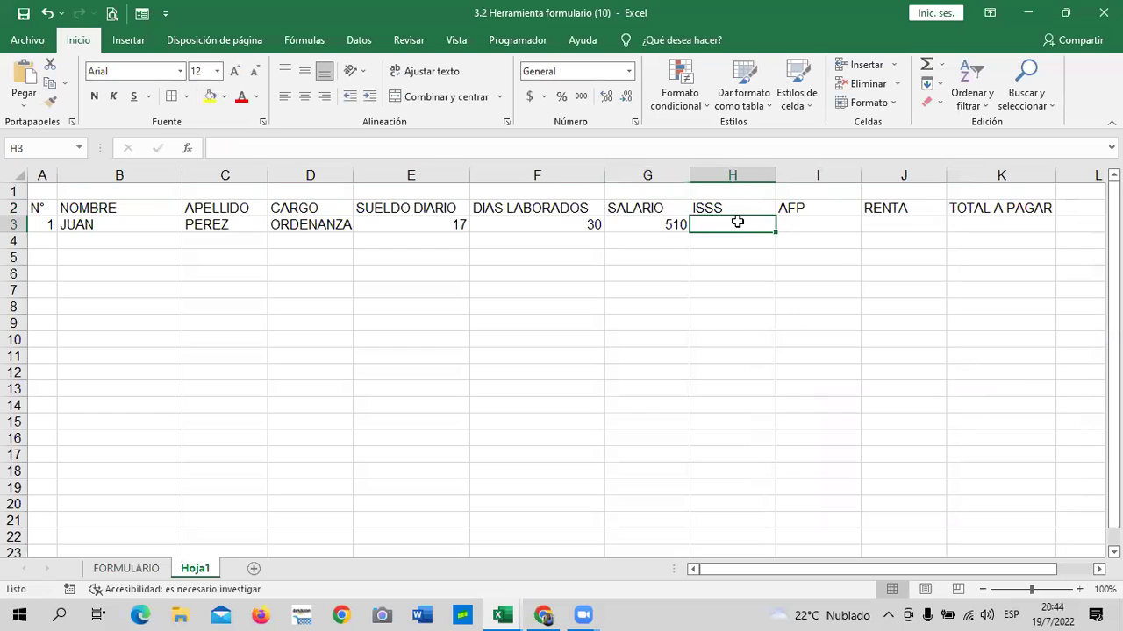
{"action": "type", "text": "="}
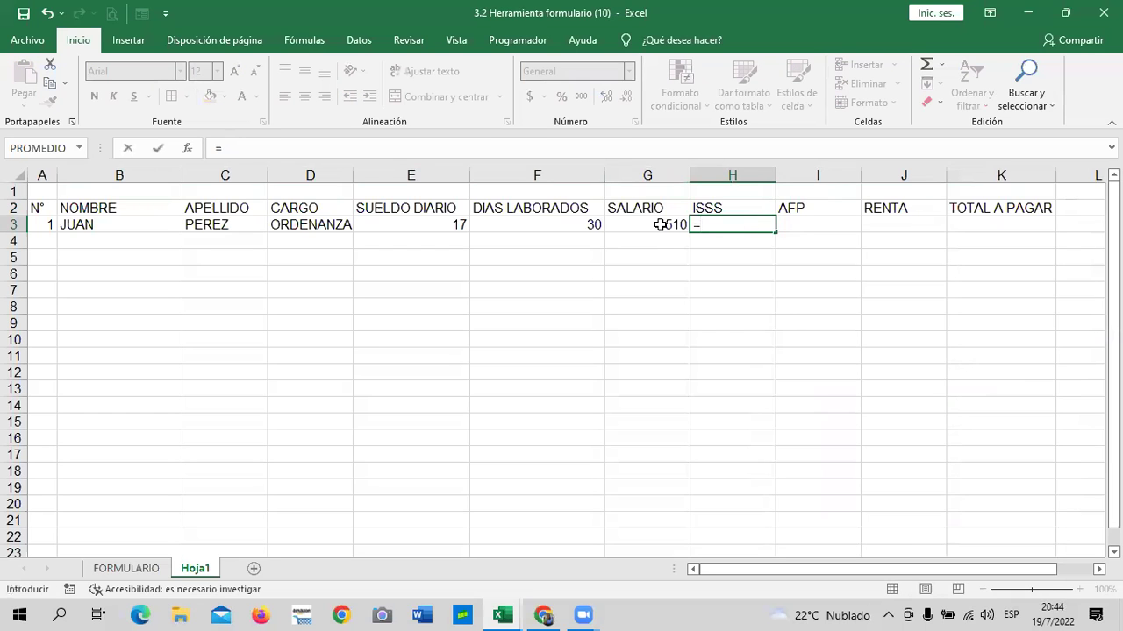
{"action": "left_click", "coordinate": [654, 223]}
{"action": "type", "text": "*"}
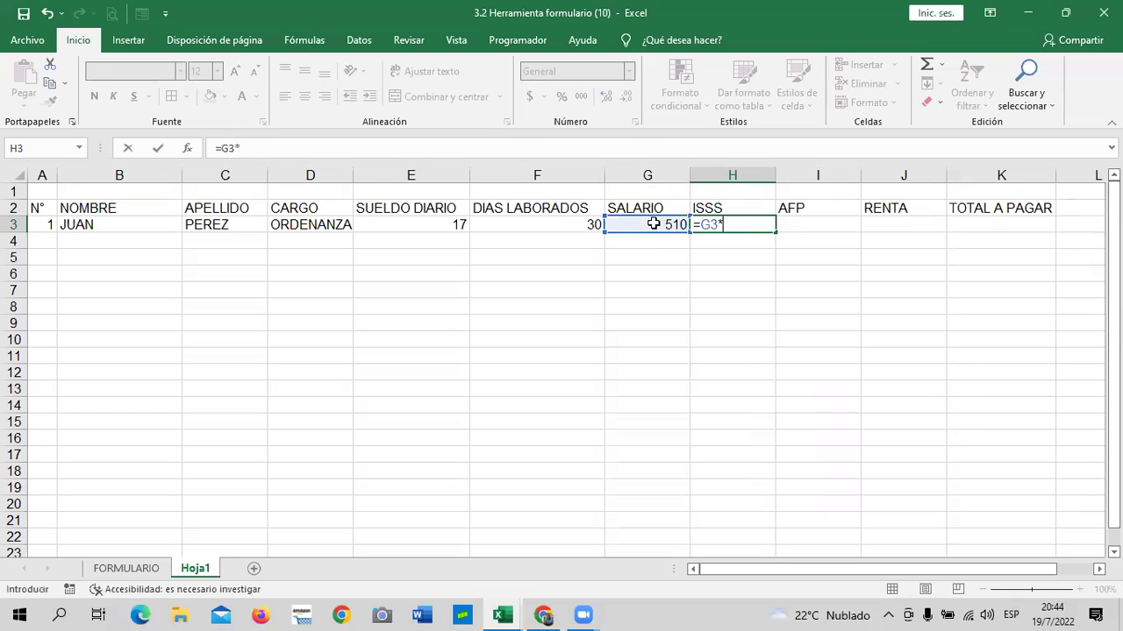
{"action": "type", "text": "3.25%"}
{"action": "key", "text": "Return"}
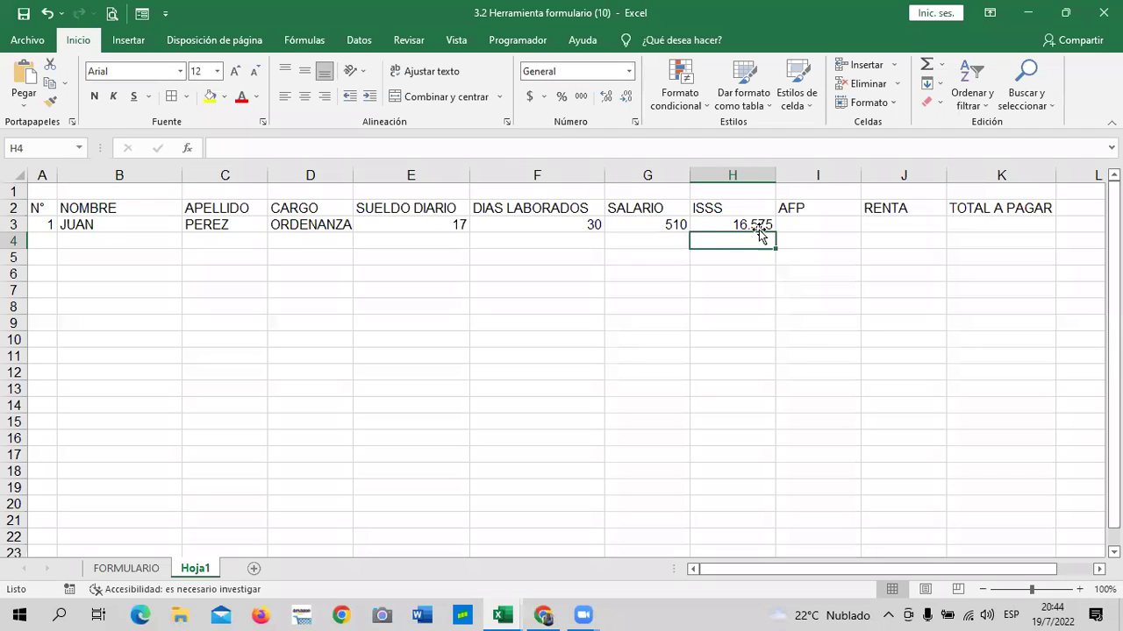
{"action": "left_click", "coordinate": [787, 224]}
{"action": "type", "text": "="}
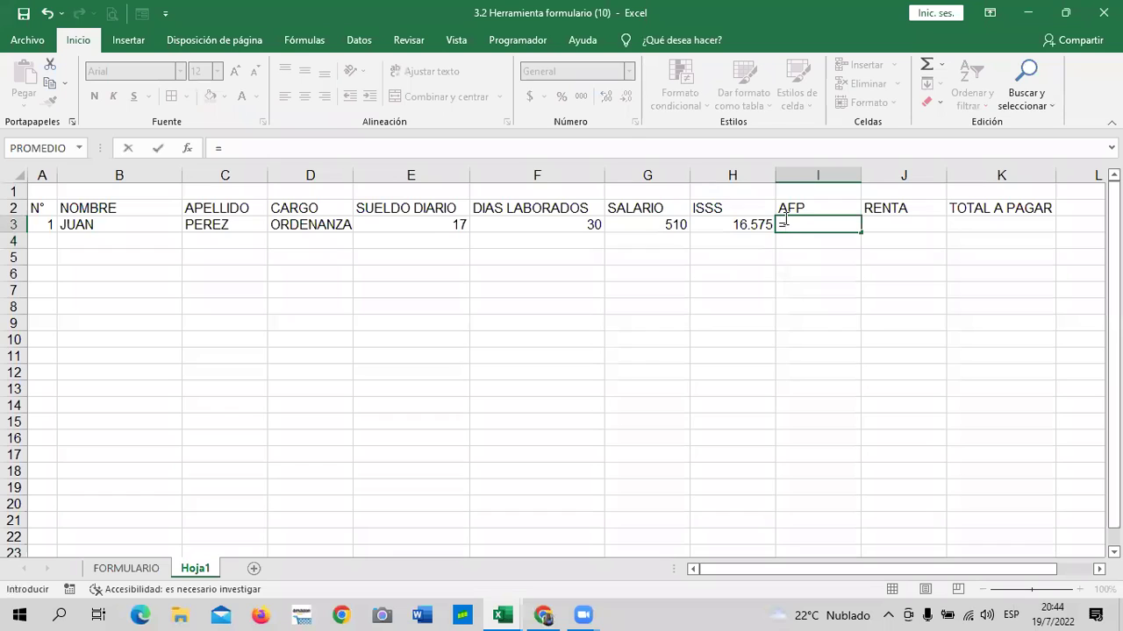
{"action": "left_click", "coordinate": [645, 224]}
{"action": "type", "text": "*6.25"}
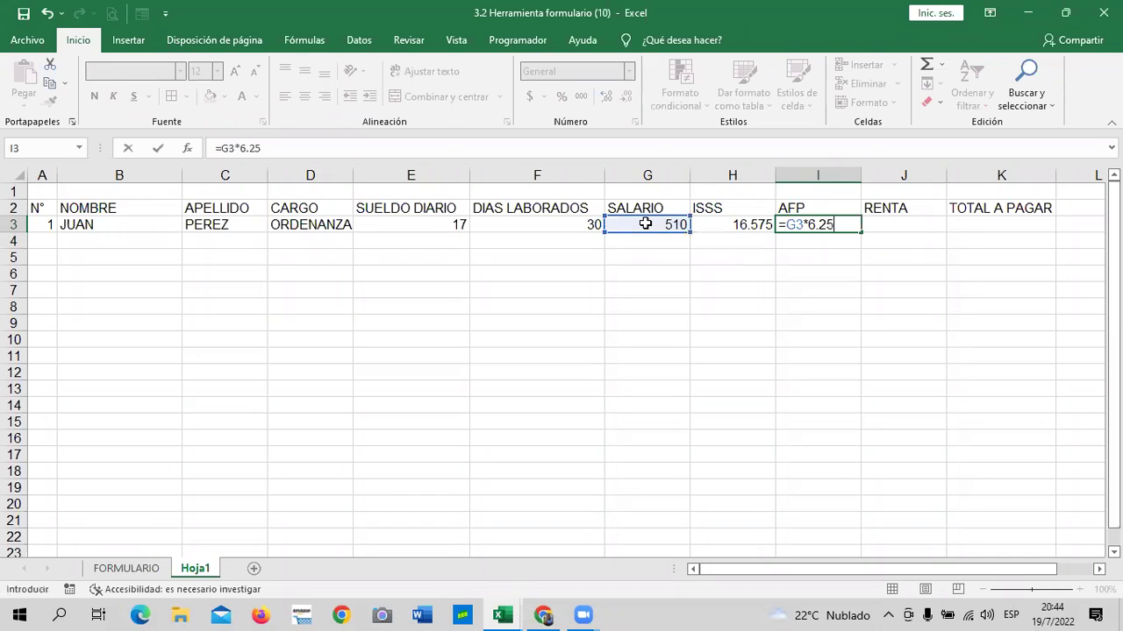
{"action": "type", "text": "%"}
{"action": "key", "text": "Return"}
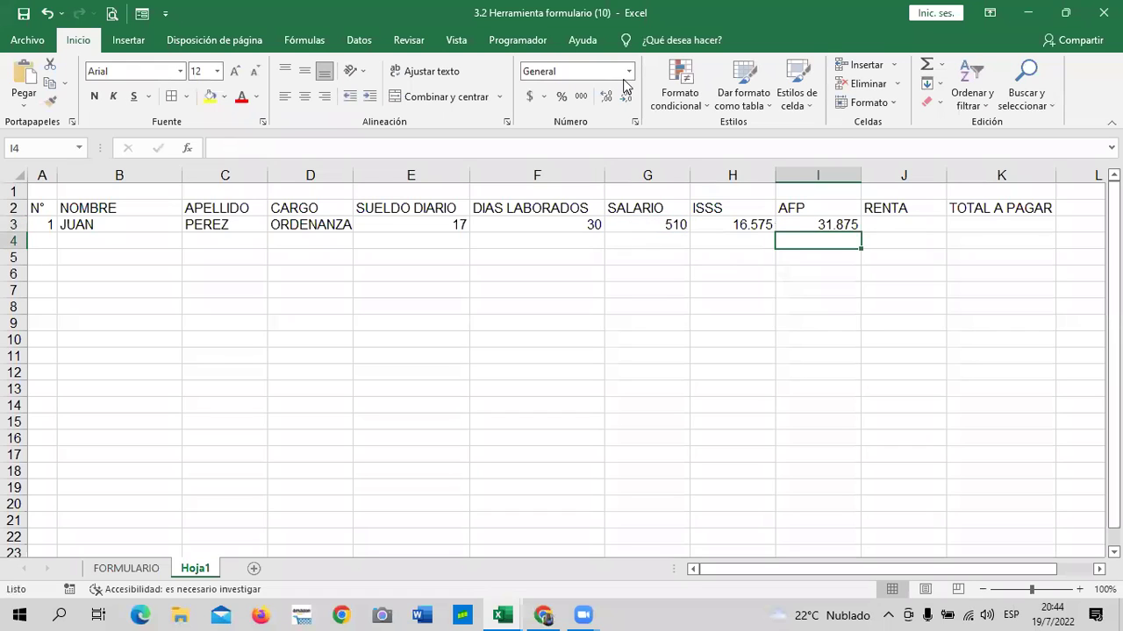
Enter =G3-H3-I3-J3 in K3 so TOTAL A PAGAR shows 461.55
{"action": "left_click", "coordinate": [952, 224]}
{"action": "left_click", "coordinate": [921, 225]}
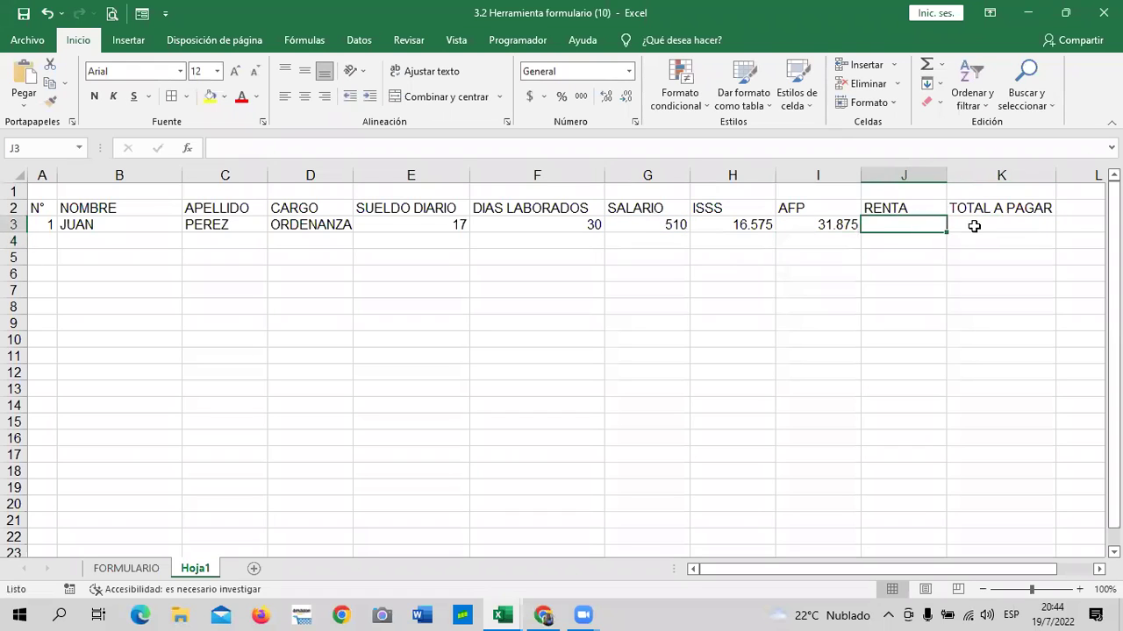
{"action": "left_click", "coordinate": [971, 226]}
{"action": "type", "text": "="}
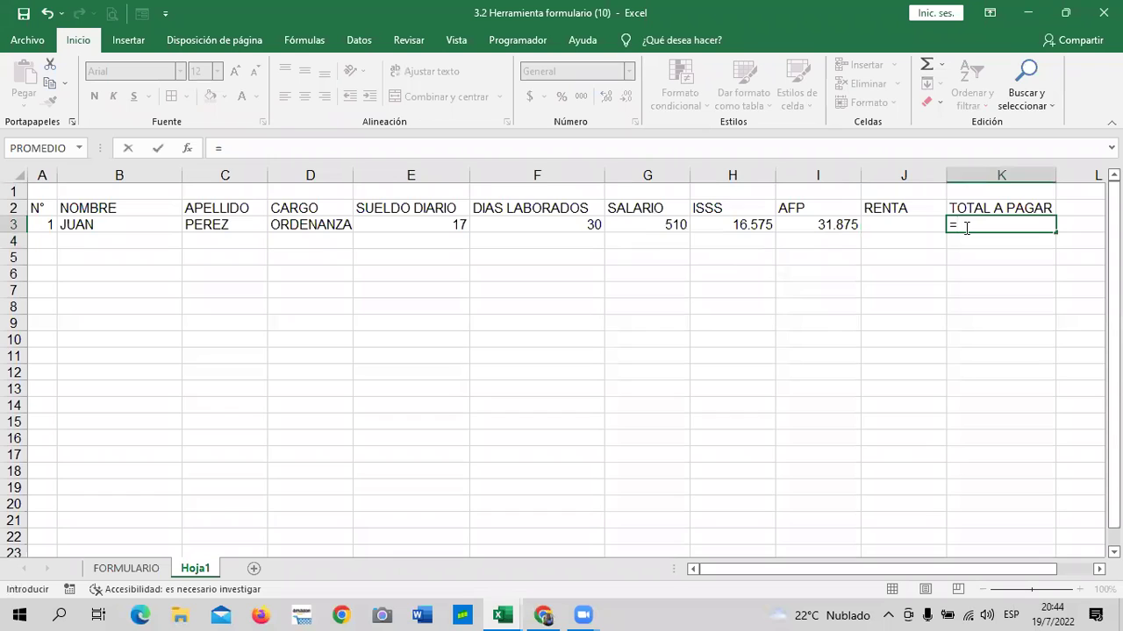
{"action": "left_click", "coordinate": [672, 224]}
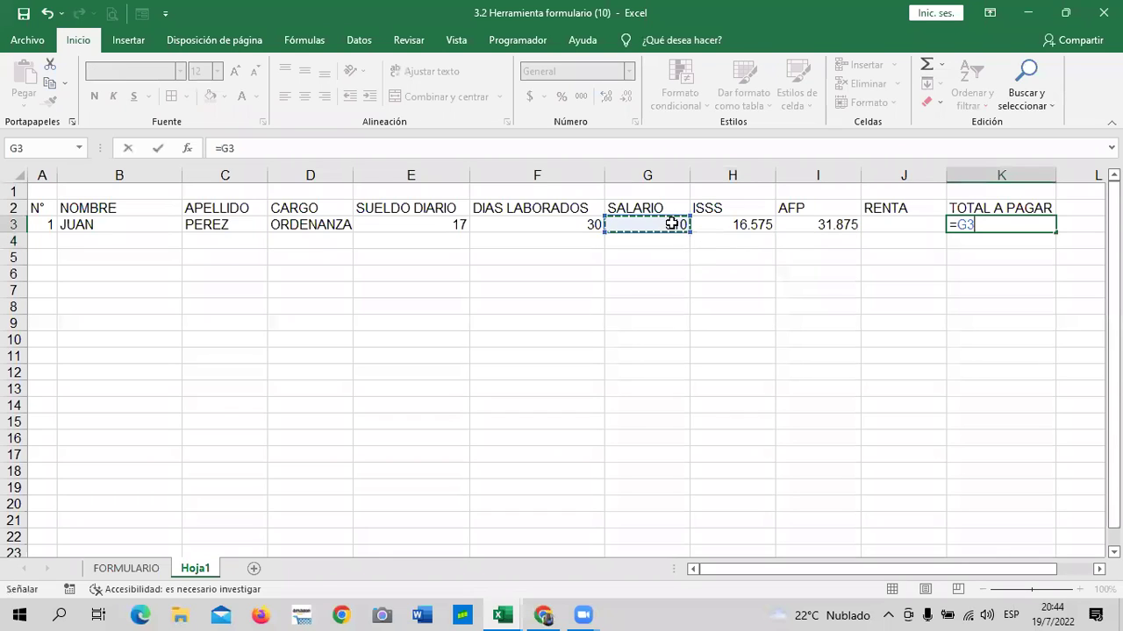
{"action": "type", "text": "-"}
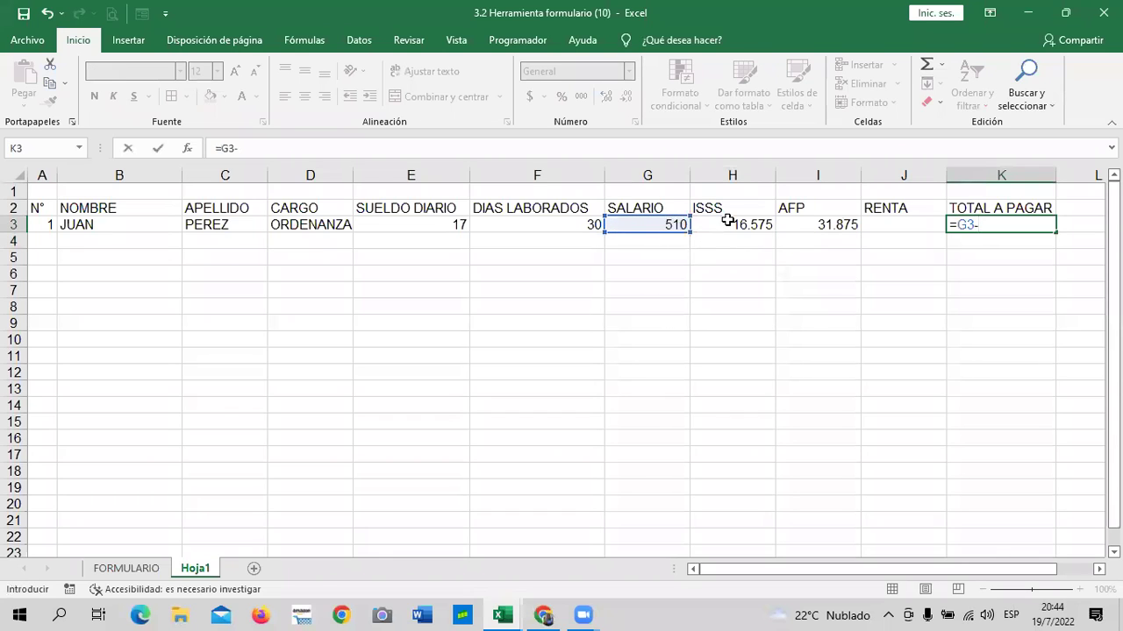
{"action": "left_click", "coordinate": [729, 225]}
{"action": "type", "text": "-"}
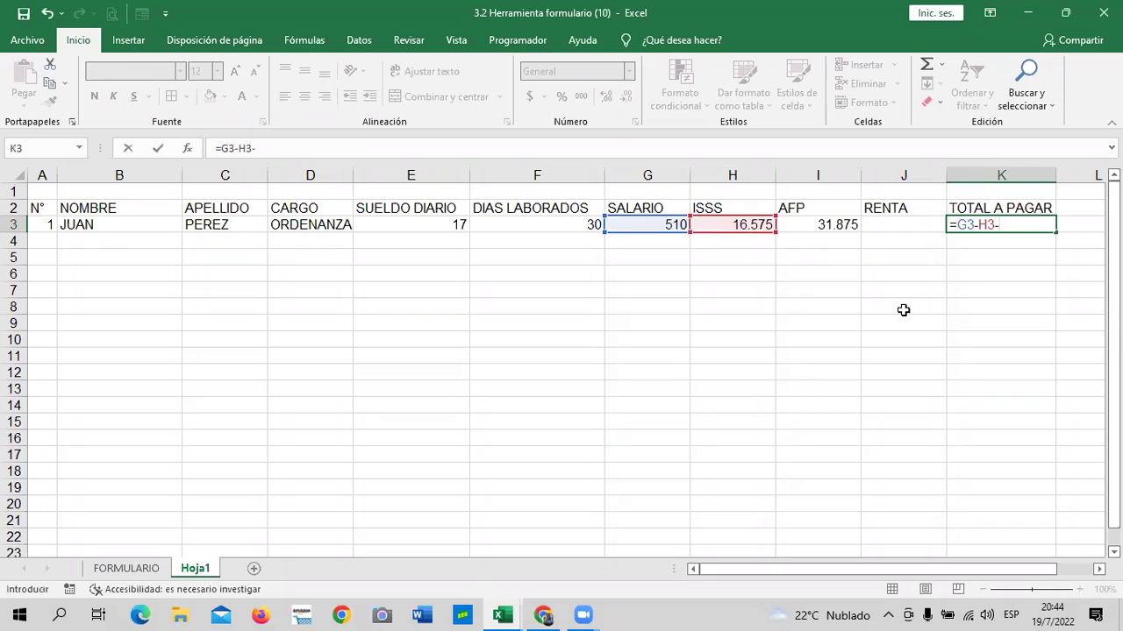
{"action": "left_click", "coordinate": [838, 224]}
{"action": "type", "text": "-"}
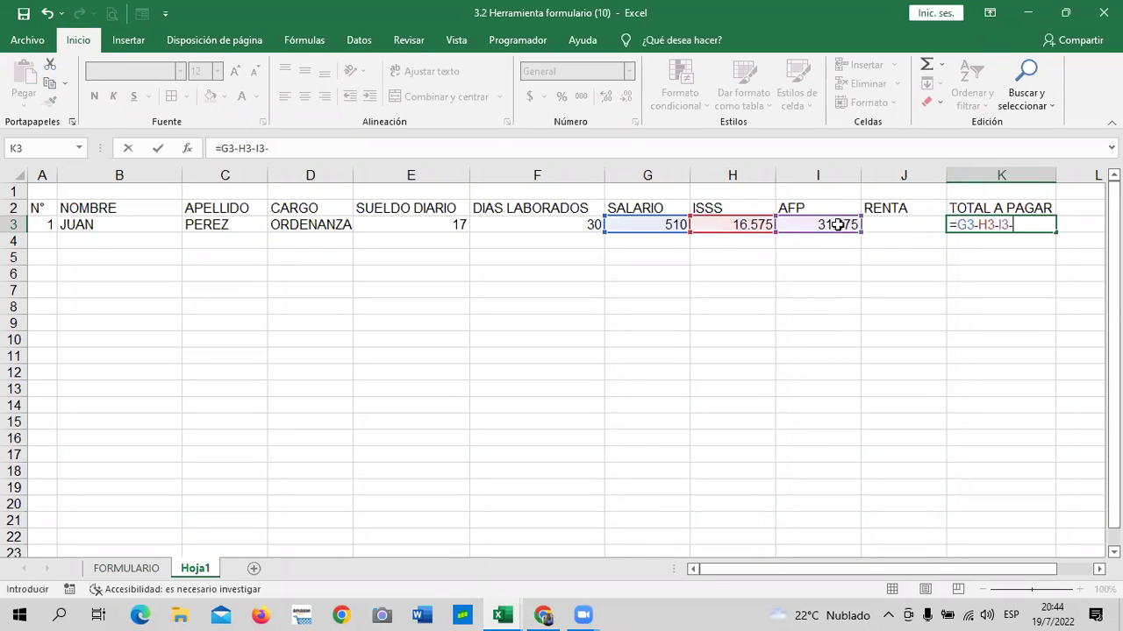
{"action": "left_click", "coordinate": [895, 226]}
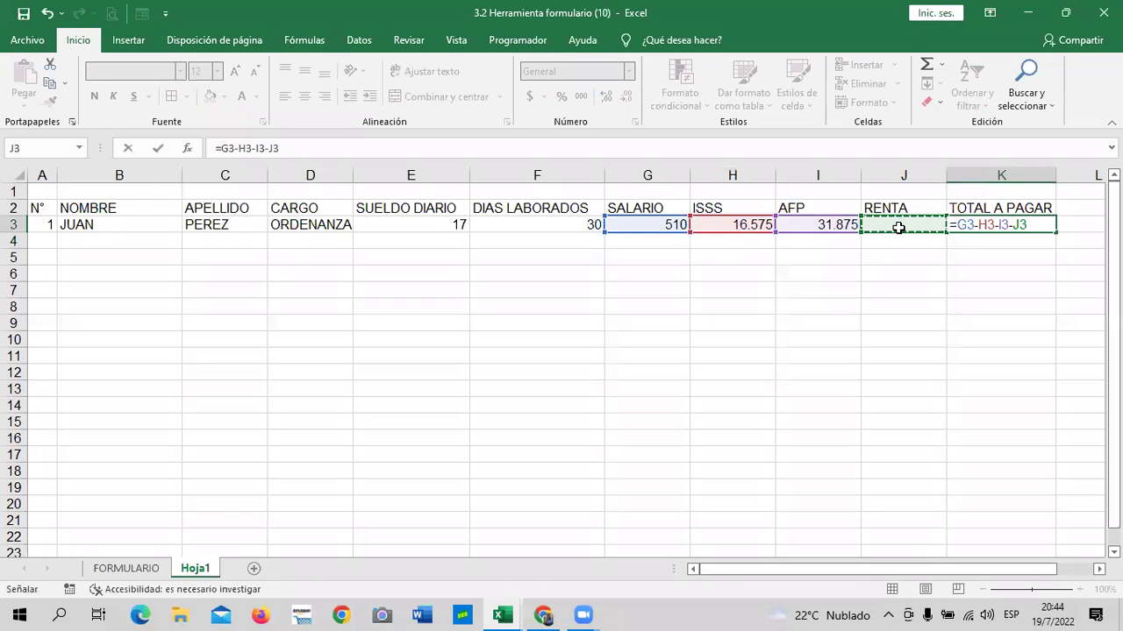
{"action": "key", "text": "Return"}
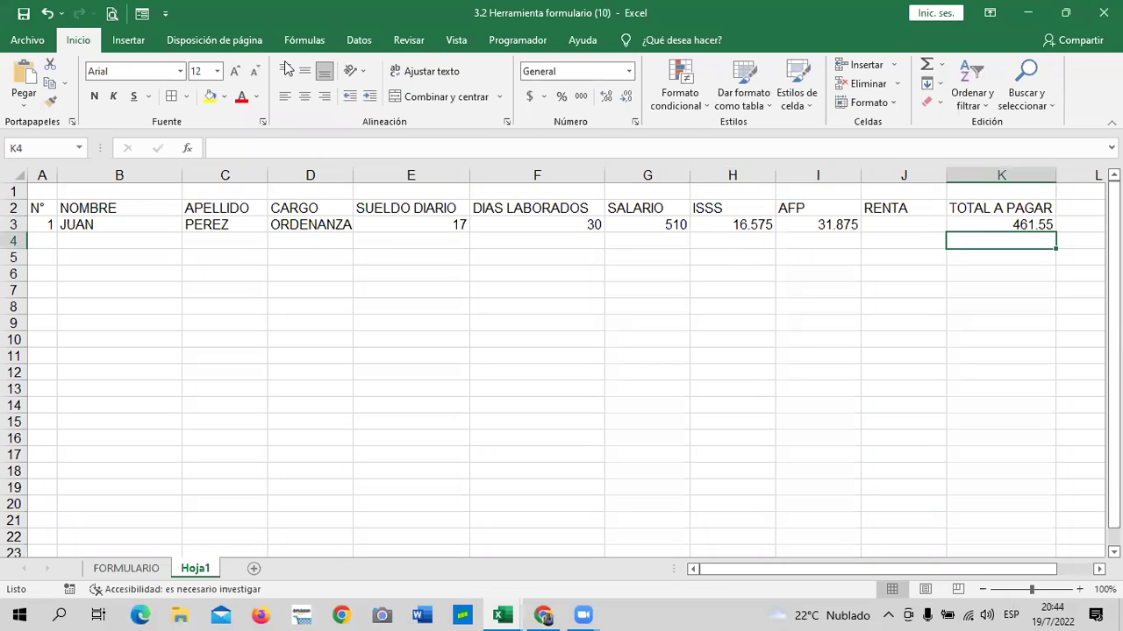
{"action": "left_click", "coordinate": [878, 220]}
{"action": "left_click", "coordinate": [962, 221]}
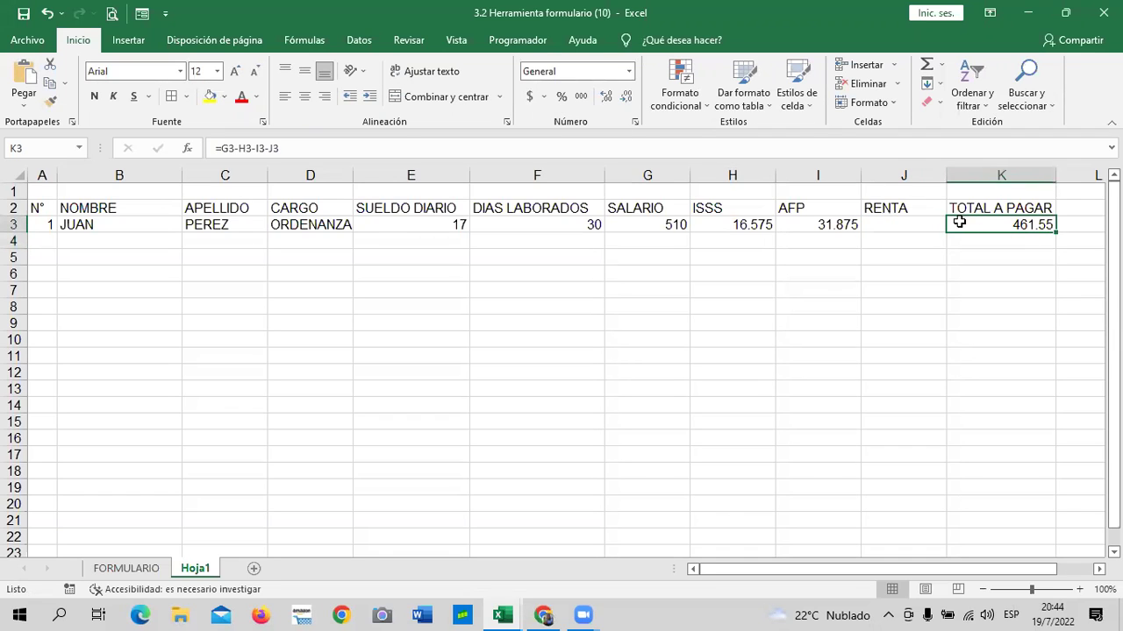
{"action": "left_click", "coordinate": [539, 222]}
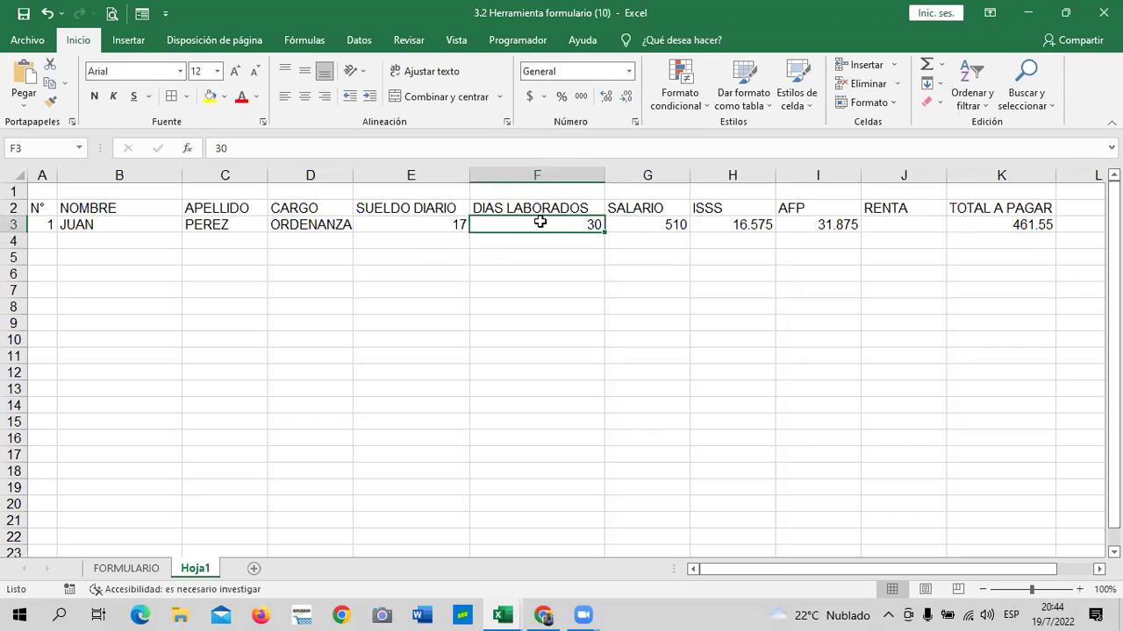
{"action": "left_click", "coordinate": [142, 13]}
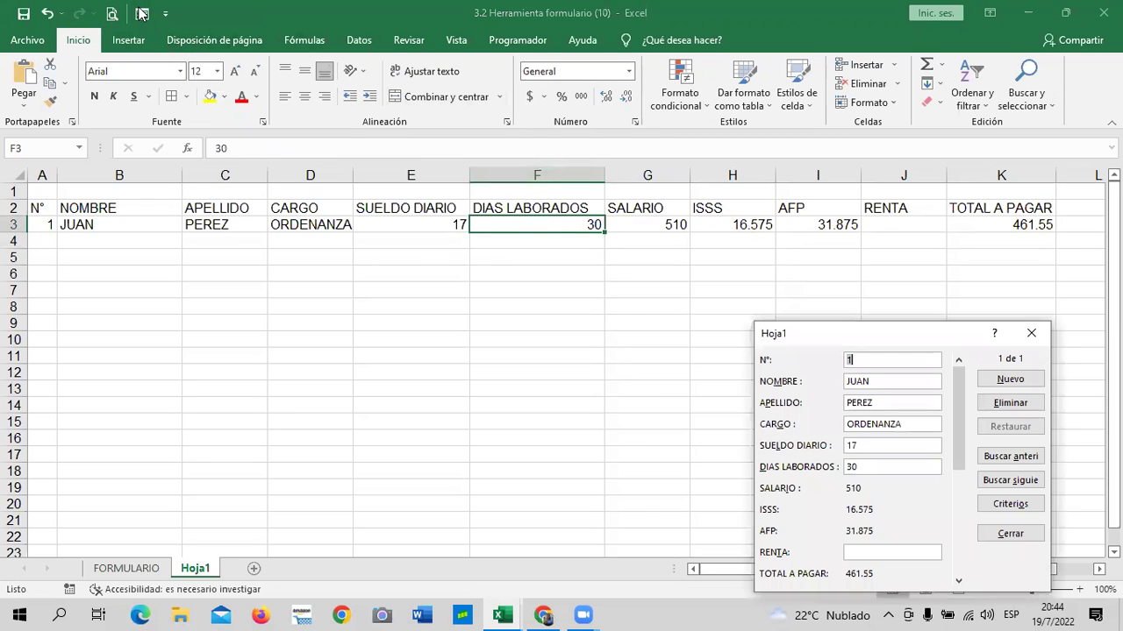
{"action": "left_click_drag", "start_coordinate": [905, 326], "coordinate": [901, 184]}
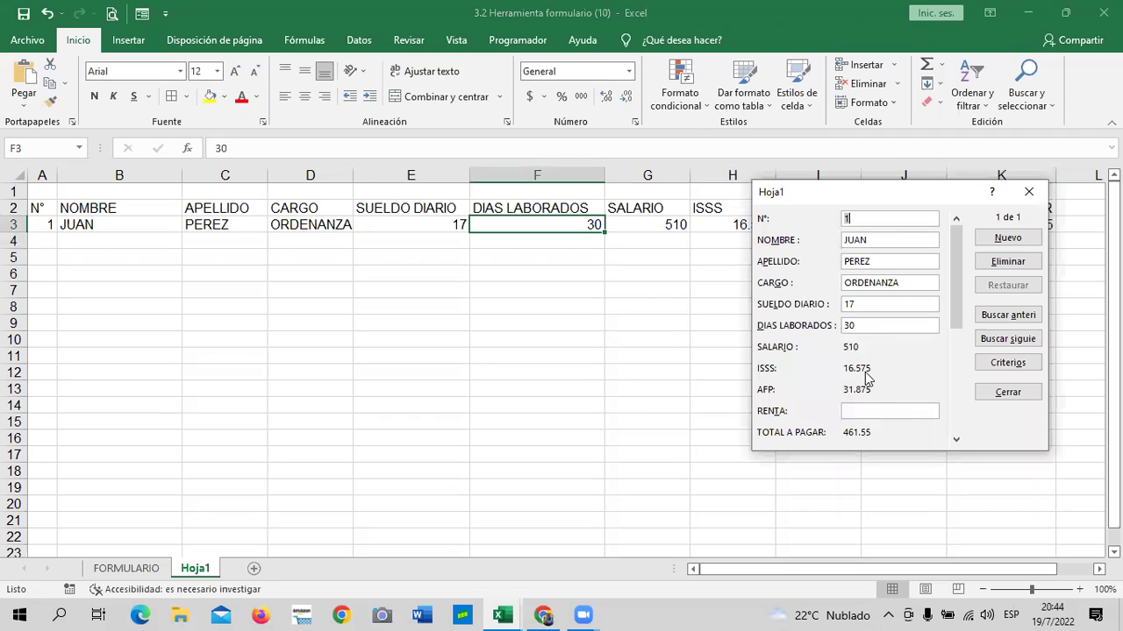
{"action": "mouse_move", "coordinate": [955, 260]}
{"action": "left_mouse_down"}
{"action": "mouse_move", "coordinate": [943, 377]}
{"action": "mouse_move", "coordinate": [954, 263]}
{"action": "left_mouse_up"}
{"action": "left_click", "coordinate": [1029, 191]}
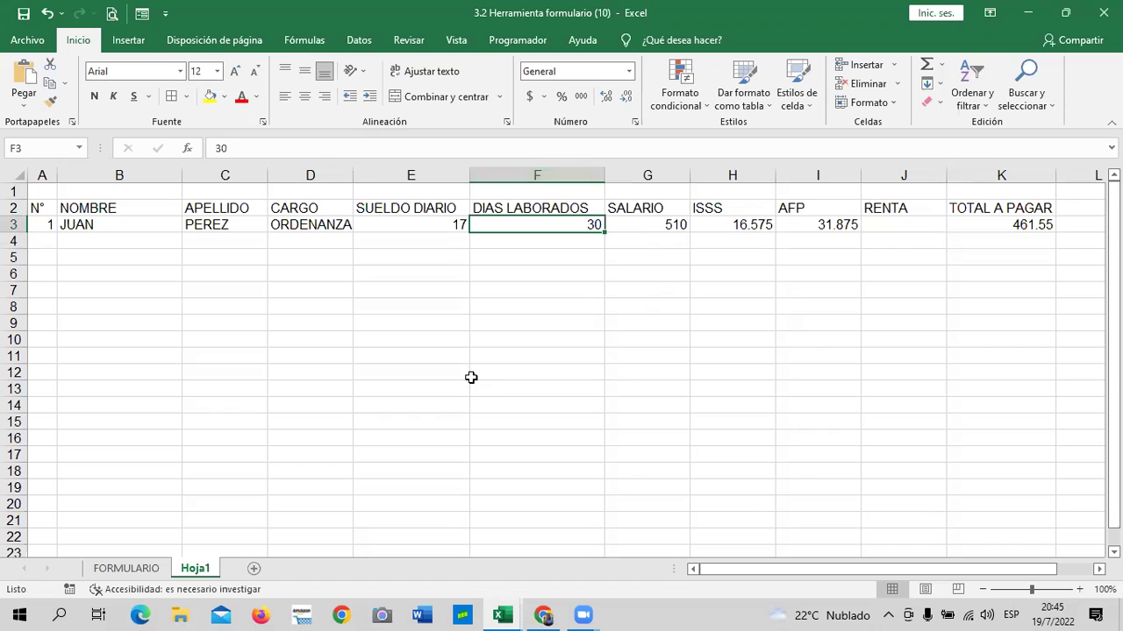
{"action": "left_click", "coordinate": [282, 256]}
{"action": "left_click", "coordinate": [223, 208]}
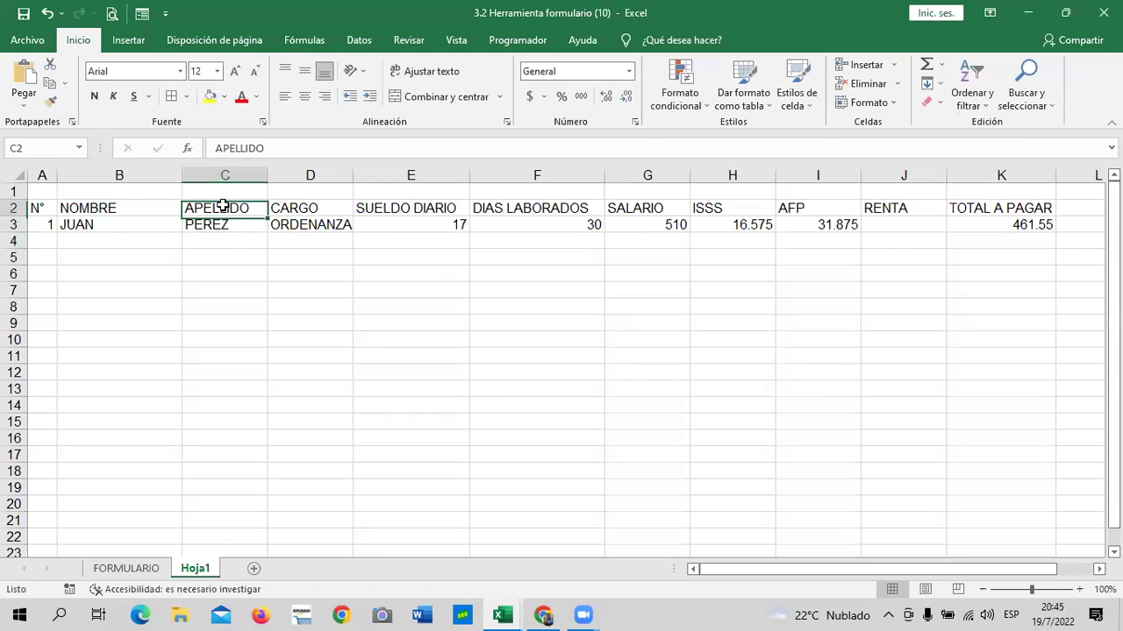
{"action": "left_click", "coordinate": [98, 209]}
{"action": "left_click", "coordinate": [84, 228]}
{"action": "left_click", "coordinate": [47, 224]}
{"action": "left_click", "coordinate": [200, 224]}
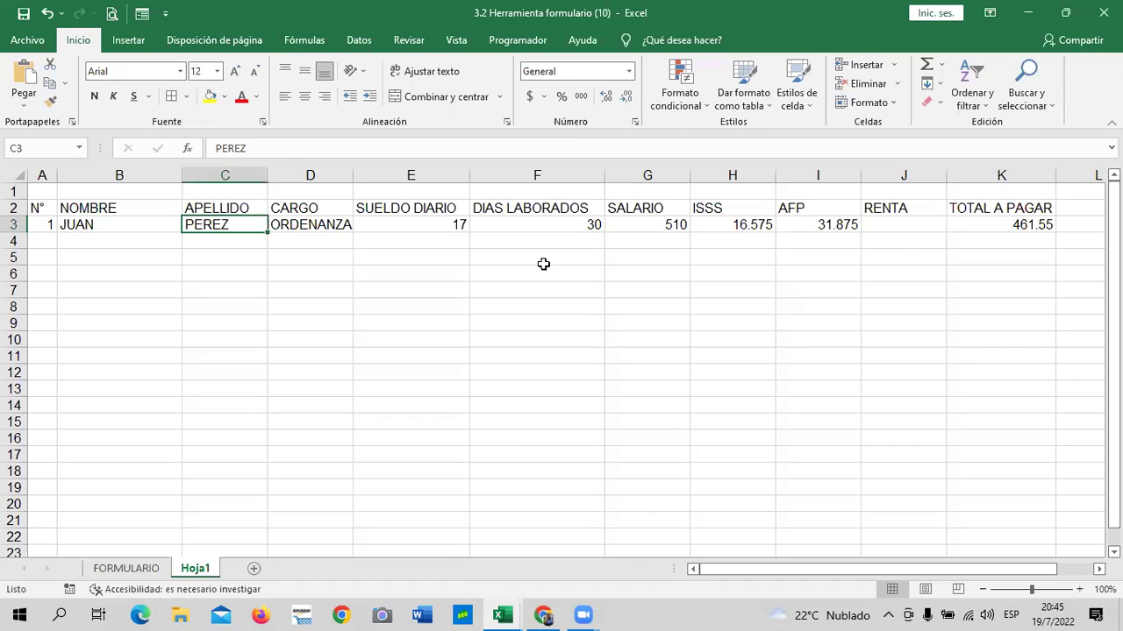
{"action": "left_click", "coordinate": [517, 345]}
{"action": "left_click", "coordinate": [148, 570]}
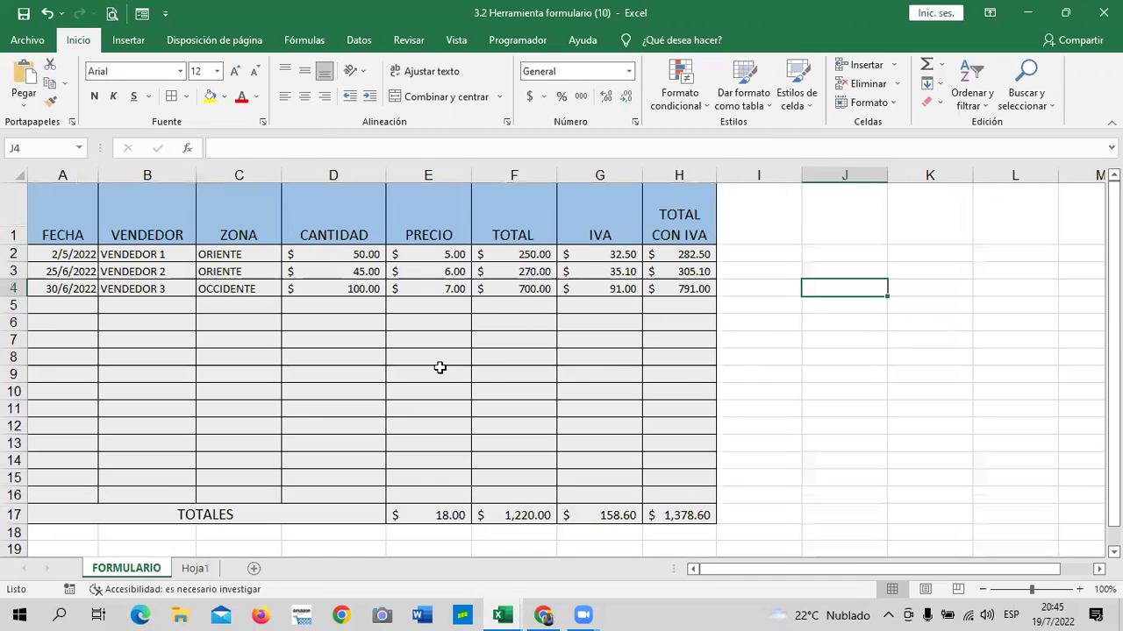
{"action": "left_click", "coordinate": [198, 569]}
{"action": "left_click", "coordinate": [833, 436]}
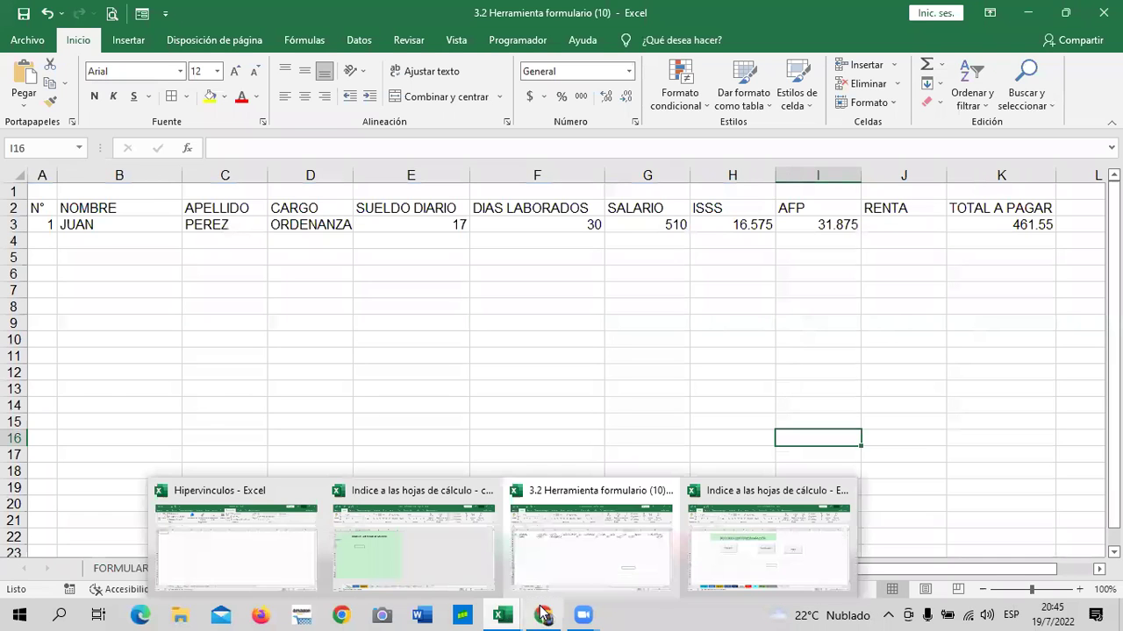
Bring up the course in Chrome and land on the 3.5 Laboratorio lesson after visiting 3.7 Series de relleno
{"action": "mouse_move", "coordinate": [548, 614]}
{"action": "left_click", "coordinate": [614, 570]}
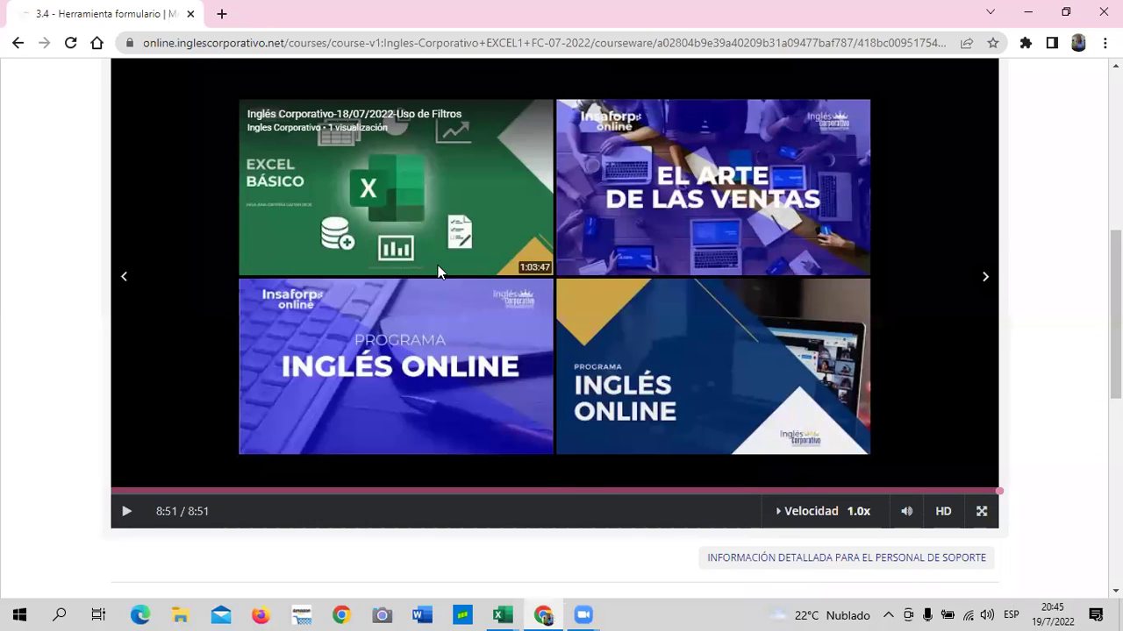
{"action": "scroll", "coordinate": [438, 265], "scroll_direction": "up", "scroll_amount": 3}
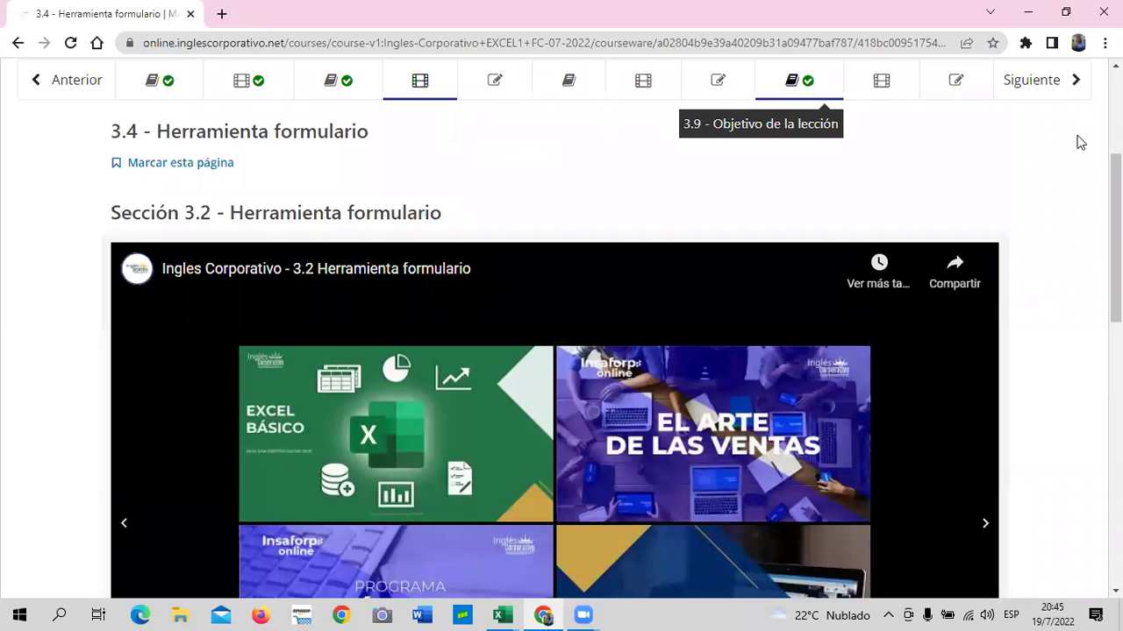
{"action": "left_click", "coordinate": [477, 83]}
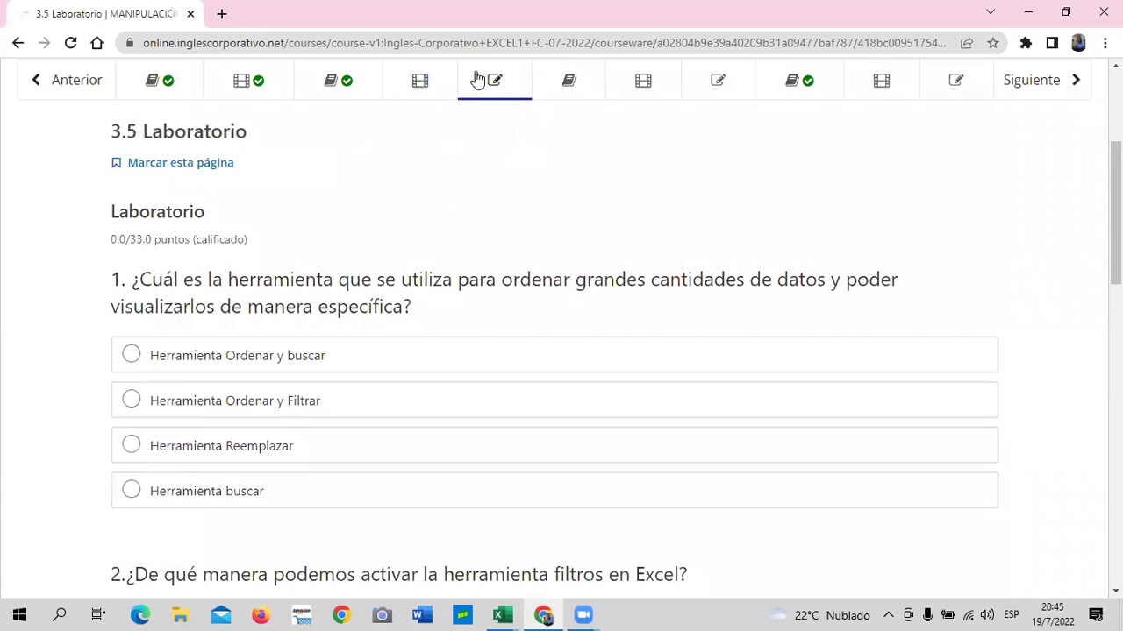
{"action": "left_click", "coordinate": [626, 91]}
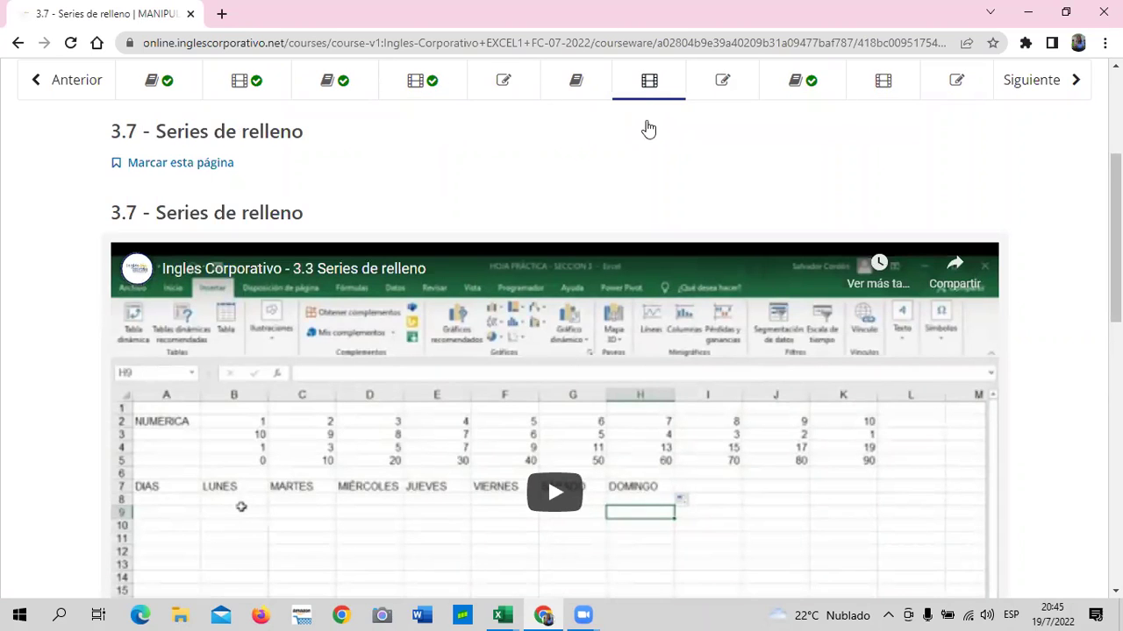
{"action": "left_click", "coordinate": [516, 89]}
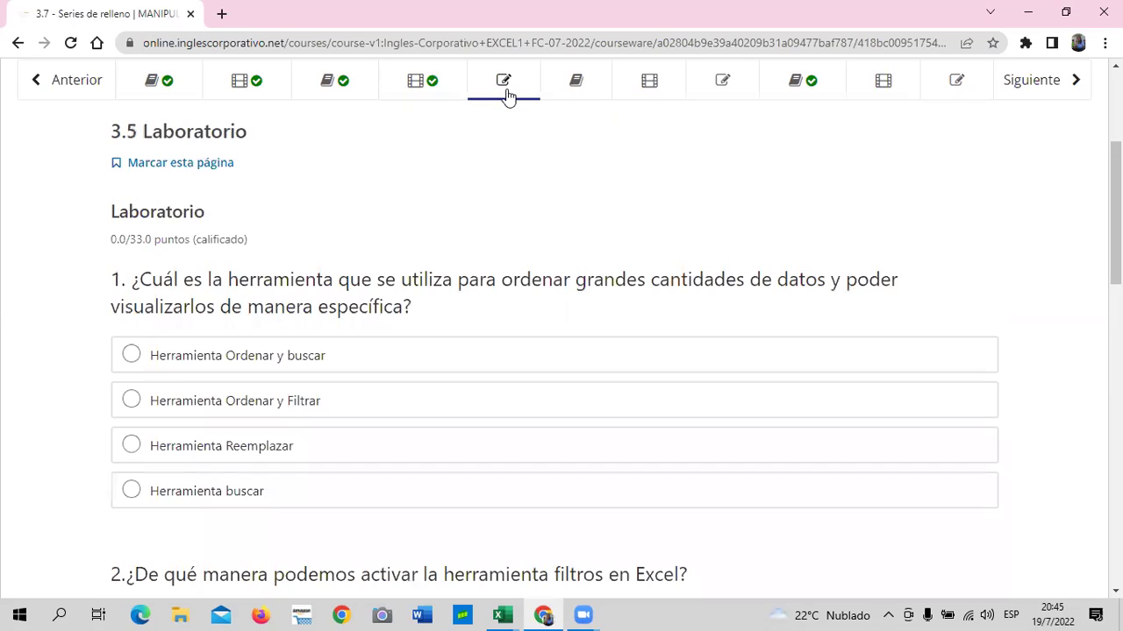
{"action": "scroll", "coordinate": [478, 298], "scroll_direction": "down", "scroll_amount": 2}
{"action": "scroll", "coordinate": [464, 304], "scroll_direction": "down", "scroll_amount": 6}
{"action": "scroll", "coordinate": [464, 303], "scroll_direction": "down", "scroll_amount": 5}
{"action": "scroll", "coordinate": [466, 305], "scroll_direction": "up", "scroll_amount": 5}
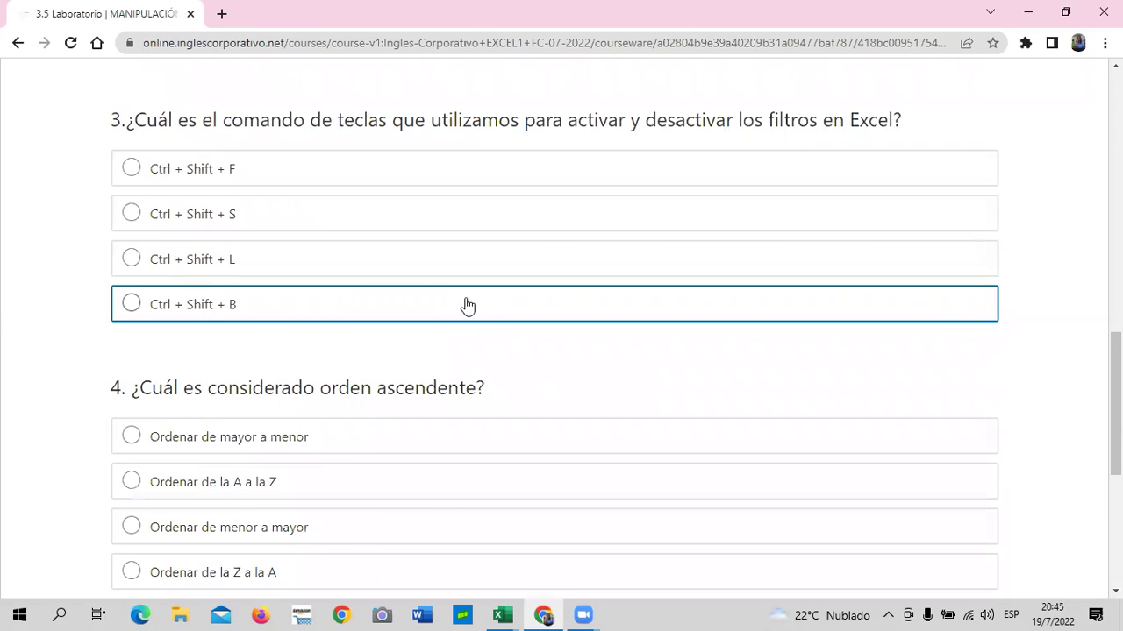
{"action": "scroll", "coordinate": [465, 303], "scroll_direction": "up", "scroll_amount": 3}
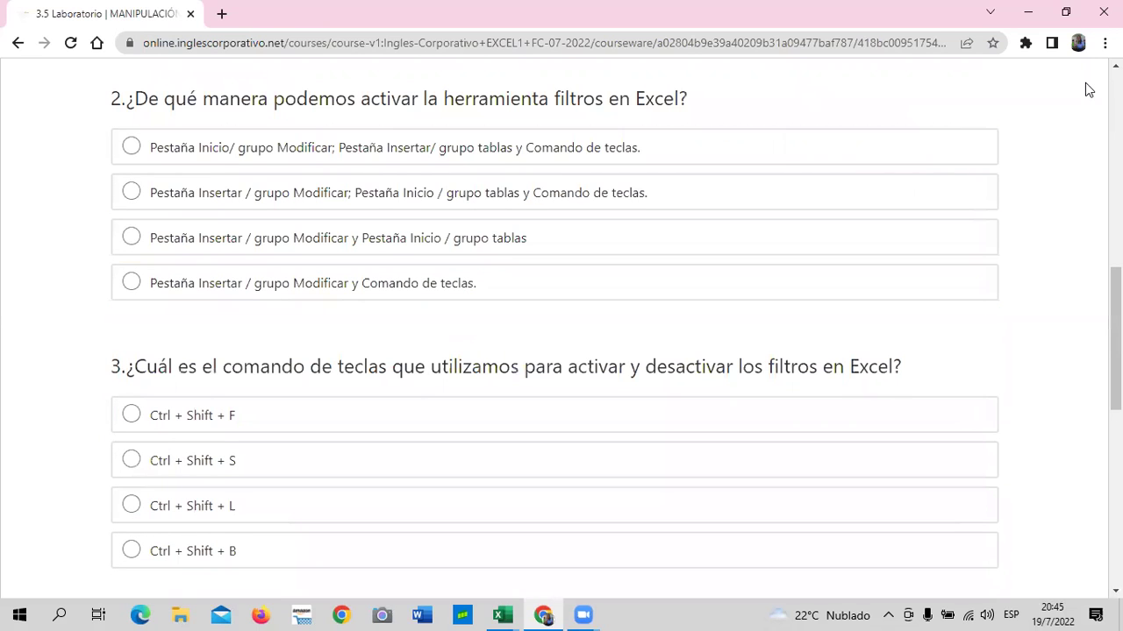
{"action": "scroll", "coordinate": [589, 303], "scroll_direction": "up", "scroll_amount": 6}
{"action": "scroll", "coordinate": [572, 318], "scroll_direction": "down", "scroll_amount": 3}
{"action": "scroll", "coordinate": [572, 317], "scroll_direction": "up", "scroll_amount": 2}
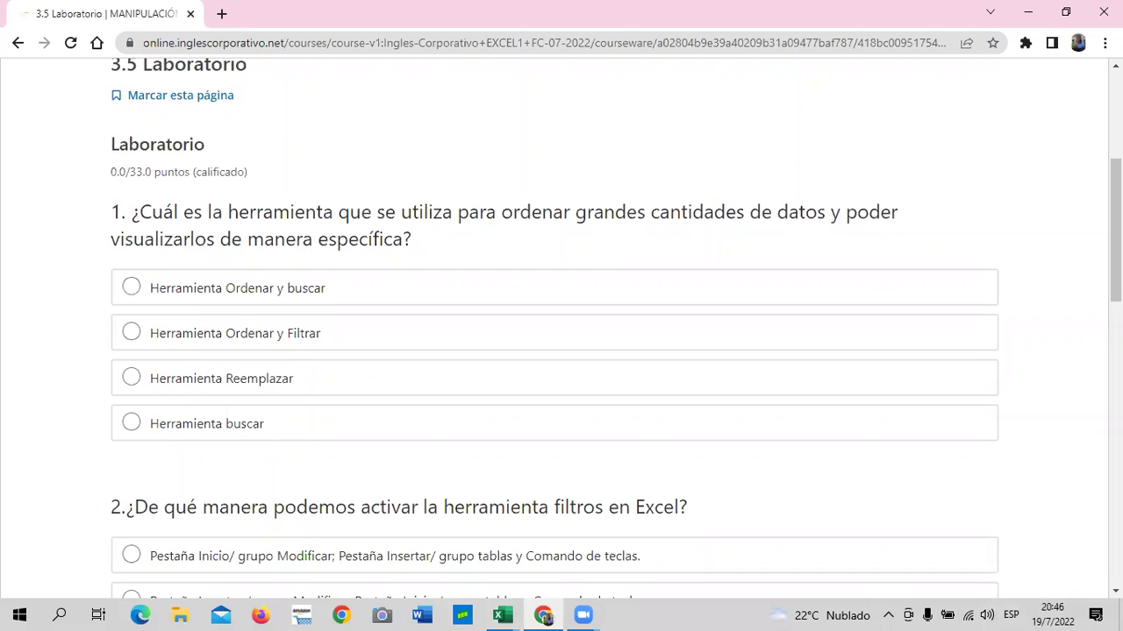
Answer question 1 with Herramienta Ordenar y buscar, then return to the 3.2 Herramienta formulario workbook
{"action": "left_click", "coordinate": [131, 288]}
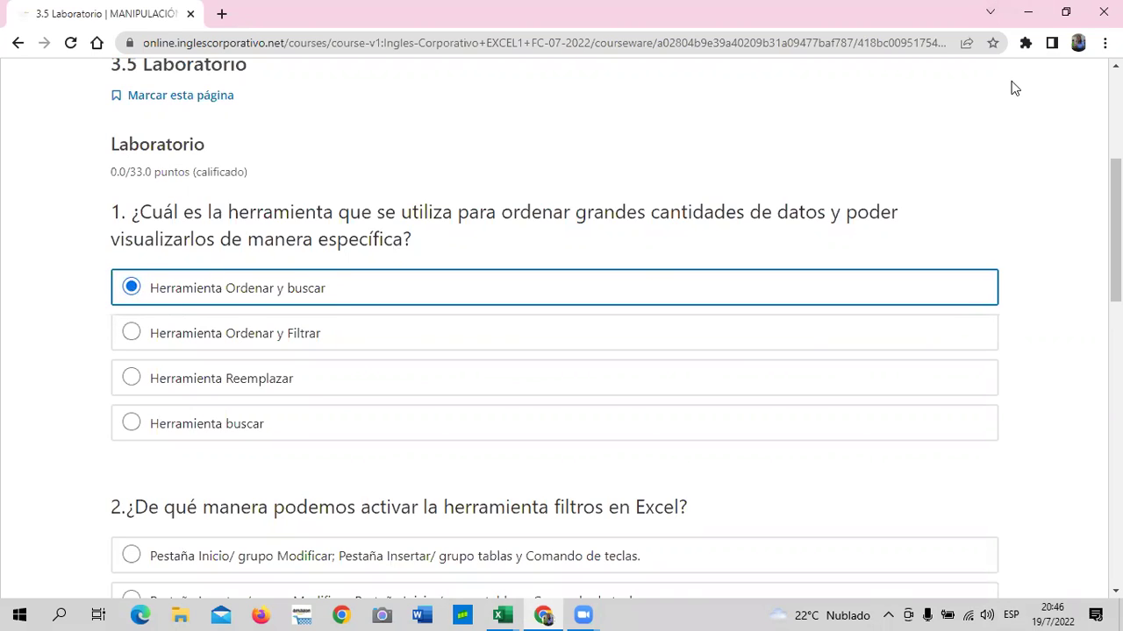
{"action": "scroll", "coordinate": [752, 226], "scroll_direction": "down", "scroll_amount": 3}
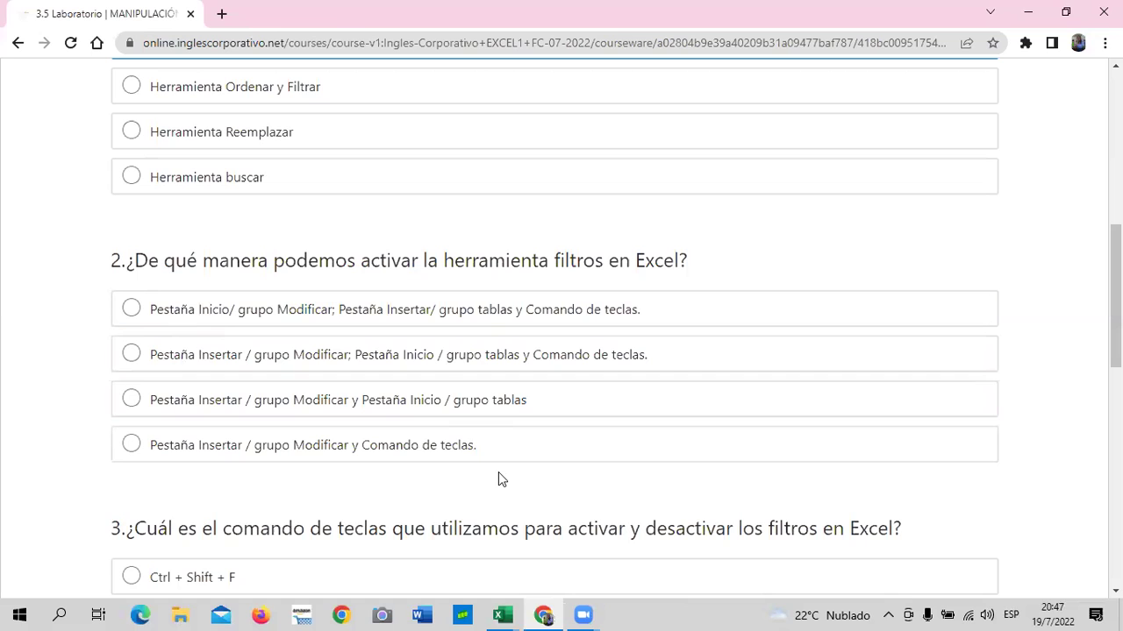
{"action": "mouse_move", "coordinate": [502, 615]}
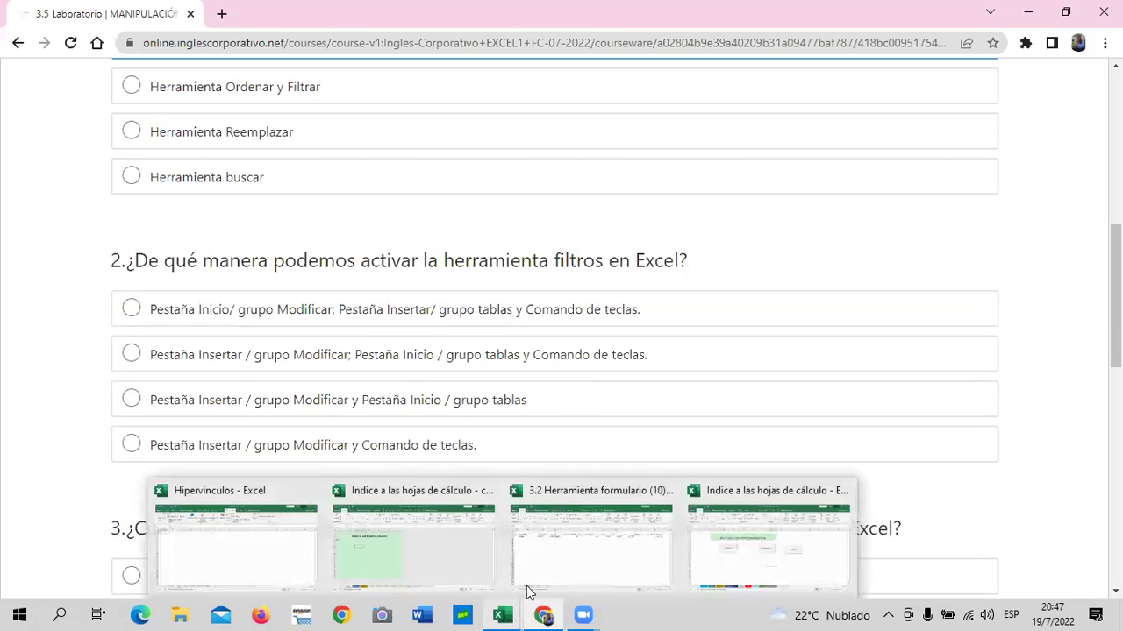
{"action": "left_click", "coordinate": [575, 565]}
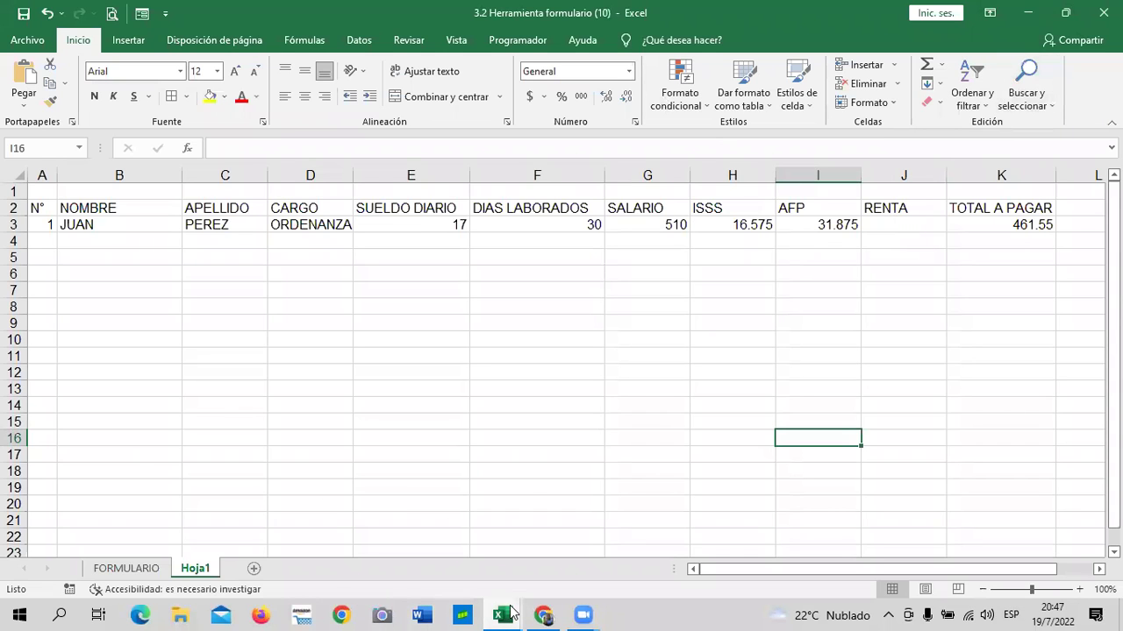
Glance at the course quiz, then bring the 3.2 Herramienta formulario workbook back to the front
{"action": "left_click", "coordinate": [512, 614]}
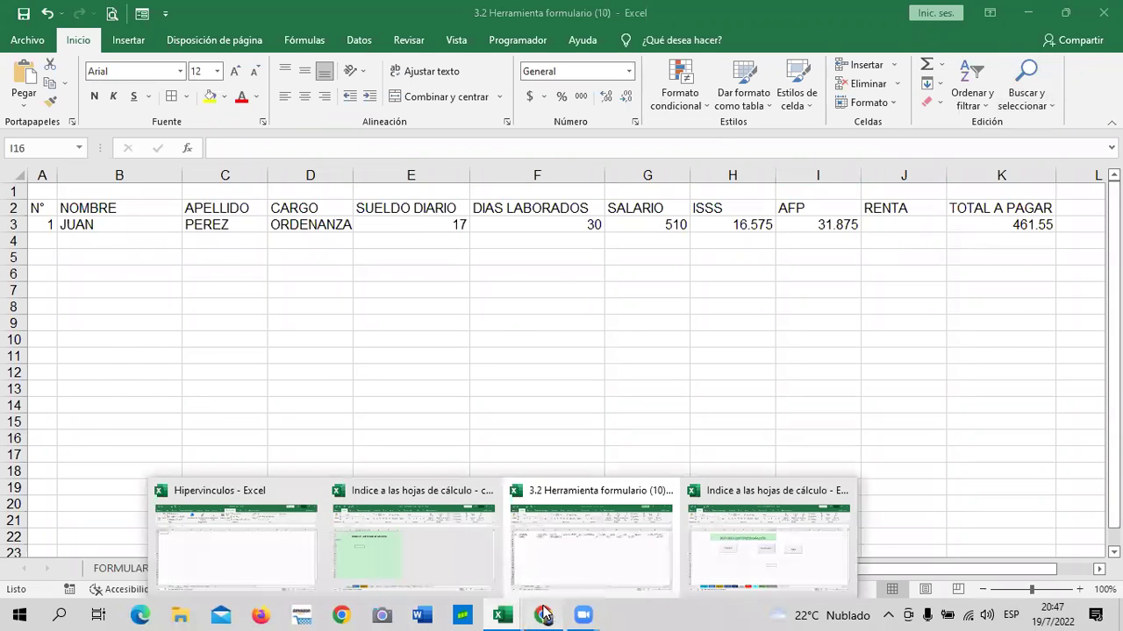
{"action": "left_click", "coordinate": [544, 614]}
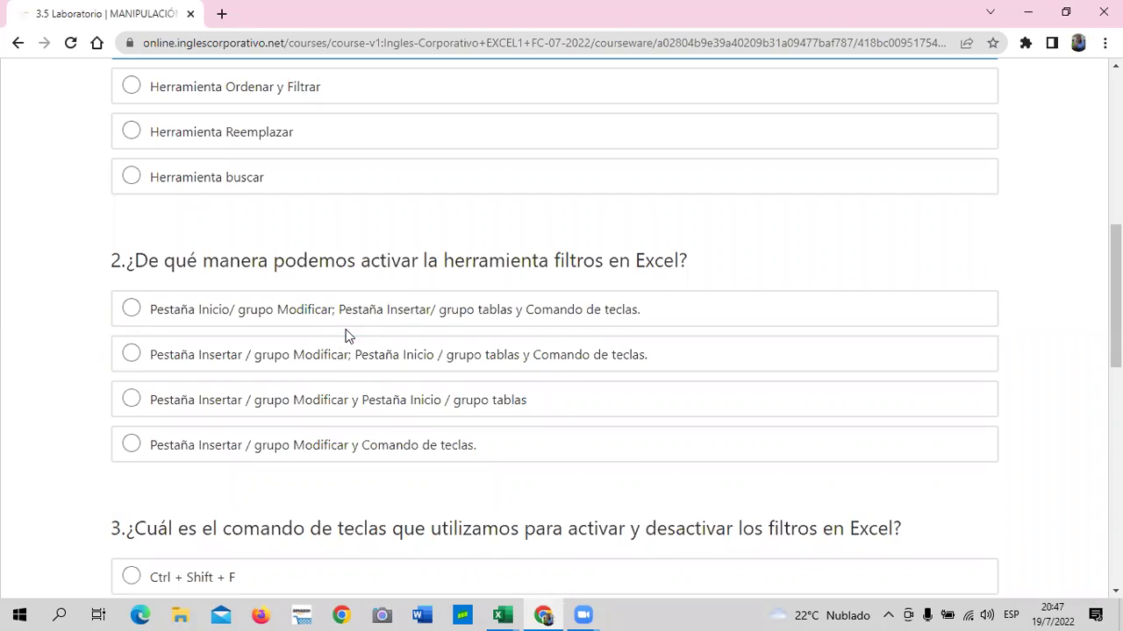
{"action": "mouse_move", "coordinate": [502, 614]}
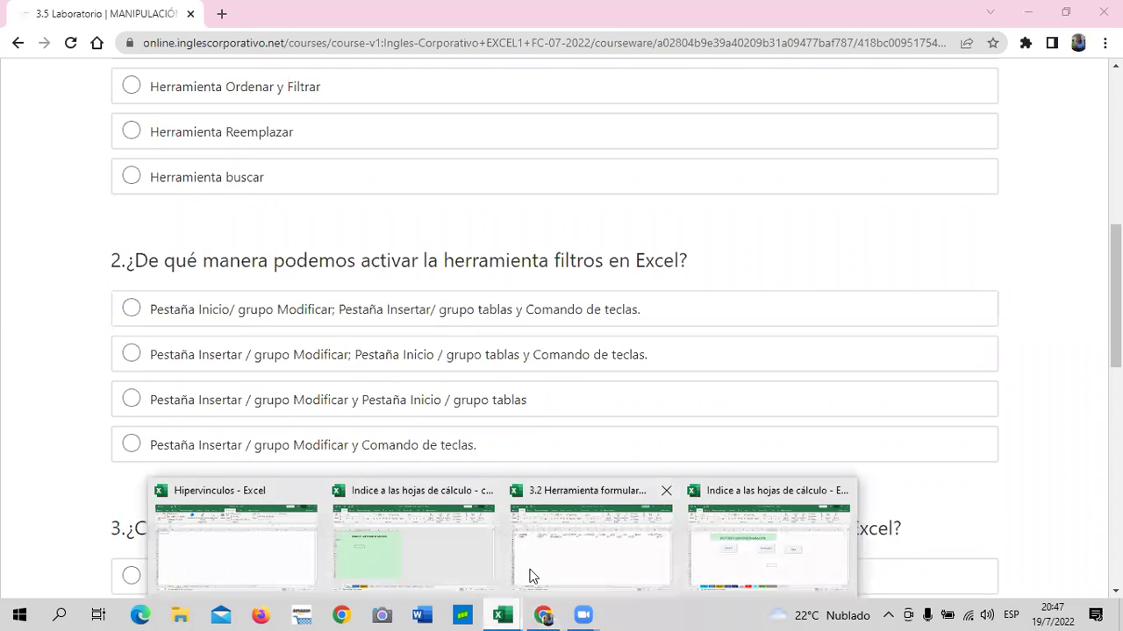
{"action": "left_click", "coordinate": [577, 566]}
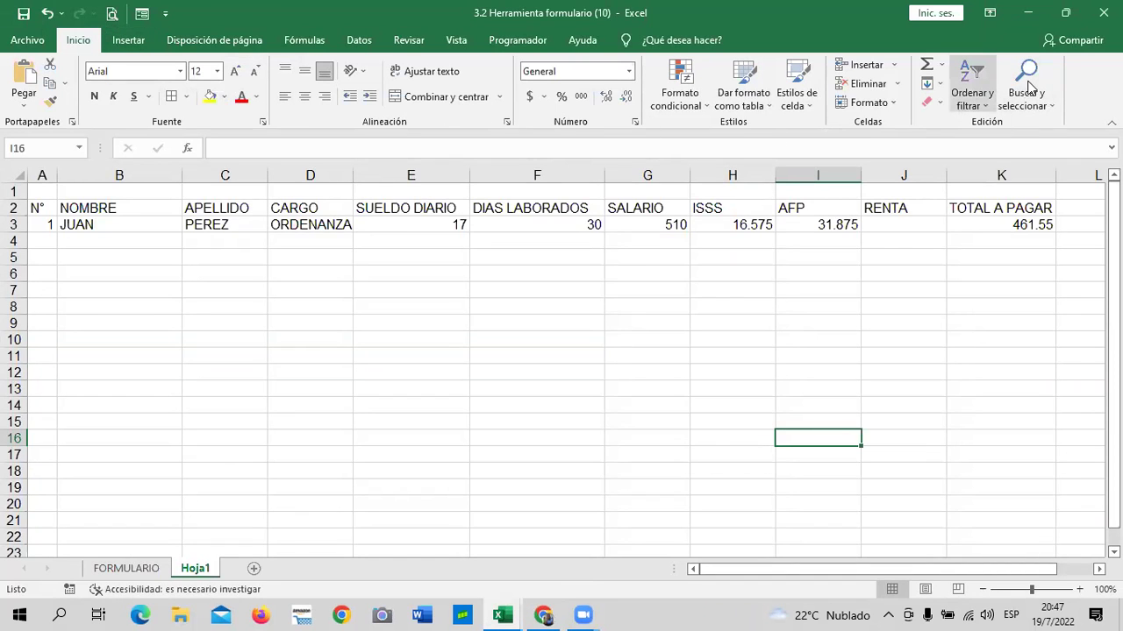
{"action": "scroll", "coordinate": [1029, 86], "scroll_direction": "down", "scroll_amount": 1}
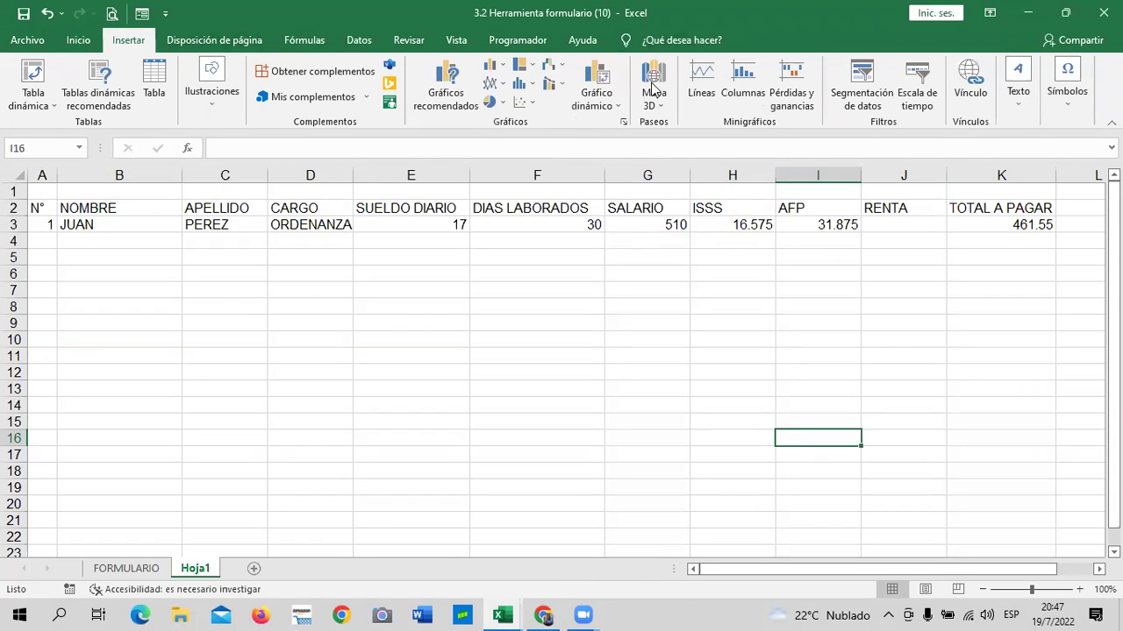
Browse the ribbon tabs to reach the Datos sort and filter tools
{"action": "key", "text": "alt+q"}
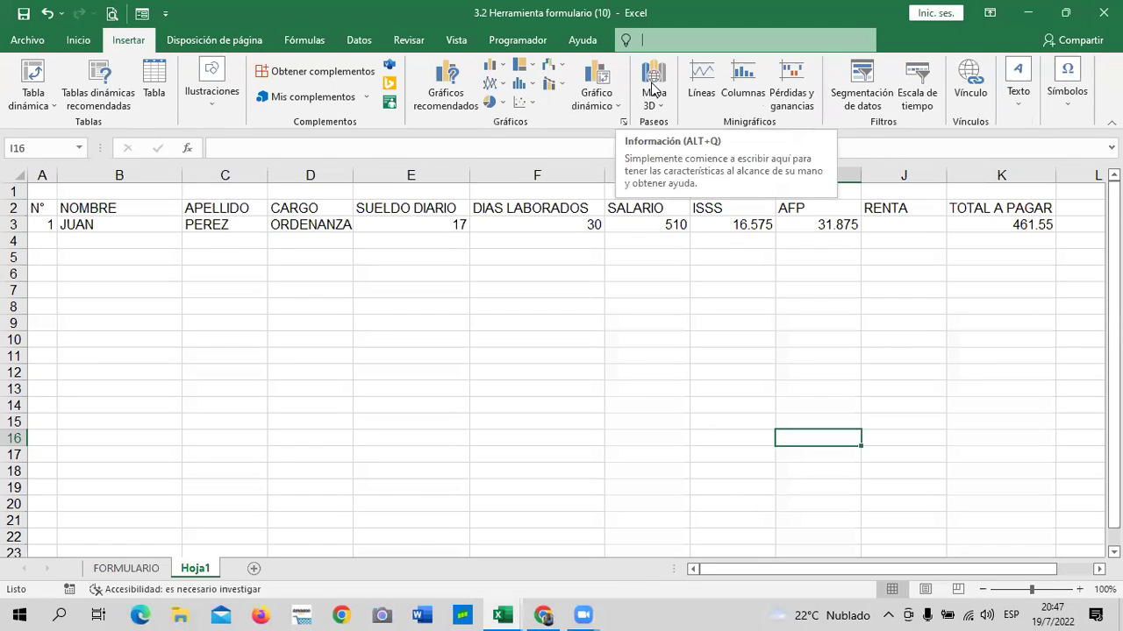
{"action": "left_click", "coordinate": [654, 372]}
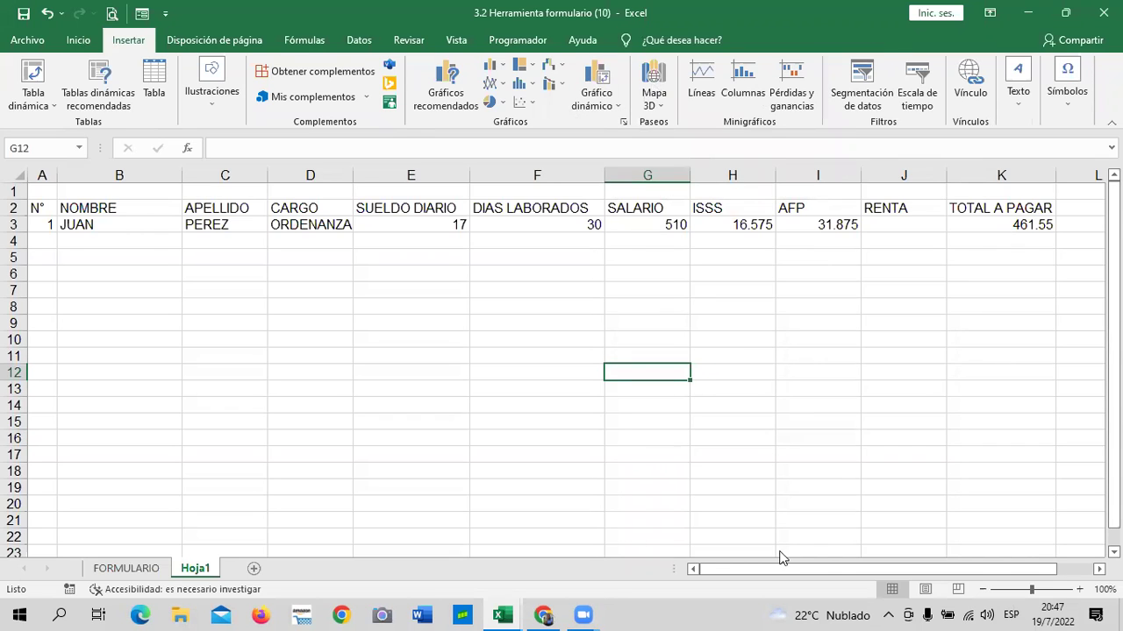
{"action": "left_click", "coordinate": [301, 46]}
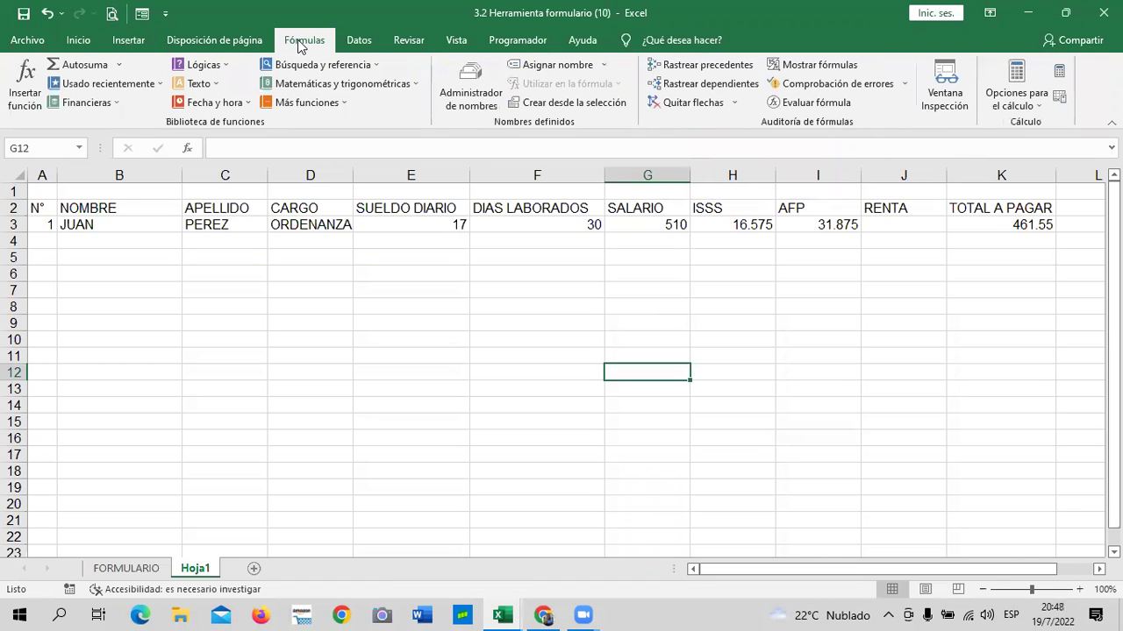
{"action": "left_click", "coordinate": [233, 41]}
{"action": "left_click", "coordinate": [364, 43]}
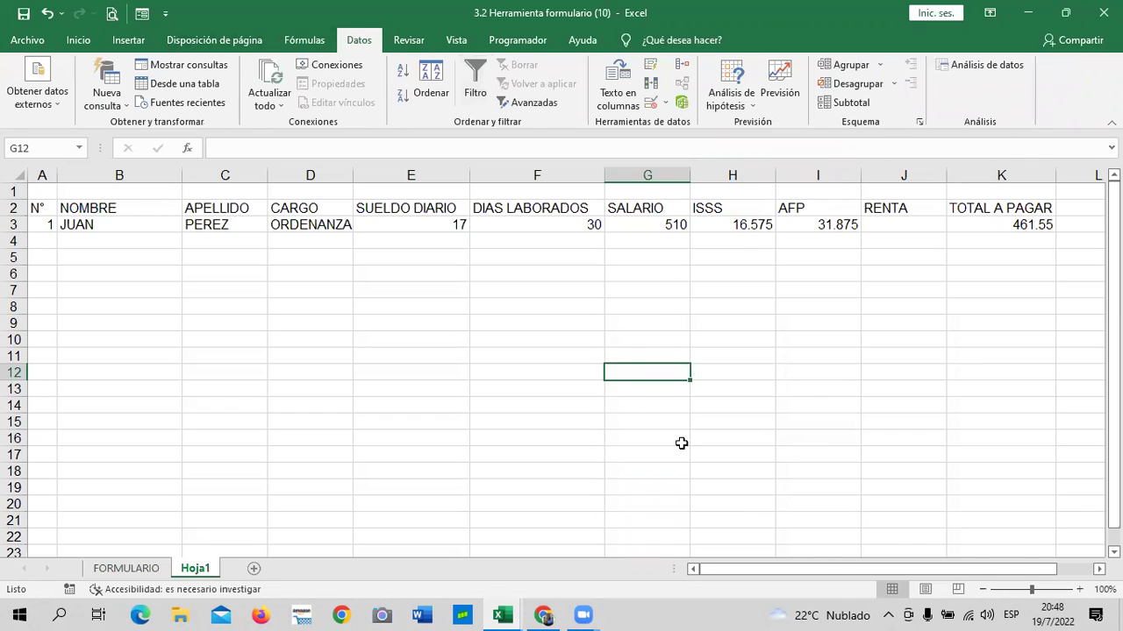
{"action": "left_click", "coordinate": [502, 614]}
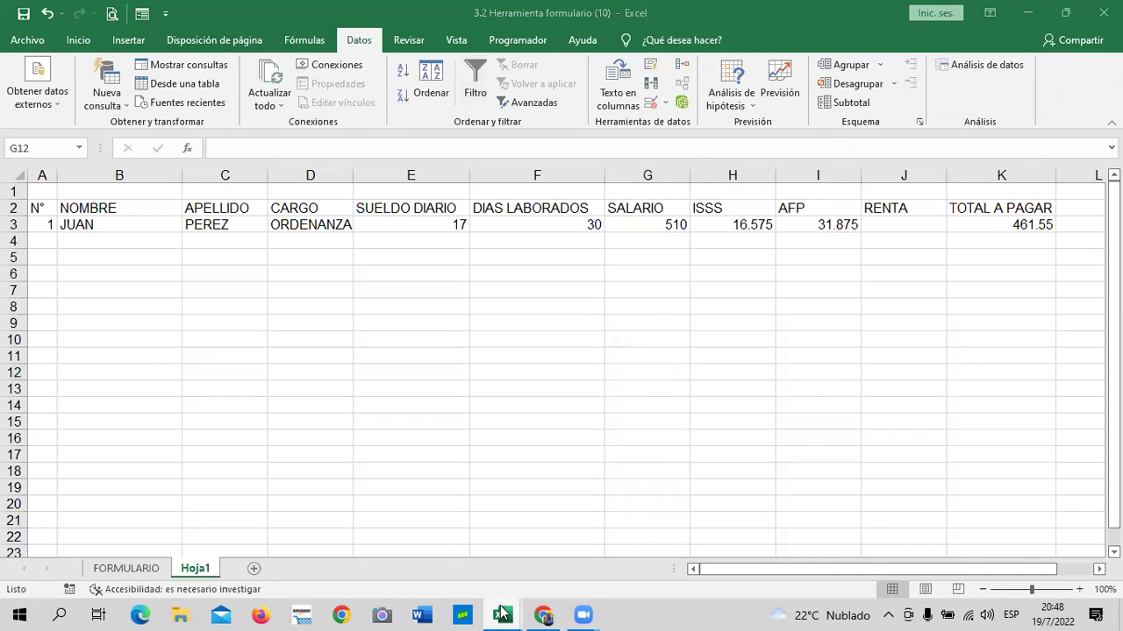
Scroll the quiz to question 2 on activating filters, then return to the 3.2 Herramienta formulario workbook
{"action": "left_click", "coordinate": [544, 614]}
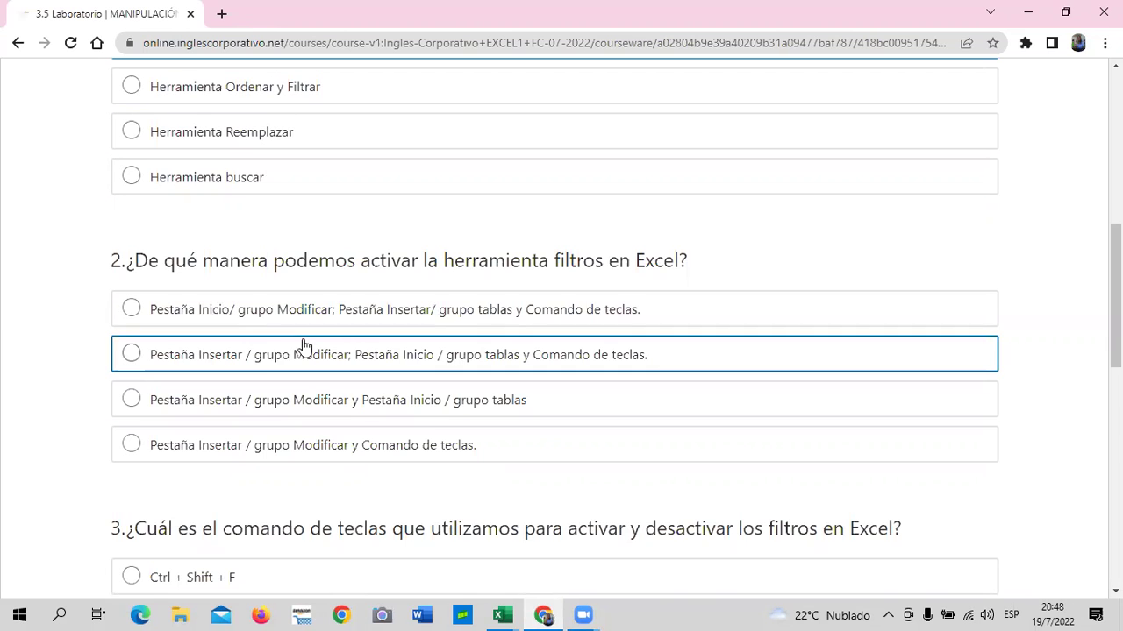
{"action": "scroll", "coordinate": [363, 441], "scroll_direction": "down", "scroll_amount": 1}
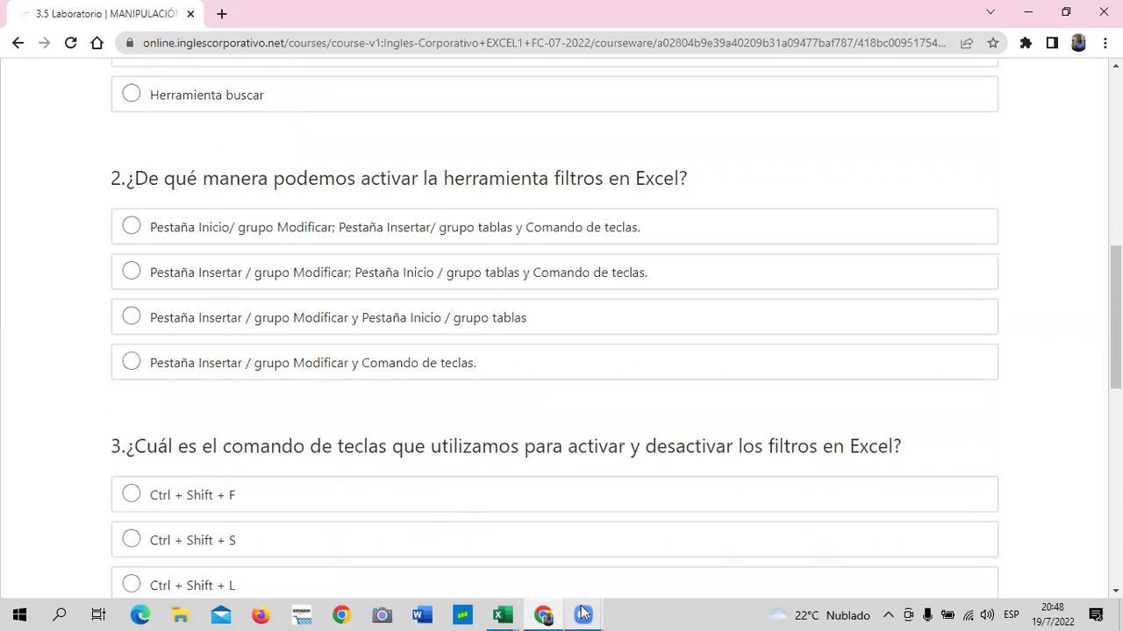
{"action": "mouse_move", "coordinate": [508, 612]}
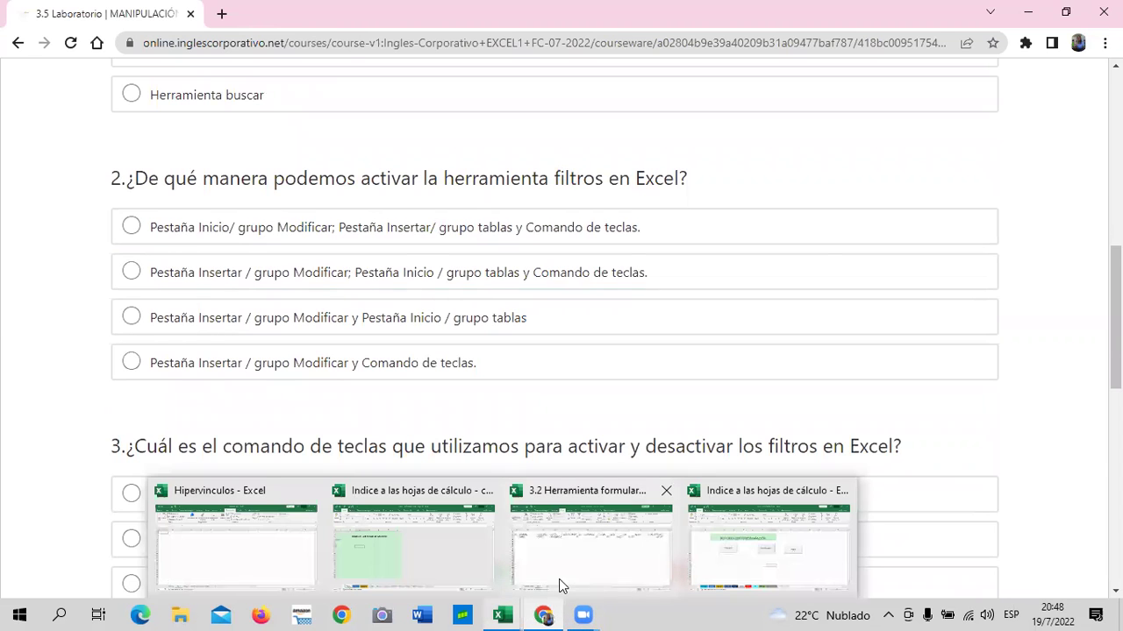
{"action": "left_click", "coordinate": [583, 572]}
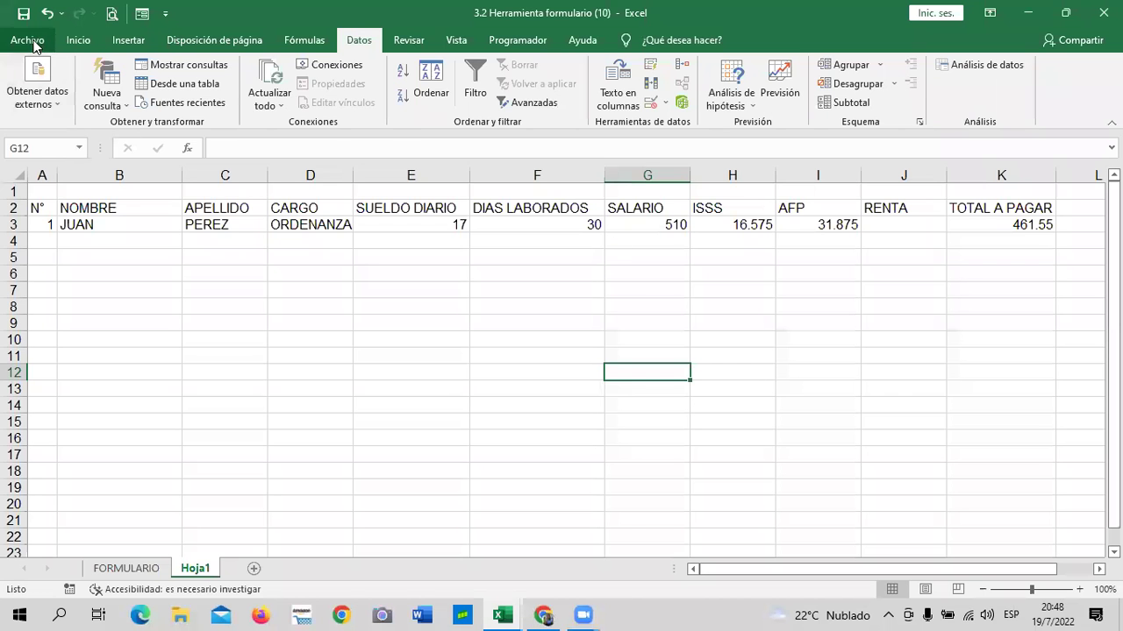
{"action": "left_click", "coordinate": [78, 41]}
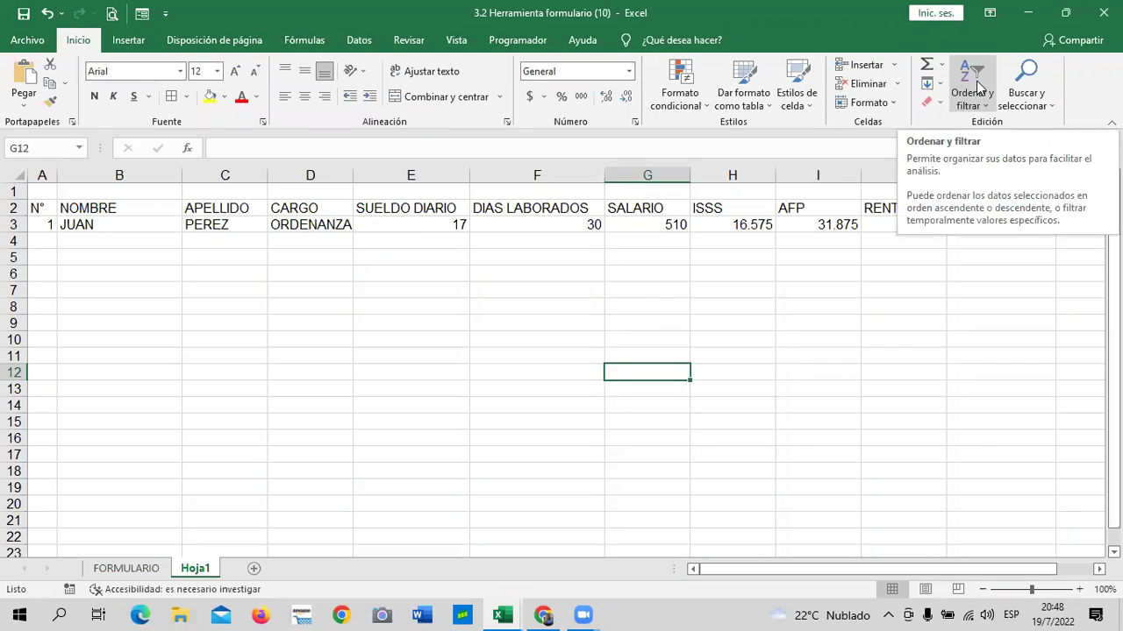
{"action": "left_click", "coordinate": [355, 39]}
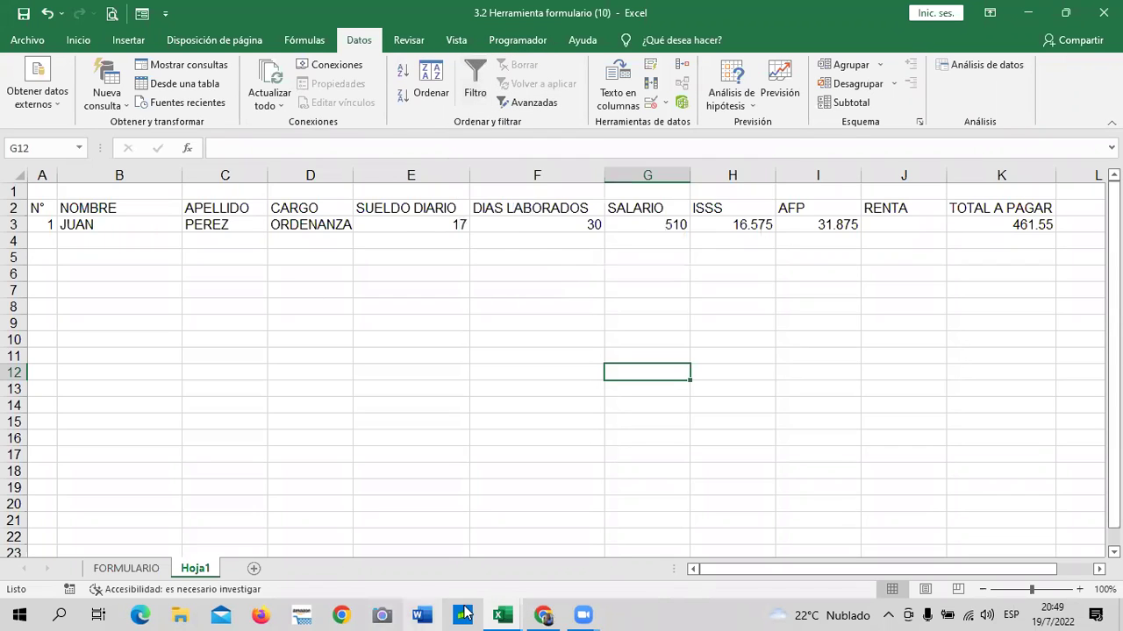
{"action": "left_click", "coordinate": [507, 612]}
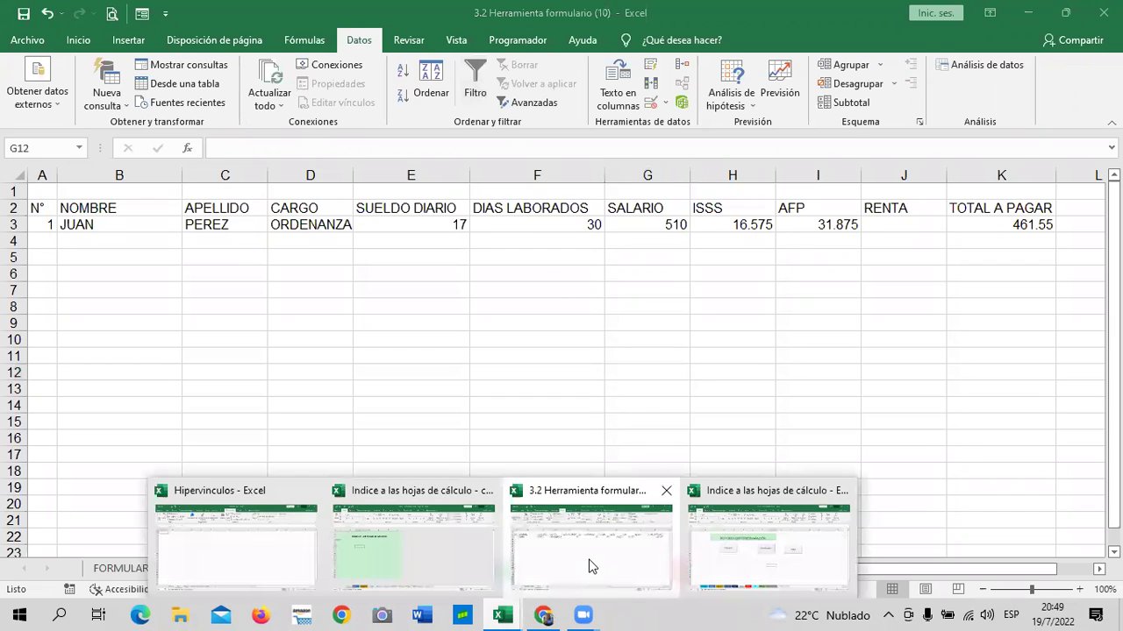
{"action": "left_click", "coordinate": [591, 566]}
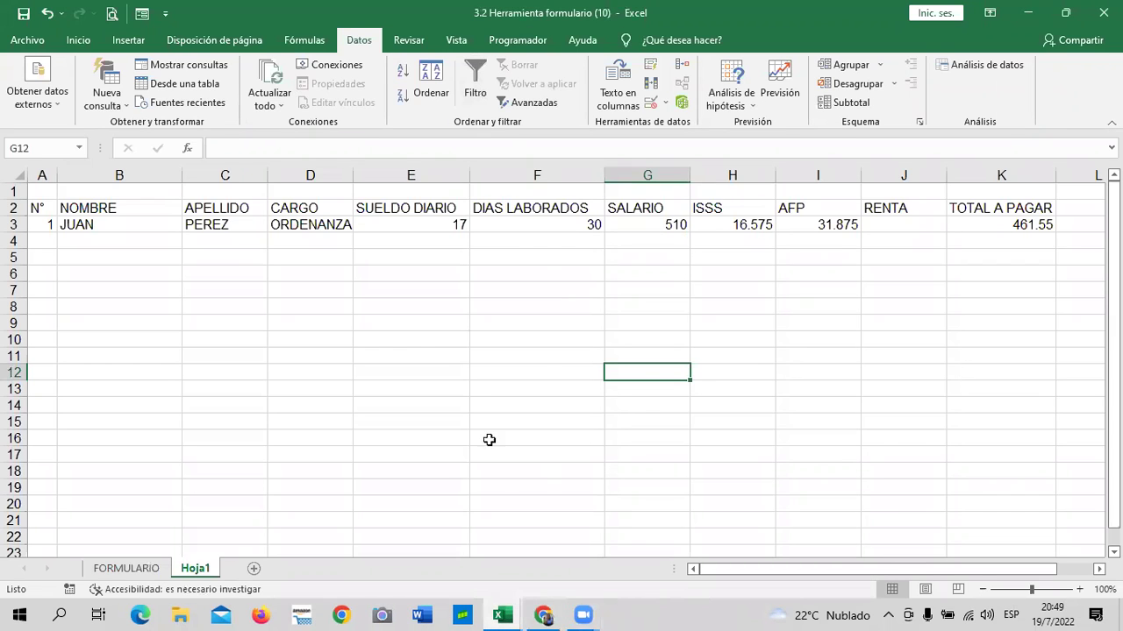
Bring the quiz back and scroll to questions 3 (filter key combination) and 4 (ascending order)
{"action": "left_click", "coordinate": [542, 606]}
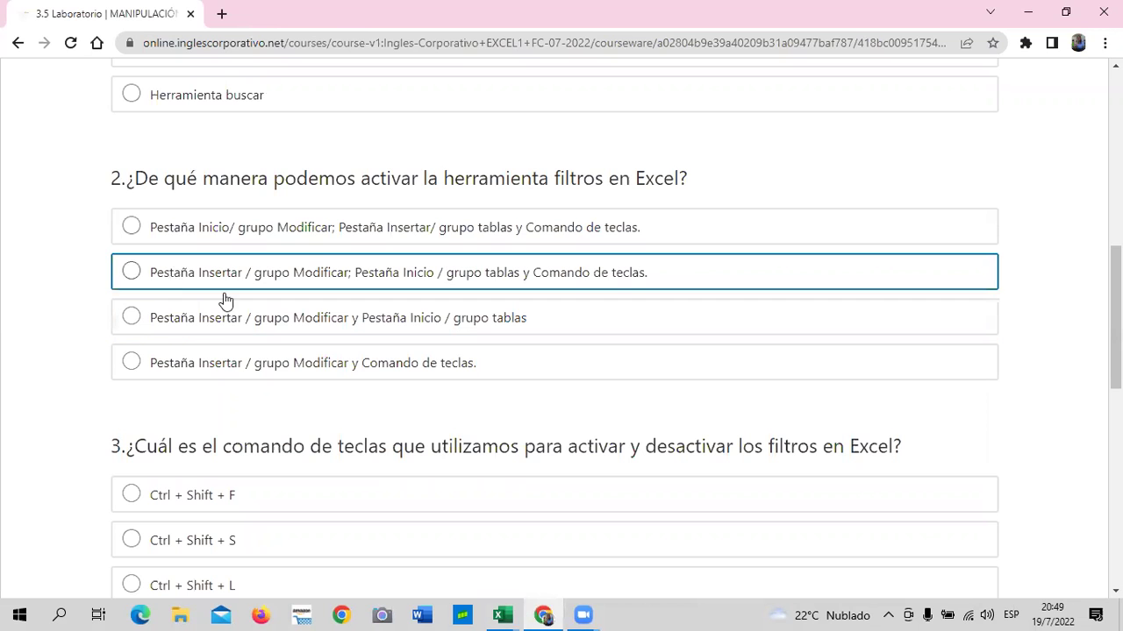
{"action": "scroll", "coordinate": [314, 358], "scroll_direction": "down", "scroll_amount": 2}
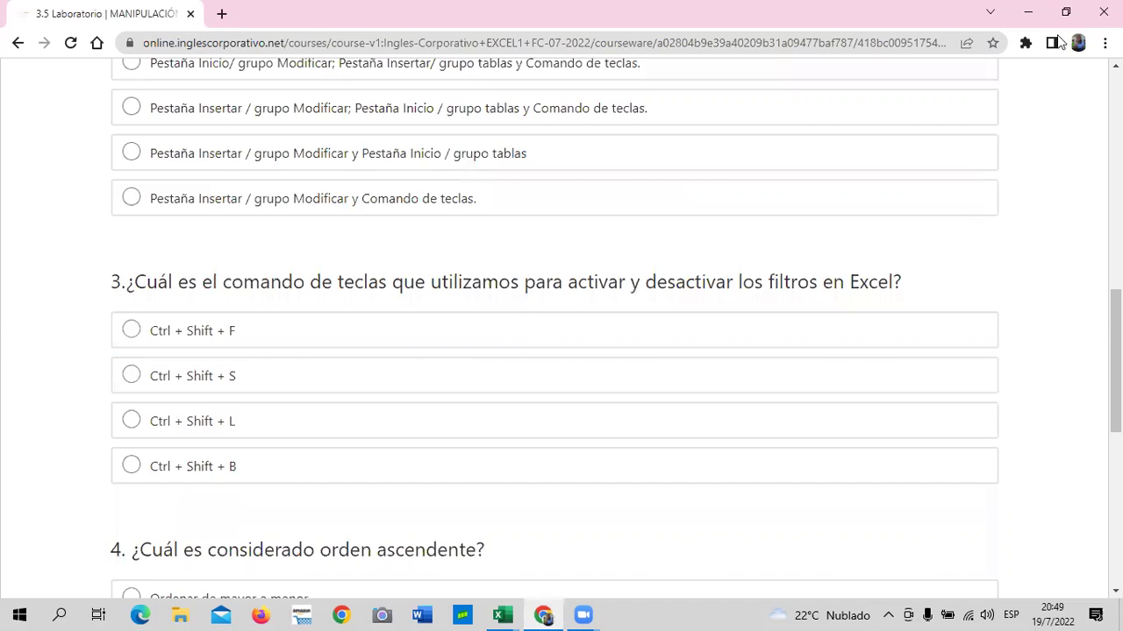
{"action": "scroll", "coordinate": [80, 250], "scroll_direction": "down", "scroll_amount": 1}
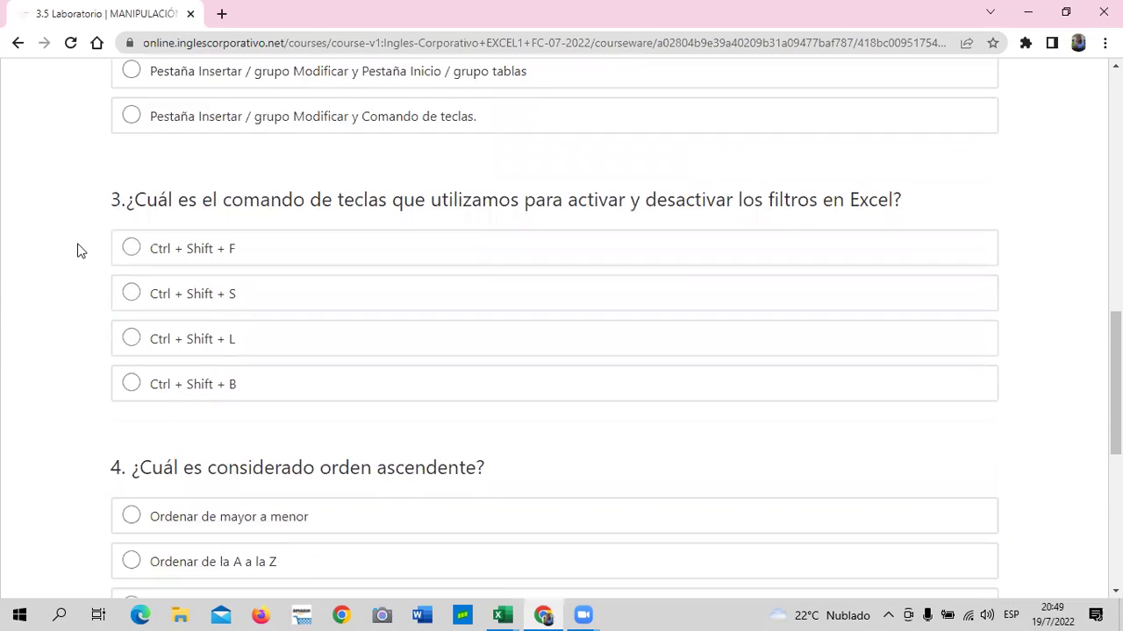
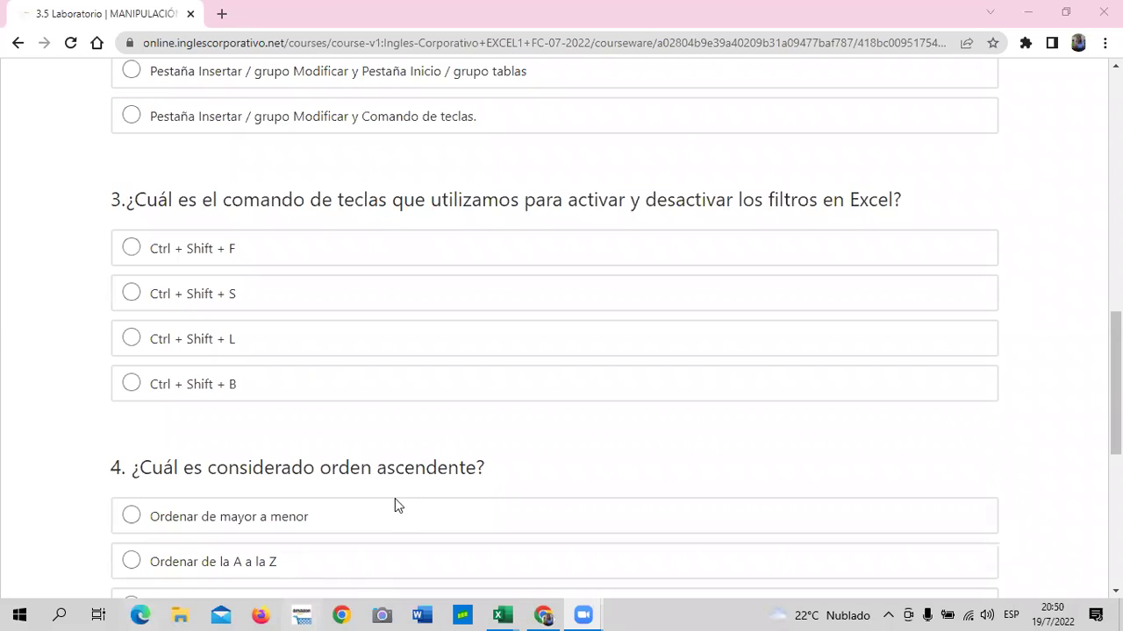
Switch to the '3.2 Herramienta formulario (10)' workbook and look over Inicio's Ordenar y filtrar menu
{"action": "mouse_move", "coordinate": [501, 614]}
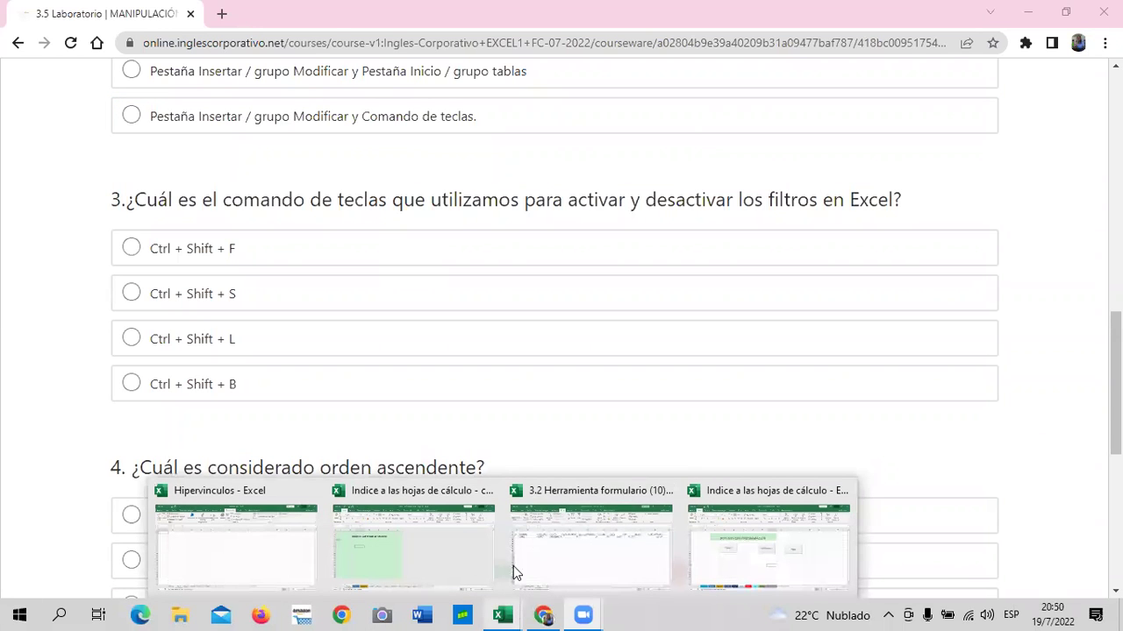
{"action": "left_click", "coordinate": [601, 558]}
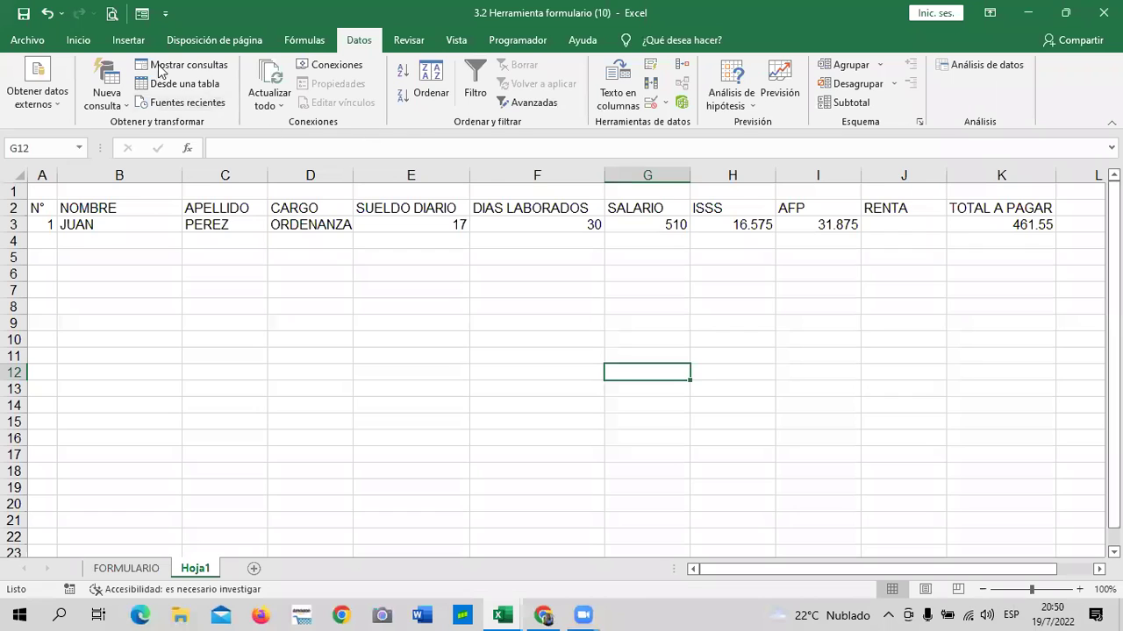
{"action": "left_click", "coordinate": [77, 39]}
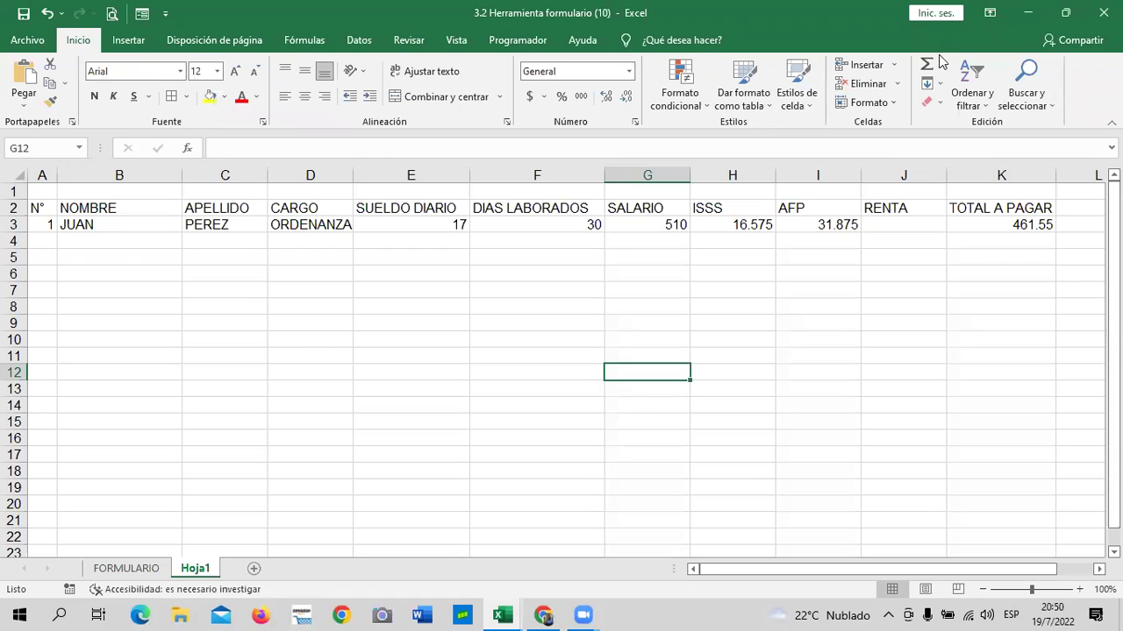
{"action": "left_click", "coordinate": [987, 107]}
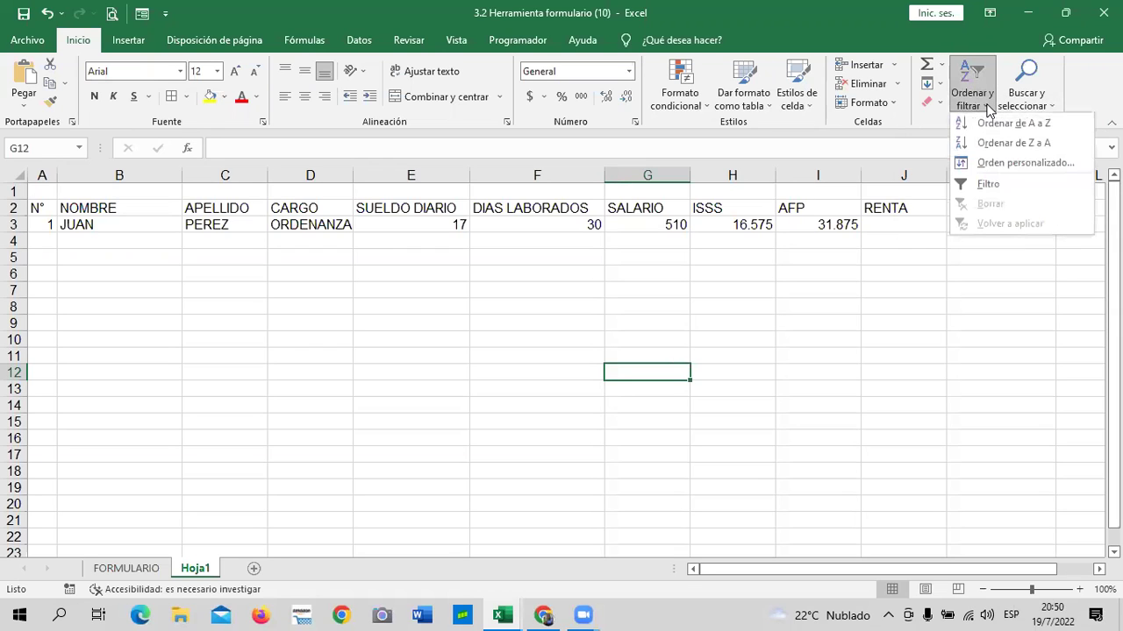
{"action": "left_click", "coordinate": [904, 271]}
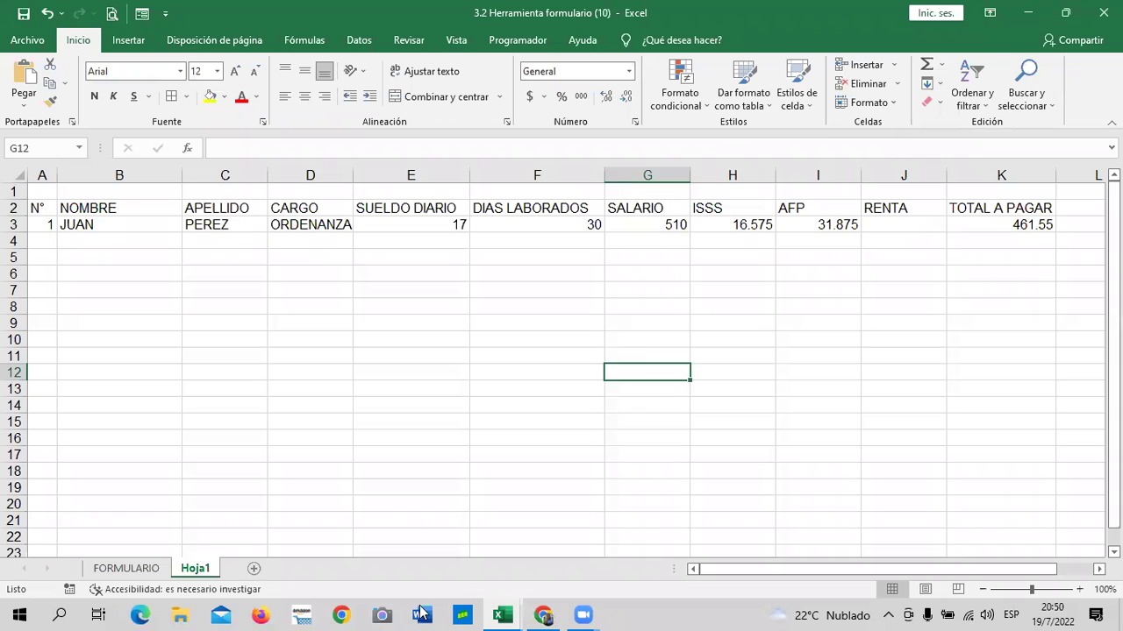
Back on the course quiz, answer question 3 with Ctrl + Shift + L
{"action": "mouse_move", "coordinate": [537, 612]}
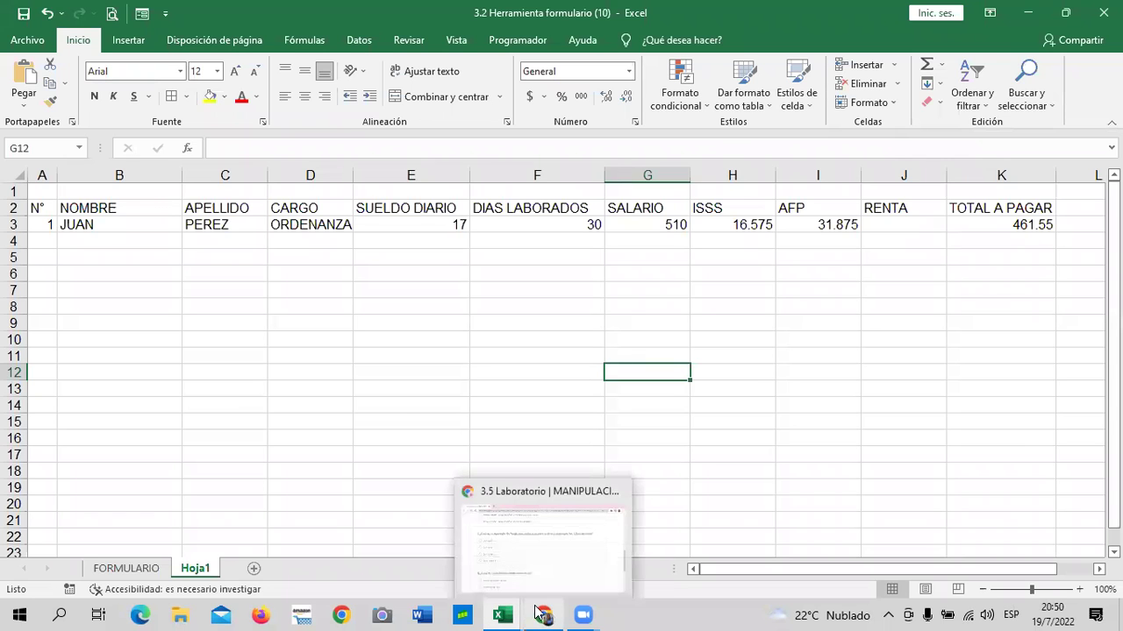
{"action": "left_click", "coordinate": [570, 572]}
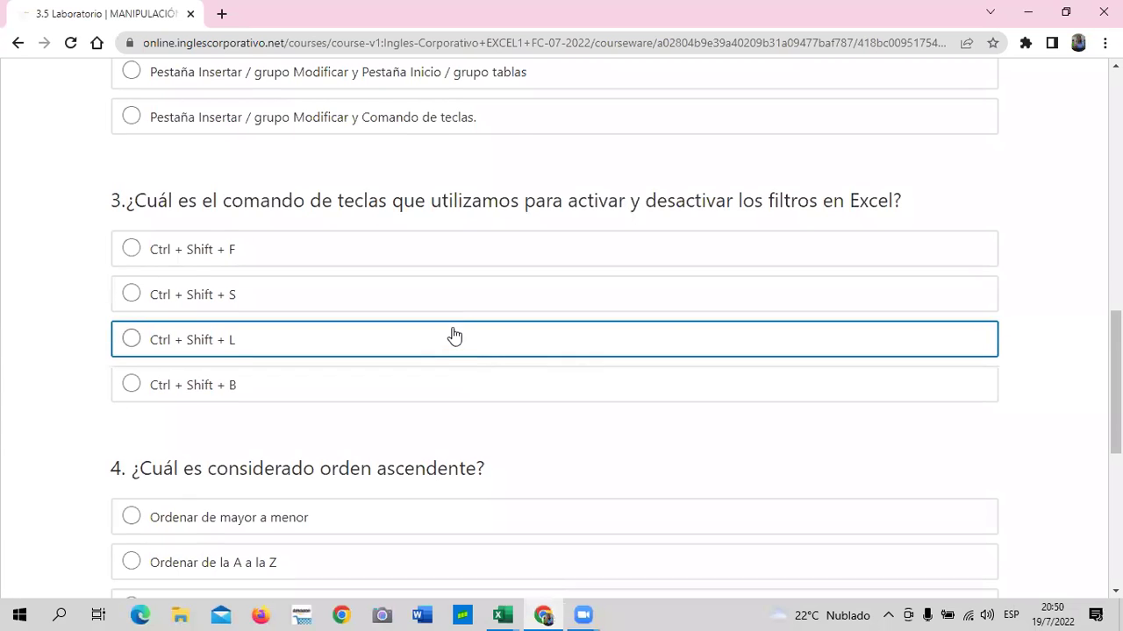
{"action": "scroll", "coordinate": [453, 336], "scroll_direction": "up", "scroll_amount": 1}
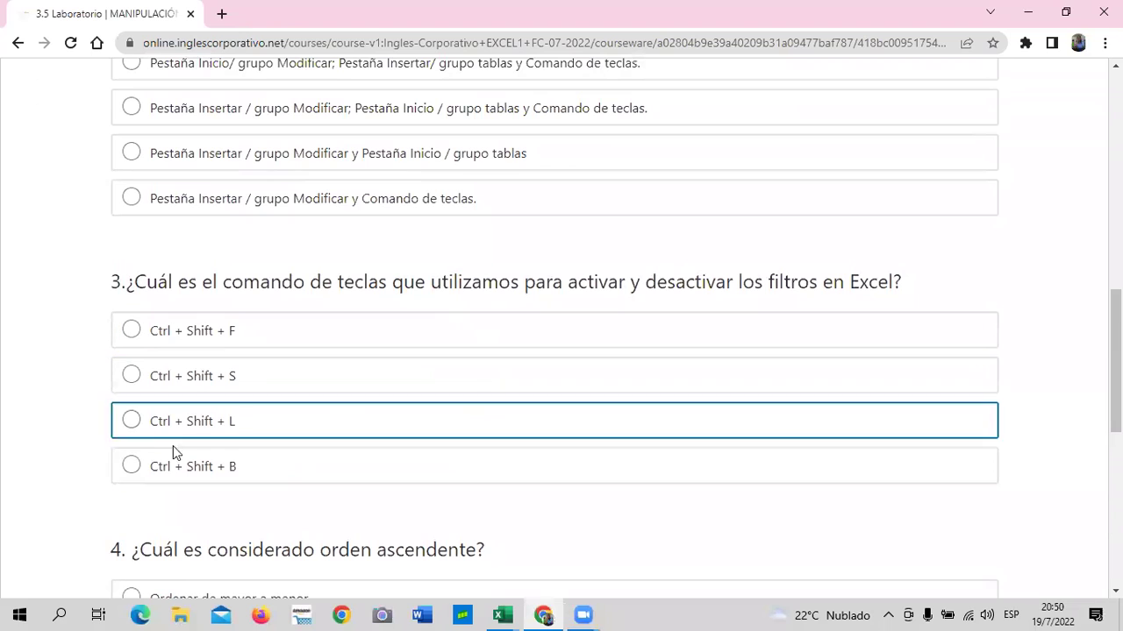
{"action": "left_click", "coordinate": [130, 421]}
Answer question 4 with 'Ordenar de la A a la Z'
{"action": "scroll", "coordinate": [577, 421], "scroll_direction": "down", "scroll_amount": 2}
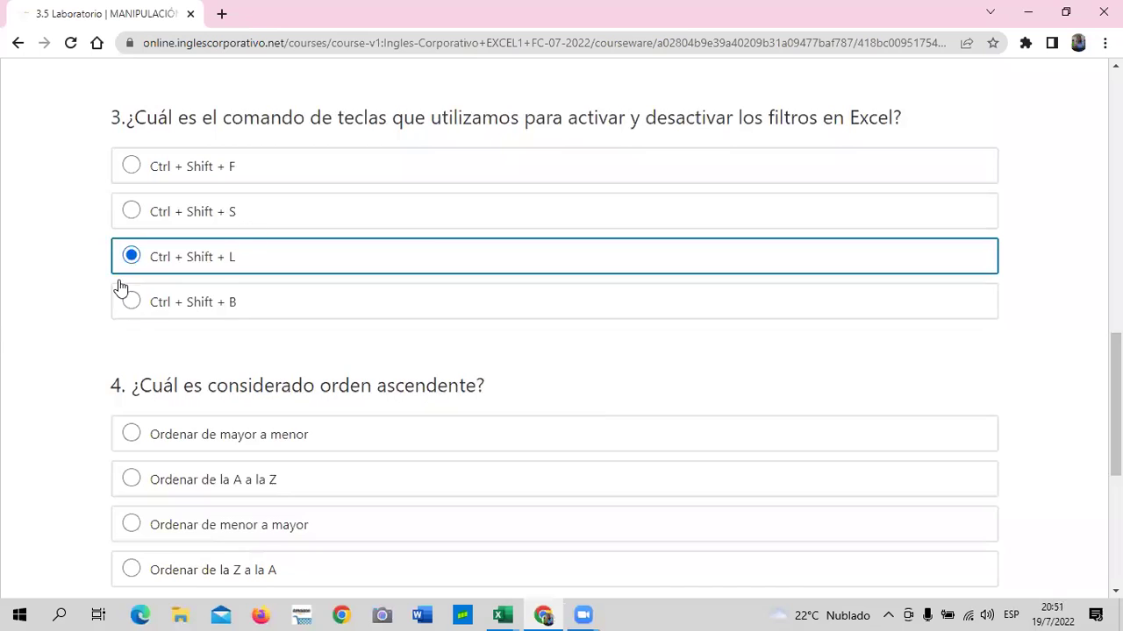
{"action": "scroll", "coordinate": [586, 368], "scroll_direction": "down", "scroll_amount": 1}
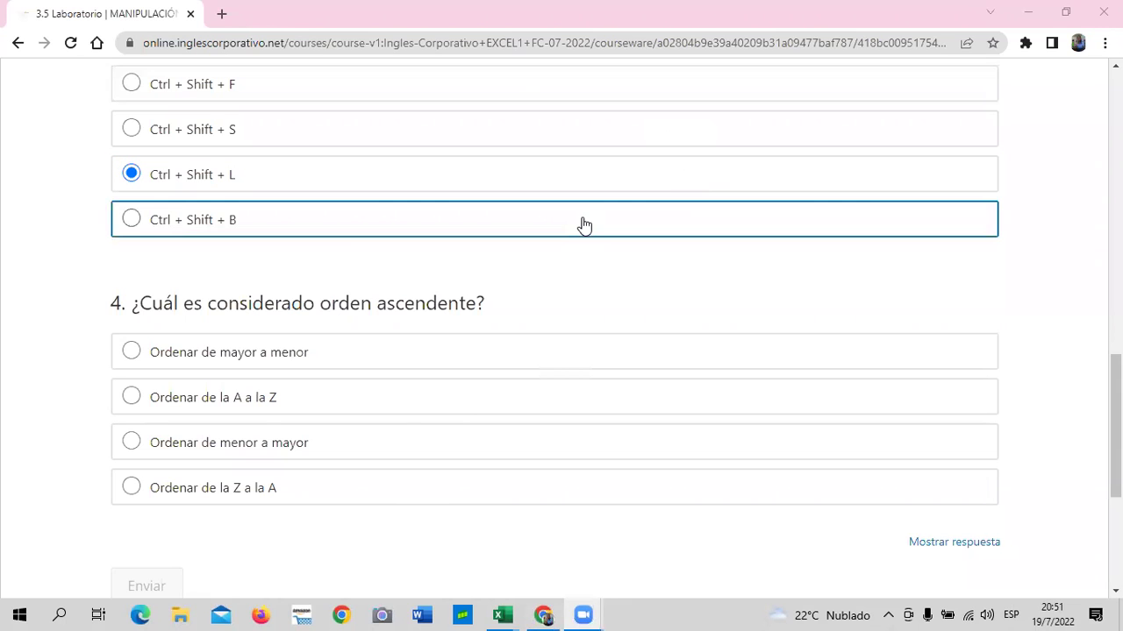
{"action": "scroll", "coordinate": [614, 350], "scroll_direction": "down", "scroll_amount": 2}
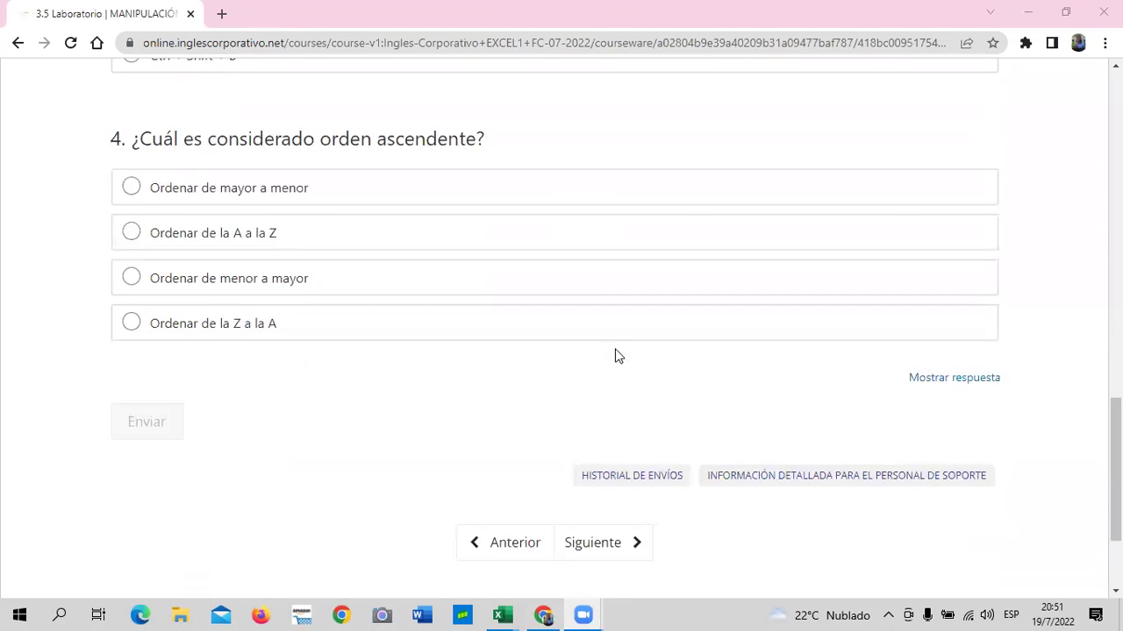
{"action": "scroll", "coordinate": [605, 386], "scroll_direction": "up", "scroll_amount": 1}
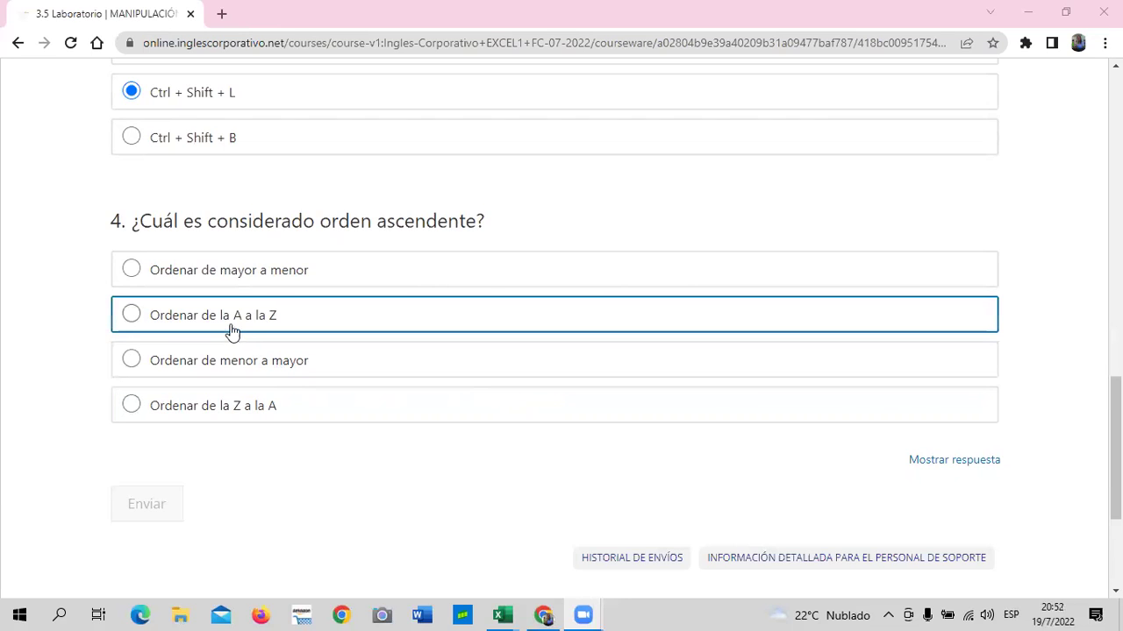
{"action": "left_click", "coordinate": [131, 317]}
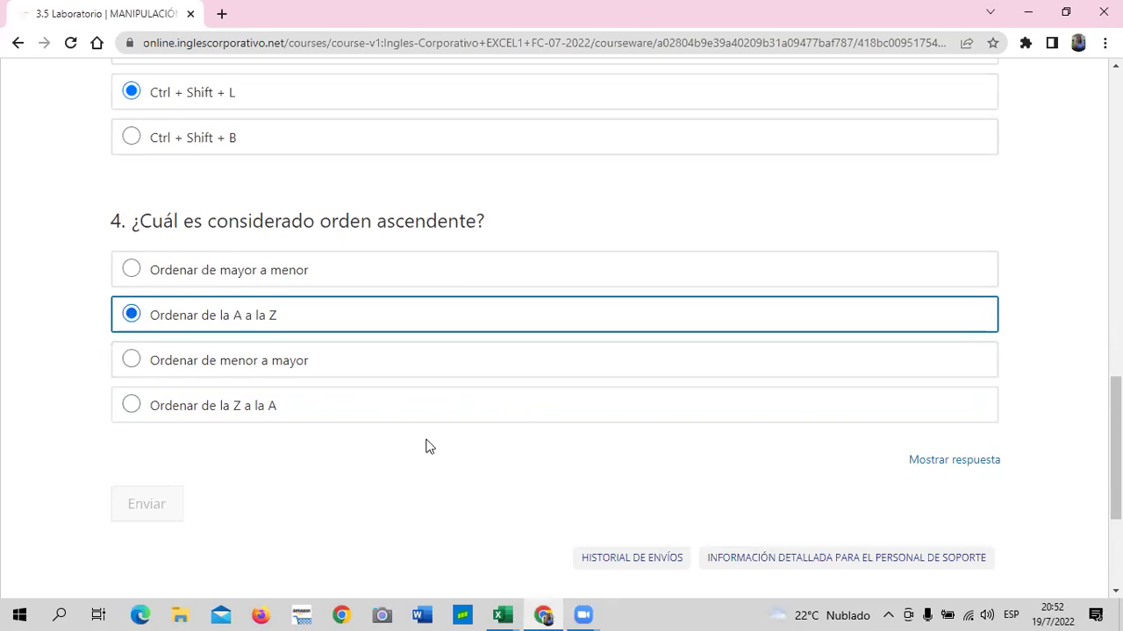
{"action": "scroll", "coordinate": [426, 446], "scroll_direction": "down", "scroll_amount": 2}
Show the quiz answers with Mostrar respuesta and review the check marks on questions 2 and 3
{"action": "left_click", "coordinate": [947, 298]}
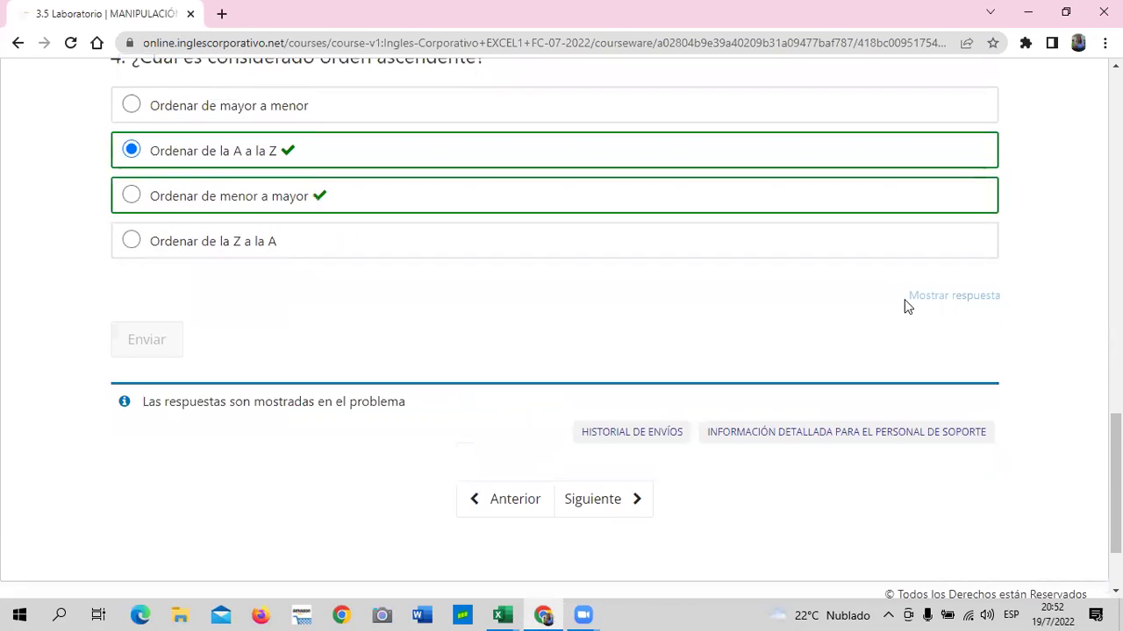
{"action": "scroll", "coordinate": [264, 292], "scroll_direction": "up", "scroll_amount": 1}
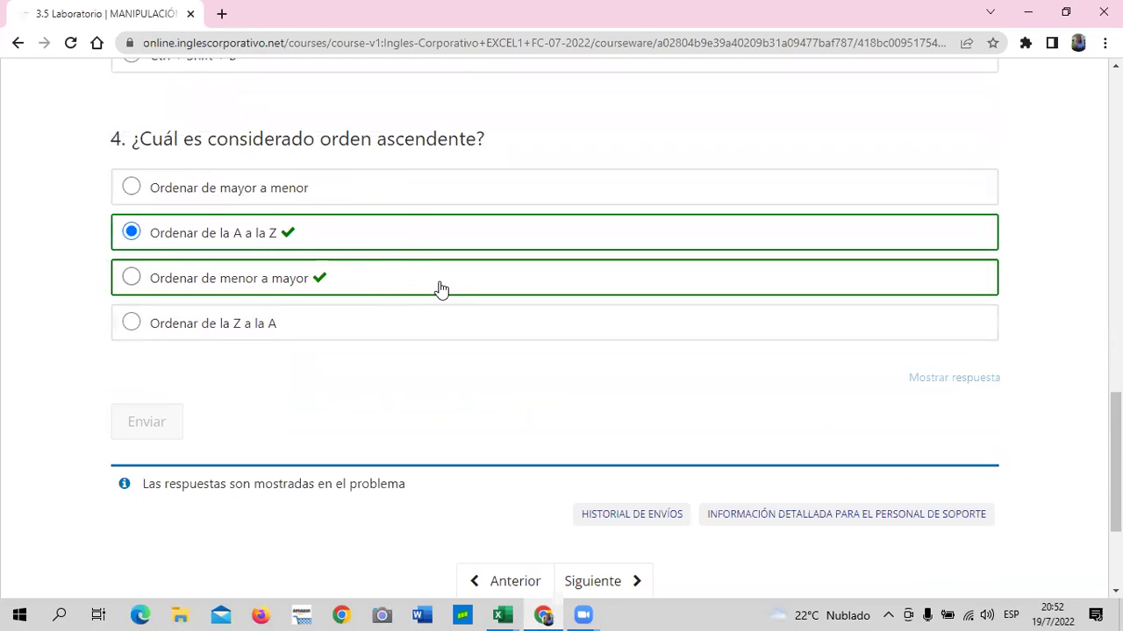
{"action": "scroll", "coordinate": [442, 289], "scroll_direction": "up", "scroll_amount": 3}
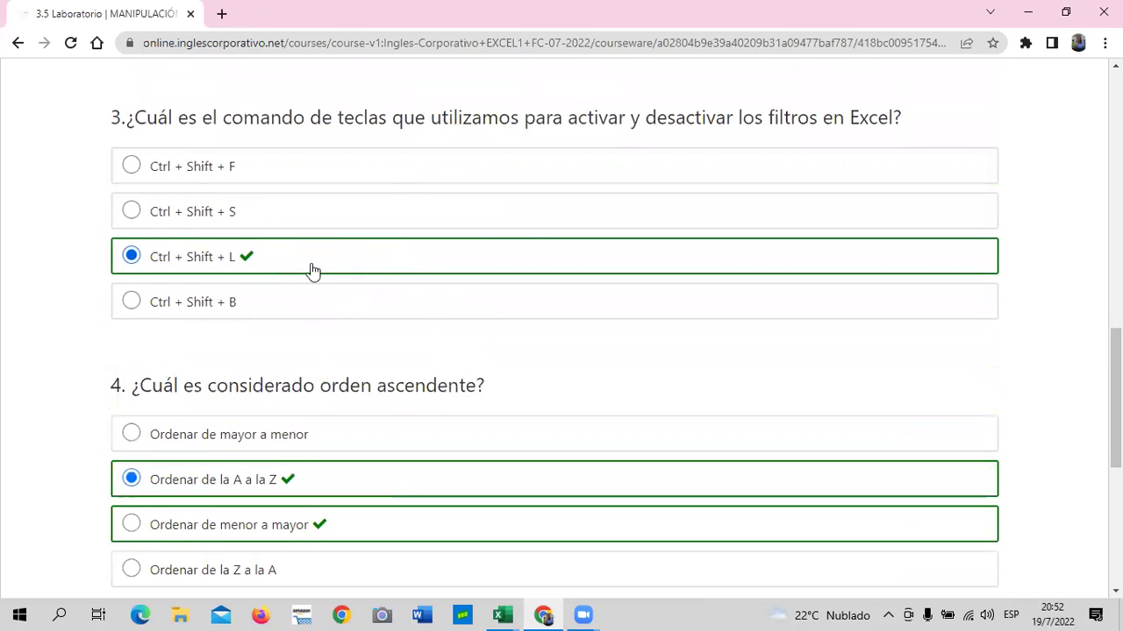
{"action": "scroll", "coordinate": [531, 333], "scroll_direction": "up", "scroll_amount": 3}
{"action": "scroll", "coordinate": [537, 340], "scroll_direction": "up", "scroll_amount": 2}
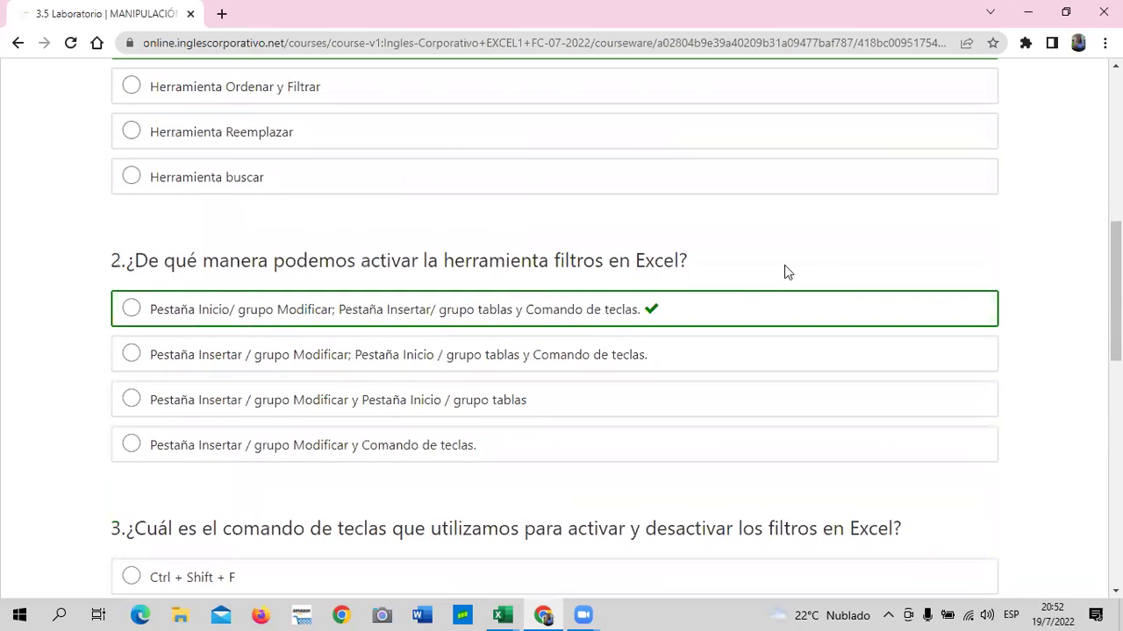
{"action": "scroll", "coordinate": [784, 265], "scroll_direction": "down", "scroll_amount": 1}
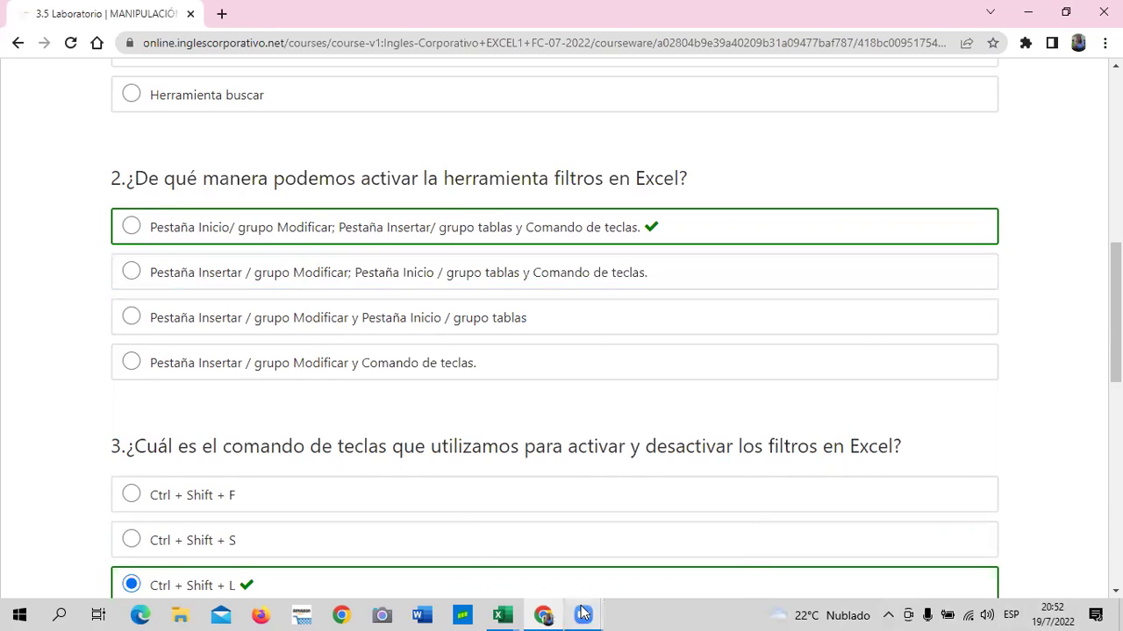
{"action": "mouse_move", "coordinate": [583, 603]}
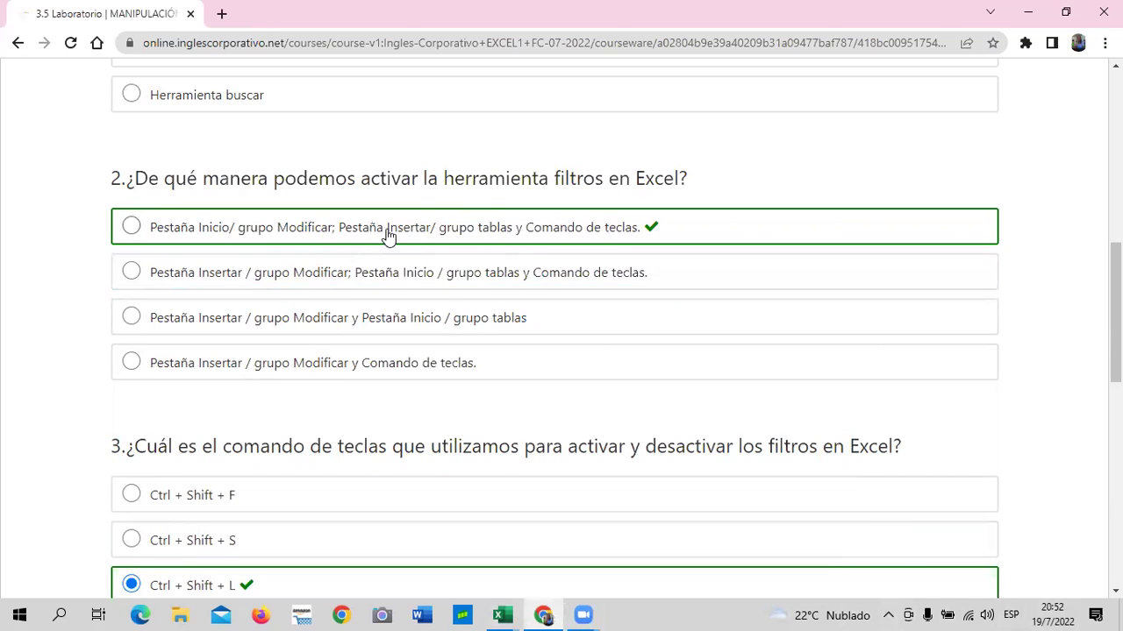
{"action": "mouse_move", "coordinate": [498, 614]}
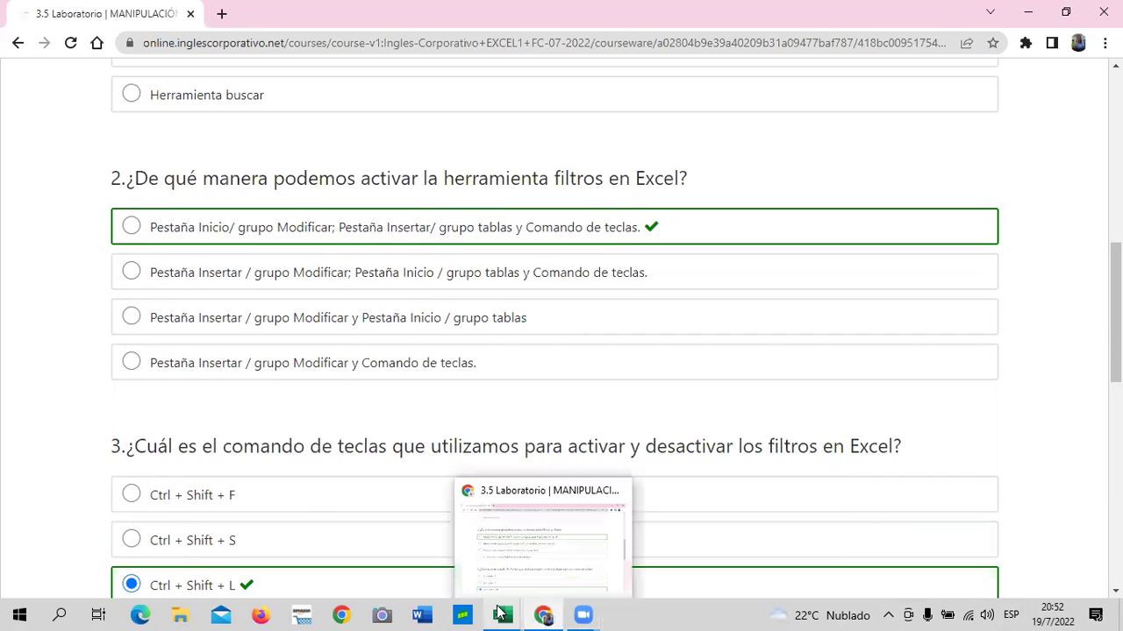
{"action": "left_click", "coordinate": [594, 572]}
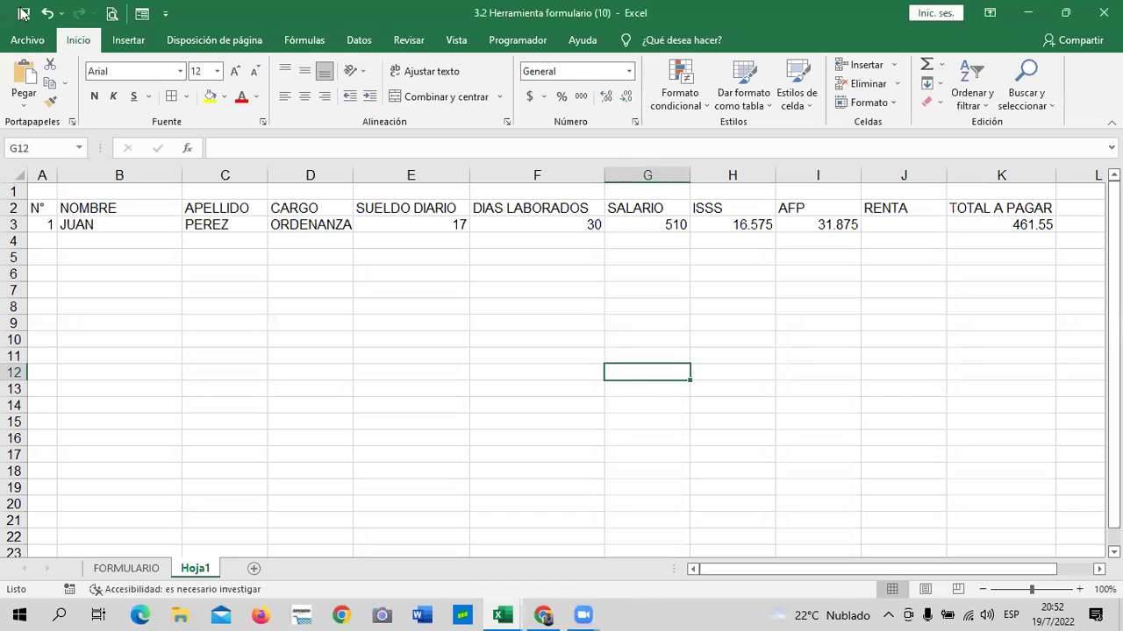
{"action": "left_click", "coordinate": [127, 41]}
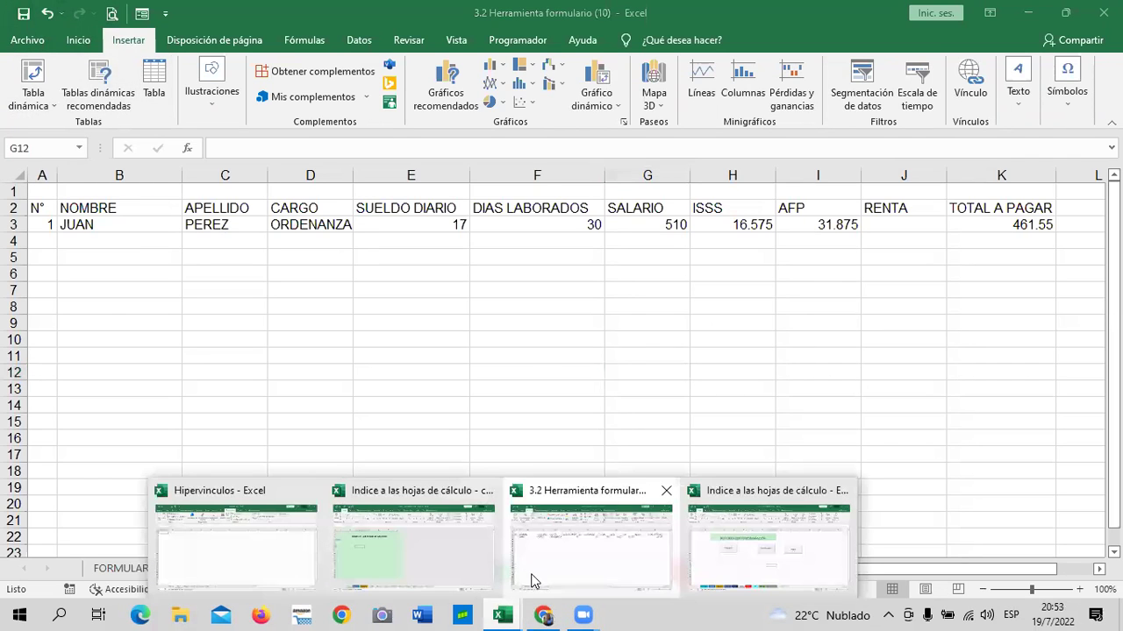
{"action": "left_click", "coordinate": [544, 615]}
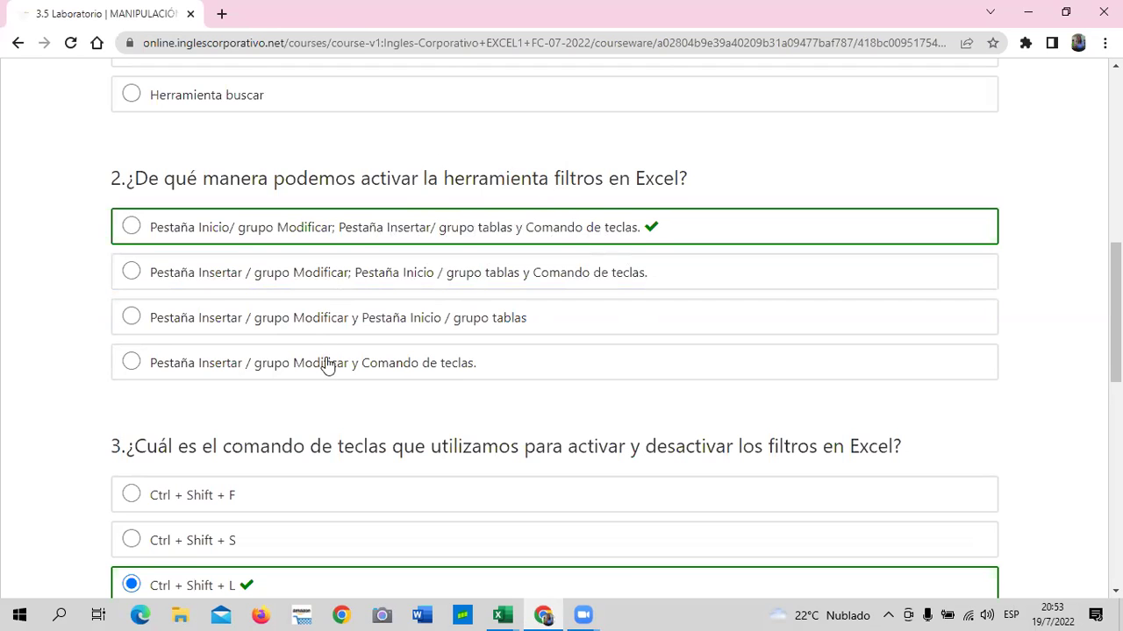
Choose 'Ordenar de menor a mayor' for question 4, then return to the top of the quiz
{"action": "scroll", "coordinate": [338, 347], "scroll_direction": "up", "scroll_amount": 1}
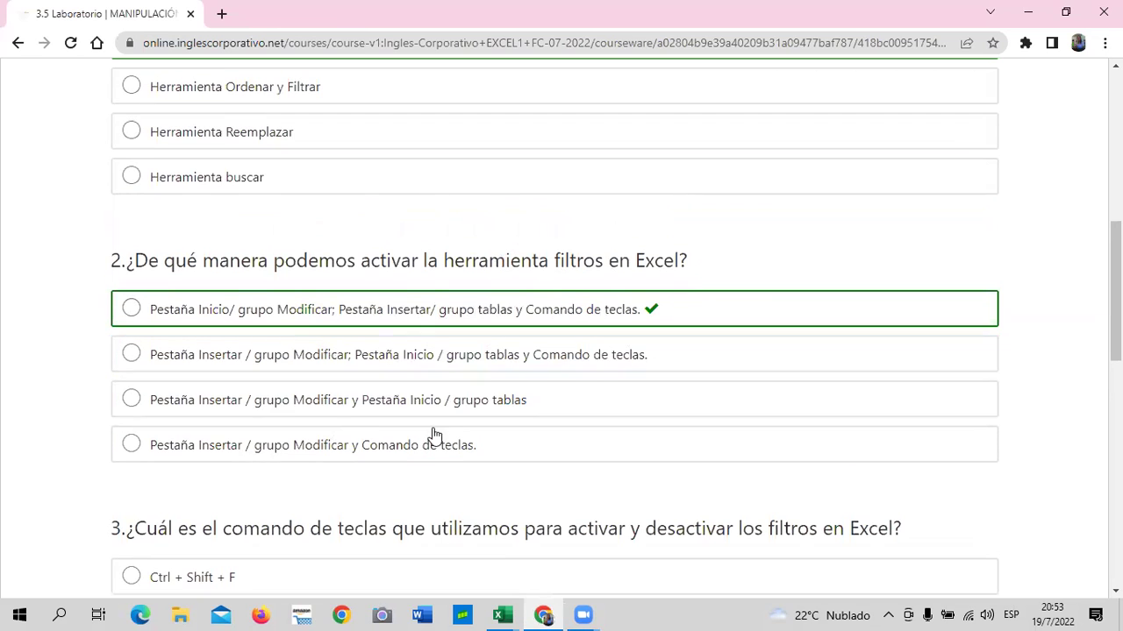
{"action": "scroll", "coordinate": [434, 433], "scroll_direction": "up", "scroll_amount": 2}
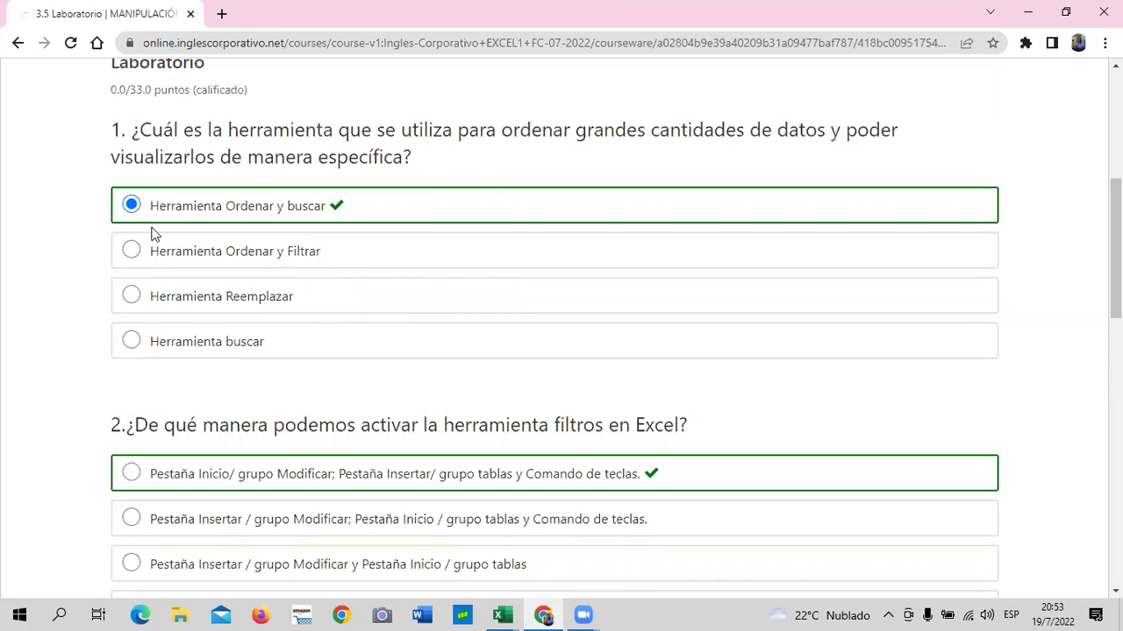
{"action": "scroll", "coordinate": [359, 268], "scroll_direction": "down", "scroll_amount": 5}
{"action": "scroll", "coordinate": [384, 310], "scroll_direction": "down", "scroll_amount": 6}
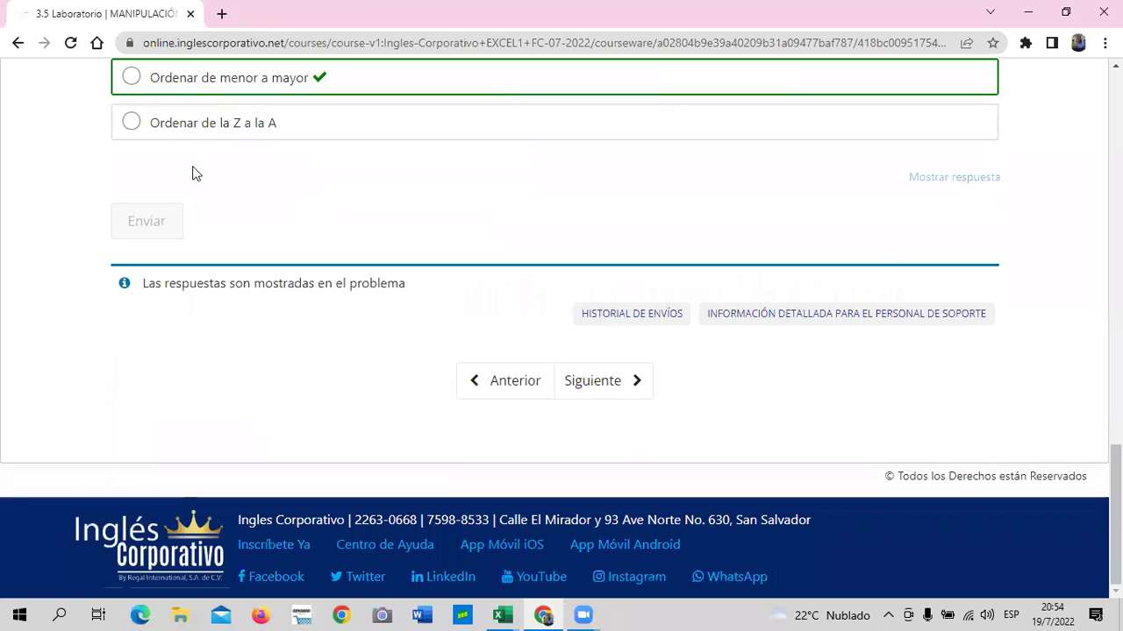
{"action": "scroll", "coordinate": [224, 230], "scroll_direction": "up", "scroll_amount": 4}
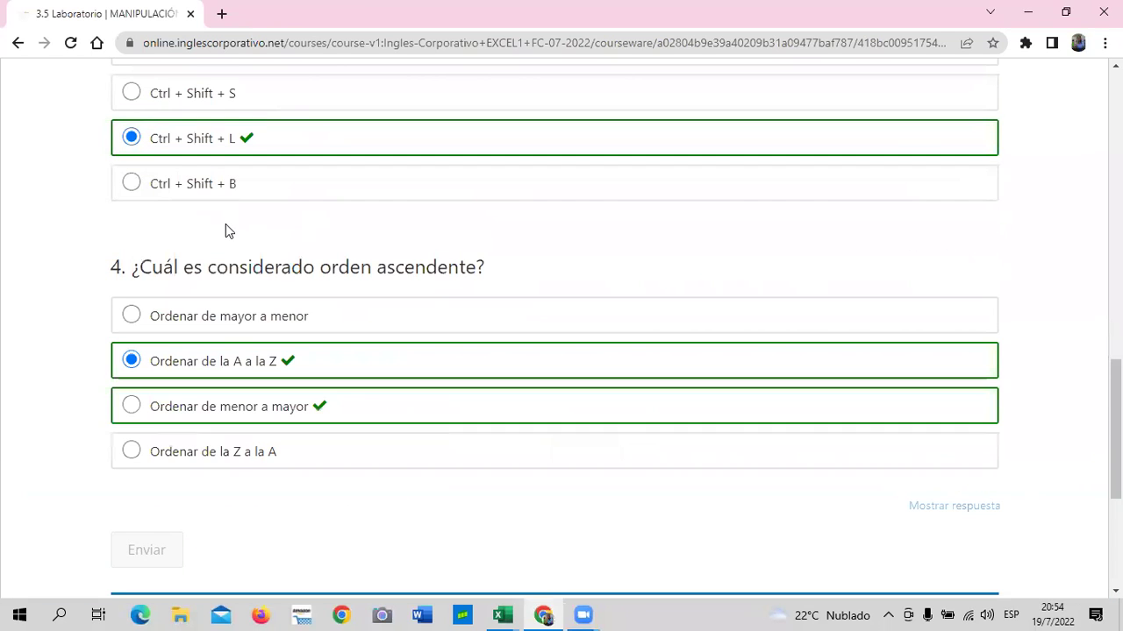
{"action": "left_click", "coordinate": [136, 407]}
{"action": "scroll", "coordinate": [176, 400], "scroll_direction": "down", "scroll_amount": 3}
{"action": "scroll", "coordinate": [175, 401], "scroll_direction": "up", "scroll_amount": 4}
{"action": "scroll", "coordinate": [176, 401], "scroll_direction": "up", "scroll_amount": 4}
{"action": "scroll", "coordinate": [175, 400], "scroll_direction": "up", "scroll_amount": 3}
{"action": "scroll", "coordinate": [179, 395], "scroll_direction": "up", "scroll_amount": 5}
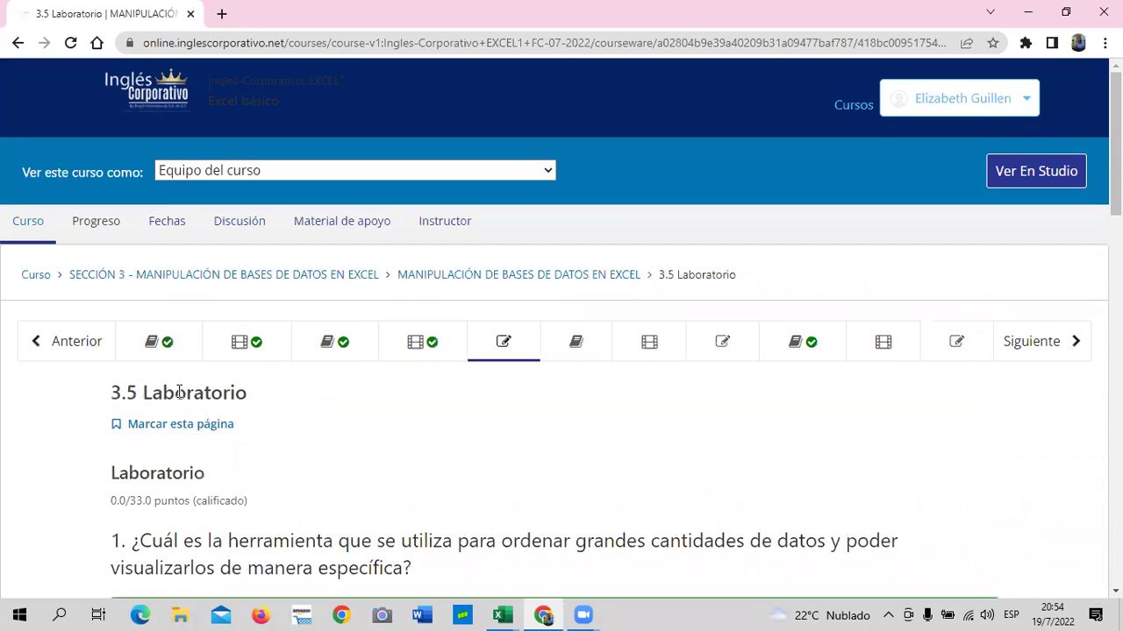
{"action": "scroll", "coordinate": [182, 390], "scroll_direction": "down", "scroll_amount": 3}
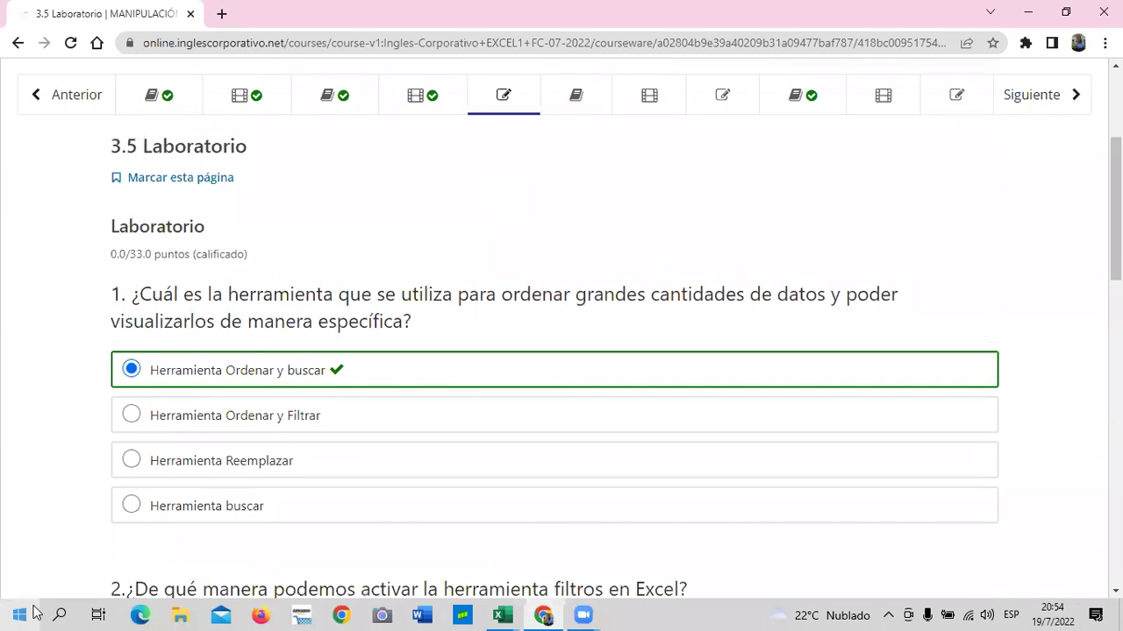
{"action": "scroll", "coordinate": [427, 284], "scroll_direction": "down", "scroll_amount": 5}
{"action": "scroll", "coordinate": [418, 362], "scroll_direction": "up", "scroll_amount": 4}
{"action": "scroll", "coordinate": [417, 360], "scroll_direction": "up", "scroll_amount": 4}
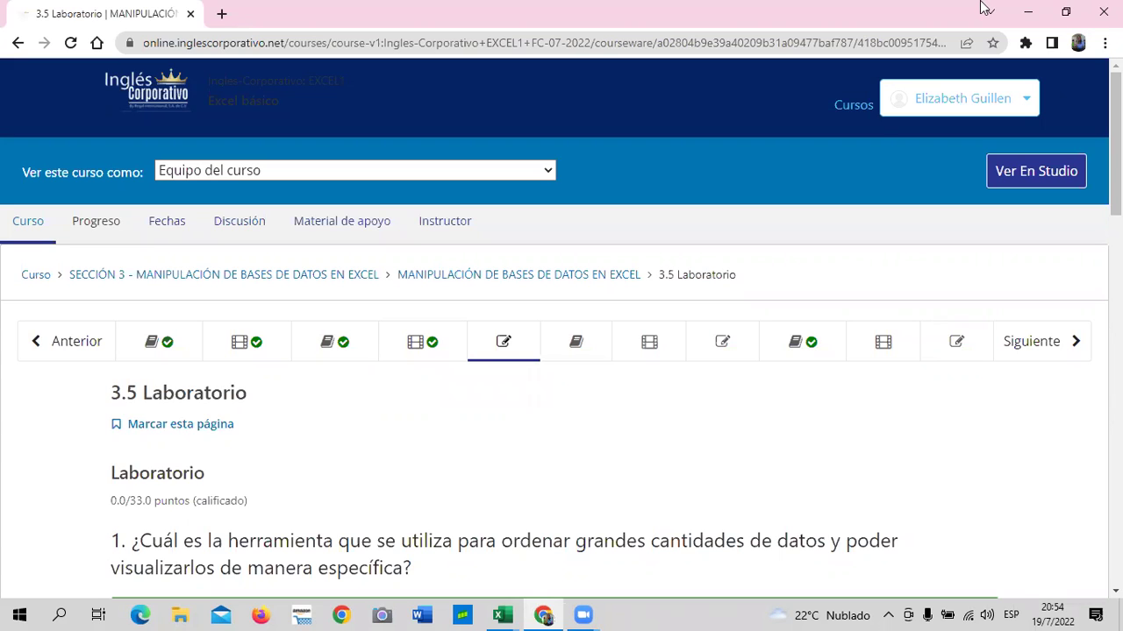
Look through the Progreso page's 0% section scores, then go back to the Curso outline
{"action": "left_click", "coordinate": [107, 226]}
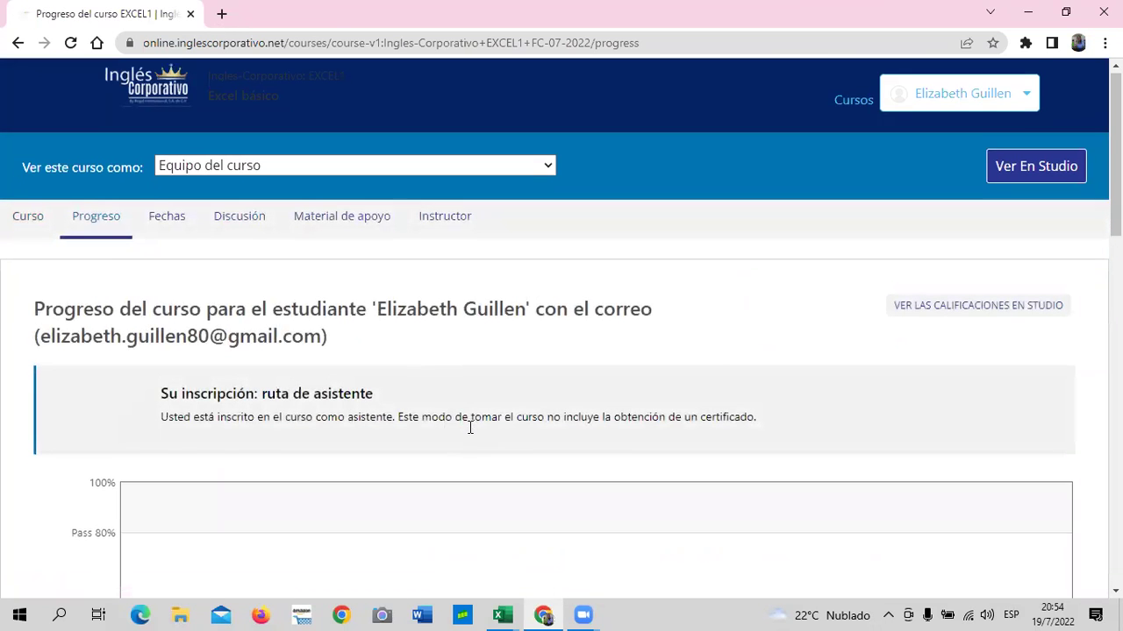
{"action": "scroll", "coordinate": [473, 435], "scroll_direction": "down", "scroll_amount": 2}
{"action": "scroll", "coordinate": [474, 431], "scroll_direction": "down", "scroll_amount": 1}
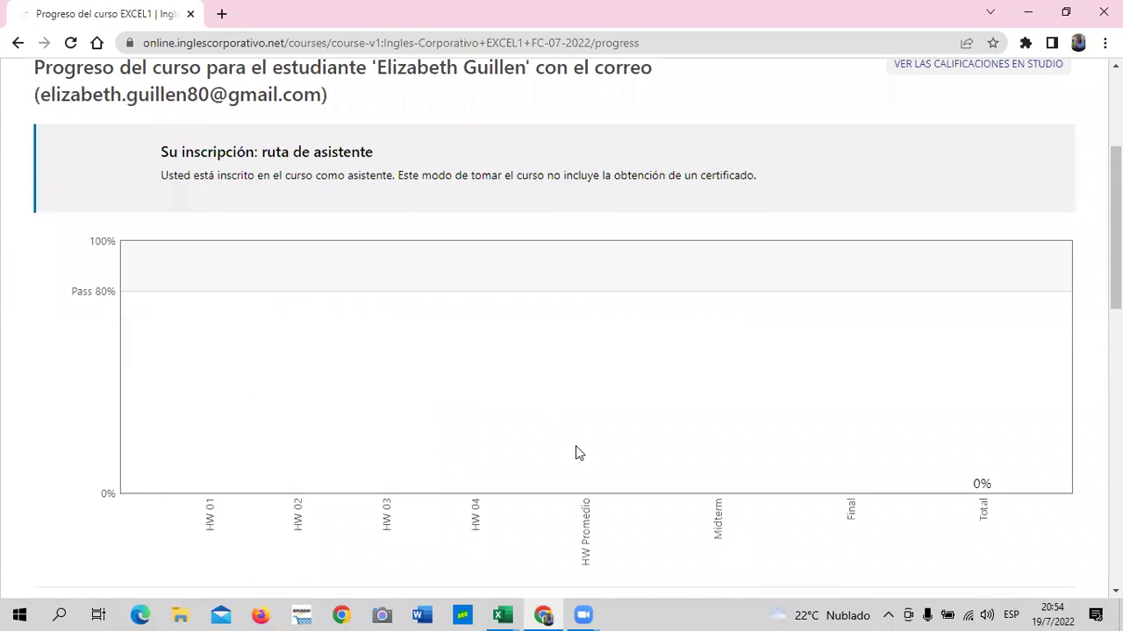
{"action": "scroll", "coordinate": [575, 446], "scroll_direction": "down", "scroll_amount": 3}
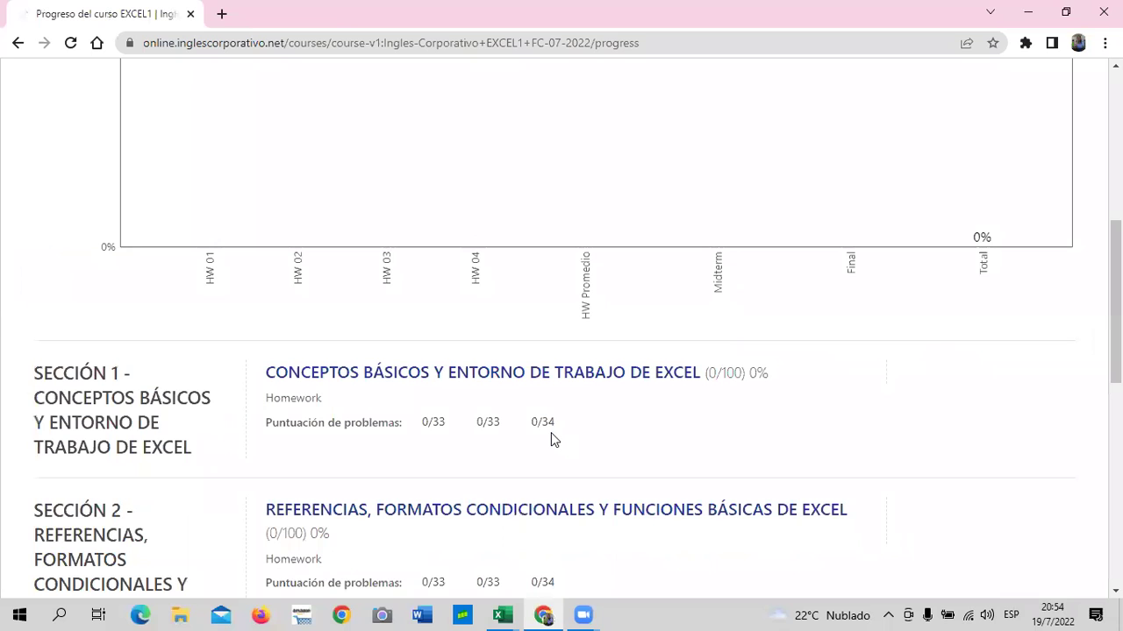
{"action": "scroll", "coordinate": [551, 432], "scroll_direction": "up", "scroll_amount": 1}
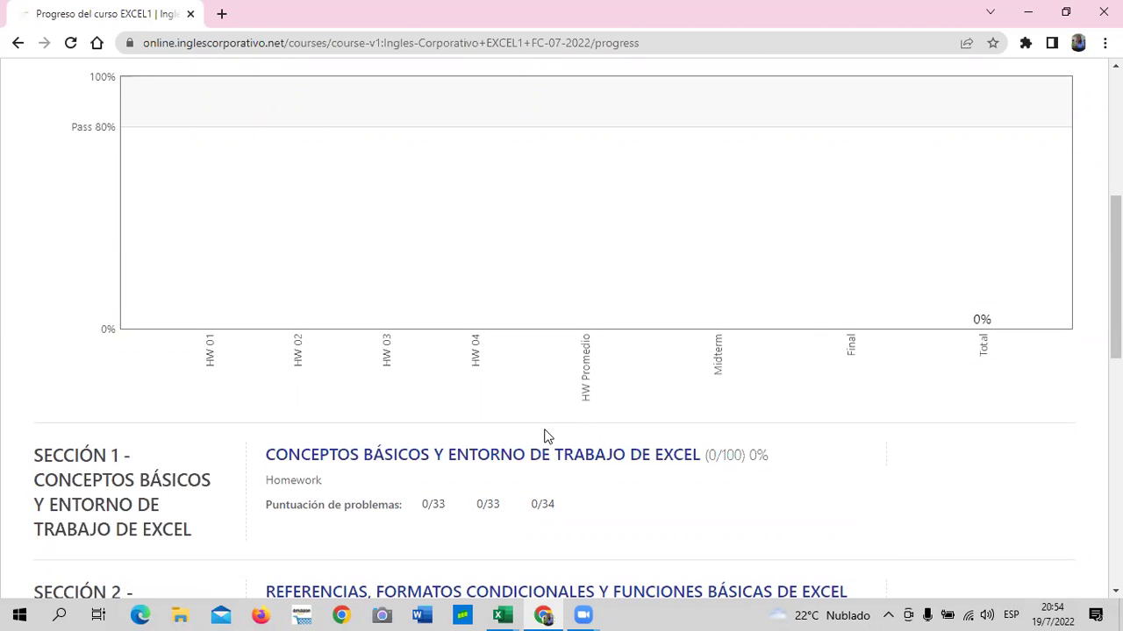
{"action": "scroll", "coordinate": [543, 436], "scroll_direction": "down", "scroll_amount": 3}
{"action": "scroll", "coordinate": [539, 438], "scroll_direction": "down", "scroll_amount": 3}
{"action": "scroll", "coordinate": [536, 437], "scroll_direction": "down", "scroll_amount": 3}
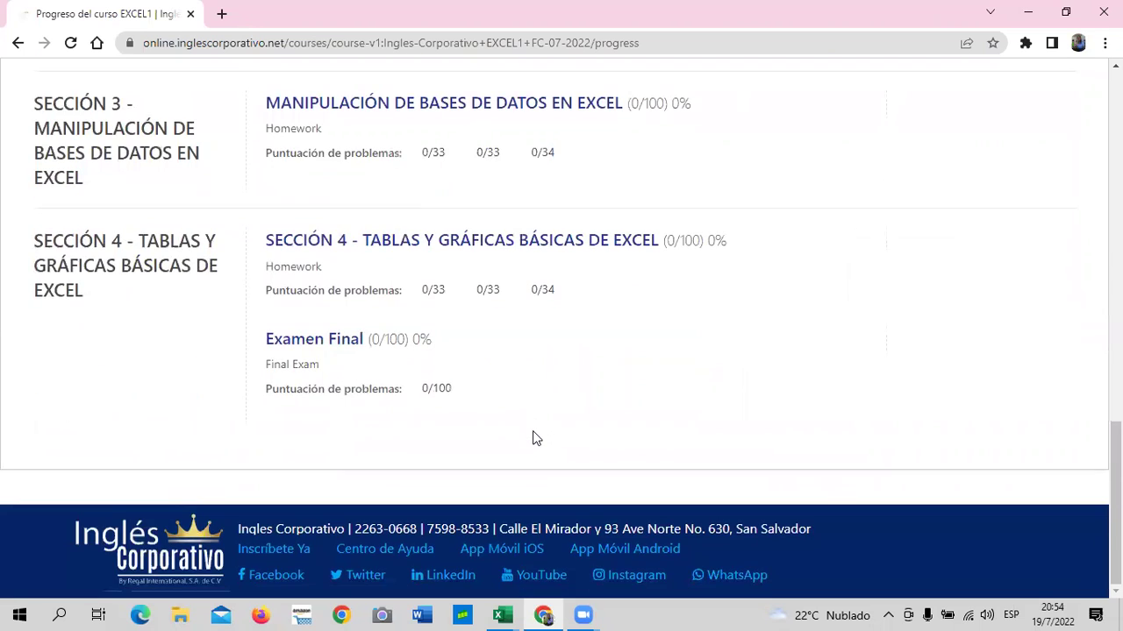
{"action": "scroll", "coordinate": [523, 423], "scroll_direction": "up", "scroll_amount": 3}
{"action": "scroll", "coordinate": [521, 421], "scroll_direction": "up", "scroll_amount": 5}
{"action": "scroll", "coordinate": [519, 420], "scroll_direction": "up", "scroll_amount": 1}
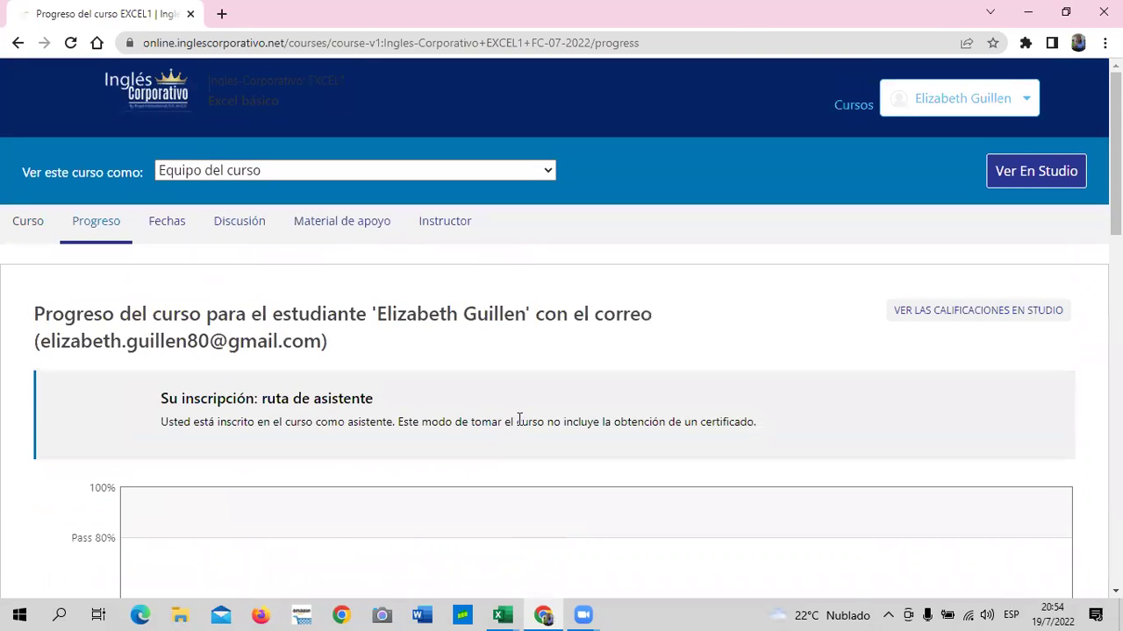
{"action": "left_click", "coordinate": [29, 225]}
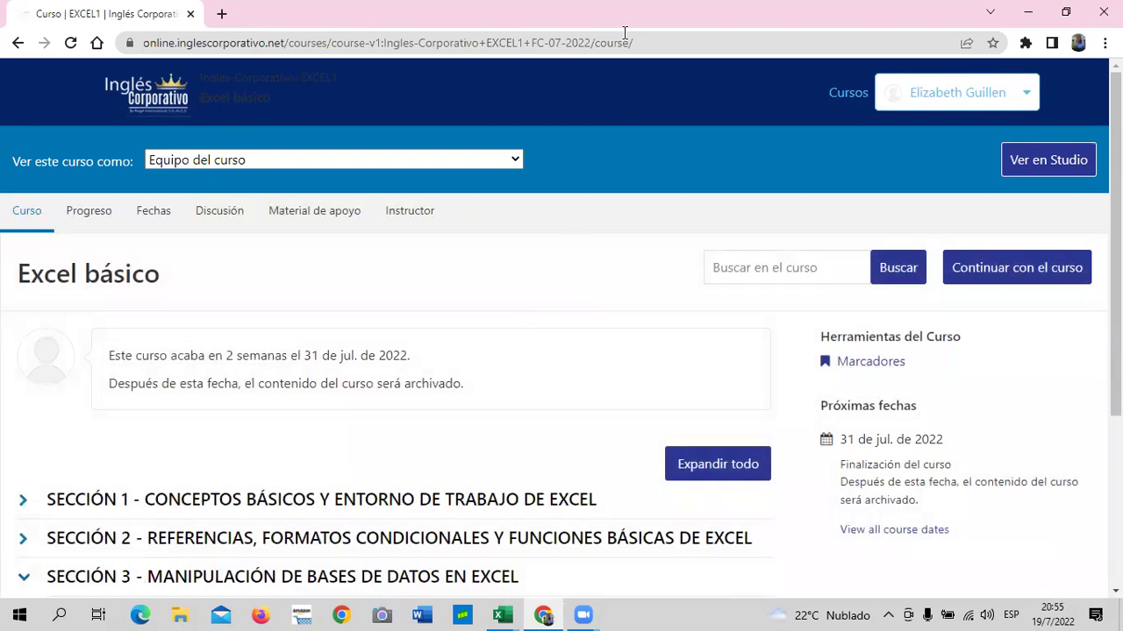
Open the 'MANIPULACIÓN DE BASES DE DATOS EN EXCEL' homework listed under Sección 3
{"action": "scroll", "coordinate": [566, 386], "scroll_direction": "down", "scroll_amount": 2}
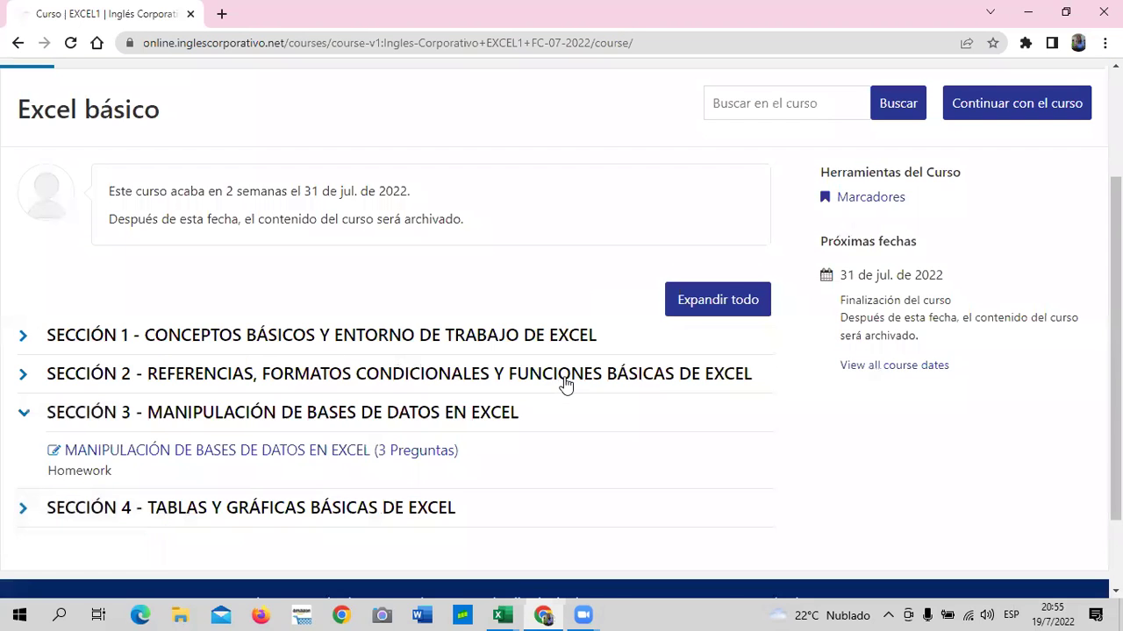
{"action": "scroll", "coordinate": [565, 386], "scroll_direction": "down", "scroll_amount": 1}
{"action": "left_click", "coordinate": [379, 350]}
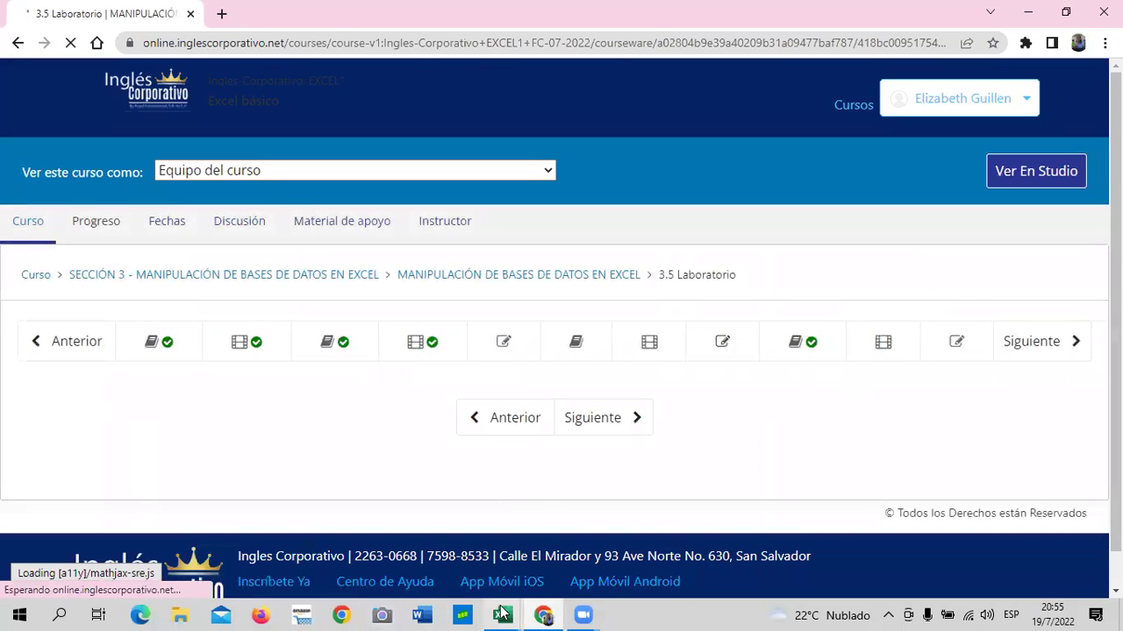
Switch to the 'Función BuscarV COMPLETA' workbook window in Excel
{"action": "mouse_move", "coordinate": [501, 614]}
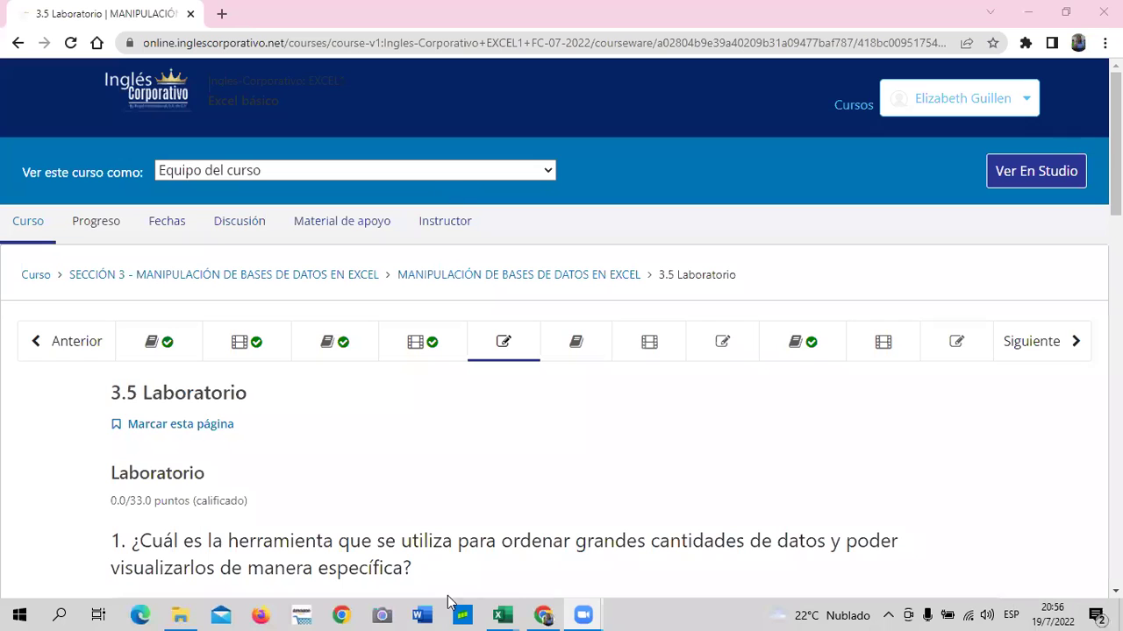
{"action": "left_click", "coordinate": [870, 570]}
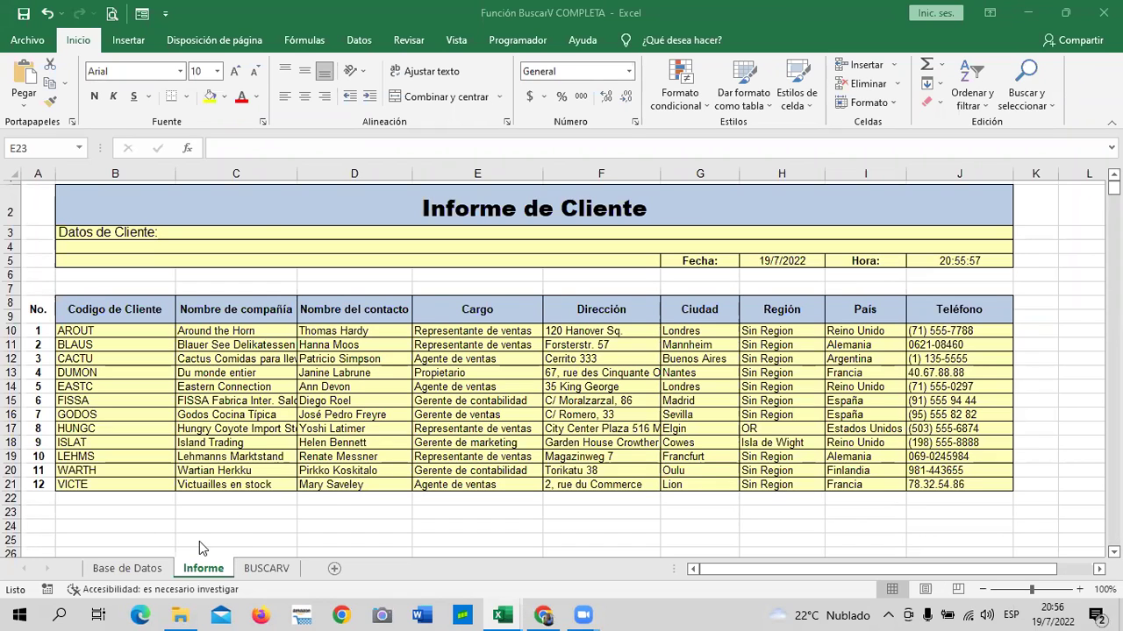
Go to the BUSCARV sheet and select product cell B22, currently Camara Dg
{"action": "left_click", "coordinate": [267, 569]}
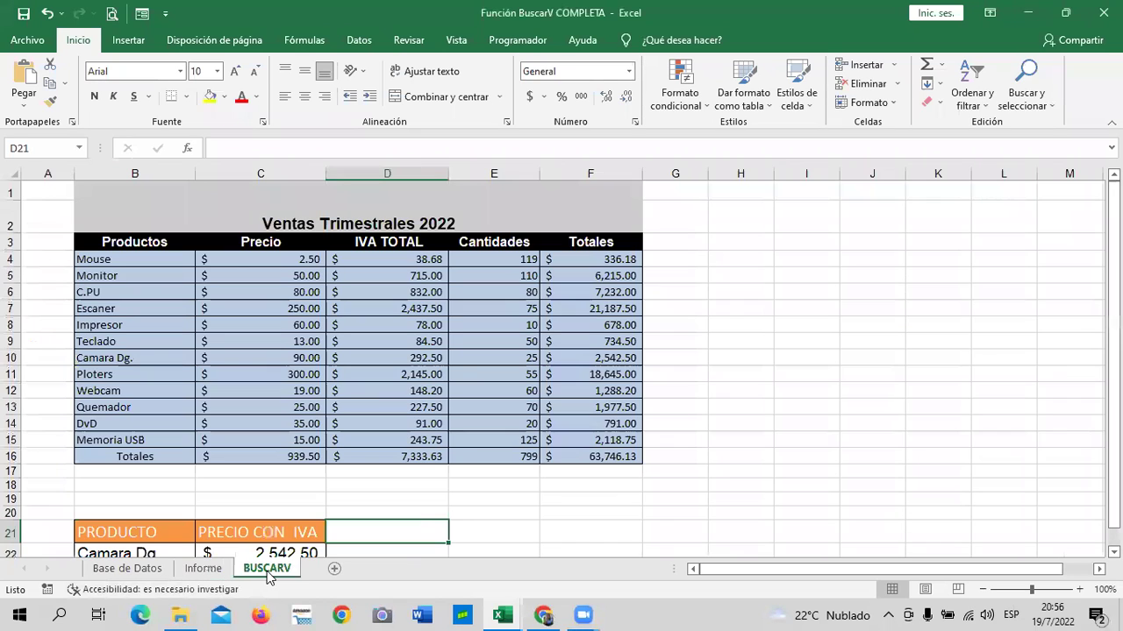
{"action": "scroll", "coordinate": [542, 486], "scroll_direction": "down", "scroll_amount": 1}
{"action": "scroll", "coordinate": [542, 486], "scroll_direction": "down", "scroll_amount": 1}
{"action": "scroll", "coordinate": [542, 486], "scroll_direction": "up", "scroll_amount": 2}
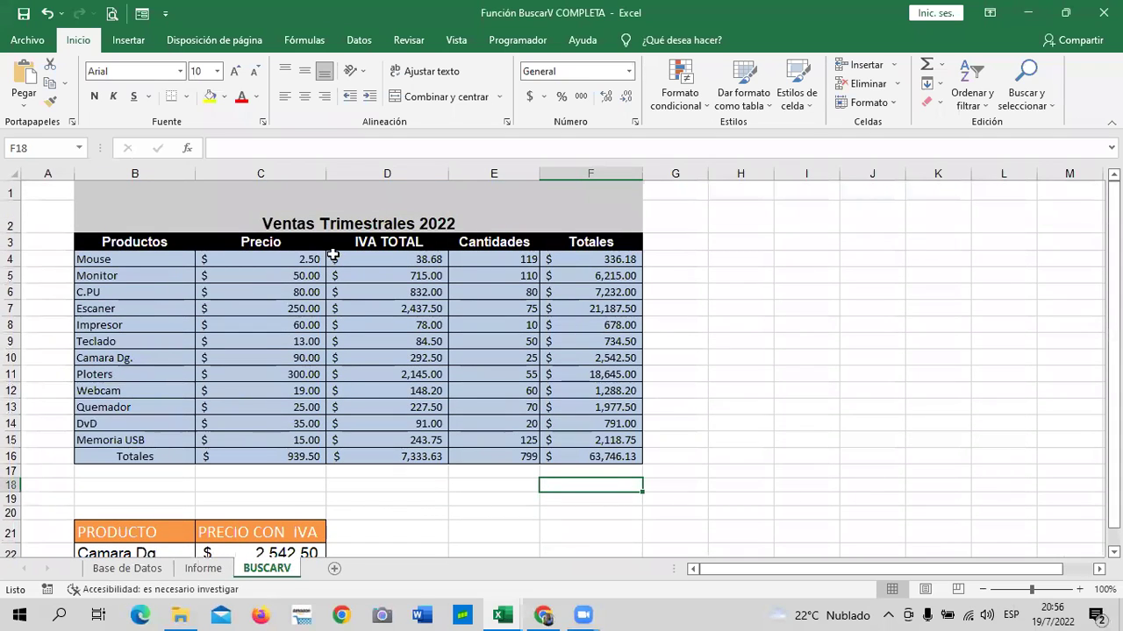
{"action": "scroll", "coordinate": [559, 450], "scroll_direction": "down", "scroll_amount": 2}
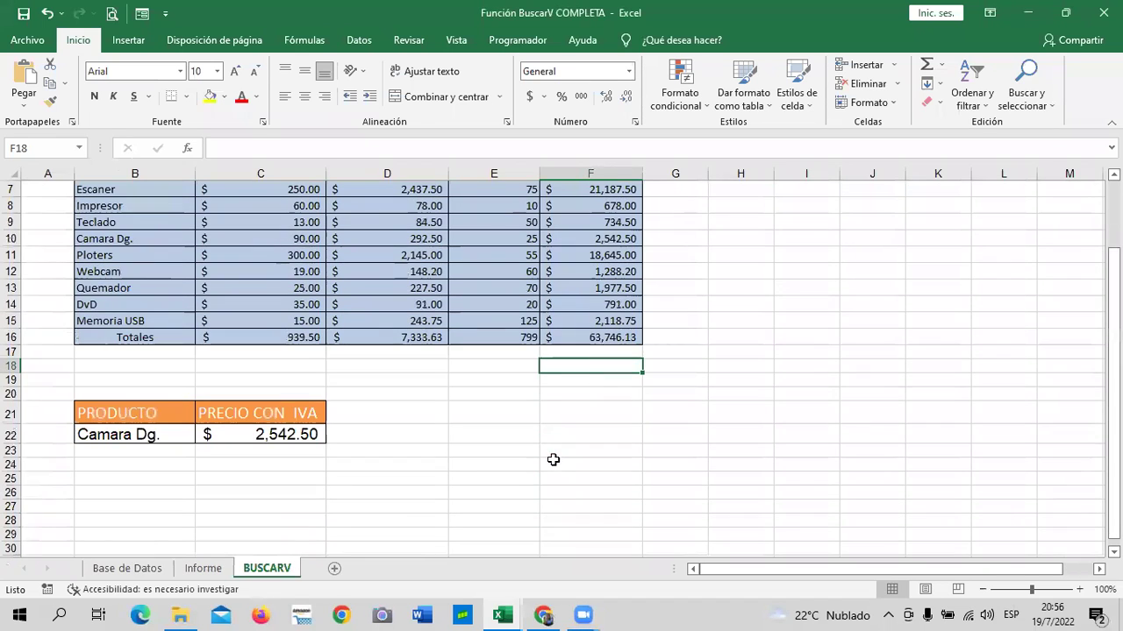
{"action": "left_click", "coordinate": [114, 435]}
{"action": "scroll", "coordinate": [346, 498], "scroll_direction": "up", "scroll_amount": 2}
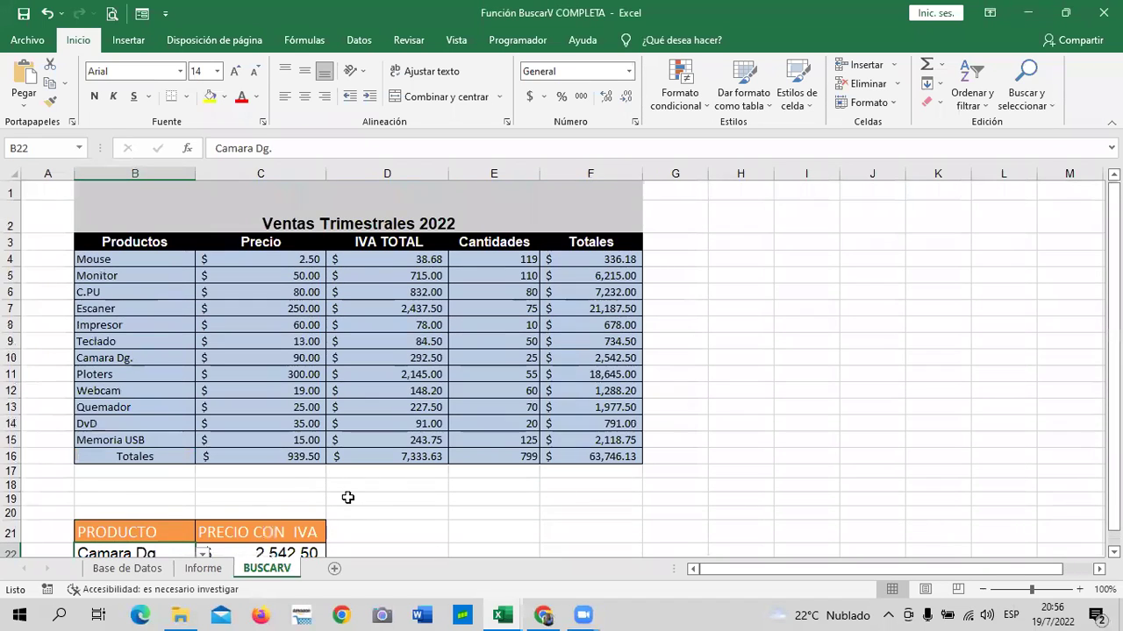
{"action": "scroll", "coordinate": [320, 488], "scroll_direction": "down", "scroll_amount": 1}
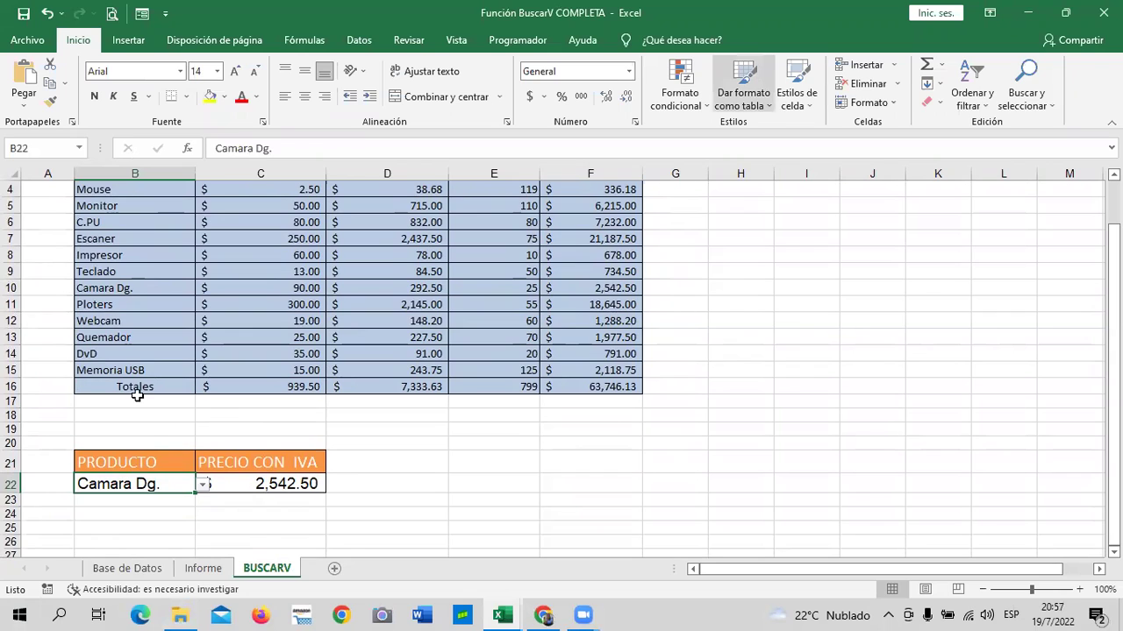
Pick Memoria USB from B22's dropdown and check C22's price with IVA, $2,118.75
{"action": "left_click", "coordinate": [202, 484]}
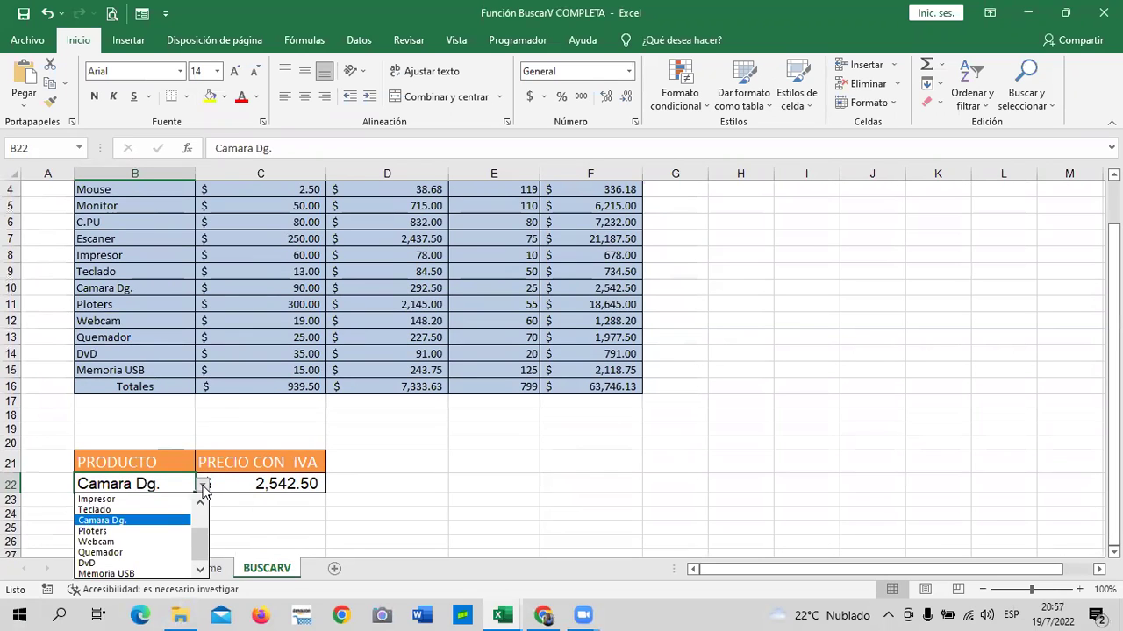
{"action": "key", "text": "Escape"}
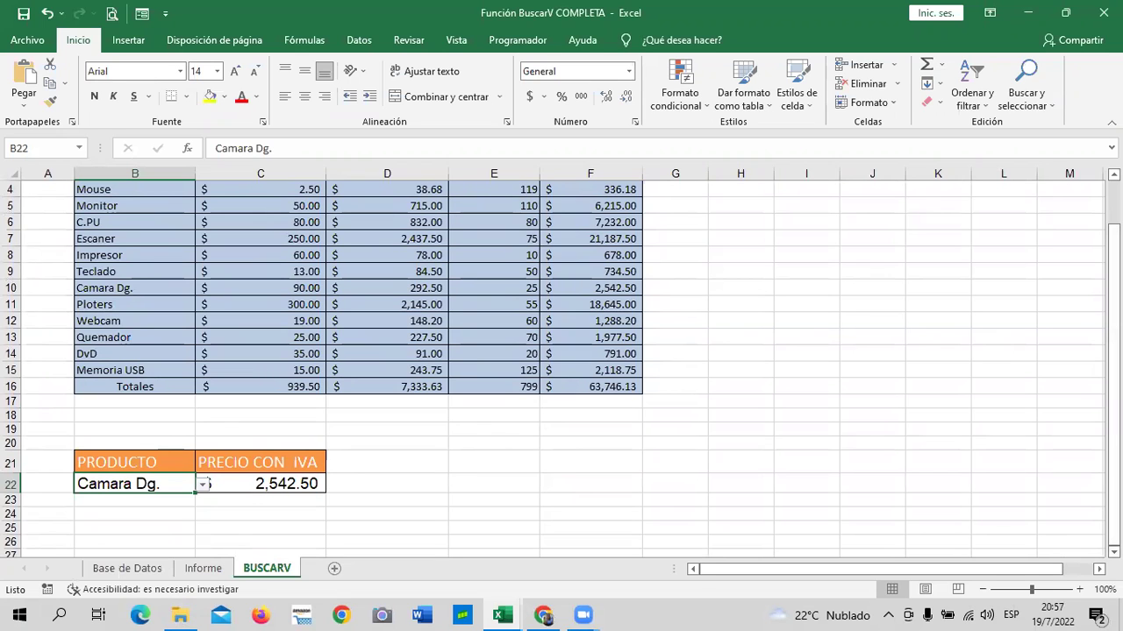
{"action": "scroll", "coordinate": [137, 446], "scroll_direction": "down", "scroll_amount": 1}
{"action": "left_click", "coordinate": [203, 450]}
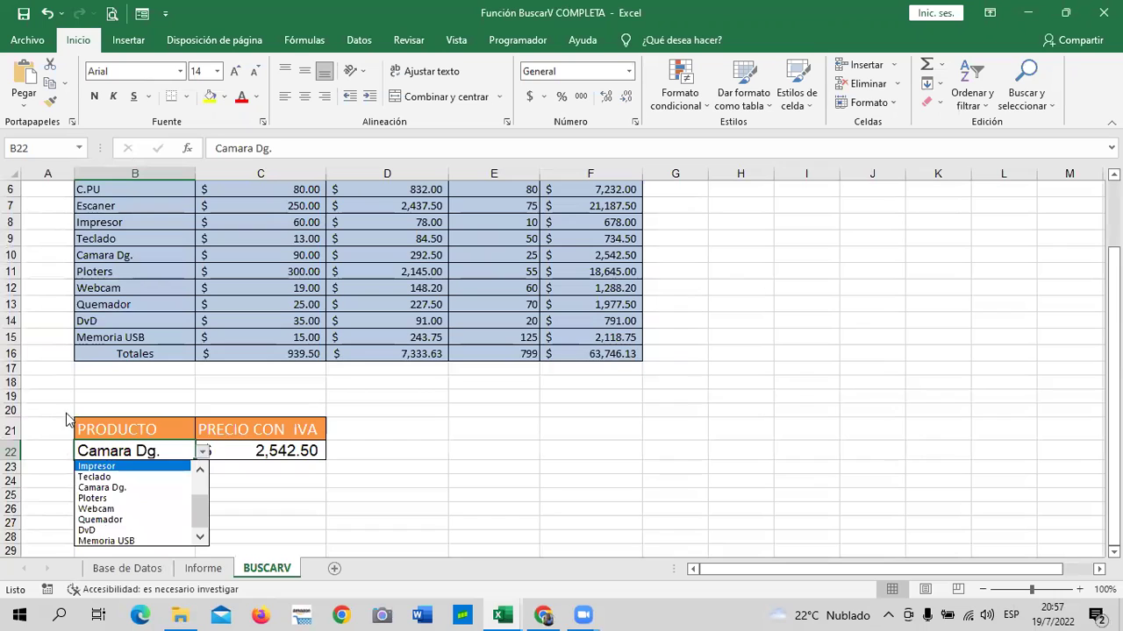
{"action": "left_click", "coordinate": [201, 472]}
{"action": "left_click_drag", "start_coordinate": [201, 490], "coordinate": [127, 218]}
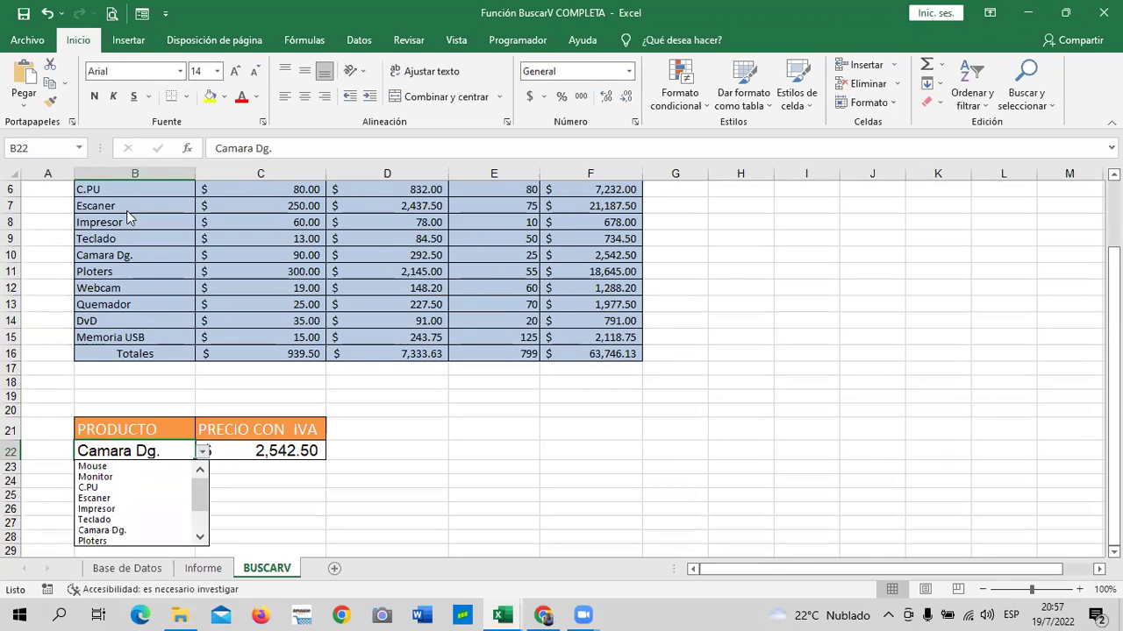
{"action": "scroll", "coordinate": [131, 302], "scroll_direction": "up", "scroll_amount": 1}
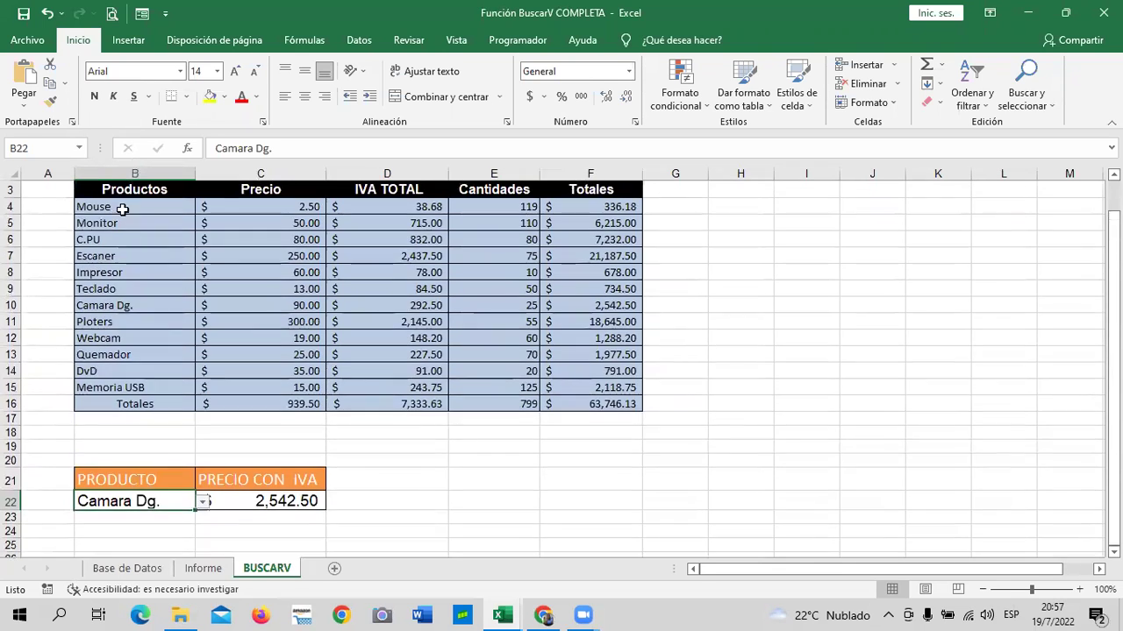
{"action": "left_click", "coordinate": [202, 502]}
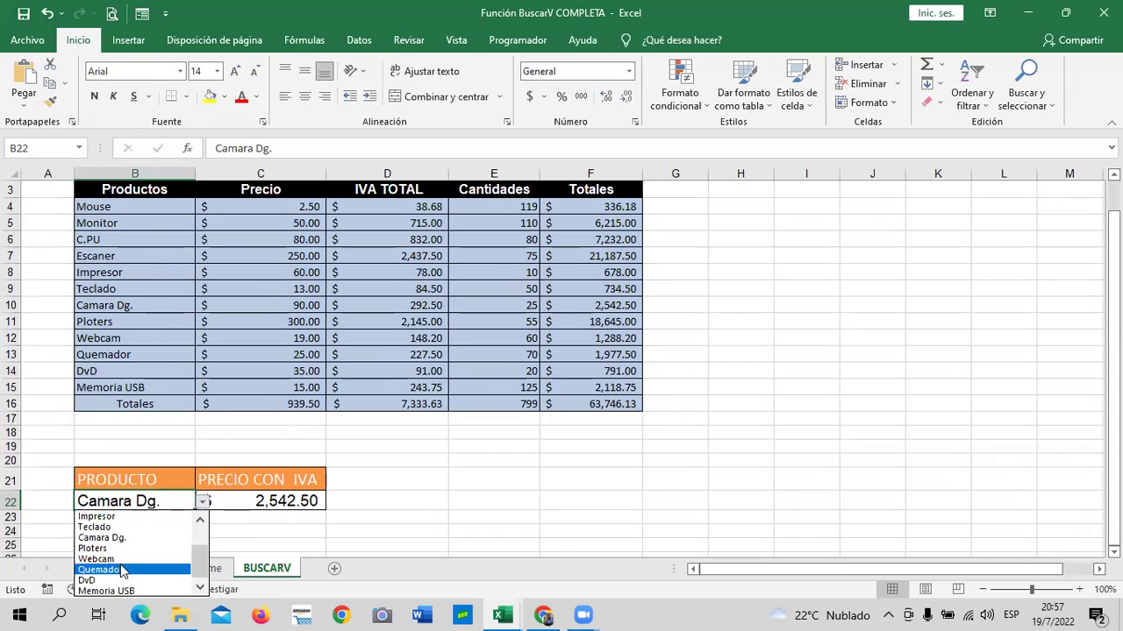
{"action": "left_click", "coordinate": [169, 592]}
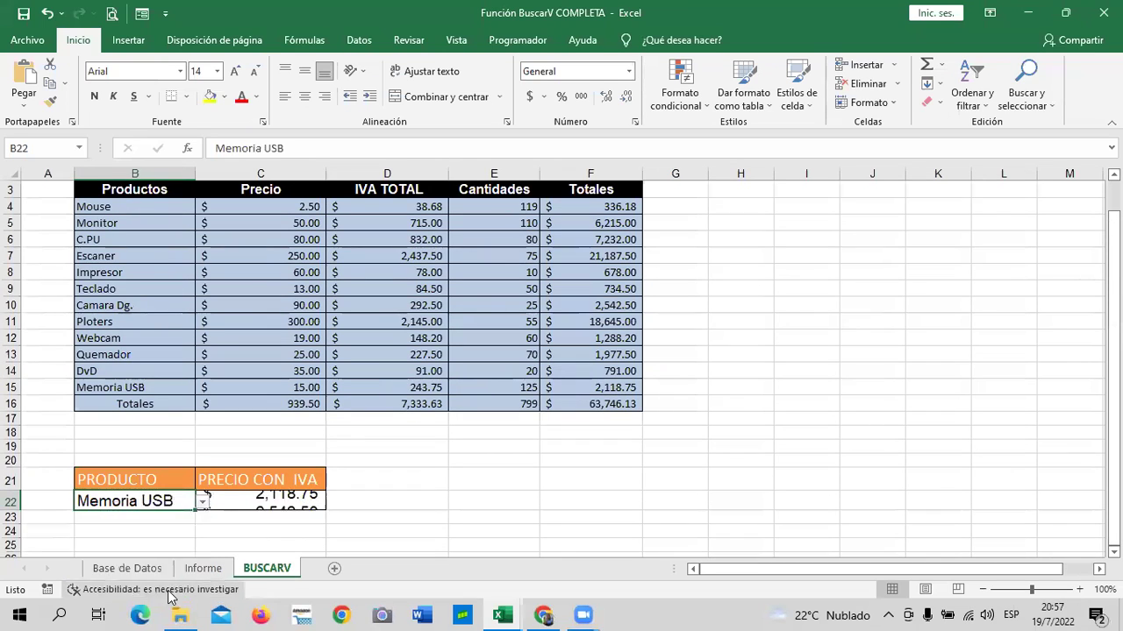
{"action": "left_click", "coordinate": [253, 496]}
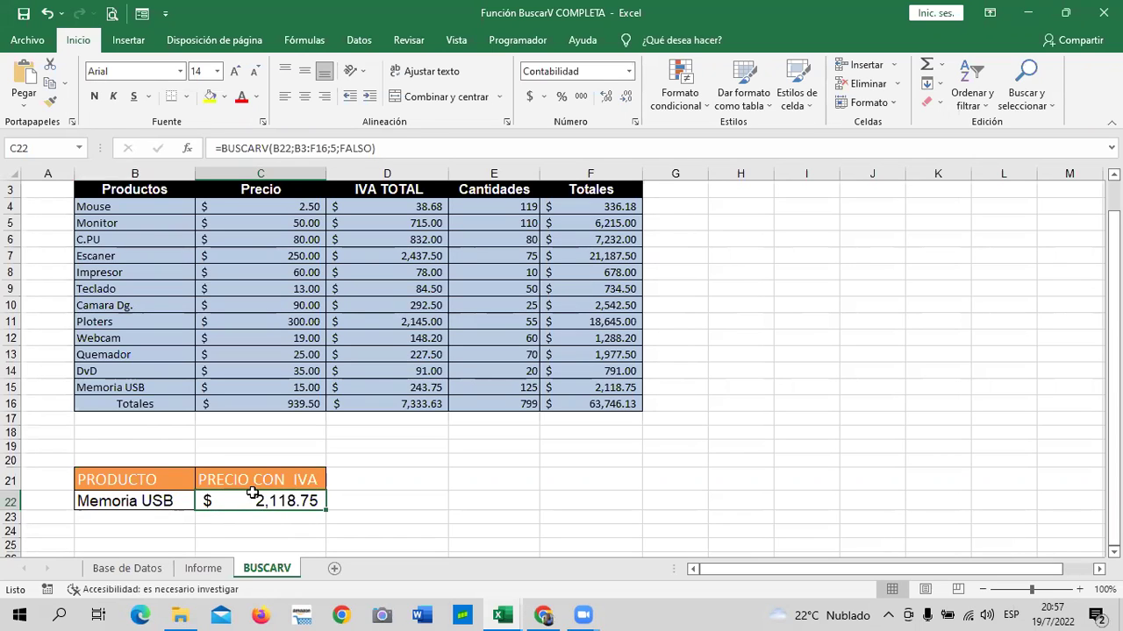
{"action": "left_click", "coordinate": [95, 500]}
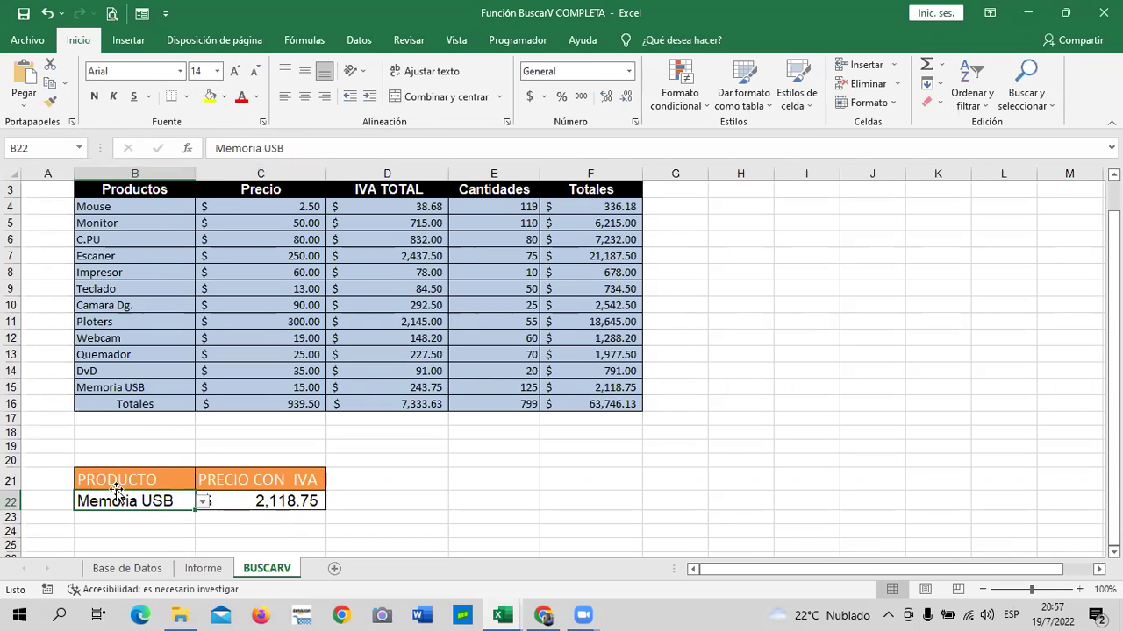
{"action": "left_click", "coordinate": [253, 502]}
{"action": "left_click", "coordinate": [482, 145]}
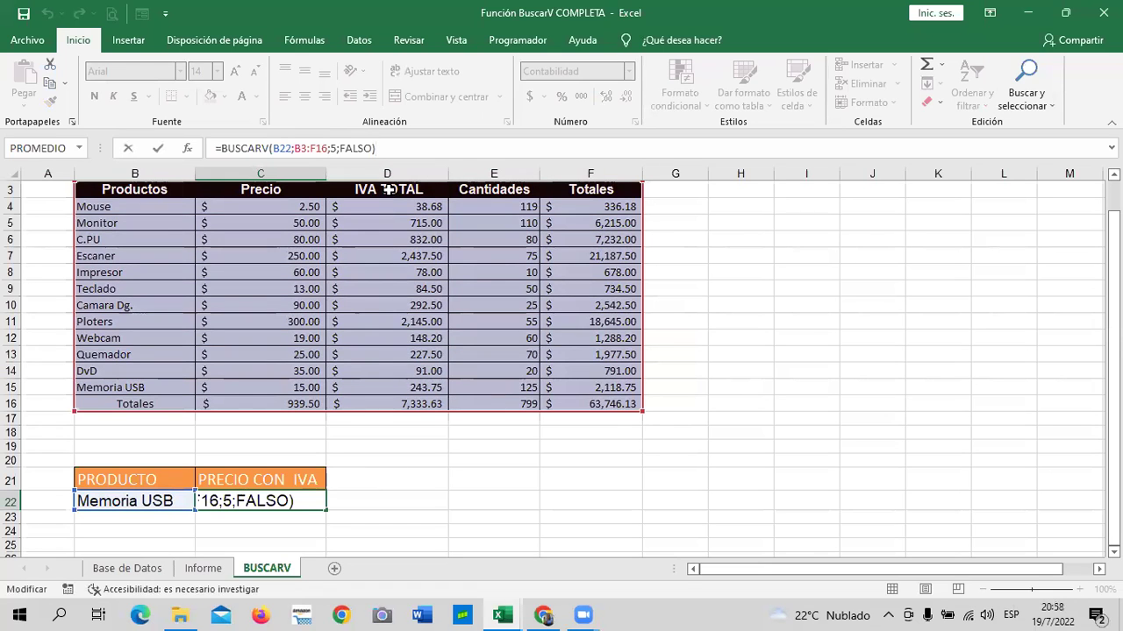
{"action": "scroll", "coordinate": [371, 318], "scroll_direction": "up", "scroll_amount": 1}
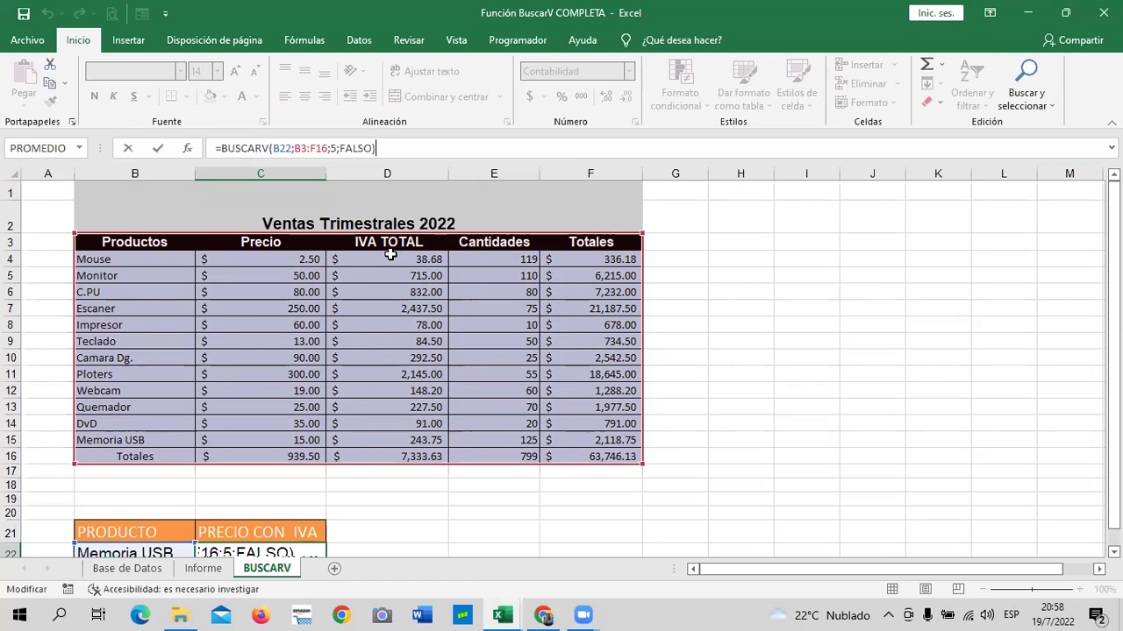
{"action": "scroll", "coordinate": [436, 379], "scroll_direction": "down", "scroll_amount": 2}
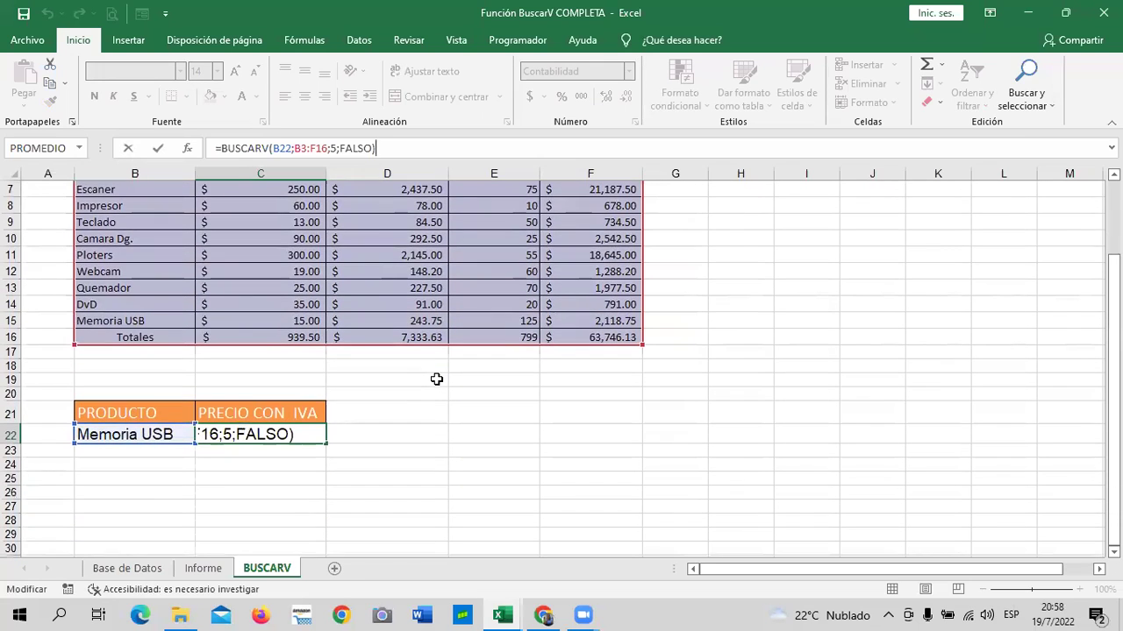
{"action": "key", "text": "Return"}
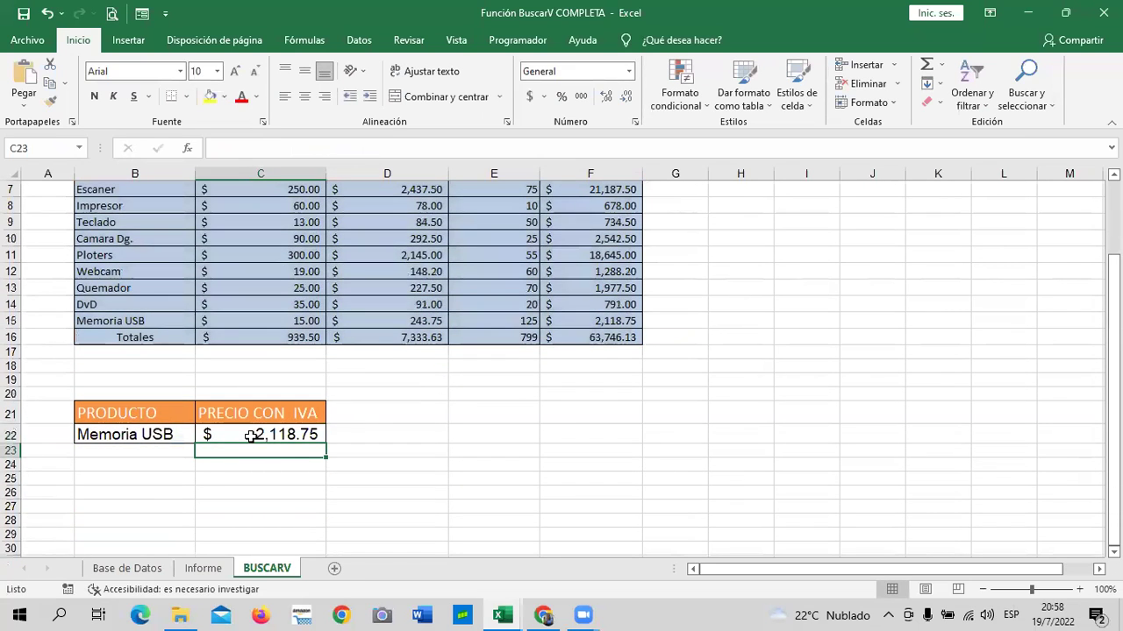
{"action": "scroll", "coordinate": [583, 434], "scroll_direction": "up", "scroll_amount": 2}
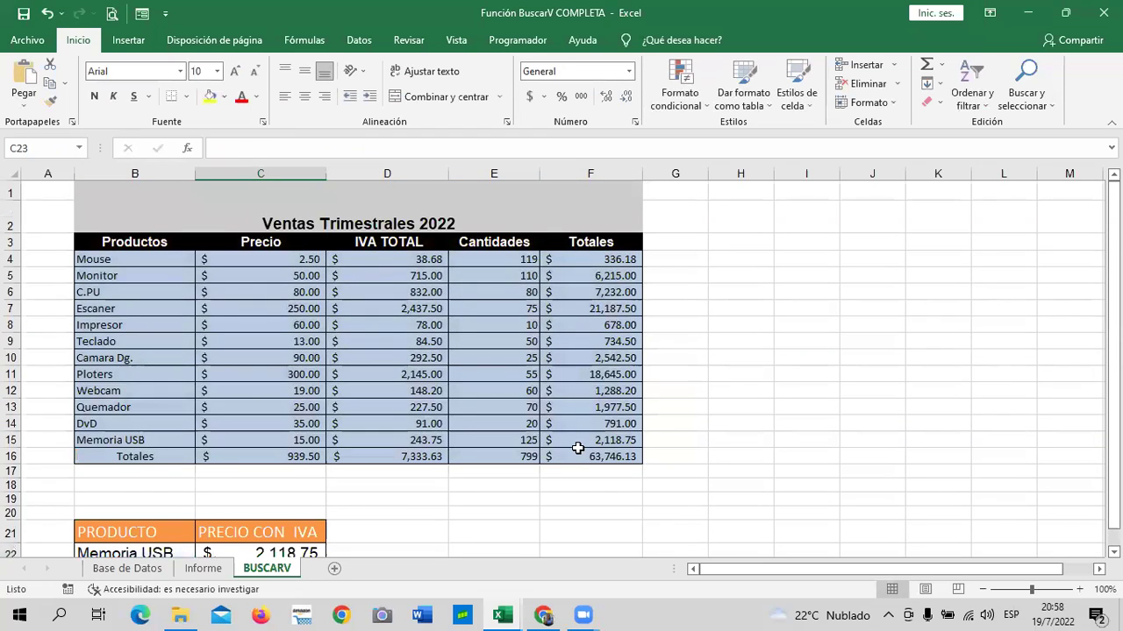
{"action": "scroll", "coordinate": [578, 449], "scroll_direction": "down", "scroll_amount": 1}
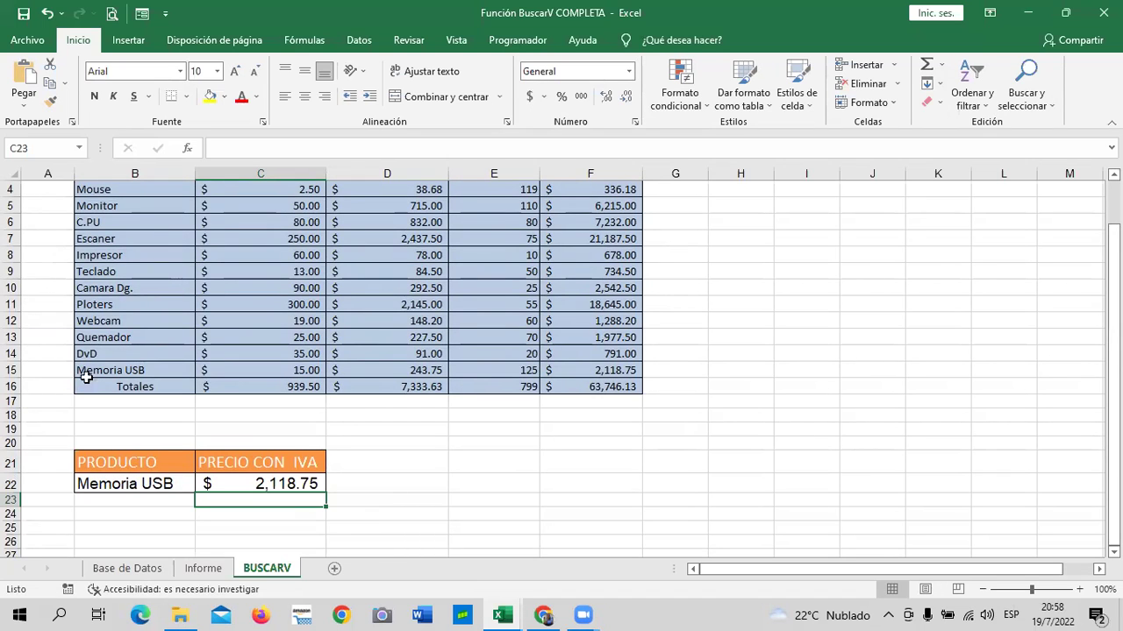
{"action": "left_click", "coordinate": [11, 370]}
{"action": "scroll", "coordinate": [541, 367], "scroll_direction": "up", "scroll_amount": 1}
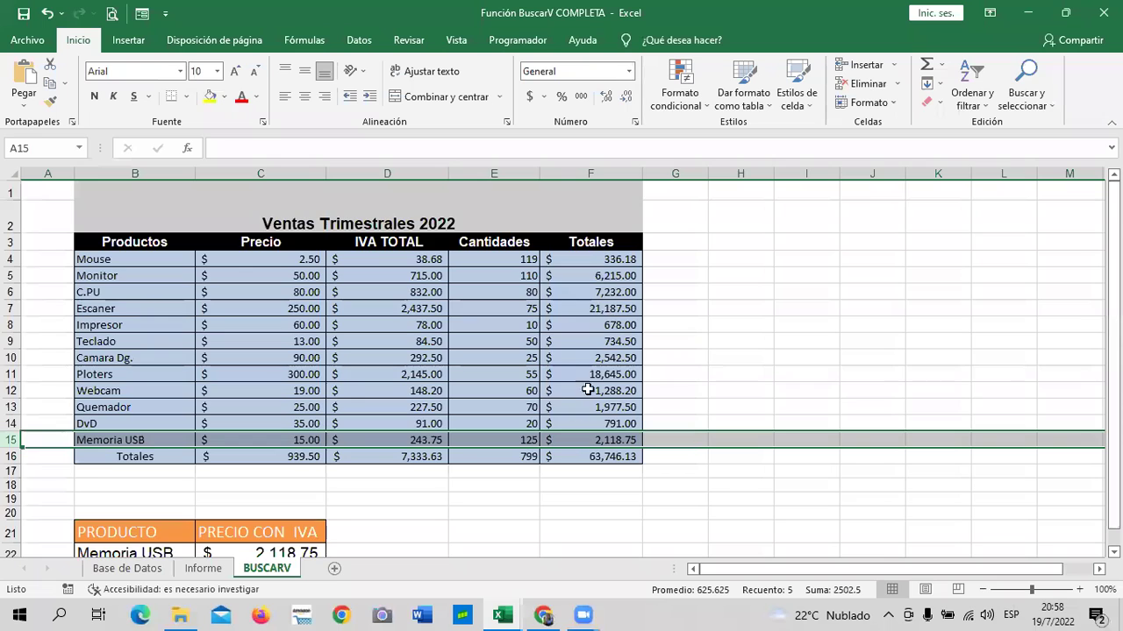
{"action": "scroll", "coordinate": [589, 363], "scroll_direction": "down", "scroll_amount": 1}
{"action": "scroll", "coordinate": [589, 363], "scroll_direction": "down", "scroll_amount": 1}
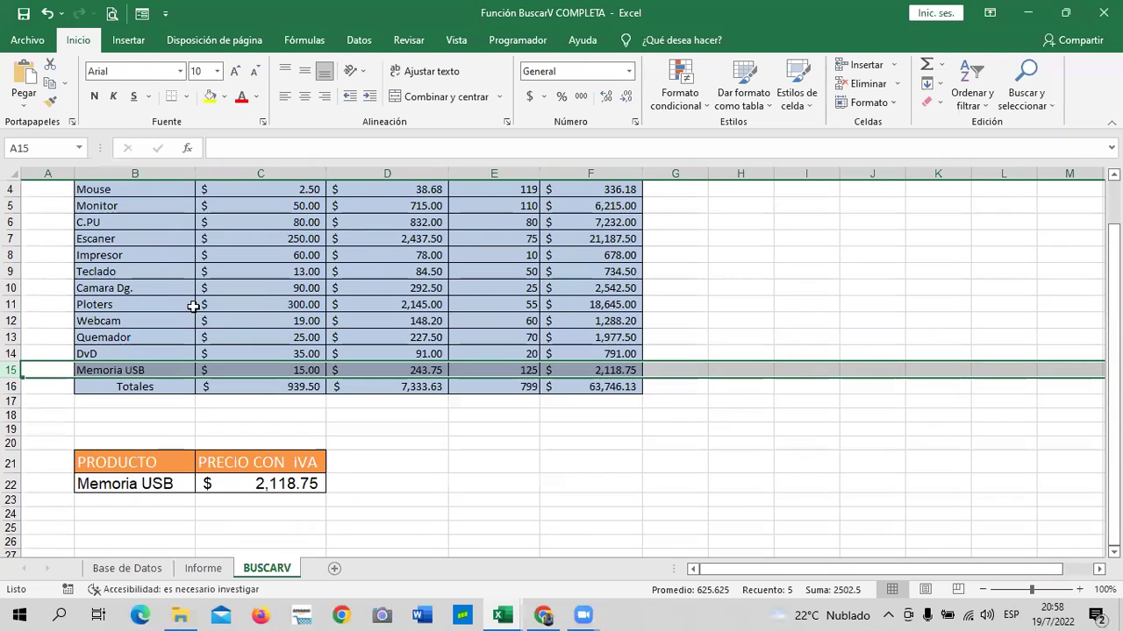
{"action": "left_click", "coordinate": [298, 485]}
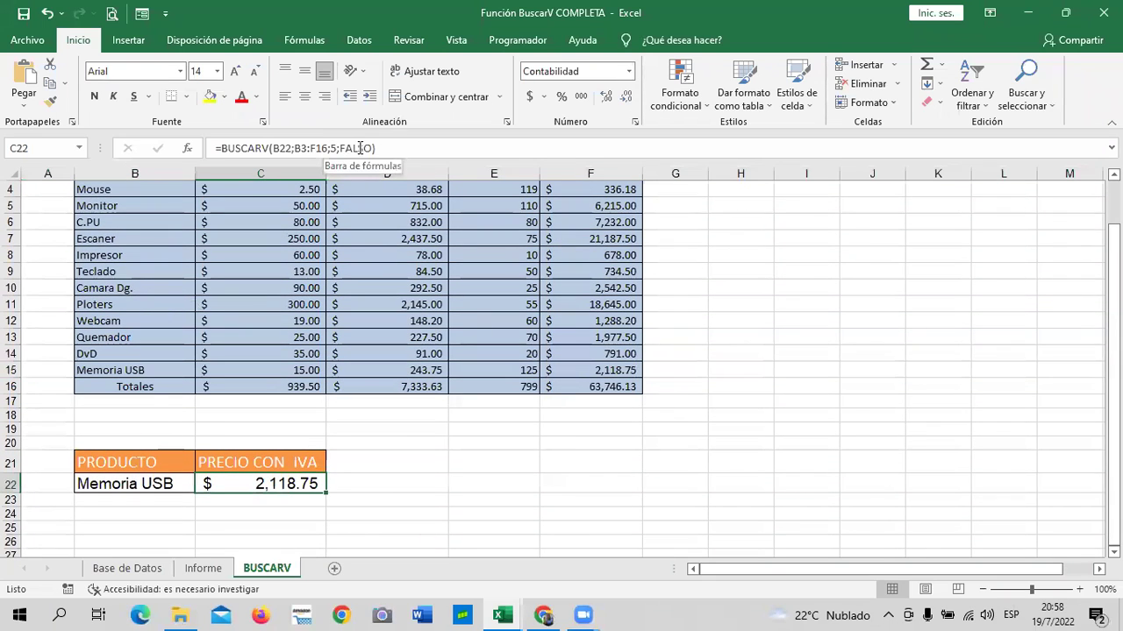
{"action": "left_click", "coordinate": [391, 147]}
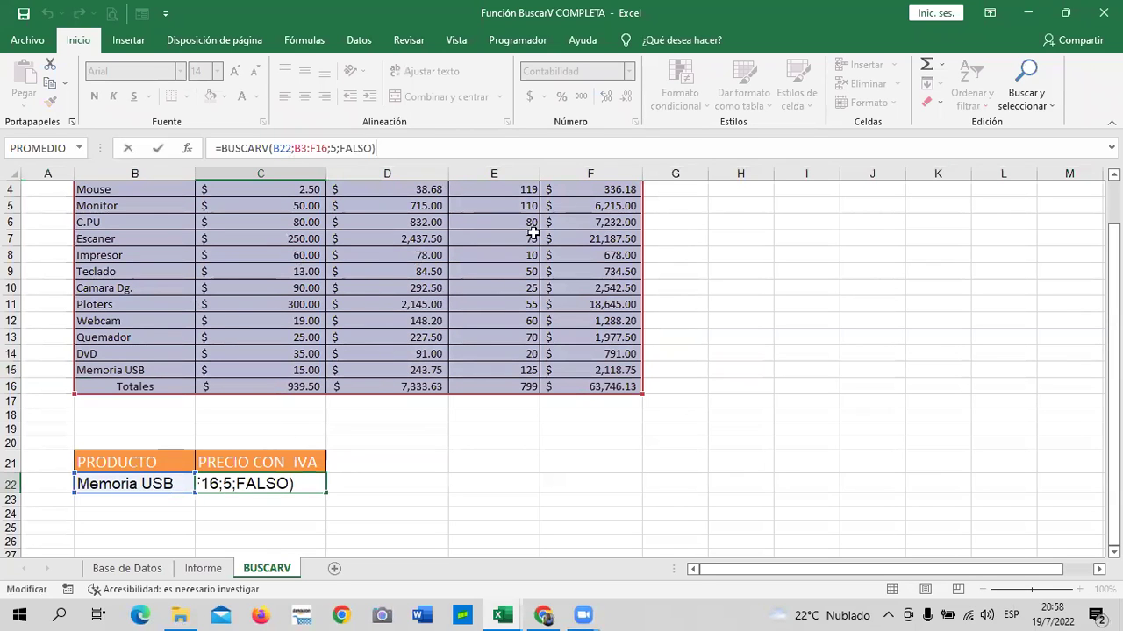
{"action": "scroll", "coordinate": [546, 324], "scroll_direction": "up", "scroll_amount": 1}
{"action": "scroll", "coordinate": [546, 323], "scroll_direction": "up", "scroll_amount": 1}
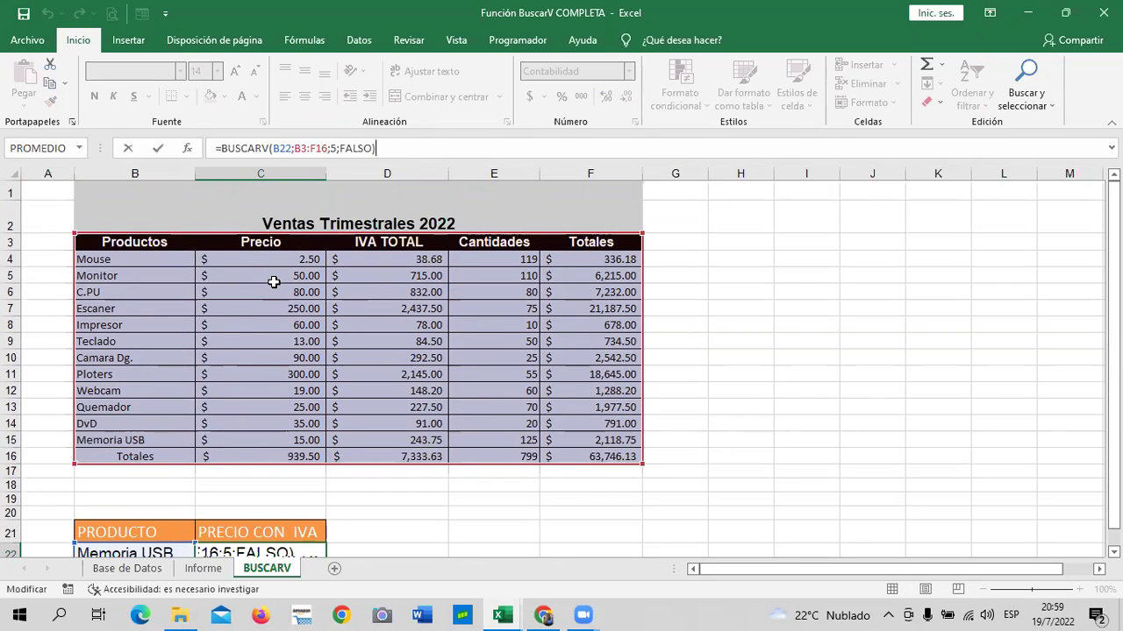
Leave C22's BUSCARV formula unchanged and view it again
{"action": "key", "text": "Return"}
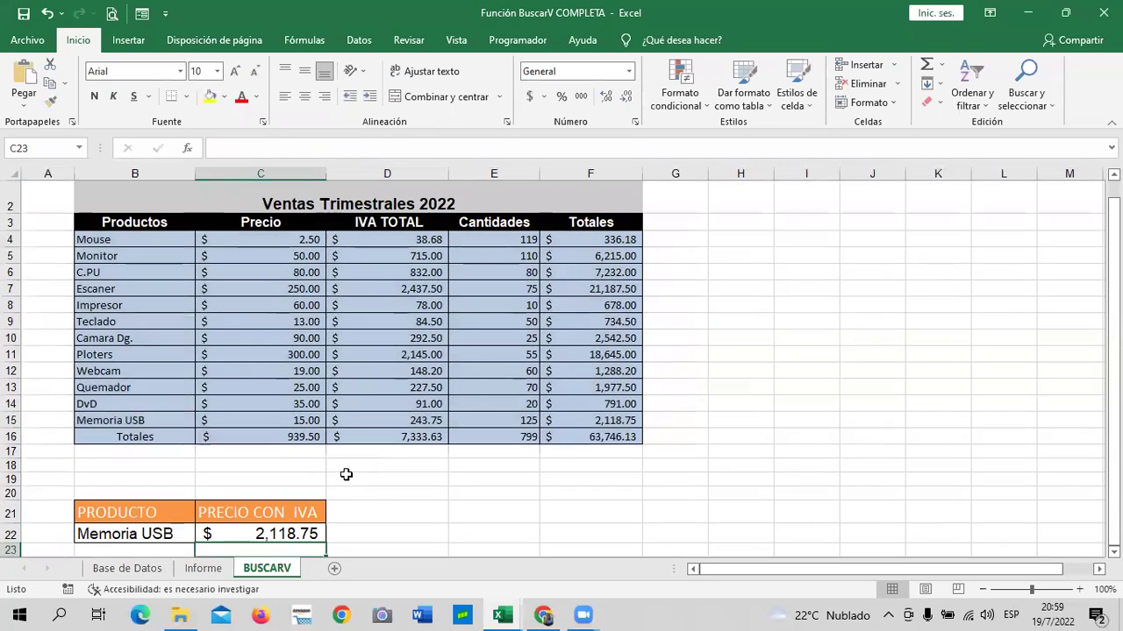
{"action": "left_click", "coordinate": [361, 517]}
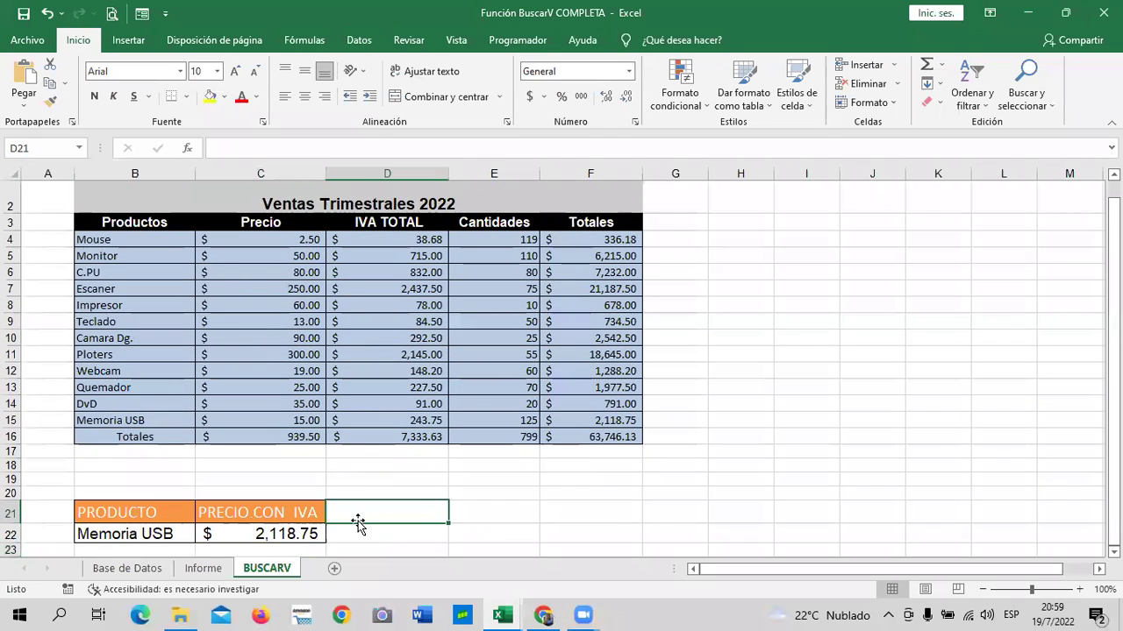
{"action": "left_click", "coordinate": [301, 534]}
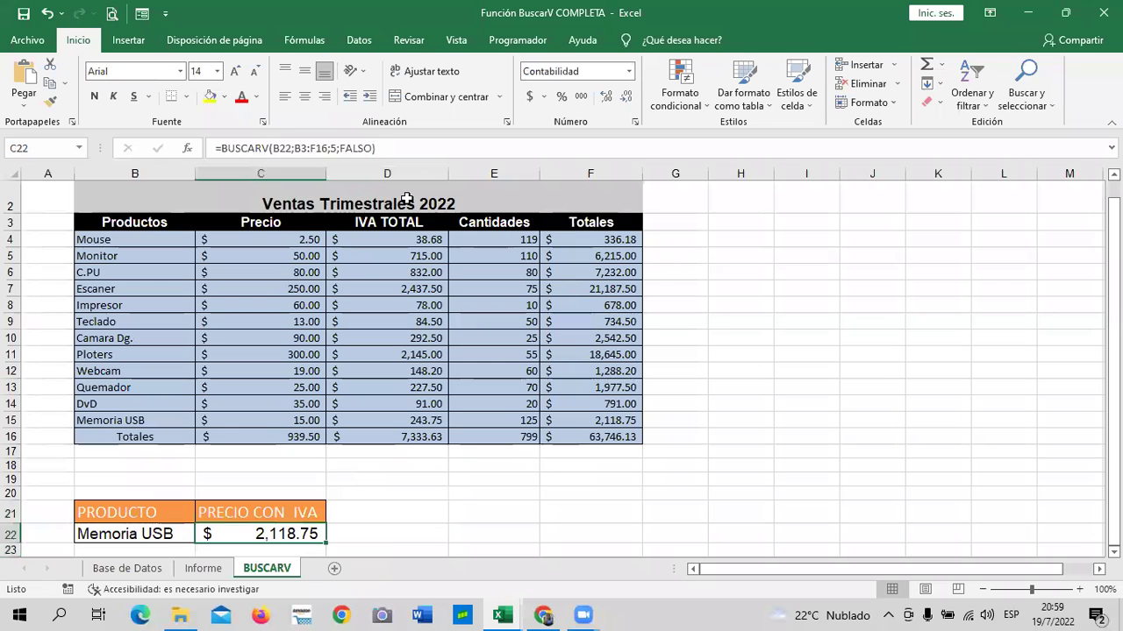
Move via Base de Datos to the Informe sheet, then bring up the Zoom meeting windows
{"action": "left_click", "coordinate": [140, 569]}
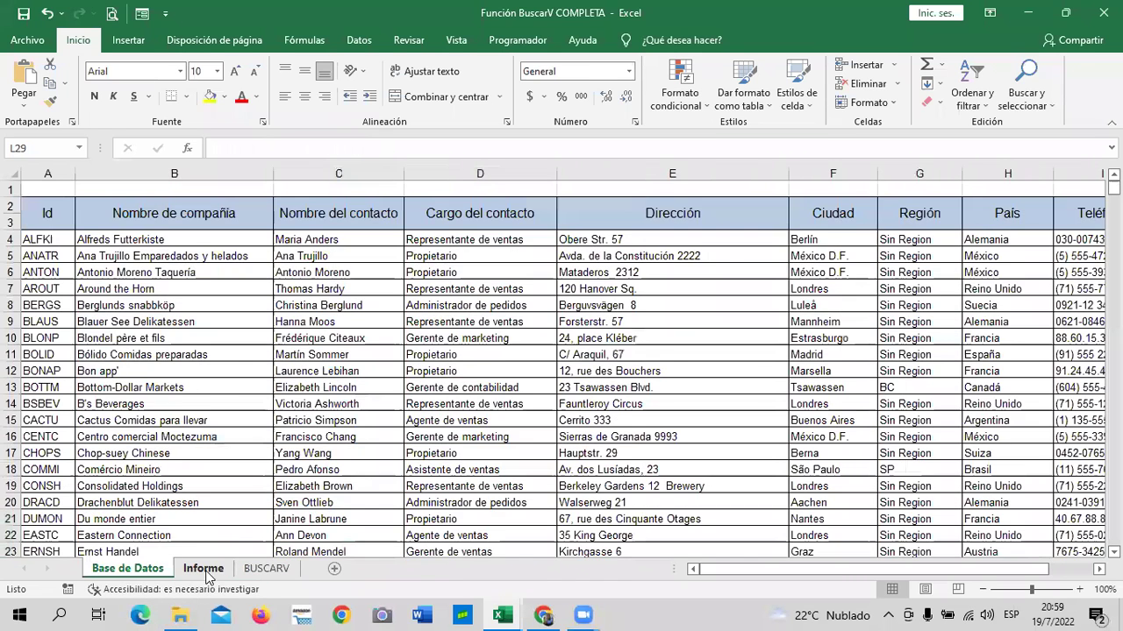
{"action": "left_click", "coordinate": [203, 569]}
{"action": "left_click", "coordinate": [147, 351]}
{"action": "left_click", "coordinate": [503, 524]}
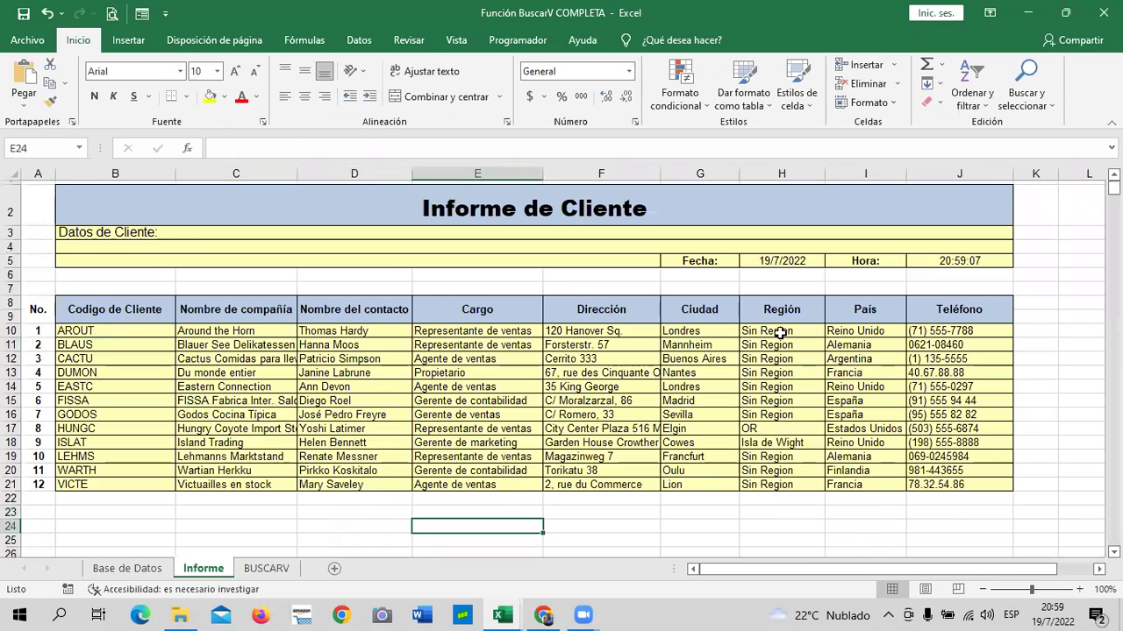
{"action": "left_click", "coordinate": [578, 614]}
{"action": "left_click", "coordinate": [584, 615]}
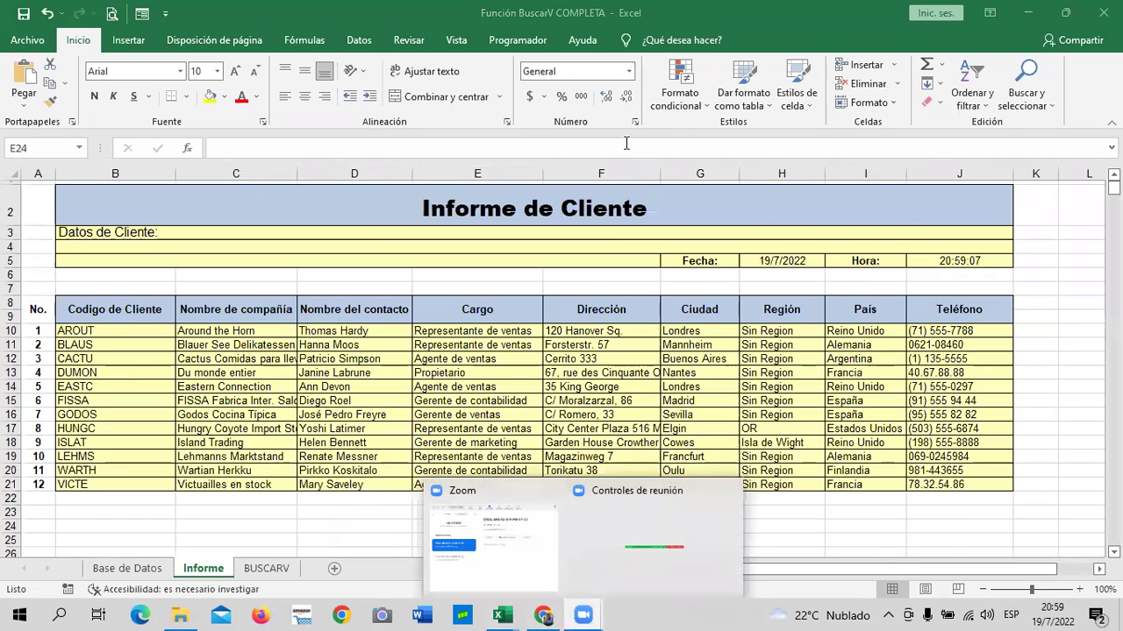